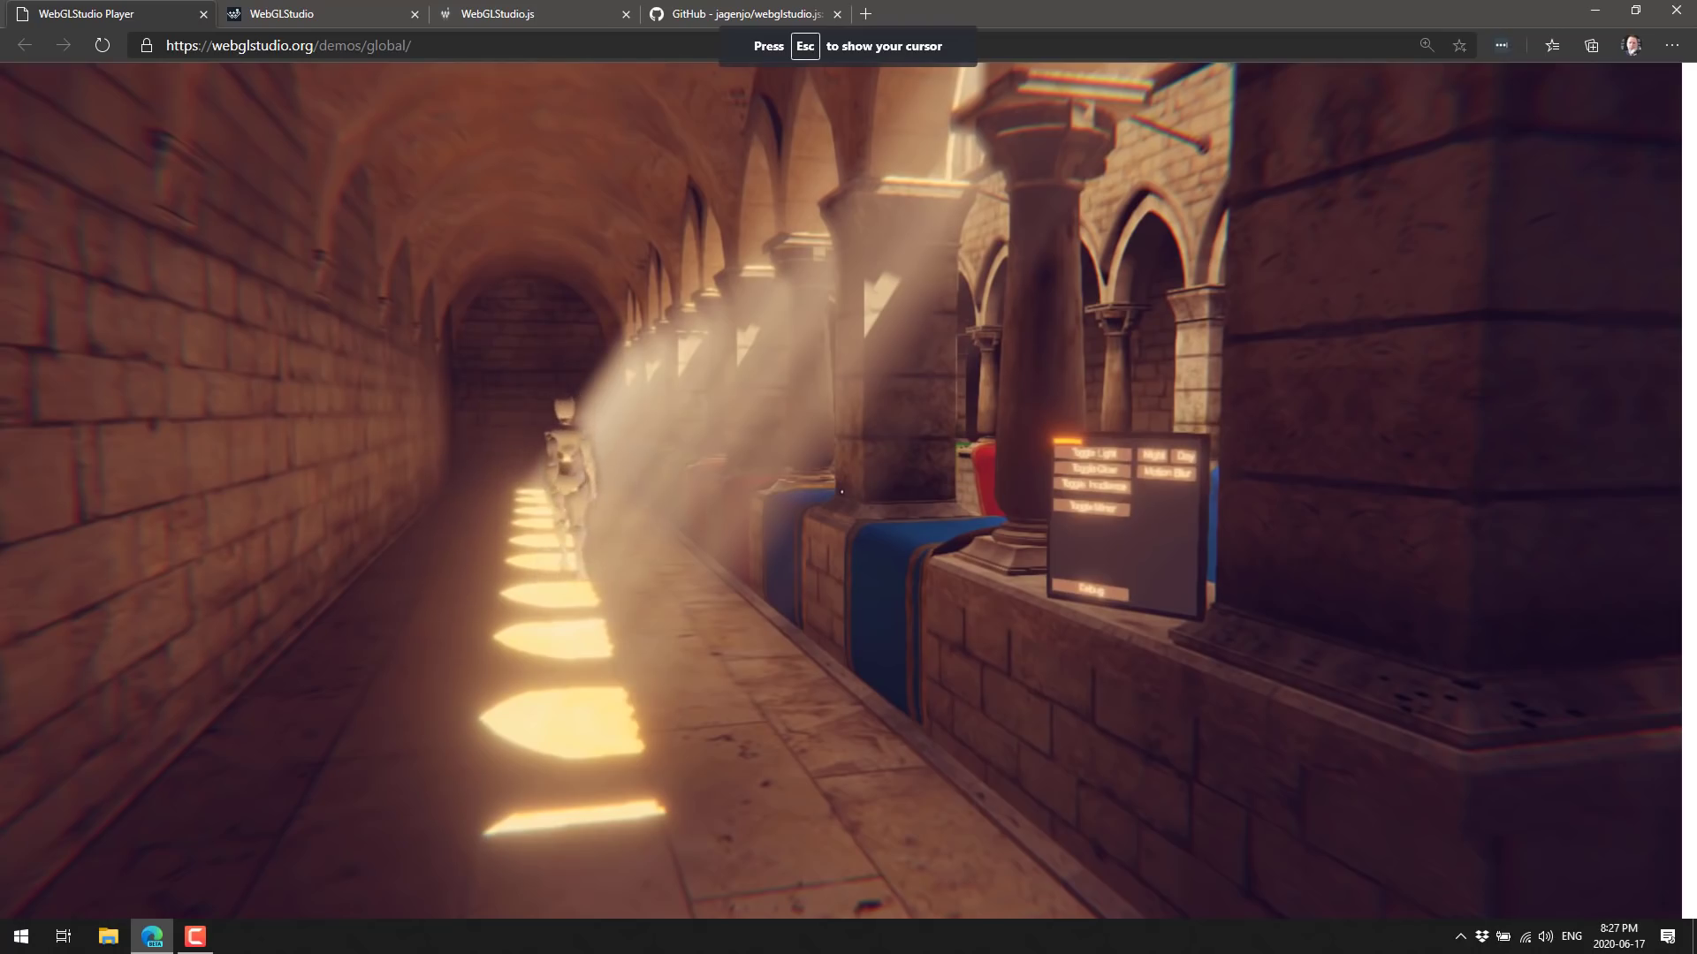
Step: Return the cloister lighting demo to full screen, then release its free-look pointer lock
key("F11")
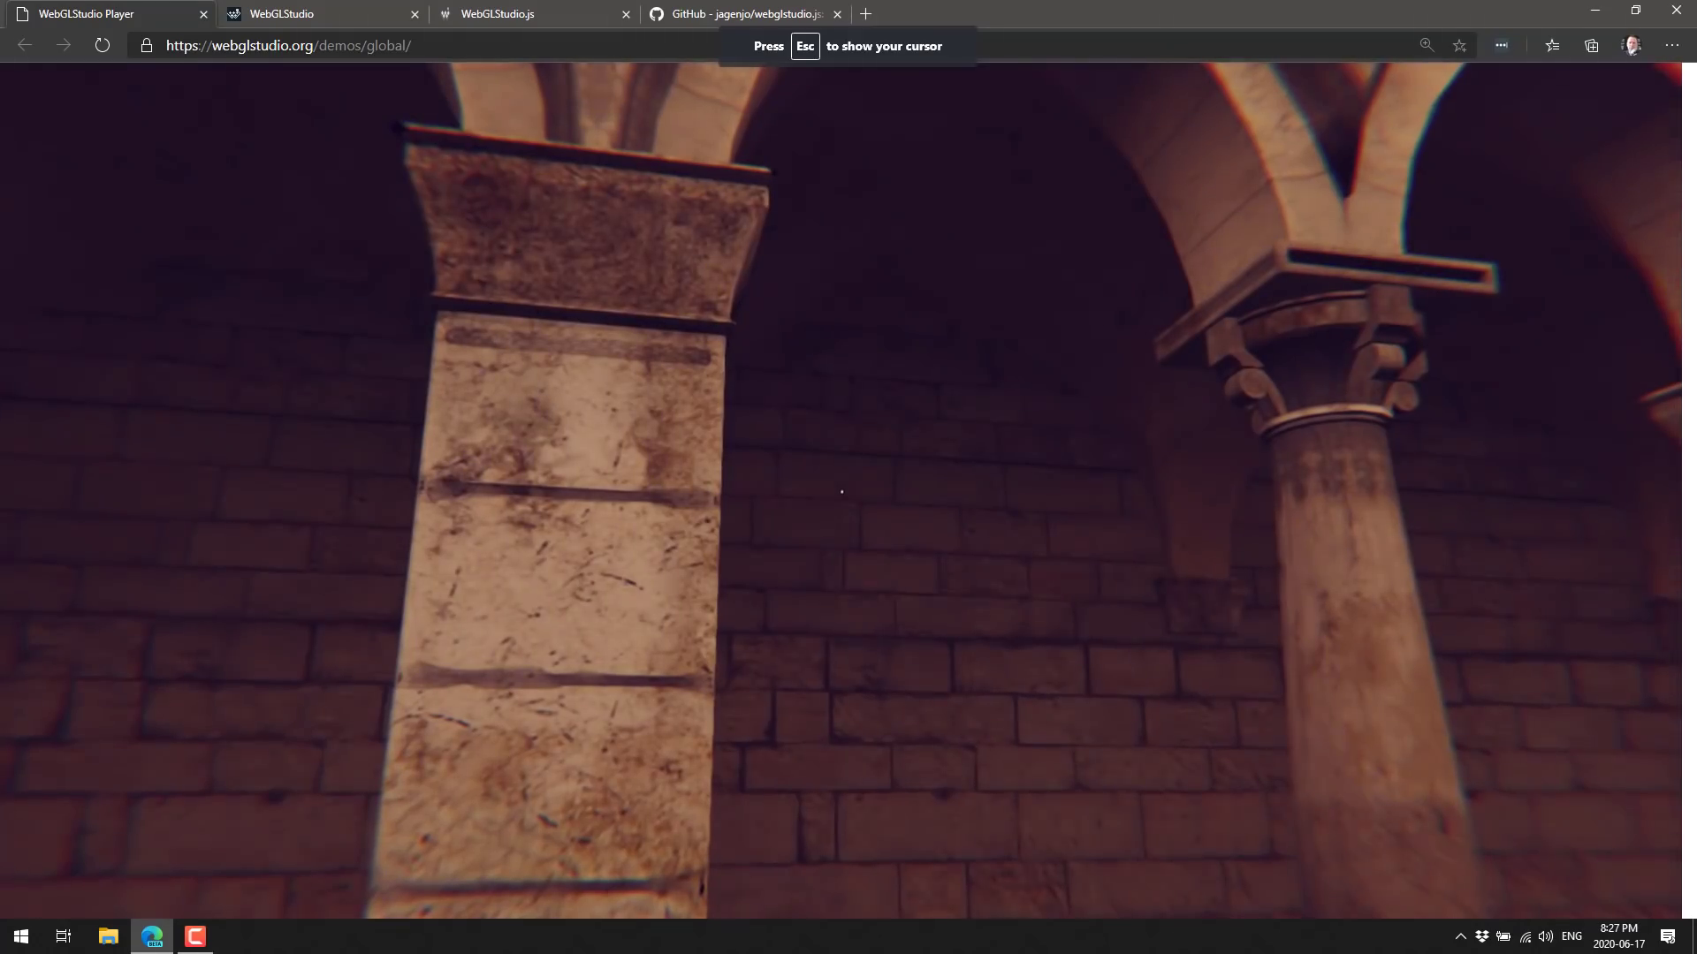
key("Escape")
Step: Close the Player tab, make the editor full screen, and browse the saved Drive projects
left_click(203, 14)
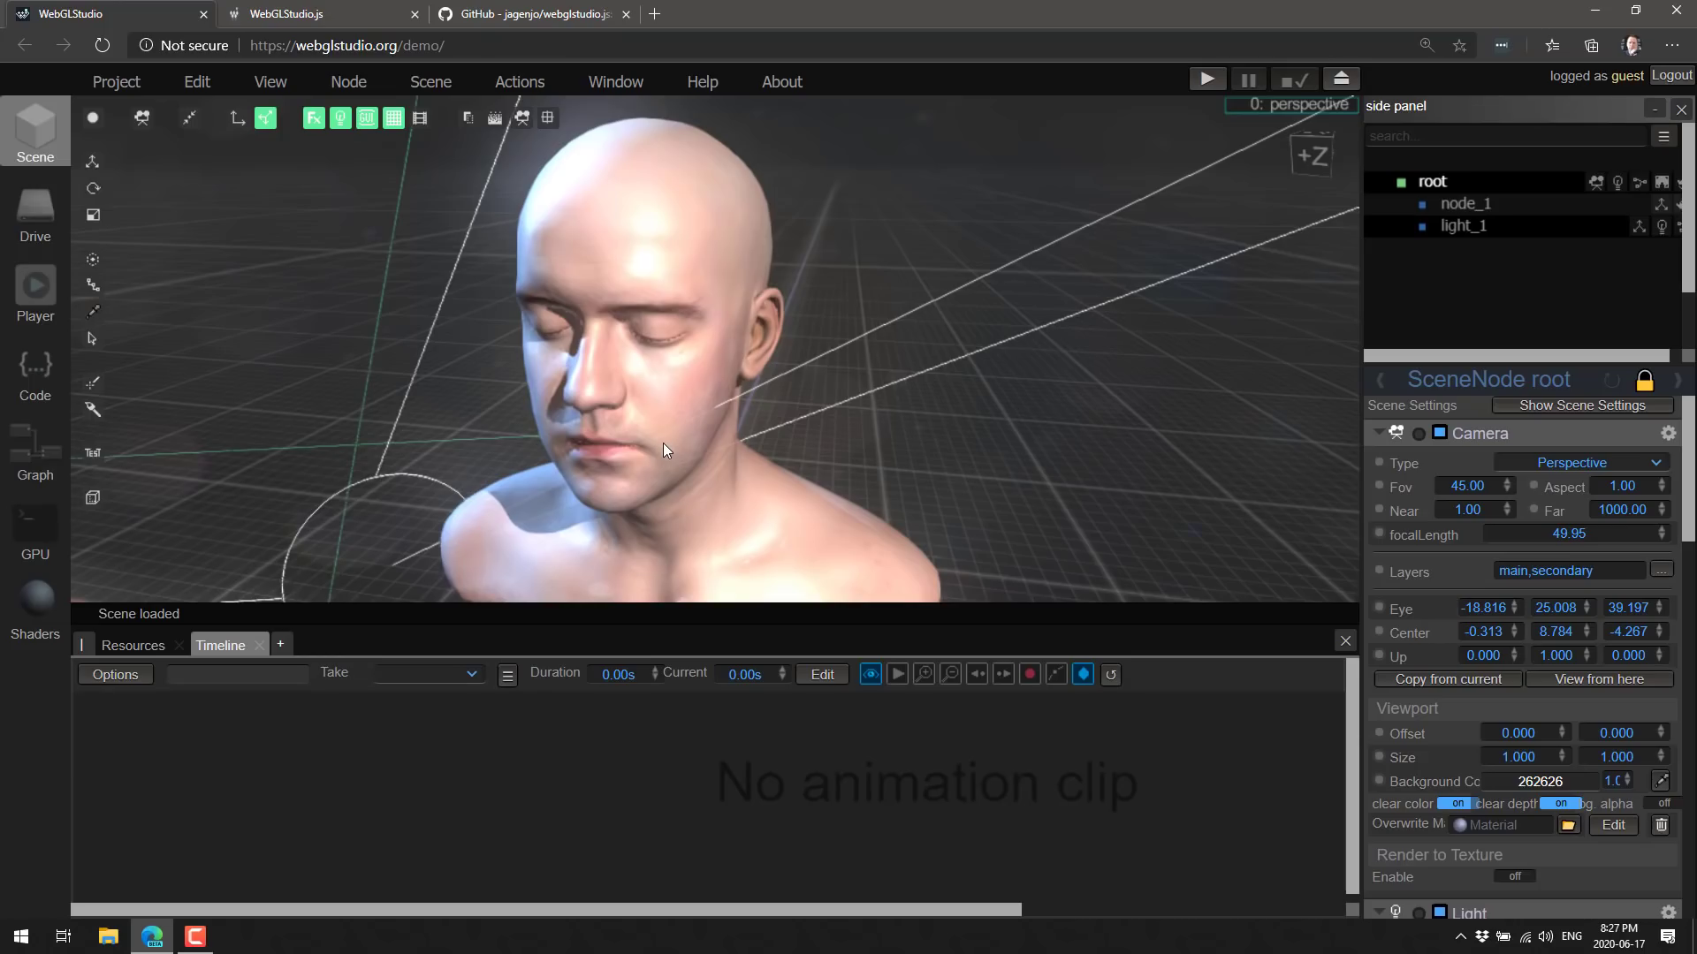
key("F11")
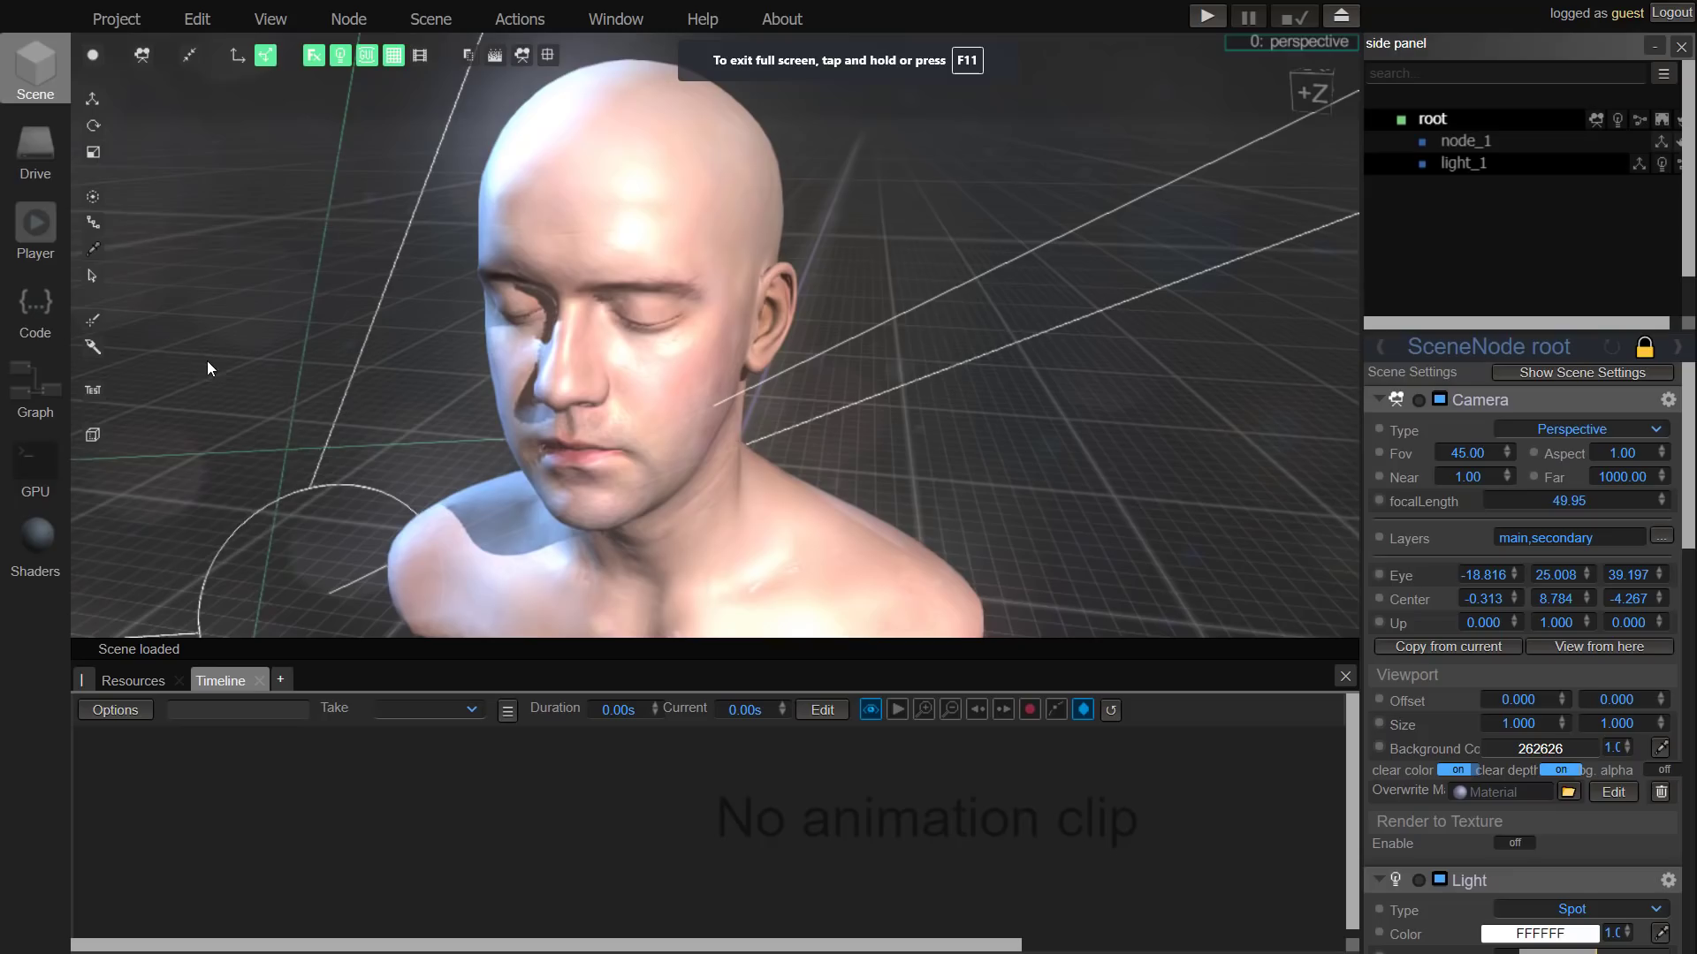
left_click(35, 154)
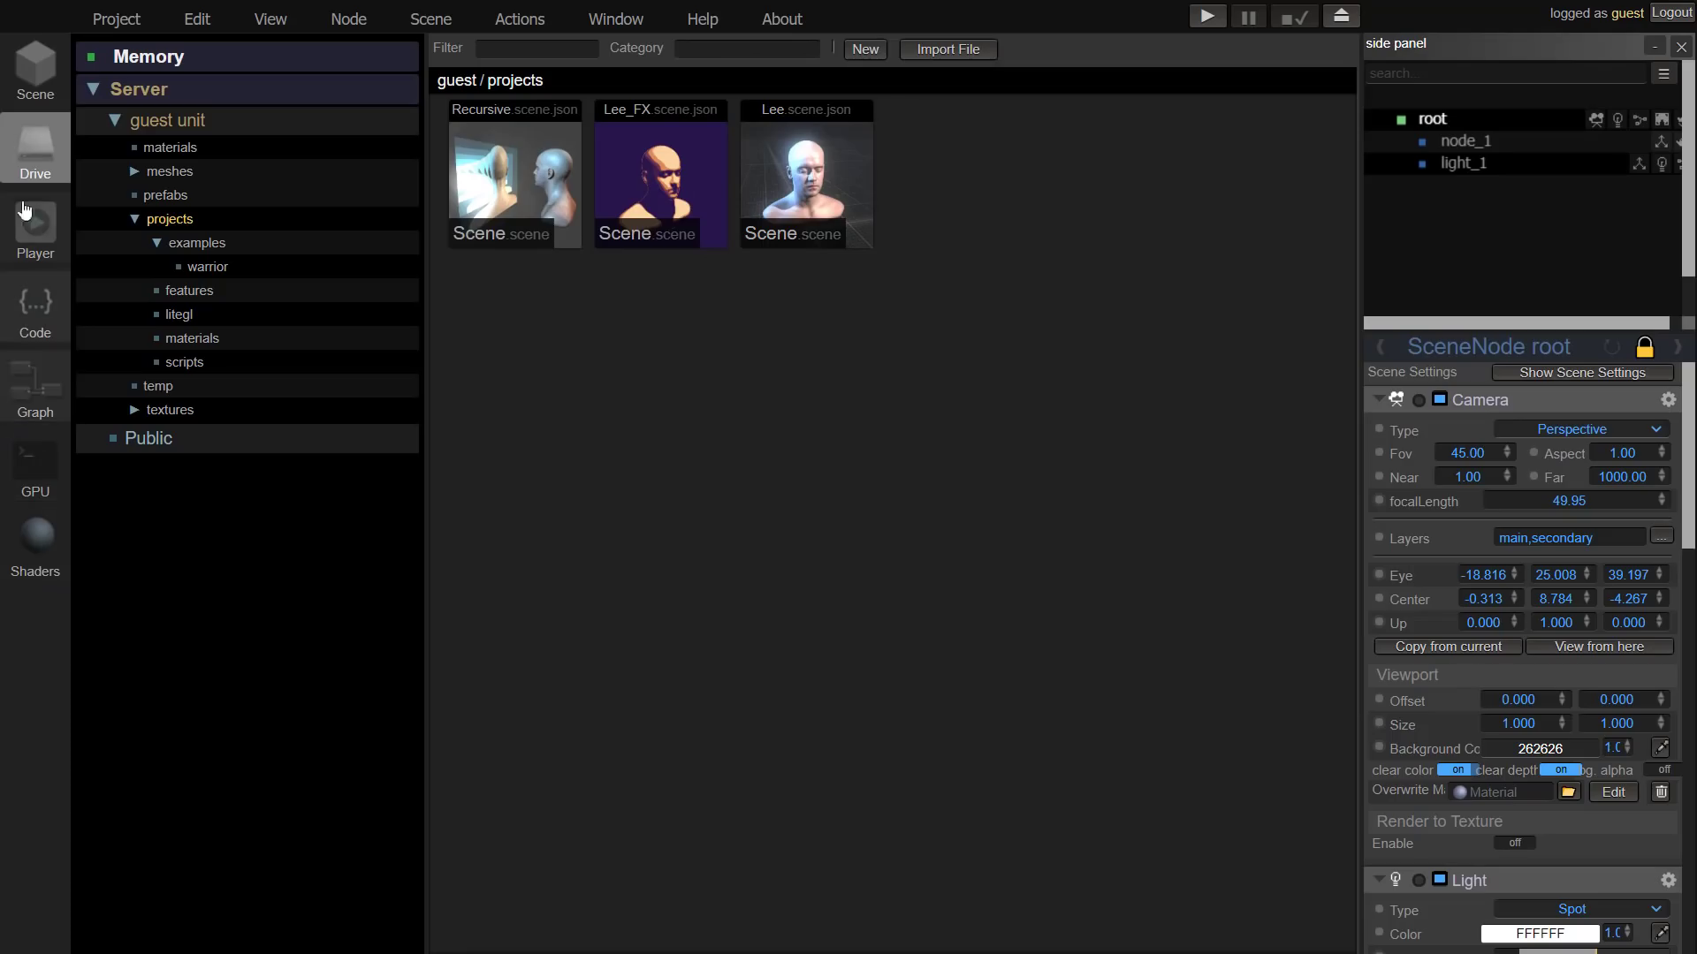
left_click(35, 71)
left_click(36, 151)
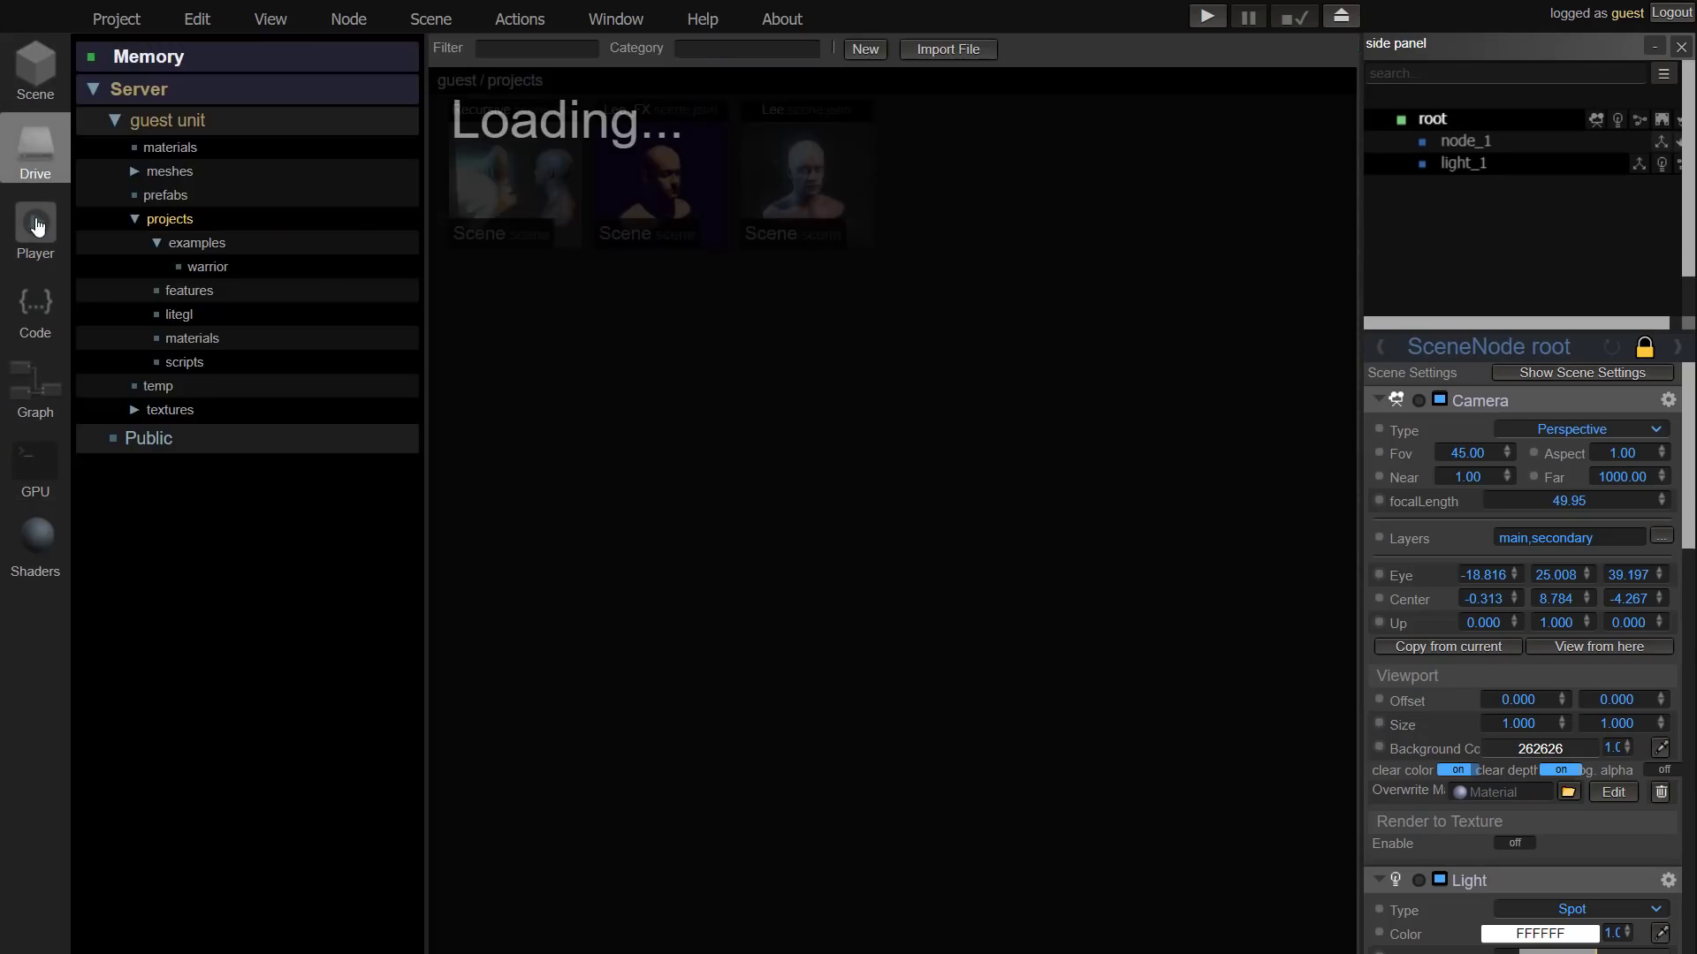
Step: Switch between Player and Scene views, orbiting the camera around the head, and revisit projects
left_click(37, 226)
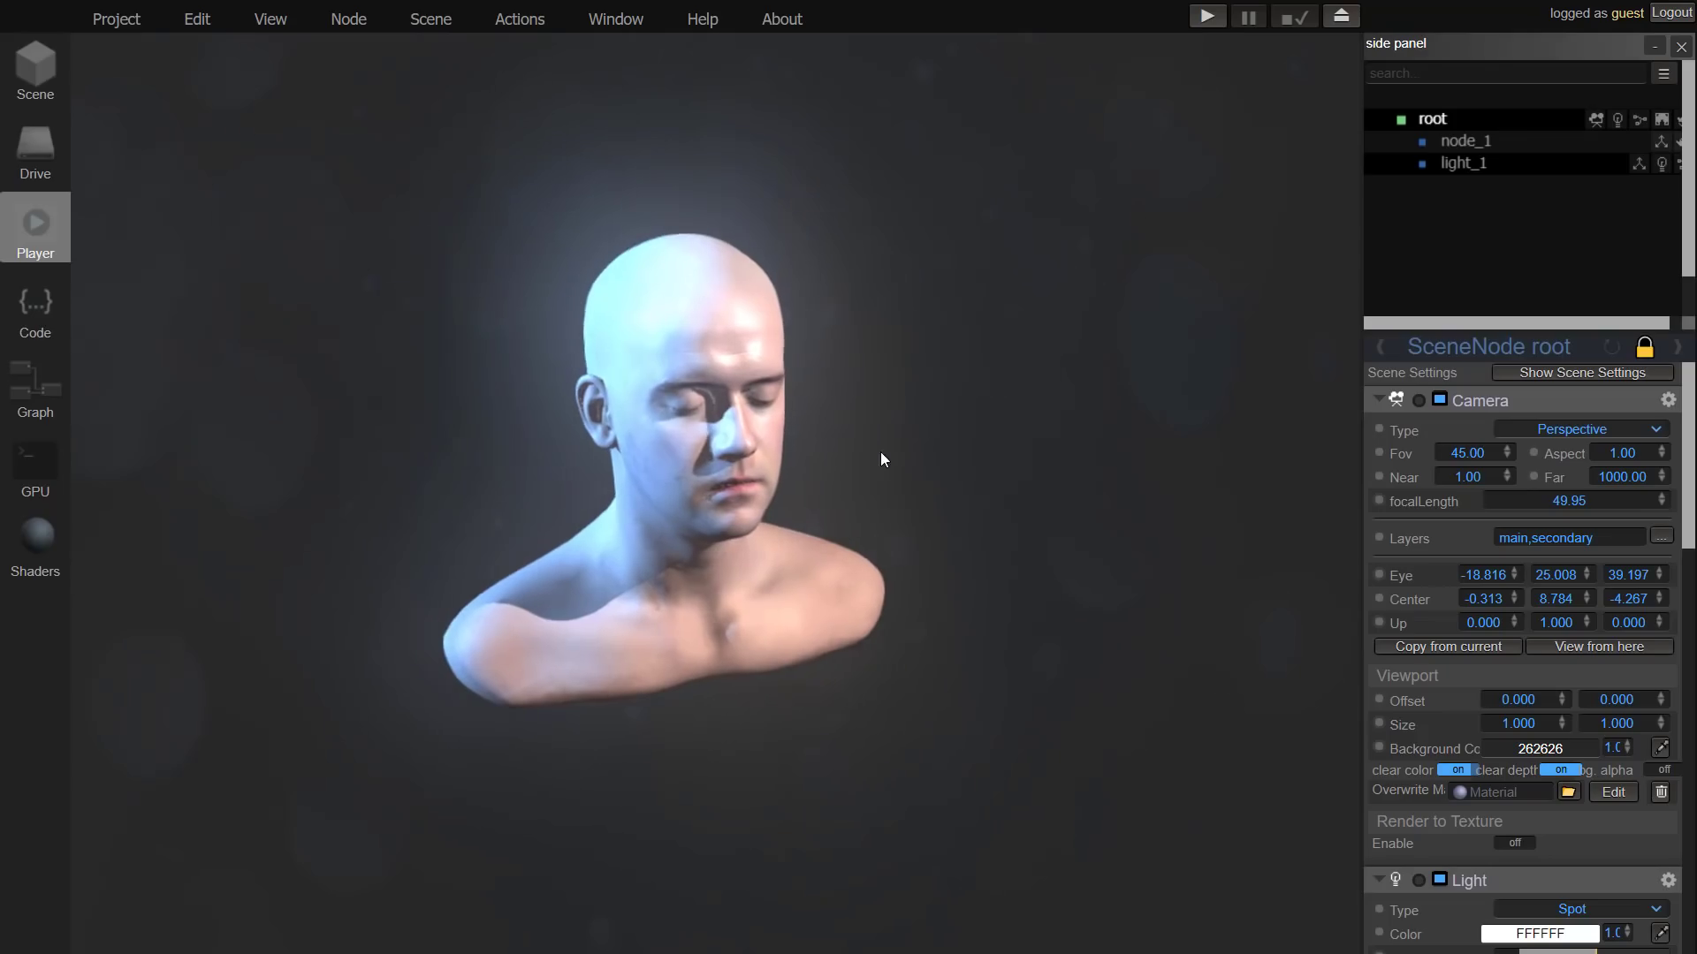
left_click(44, 62)
left_click_drag(880, 418, 879, 417)
key("Escape")
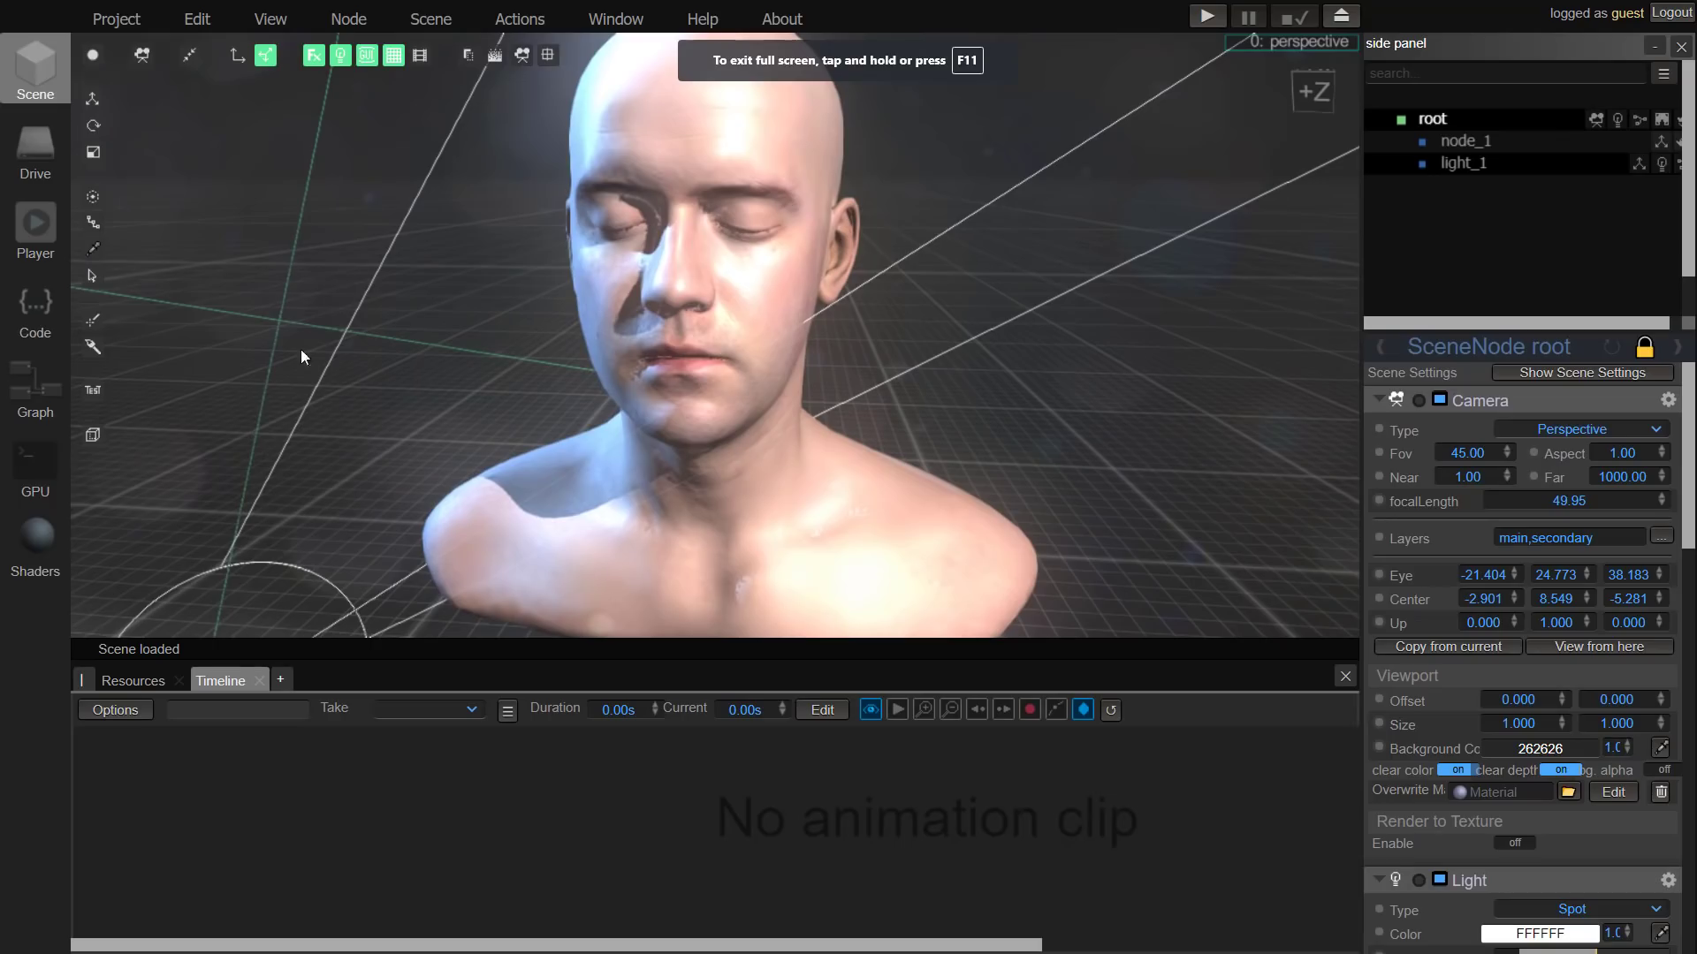
left_click(37, 154)
left_click(37, 227)
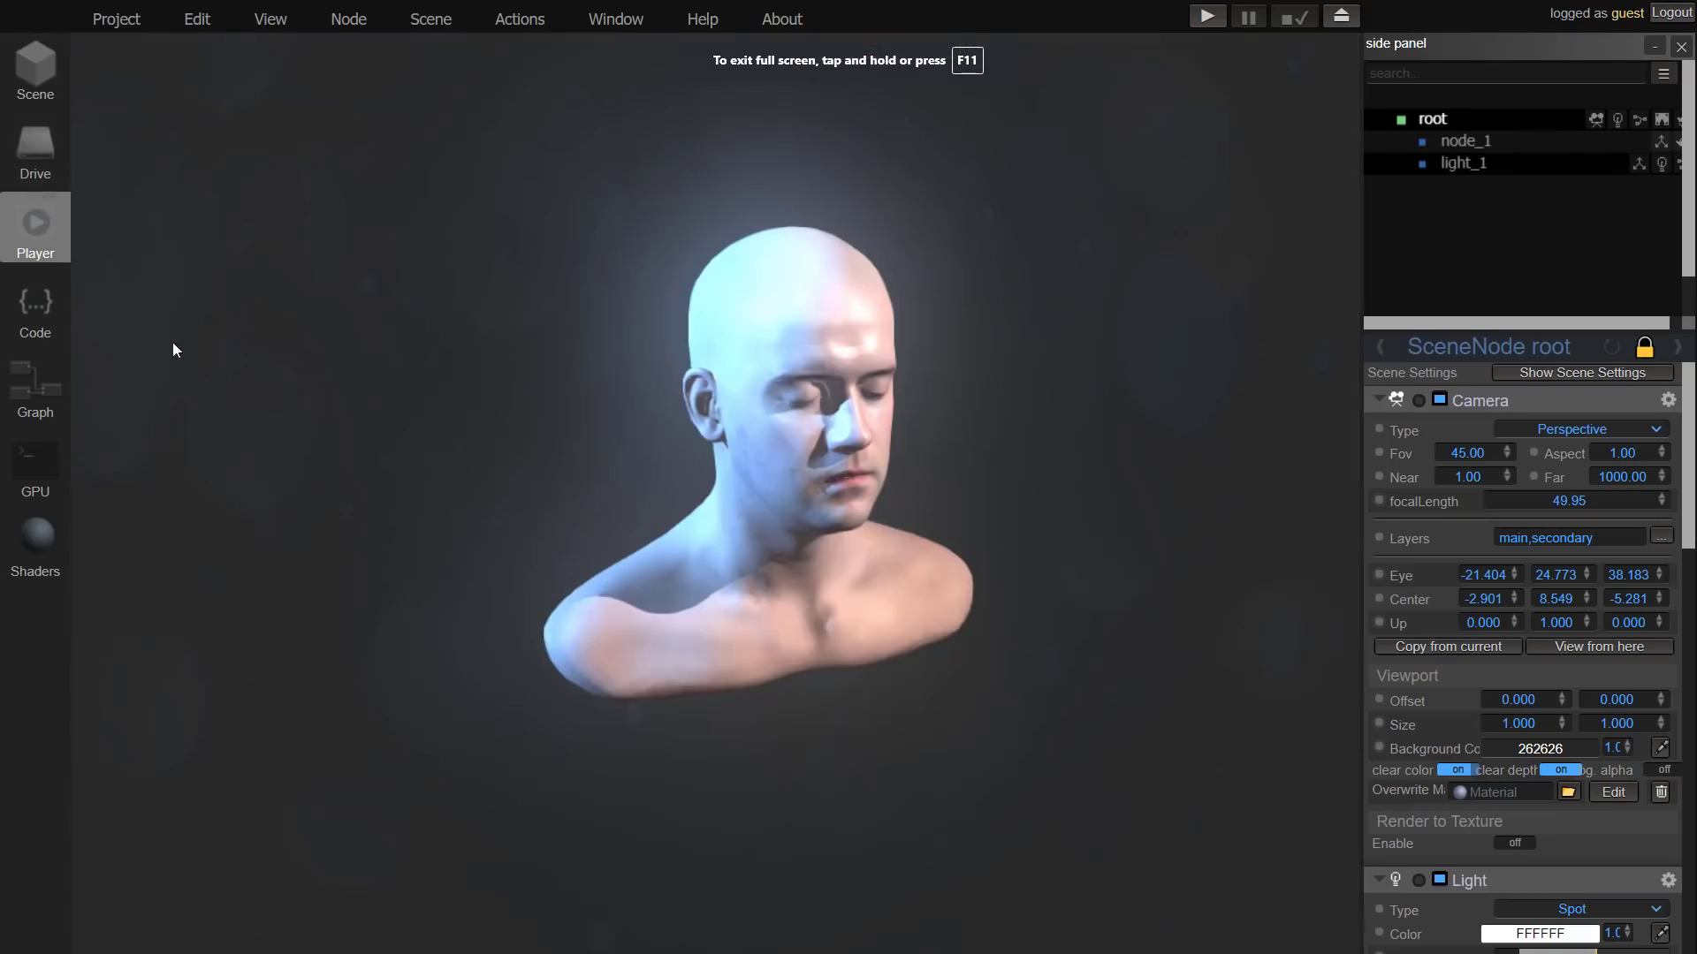
Step: From the Code workspace, open the Graph editor and create a new graph on the root node
left_click(35, 305)
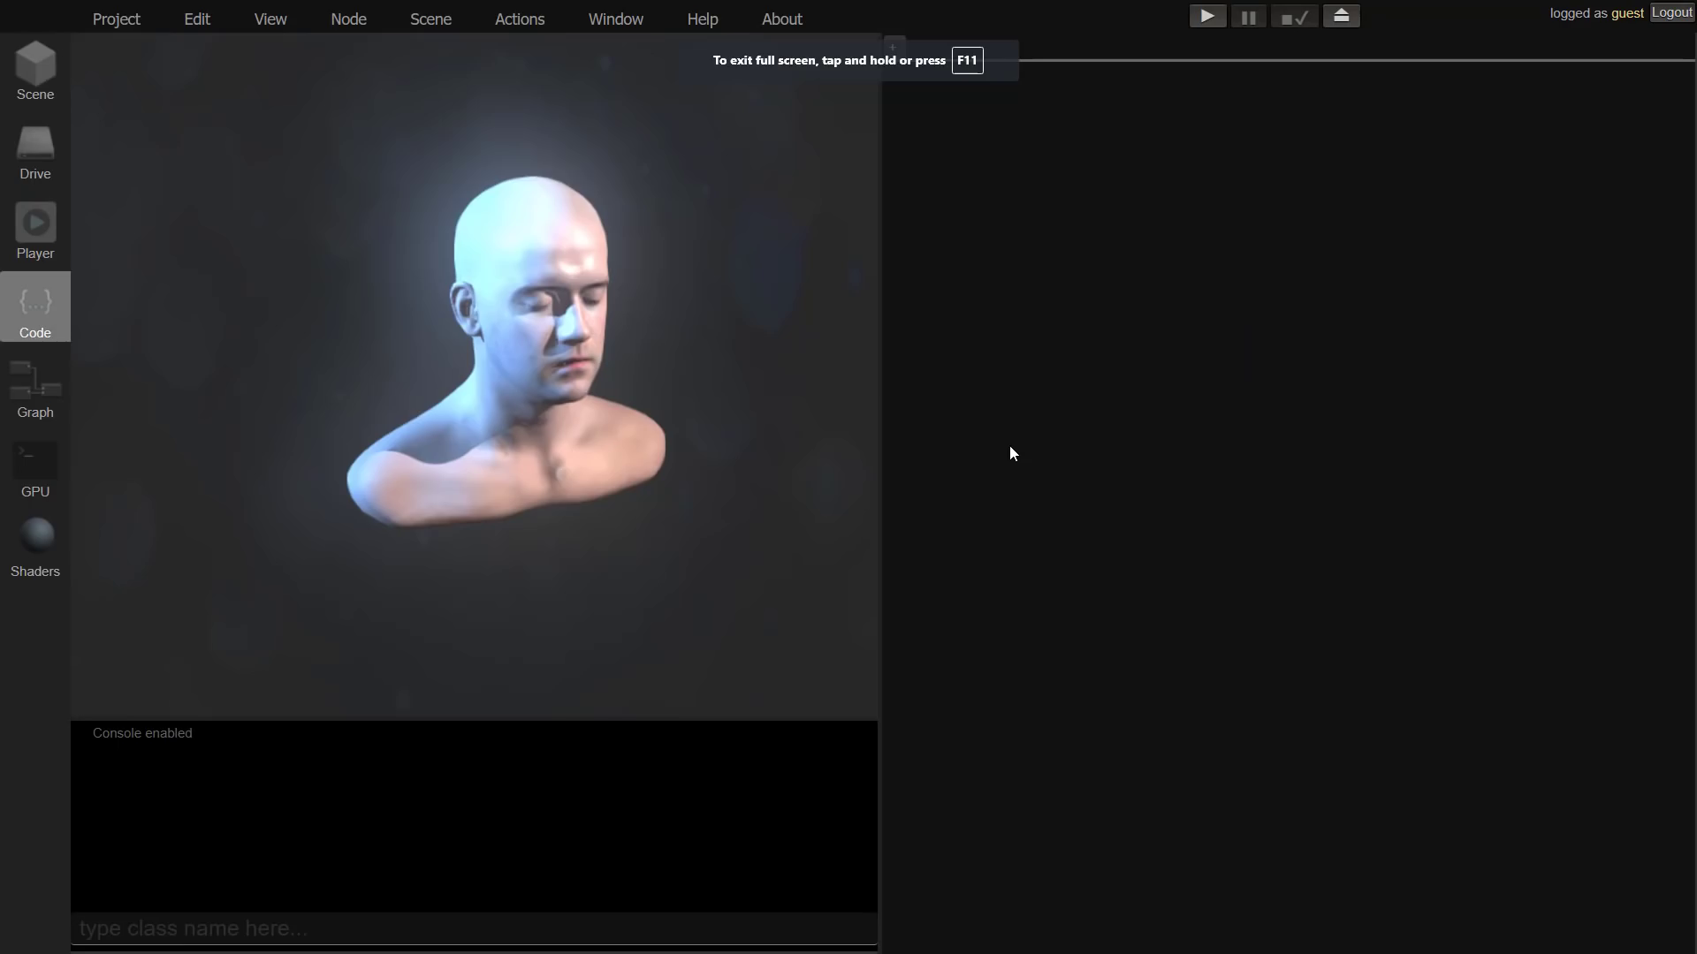
left_click(37, 380)
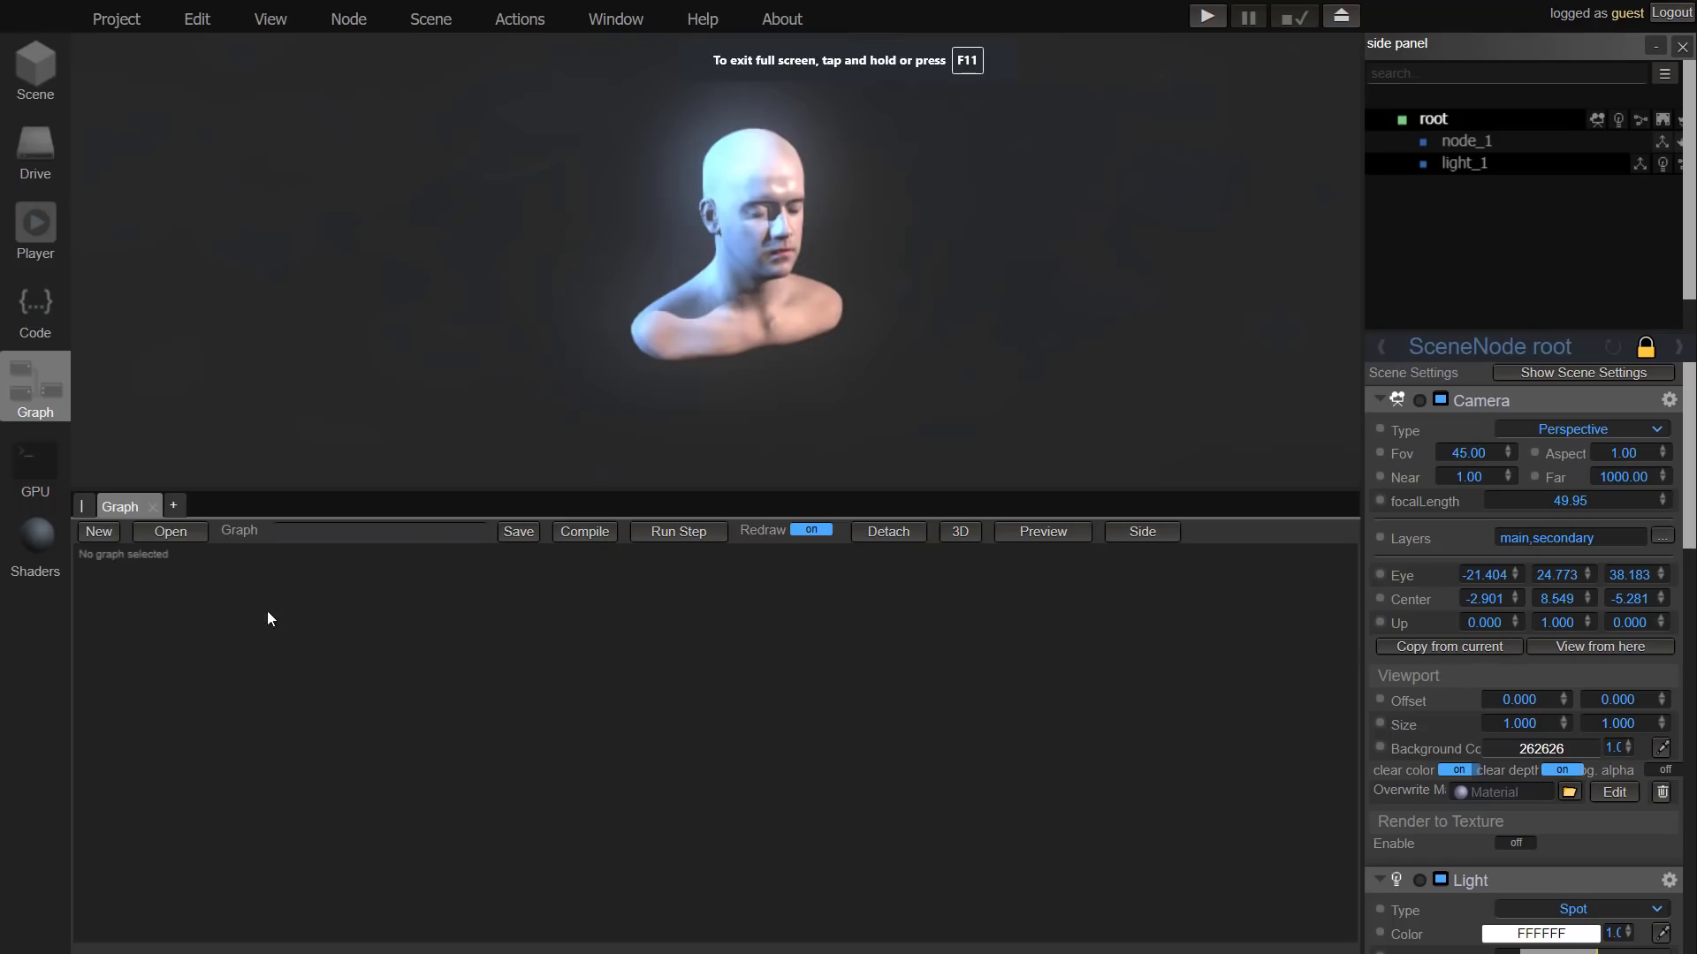
left_click(100, 532)
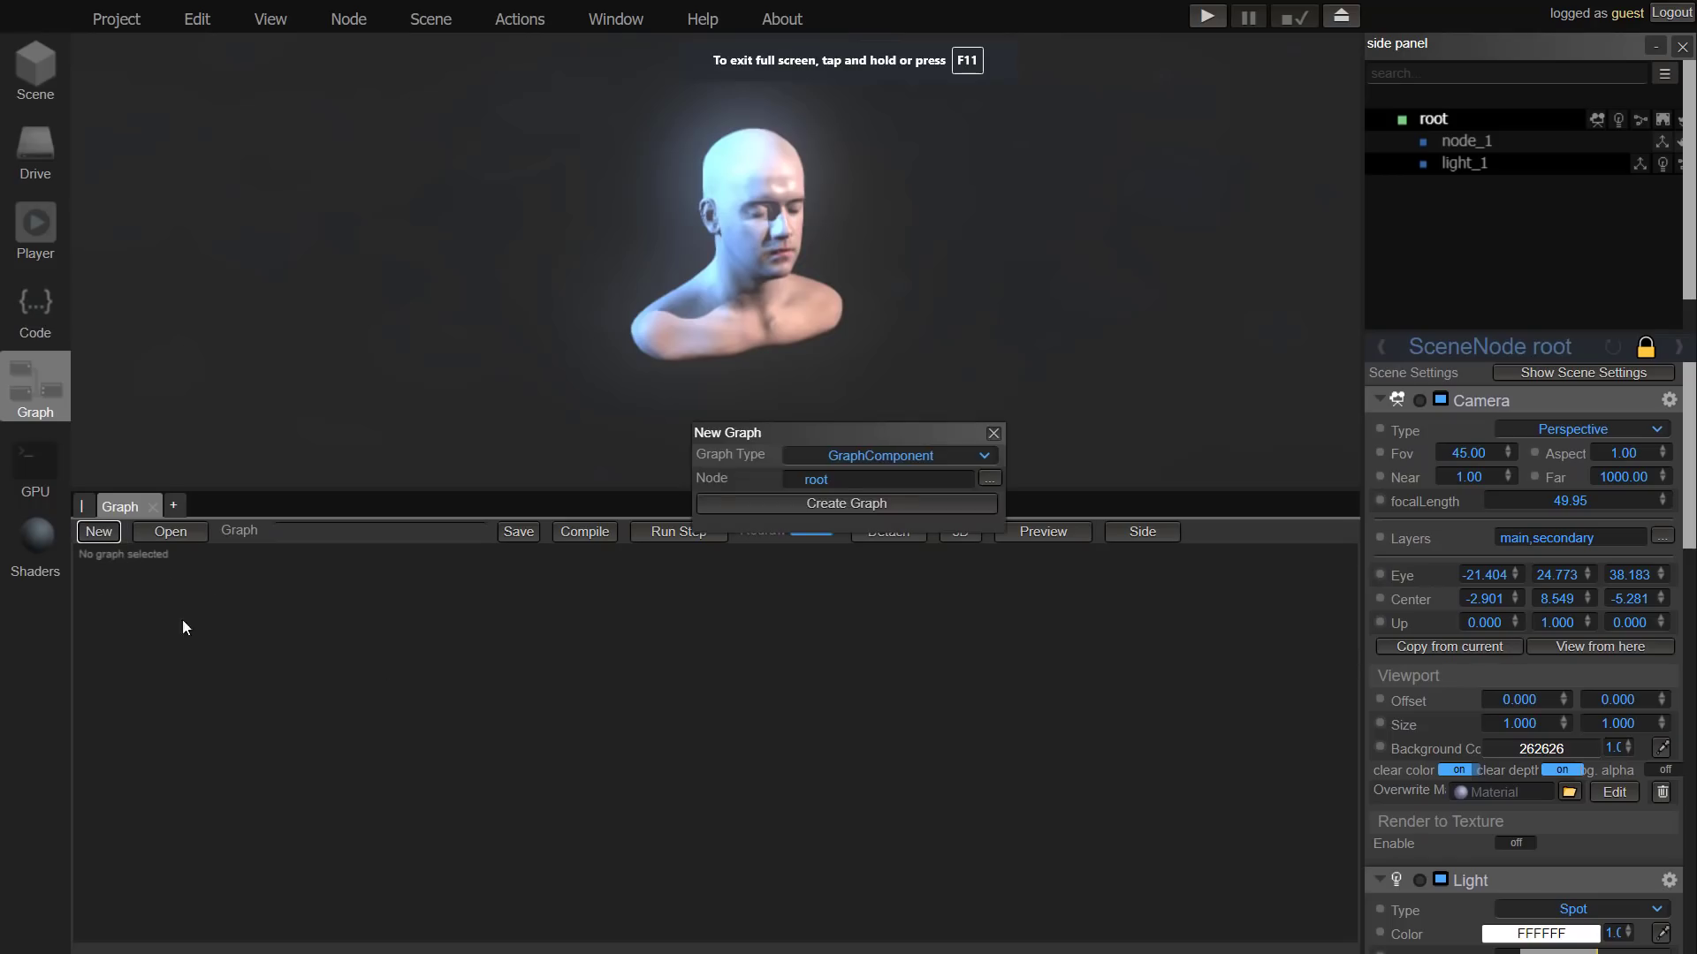
left_click(840, 505)
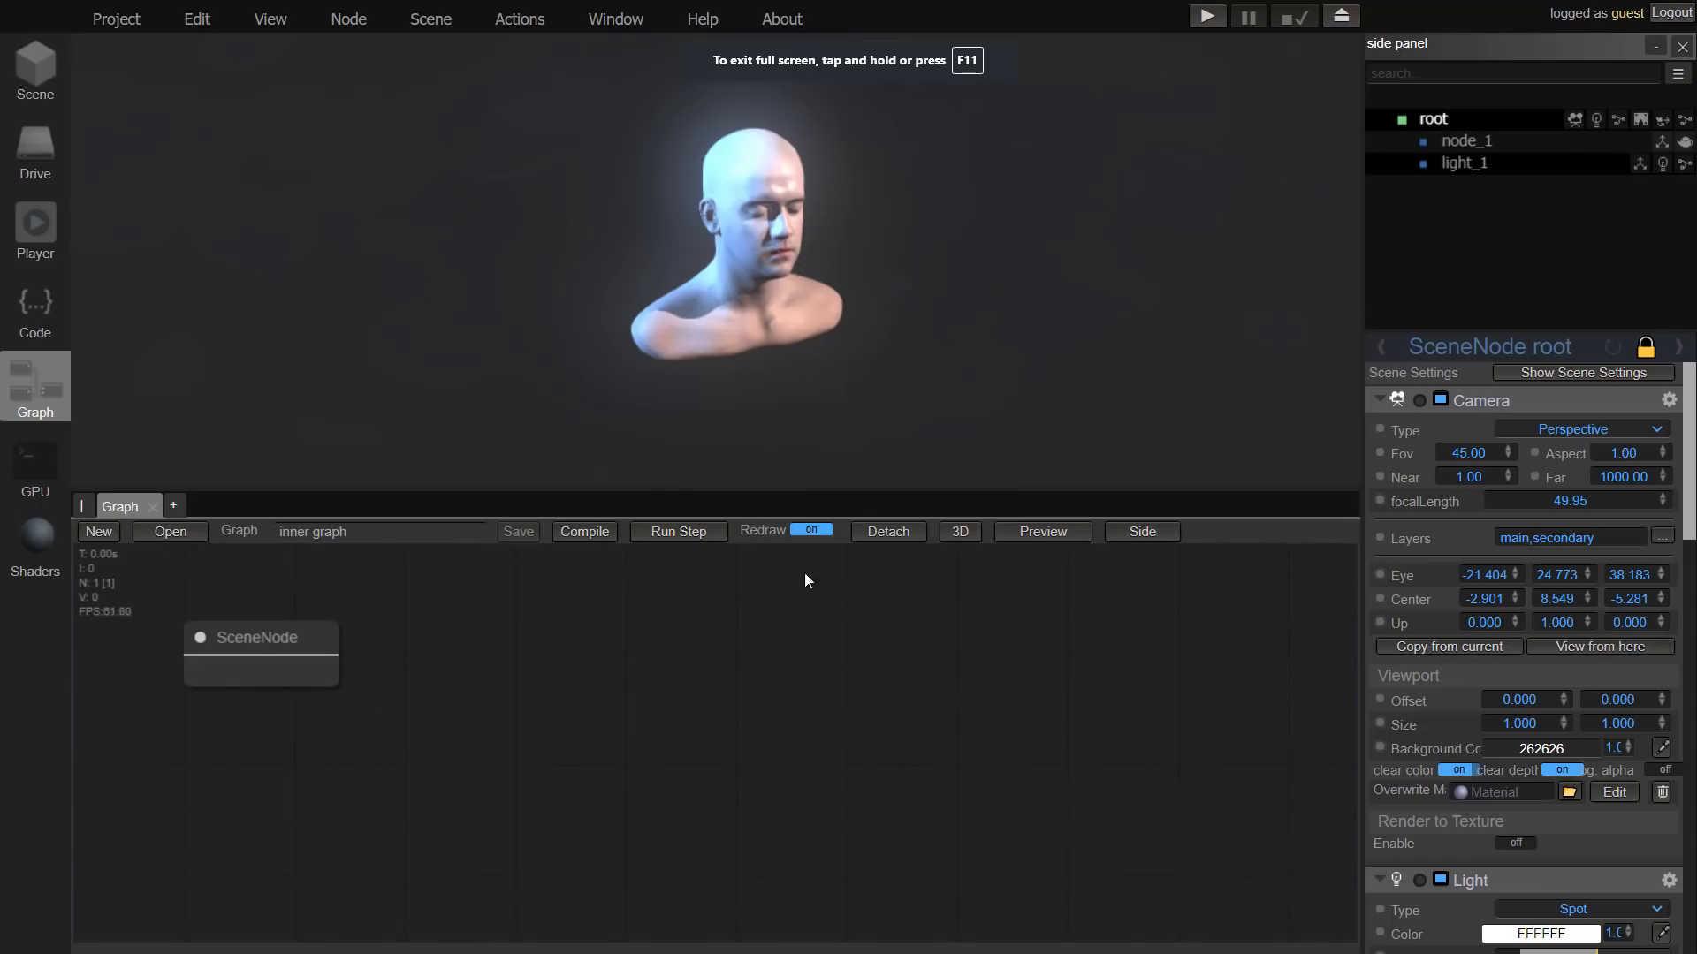
Step: Give the SceneNode a Mesh output and add a Component node from the scene category
right_click(288, 683)
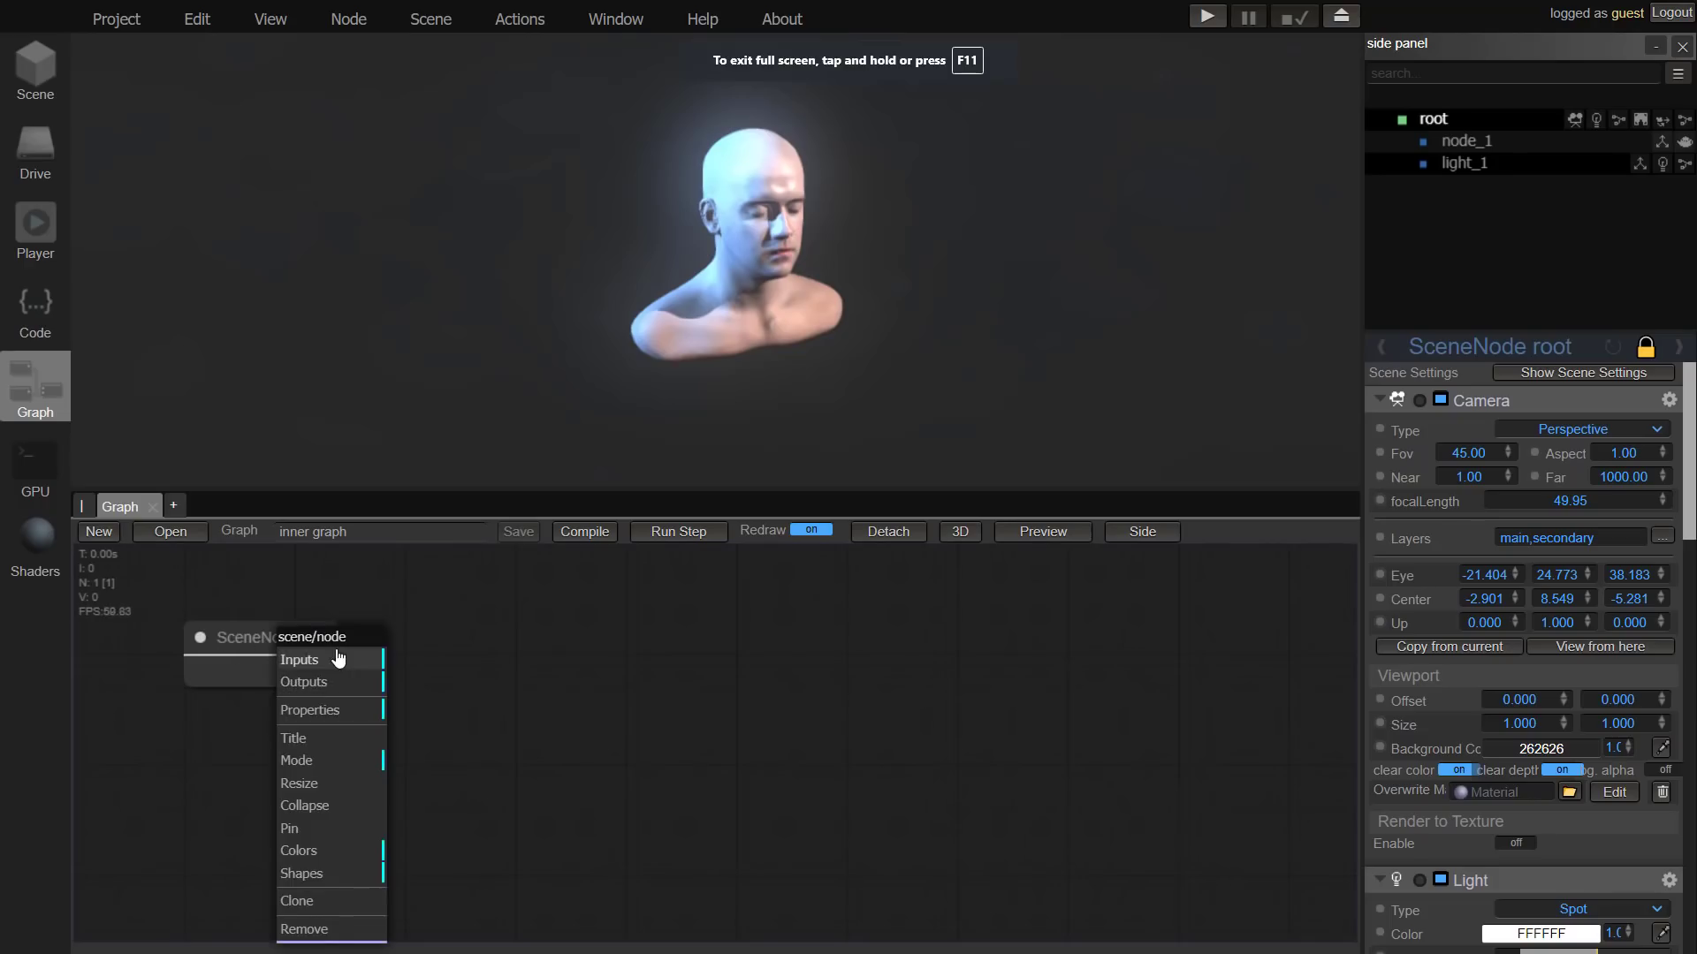
mouse_move(347, 689)
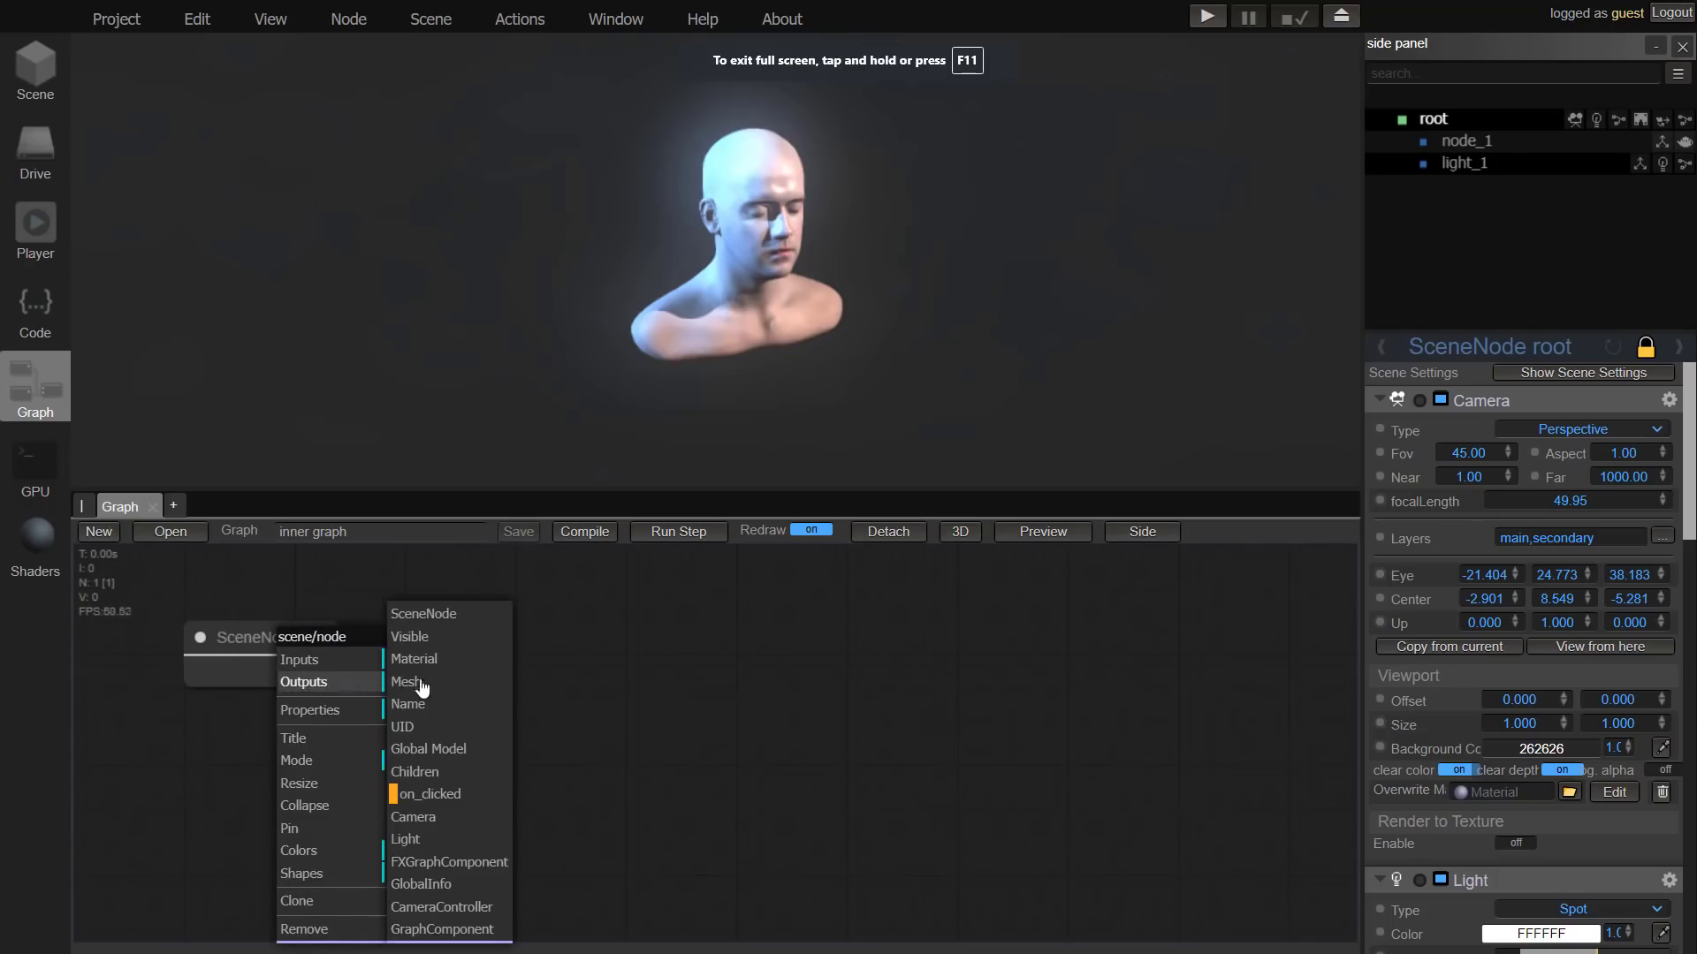
left_click(413, 687)
right_click(514, 727)
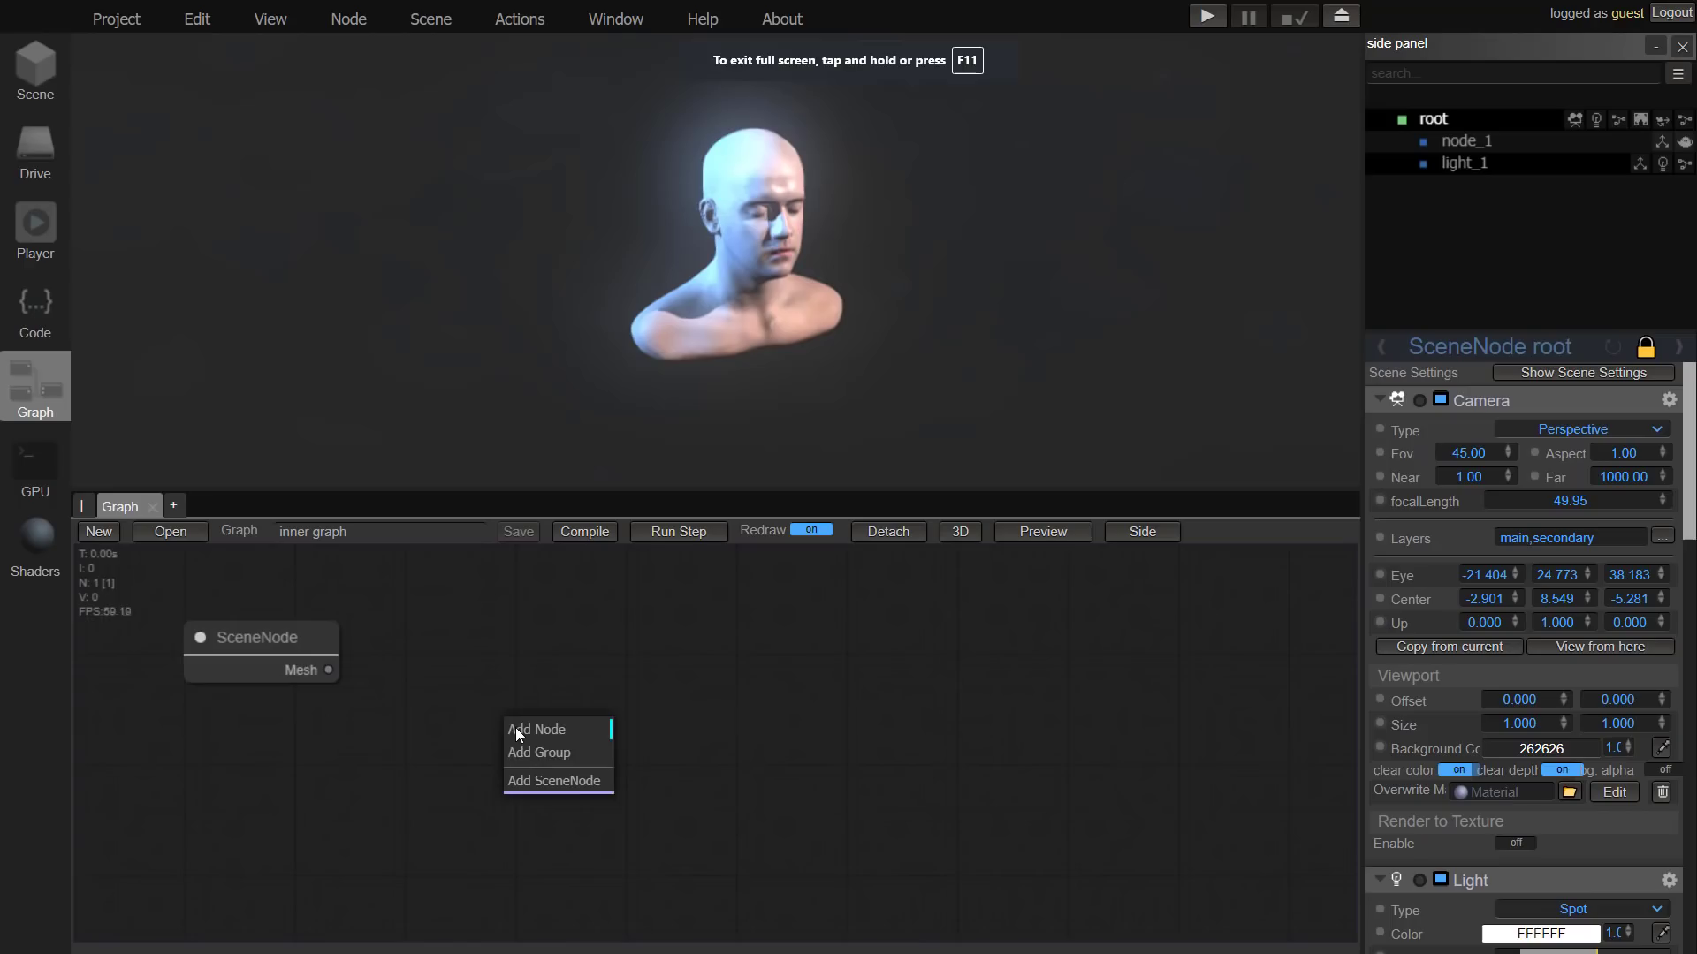
left_click(545, 732)
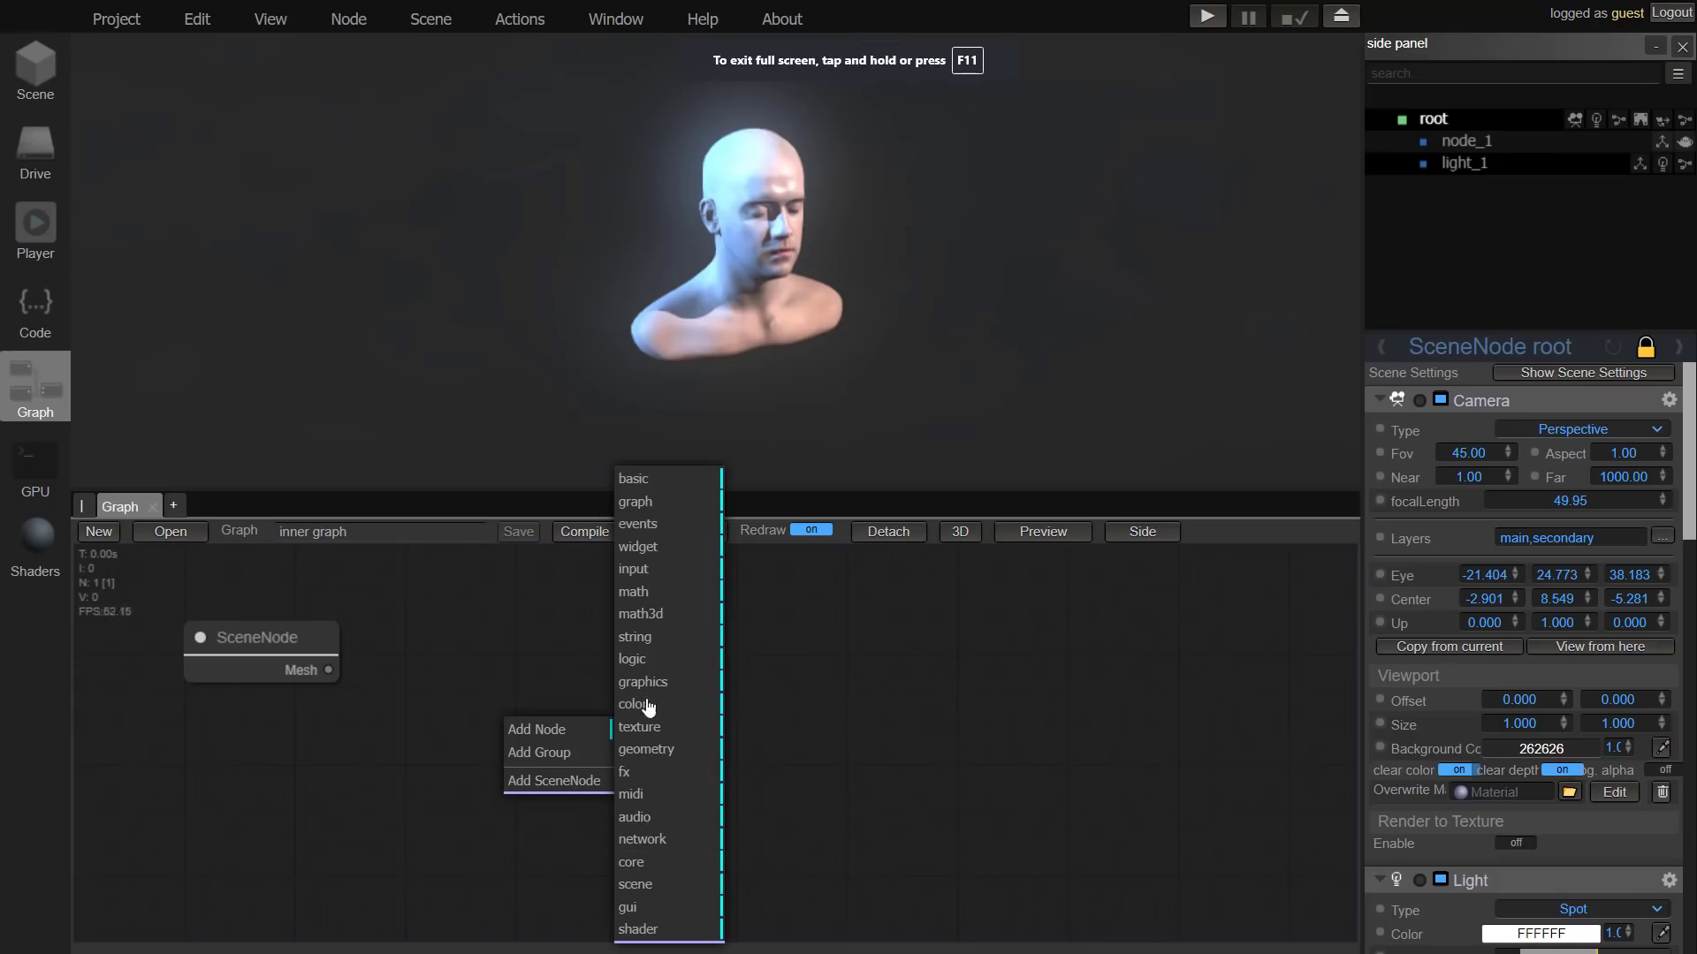
left_click(641, 883)
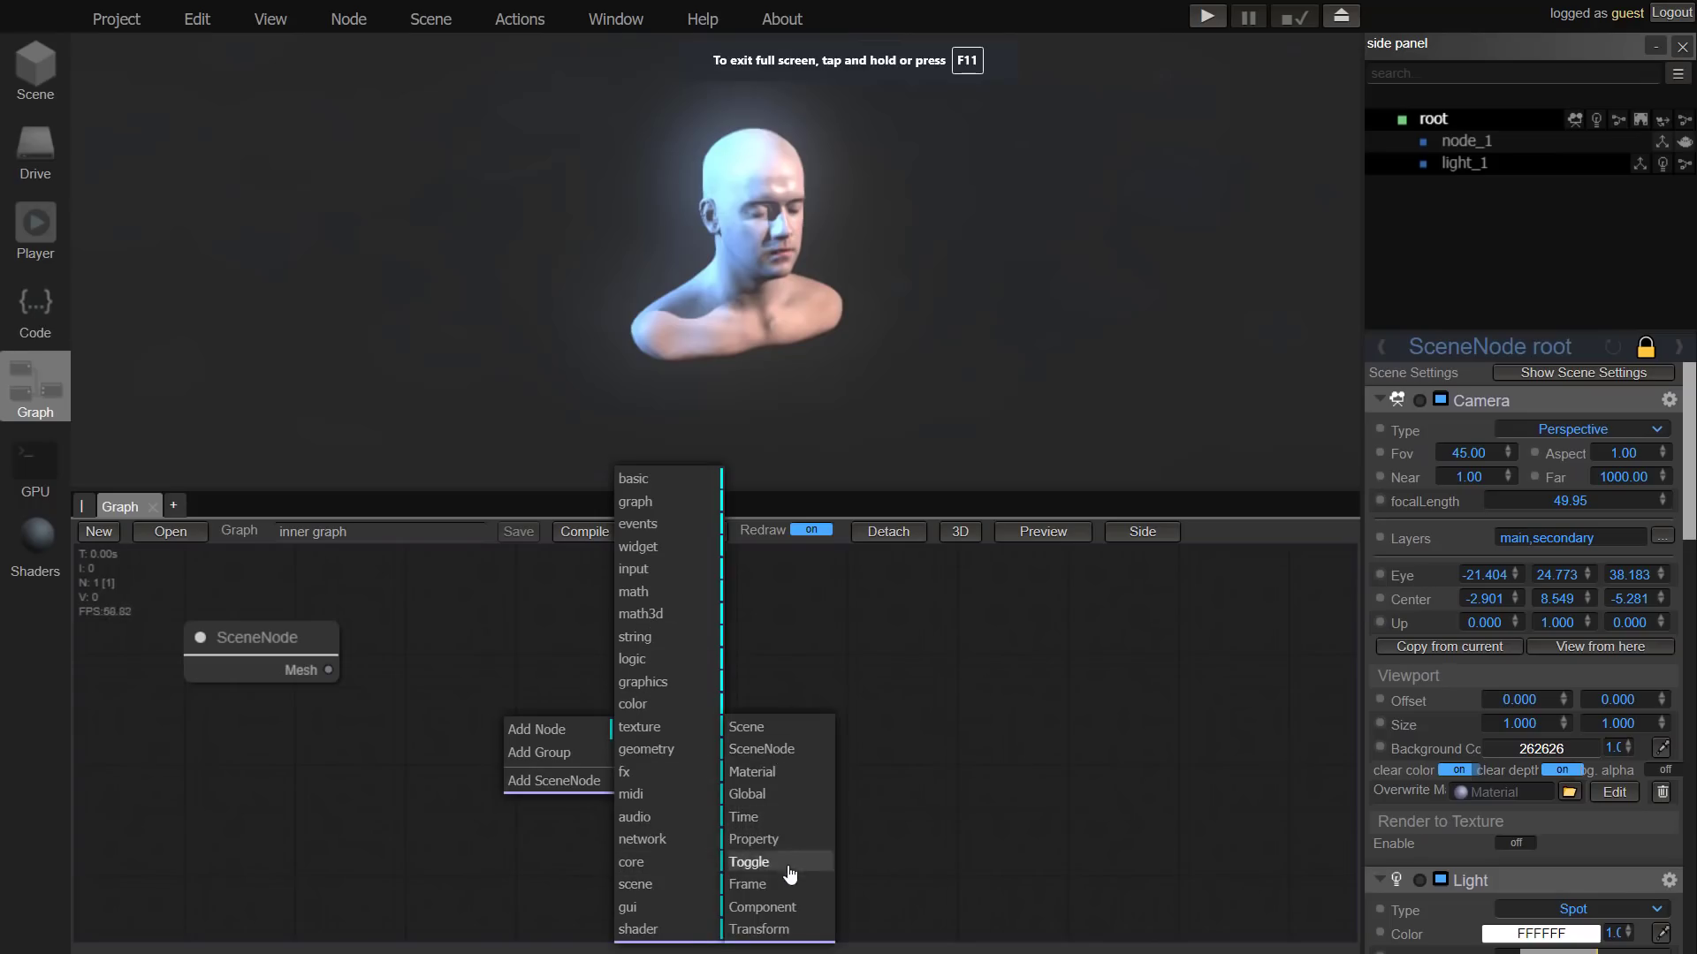
left_click(785, 907)
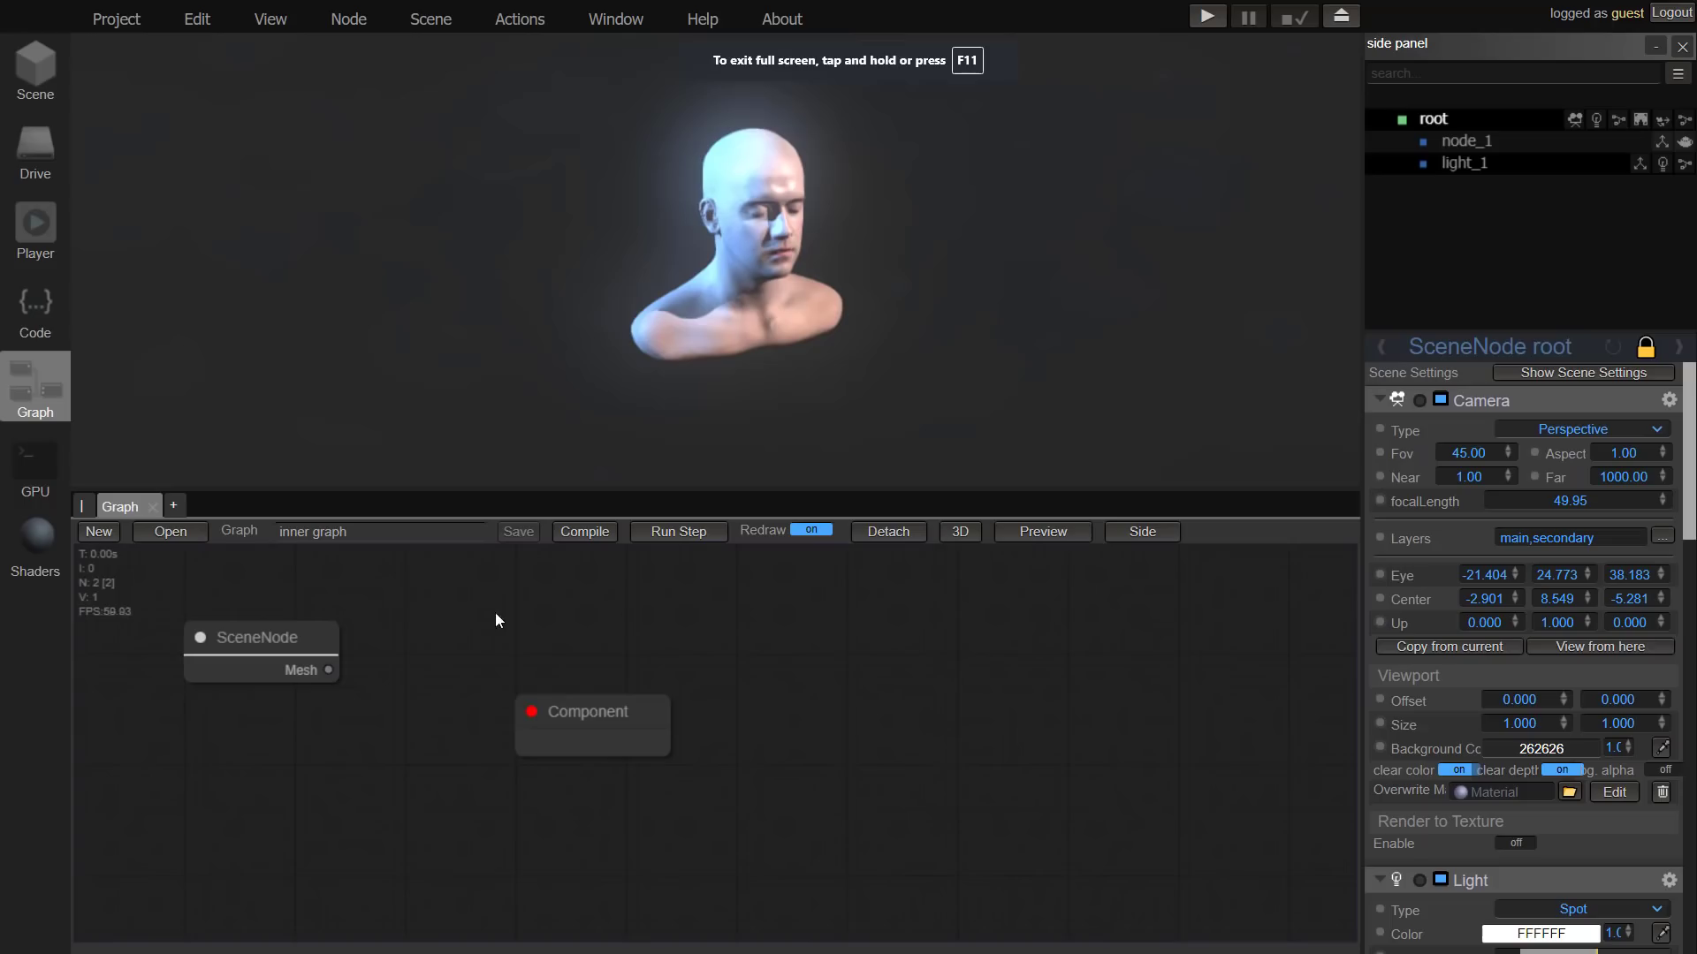
Step: Add a second SceneNode and a basic Script node, and show the GPU texture list
right_click(828, 605)
left_click(877, 672)
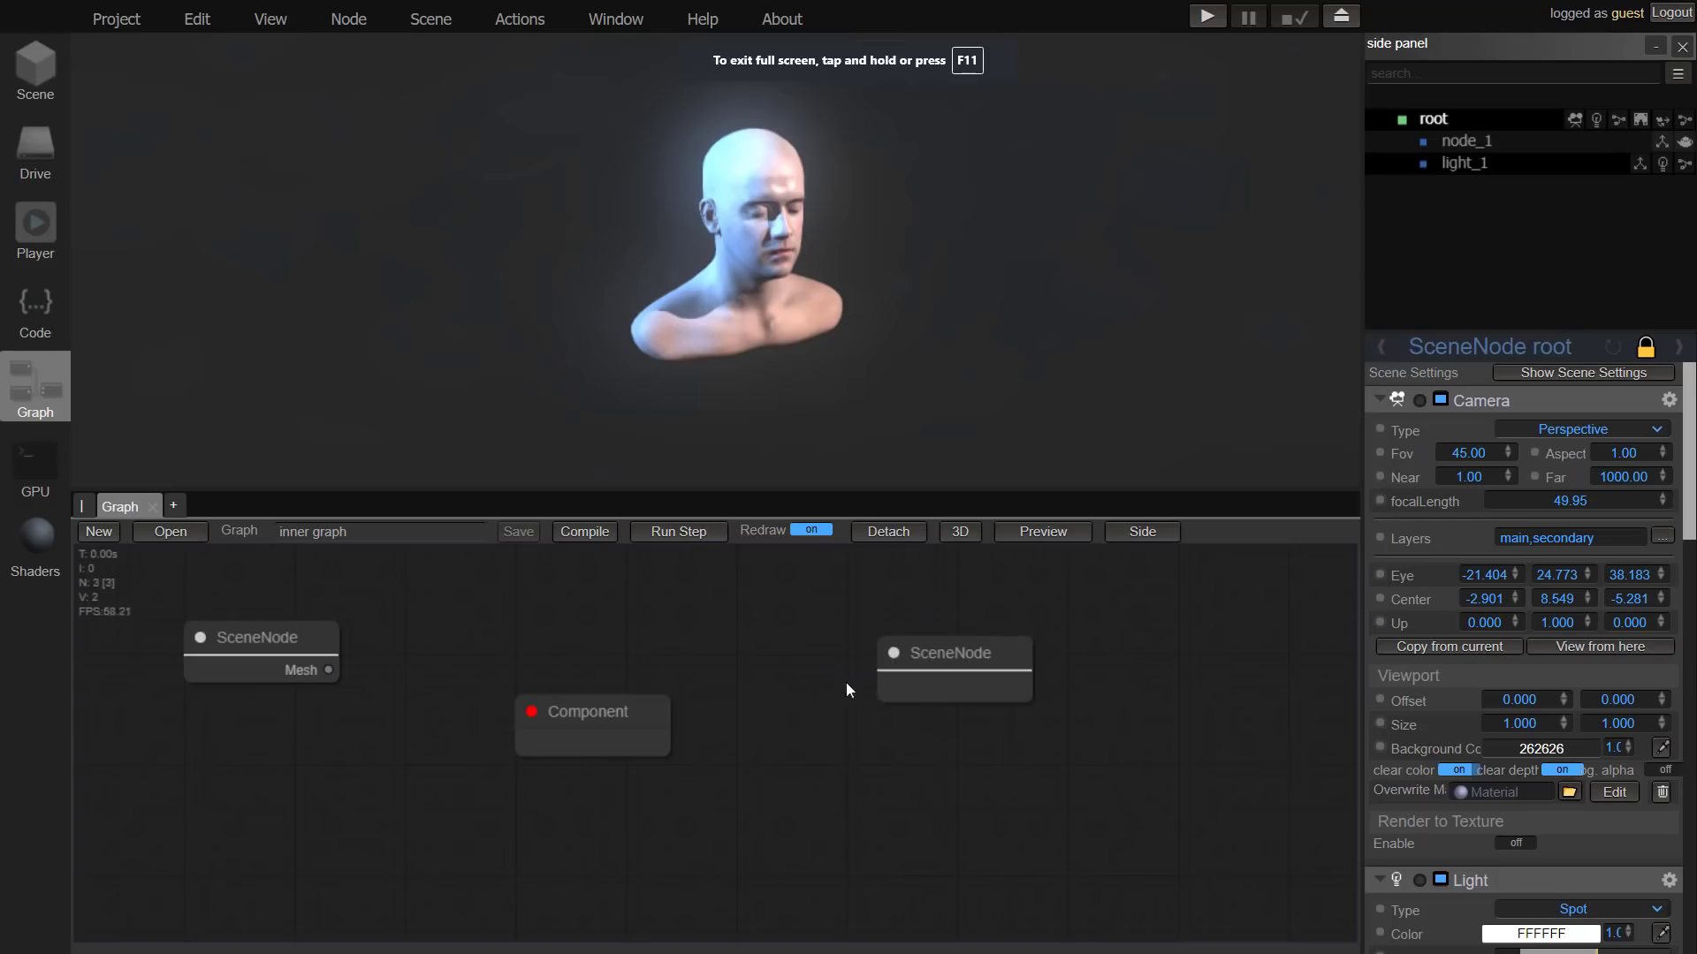
right_click(676, 652)
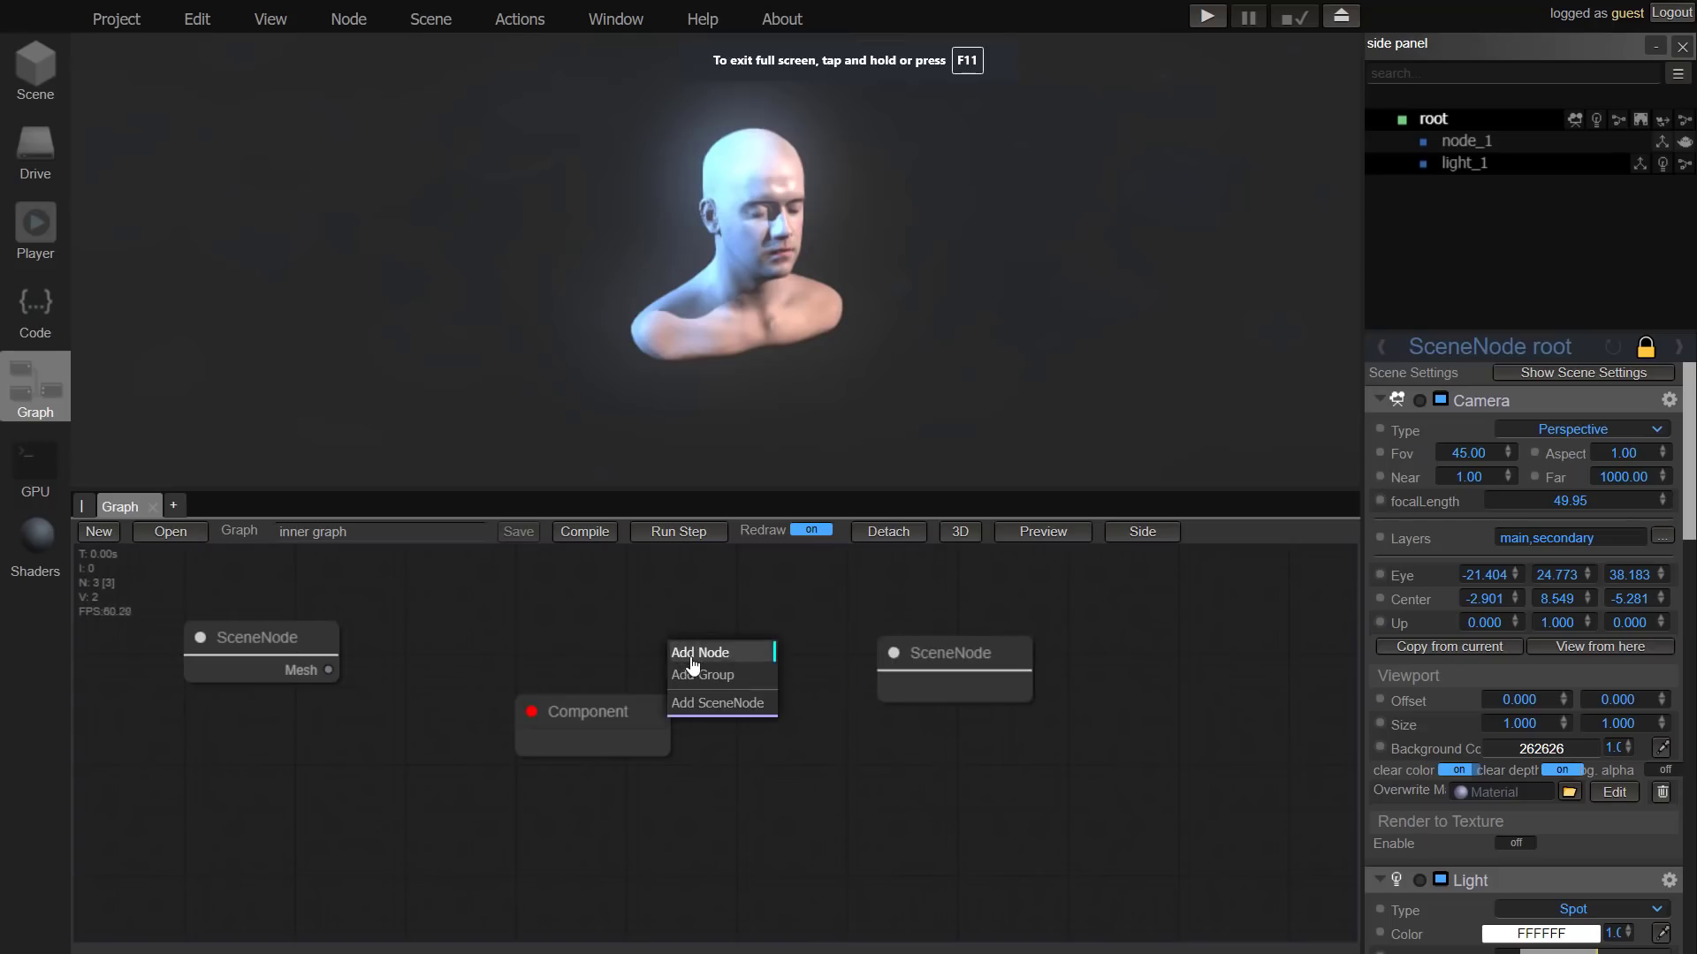
left_click(698, 656)
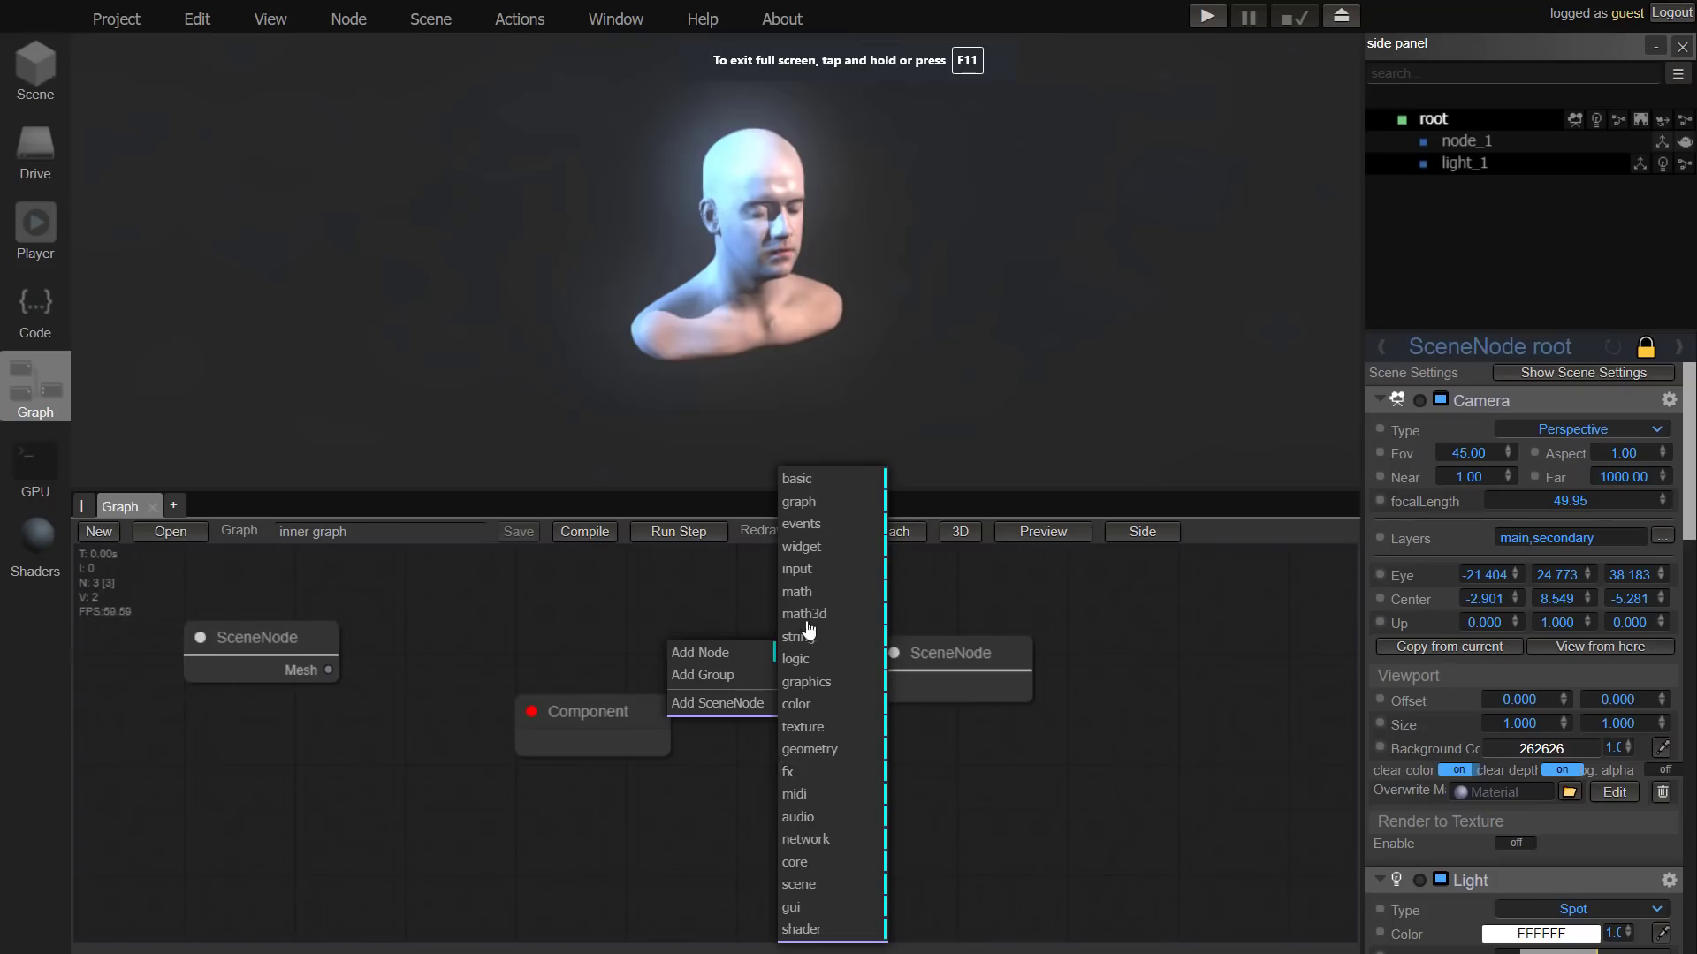
left_click(800, 479)
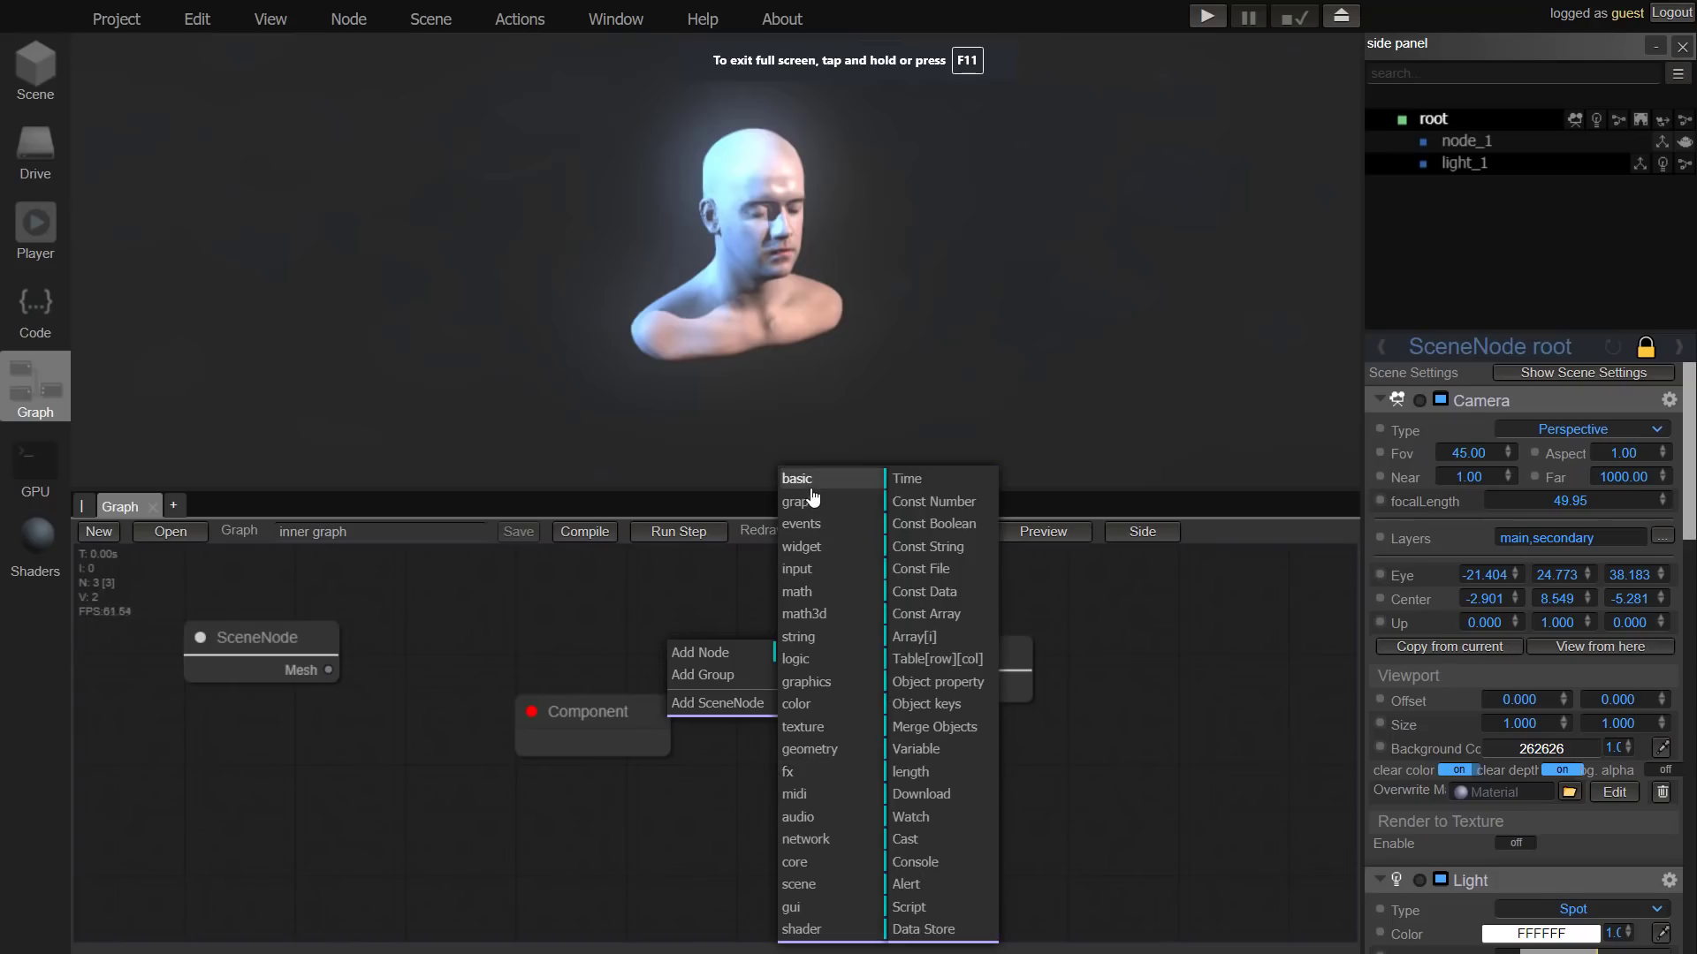
left_click(911, 908)
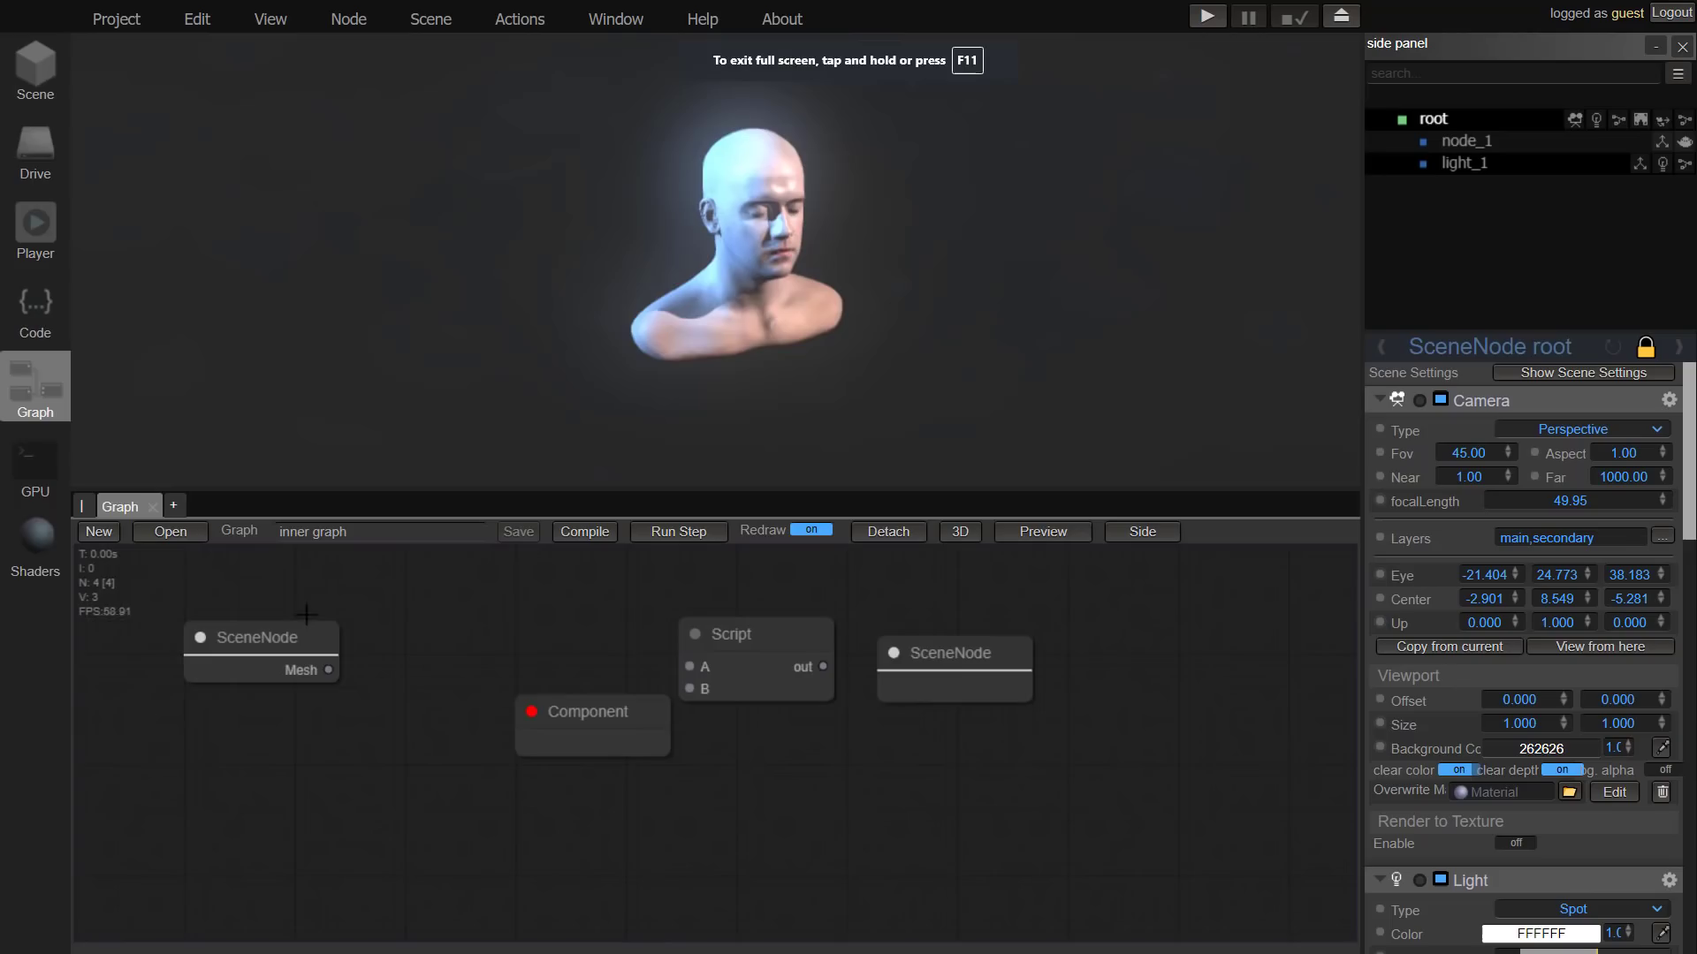
left_click(31, 453)
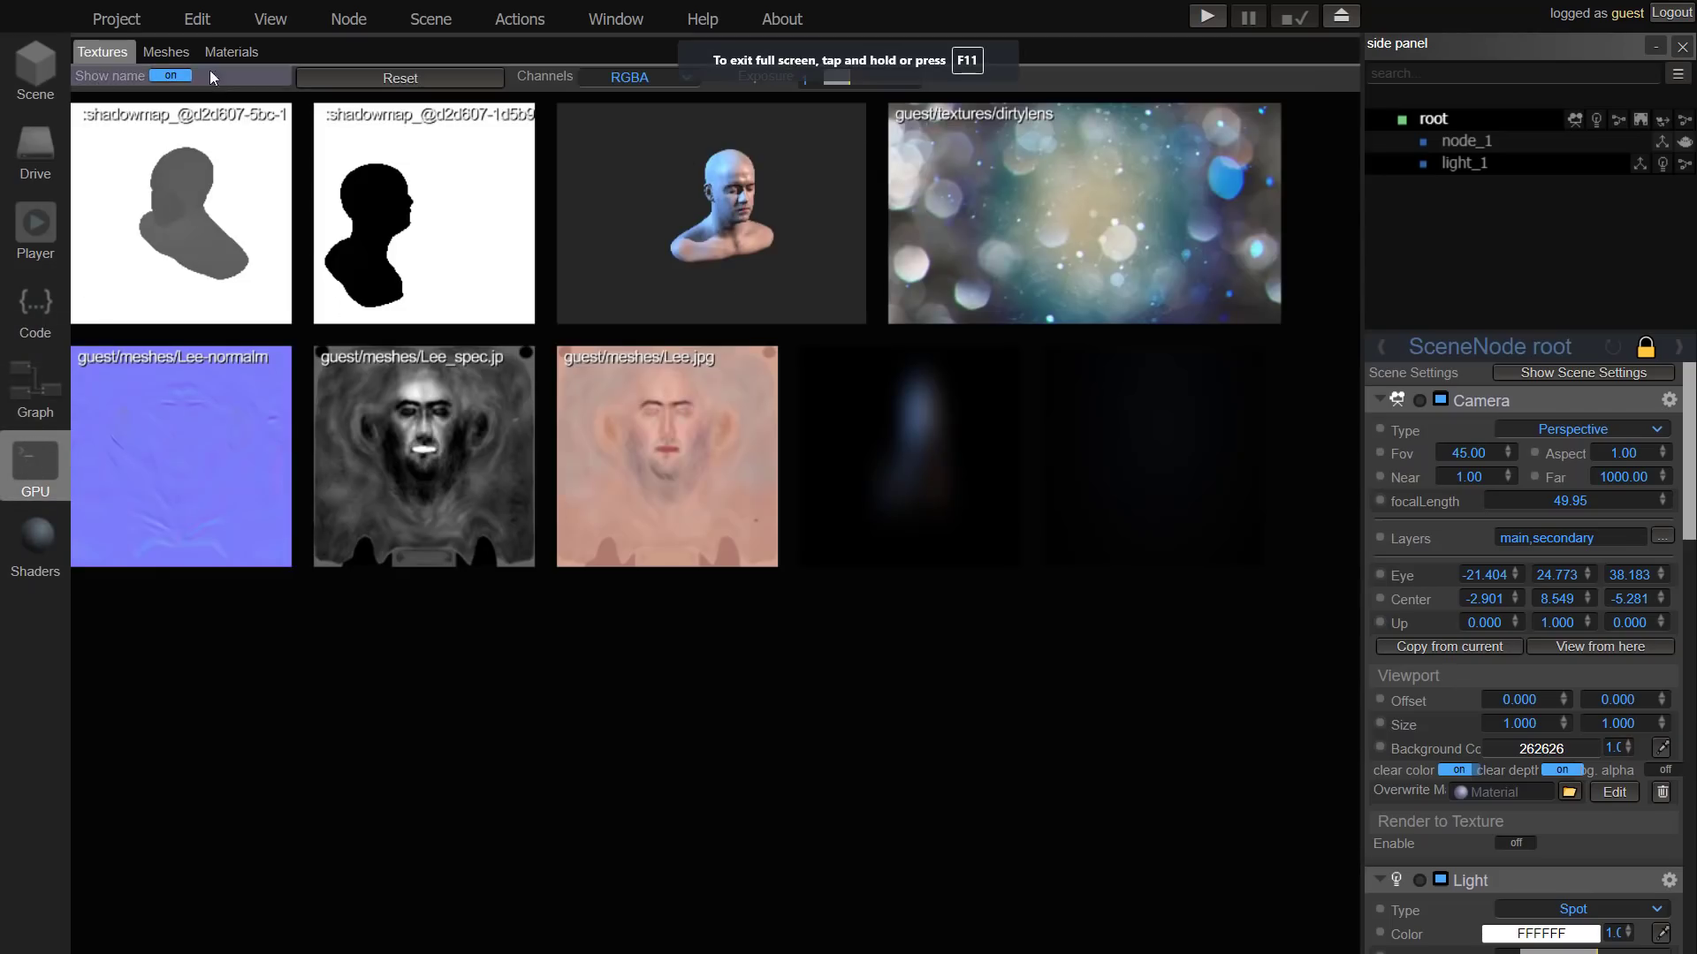
Step: Browse the GPU workspace's Meshes, Materials and Textures lists
left_click(166, 53)
left_click(233, 56)
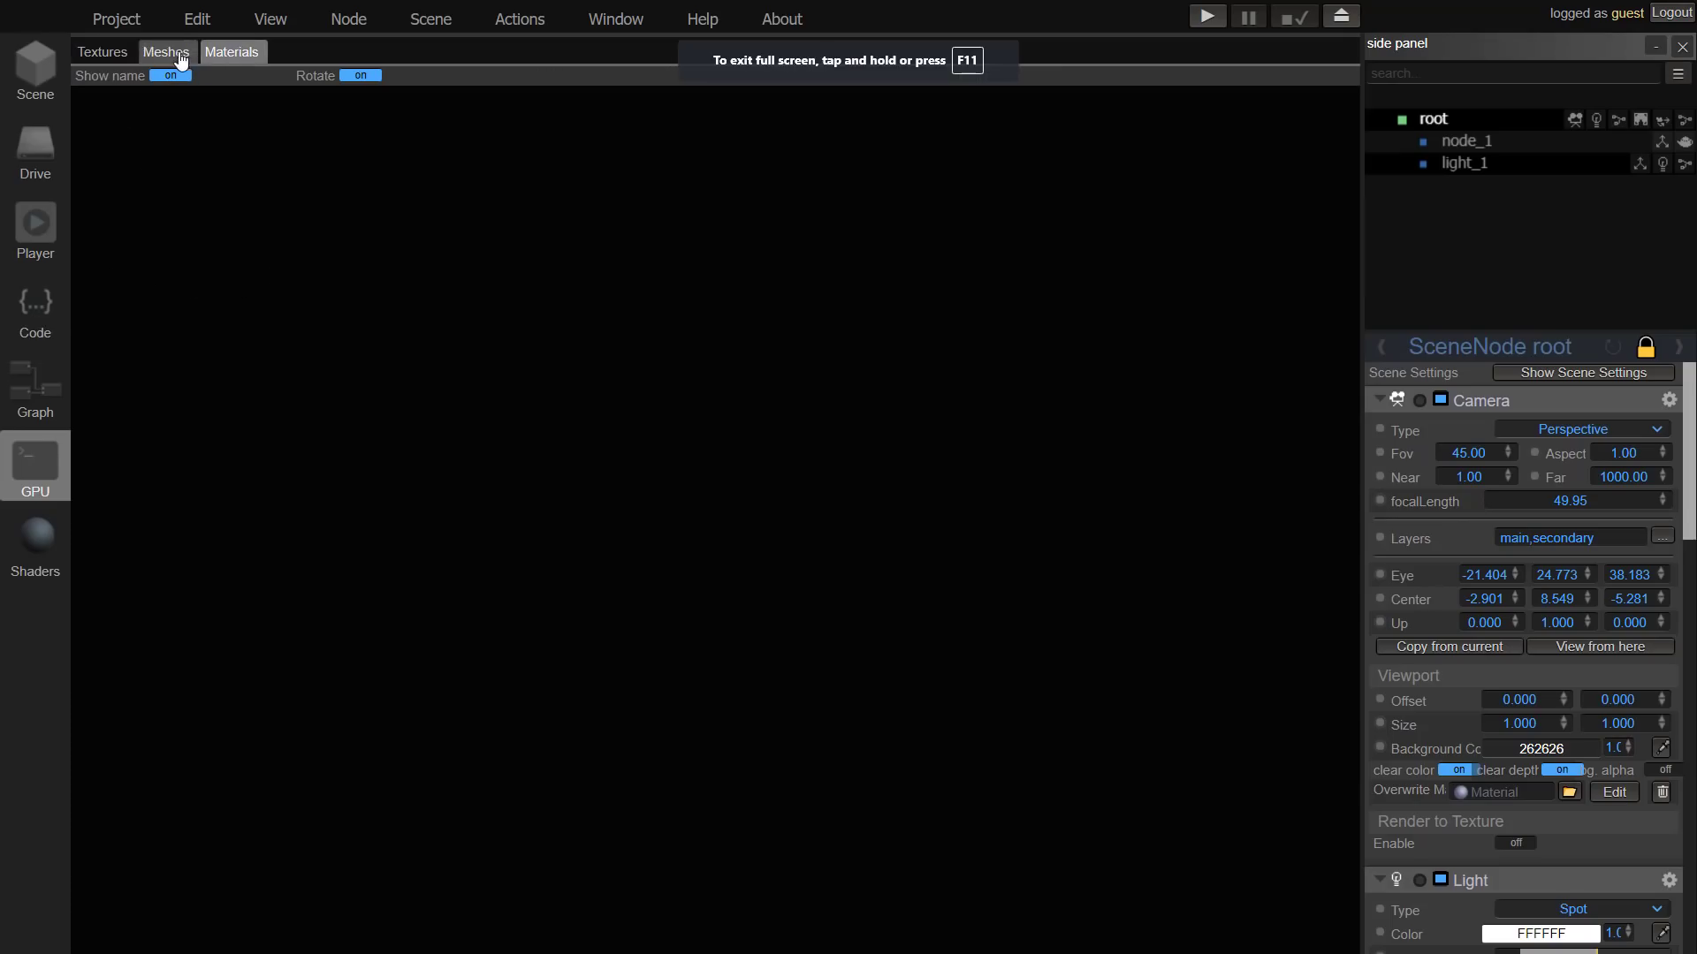
left_click(102, 52)
Step: Edit the shader's properties, then return to the Scene view and orbit around the head bust
left_click(36, 553)
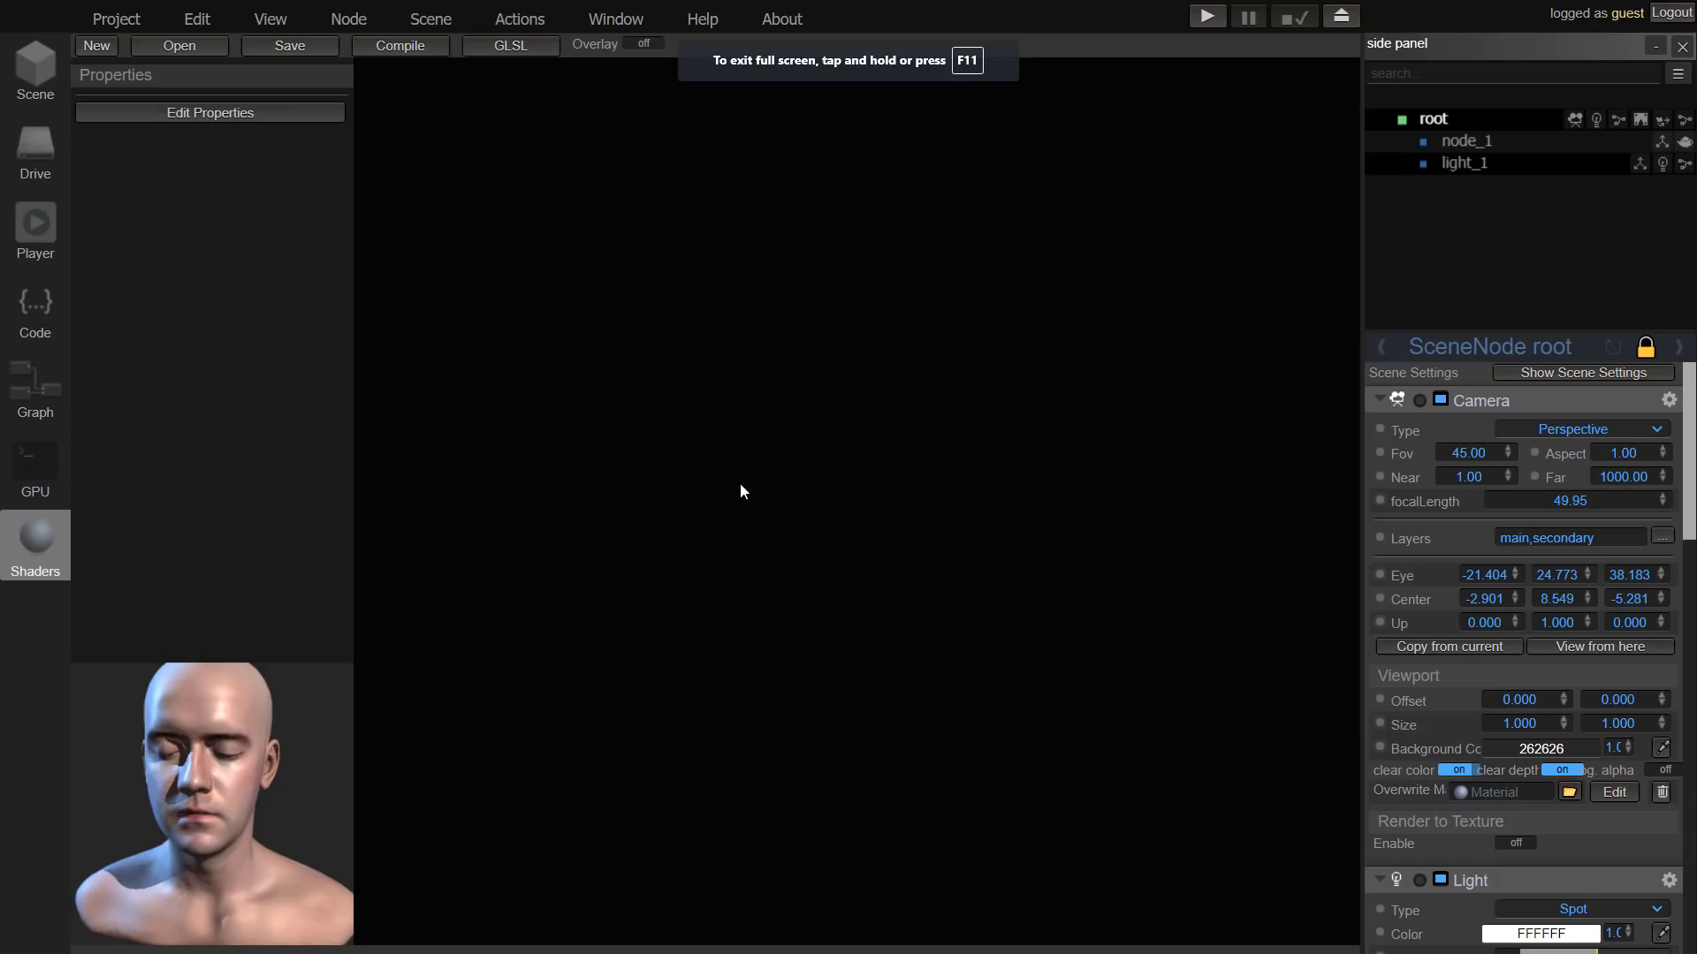
left_click(205, 112)
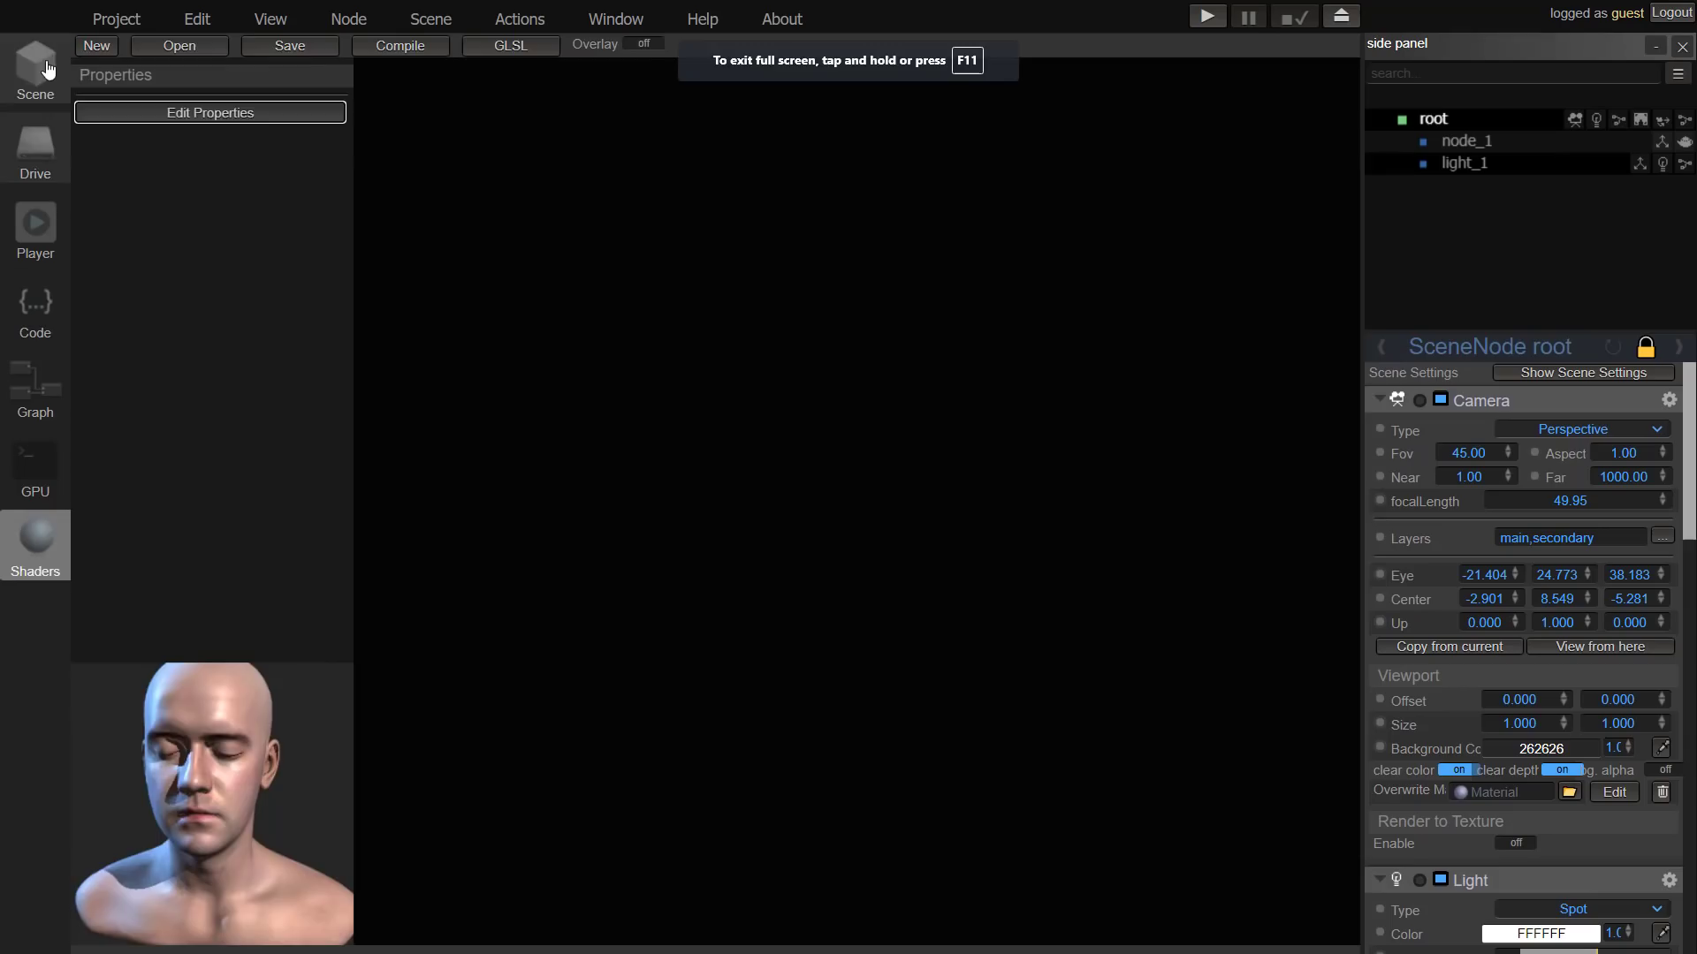
left_click(36, 66)
left_click_drag(865, 391, 791, 420)
scroll(716, 335, "down", 5)
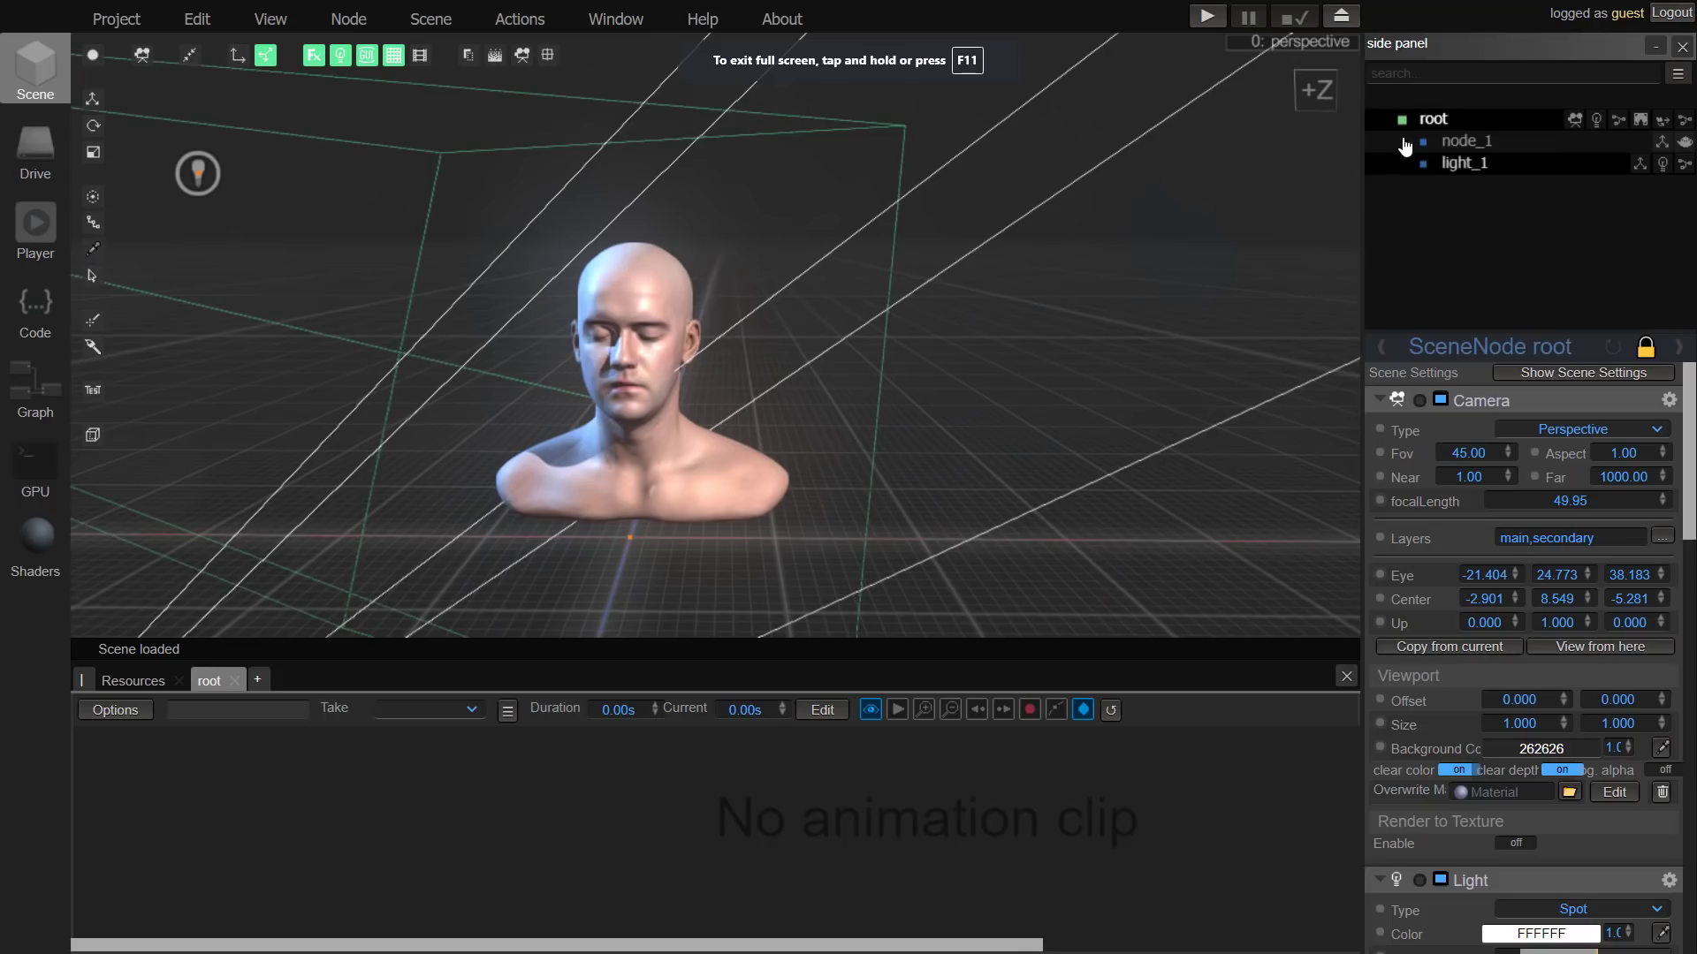
left_click(1467, 142)
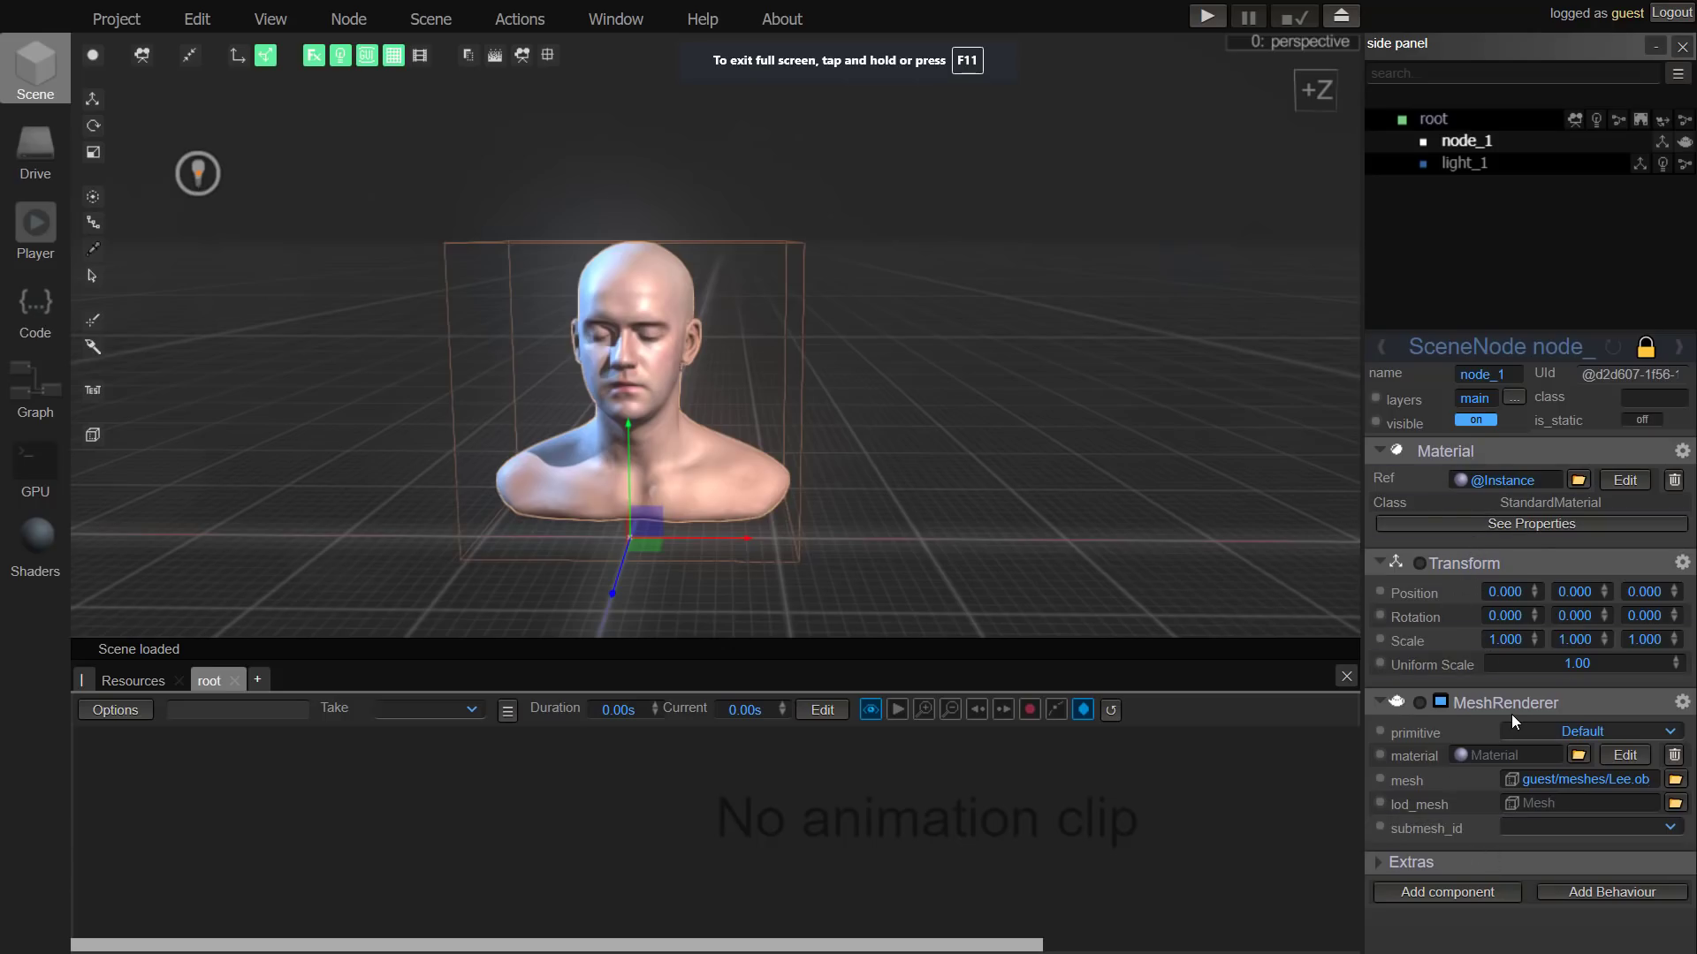
left_click(1447, 893)
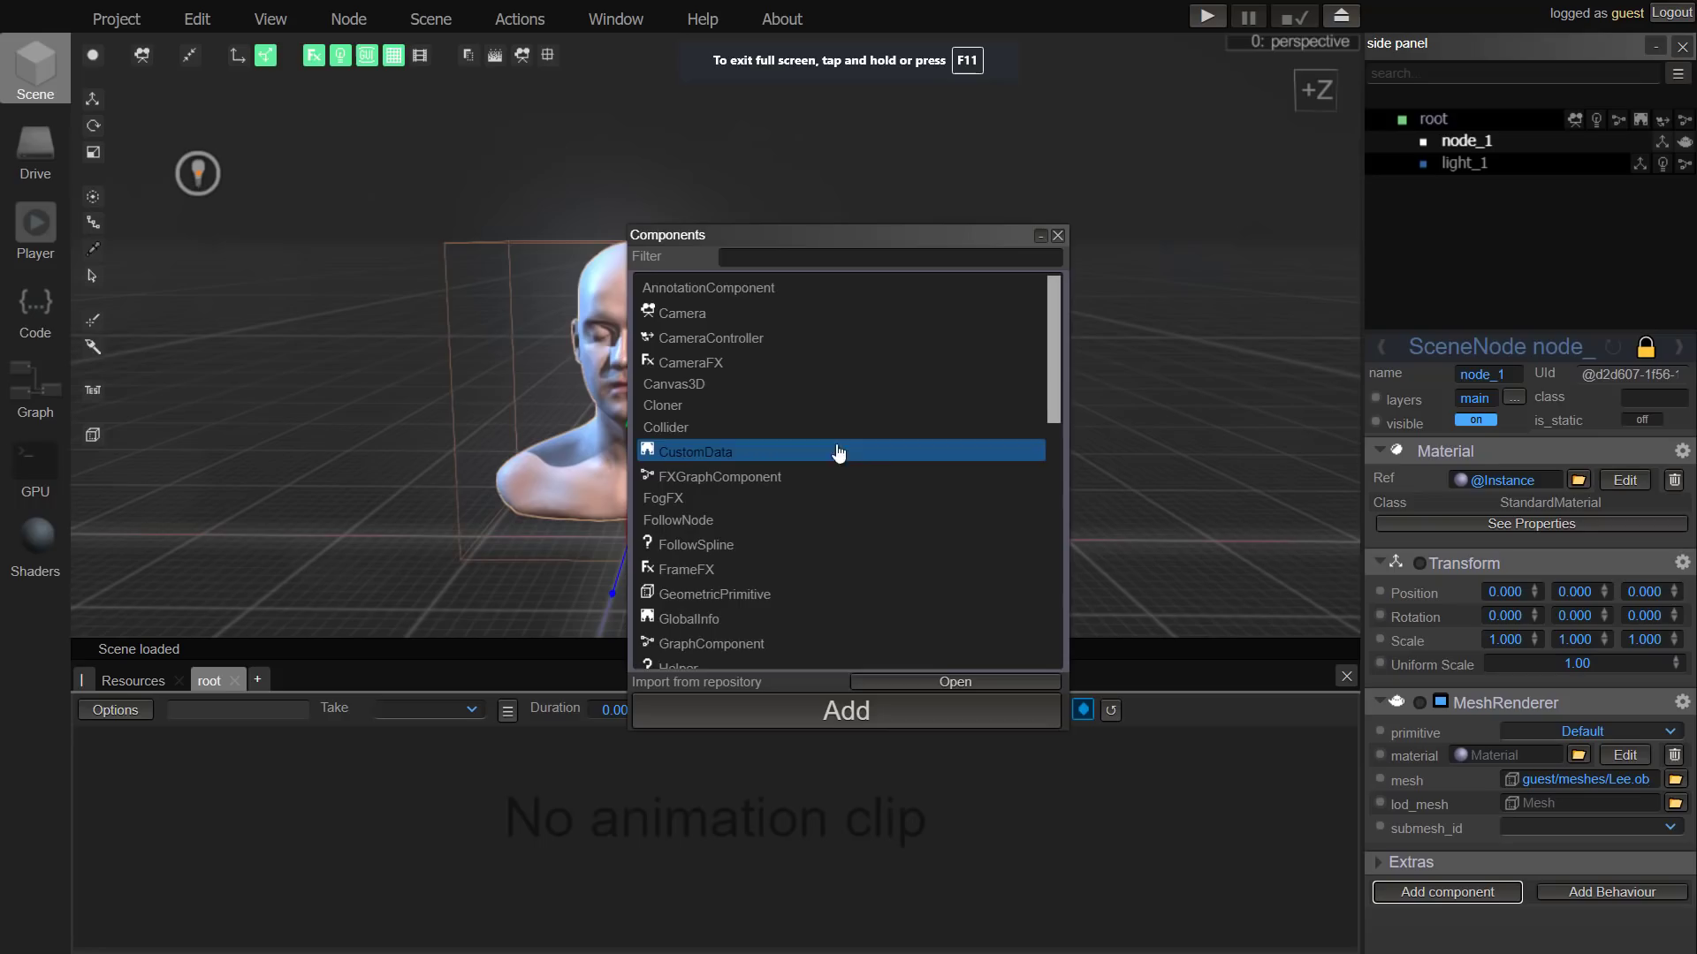
scroll(871, 375, "down", 4)
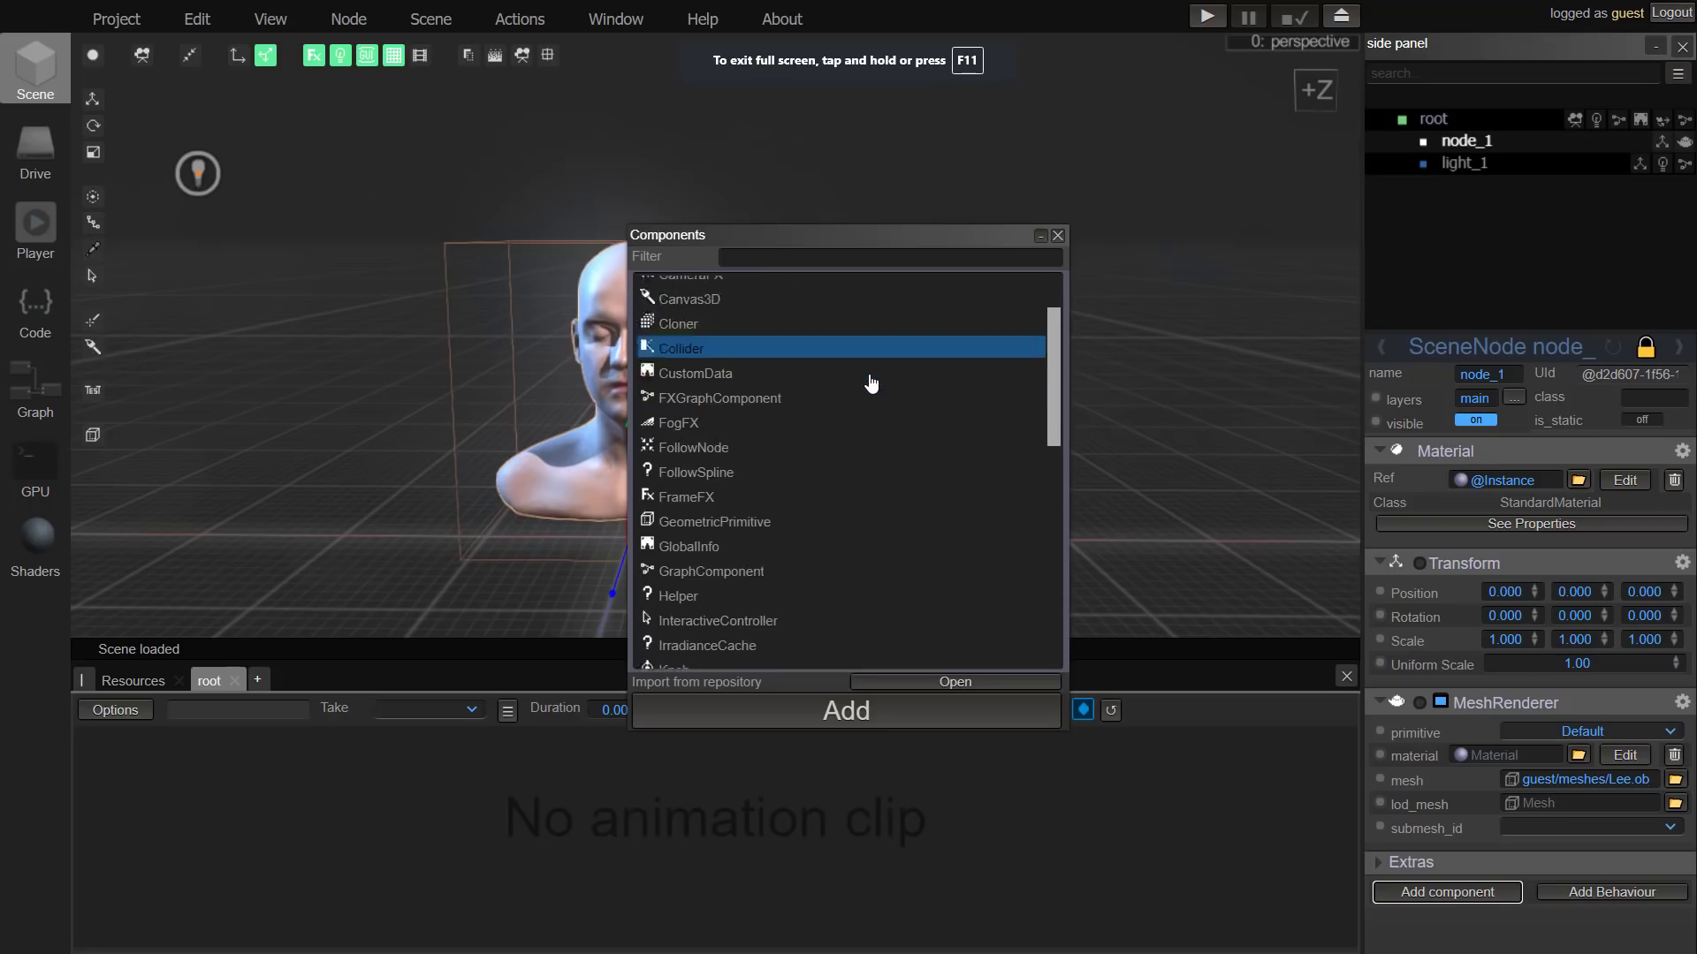
scroll(871, 382, "down", 5)
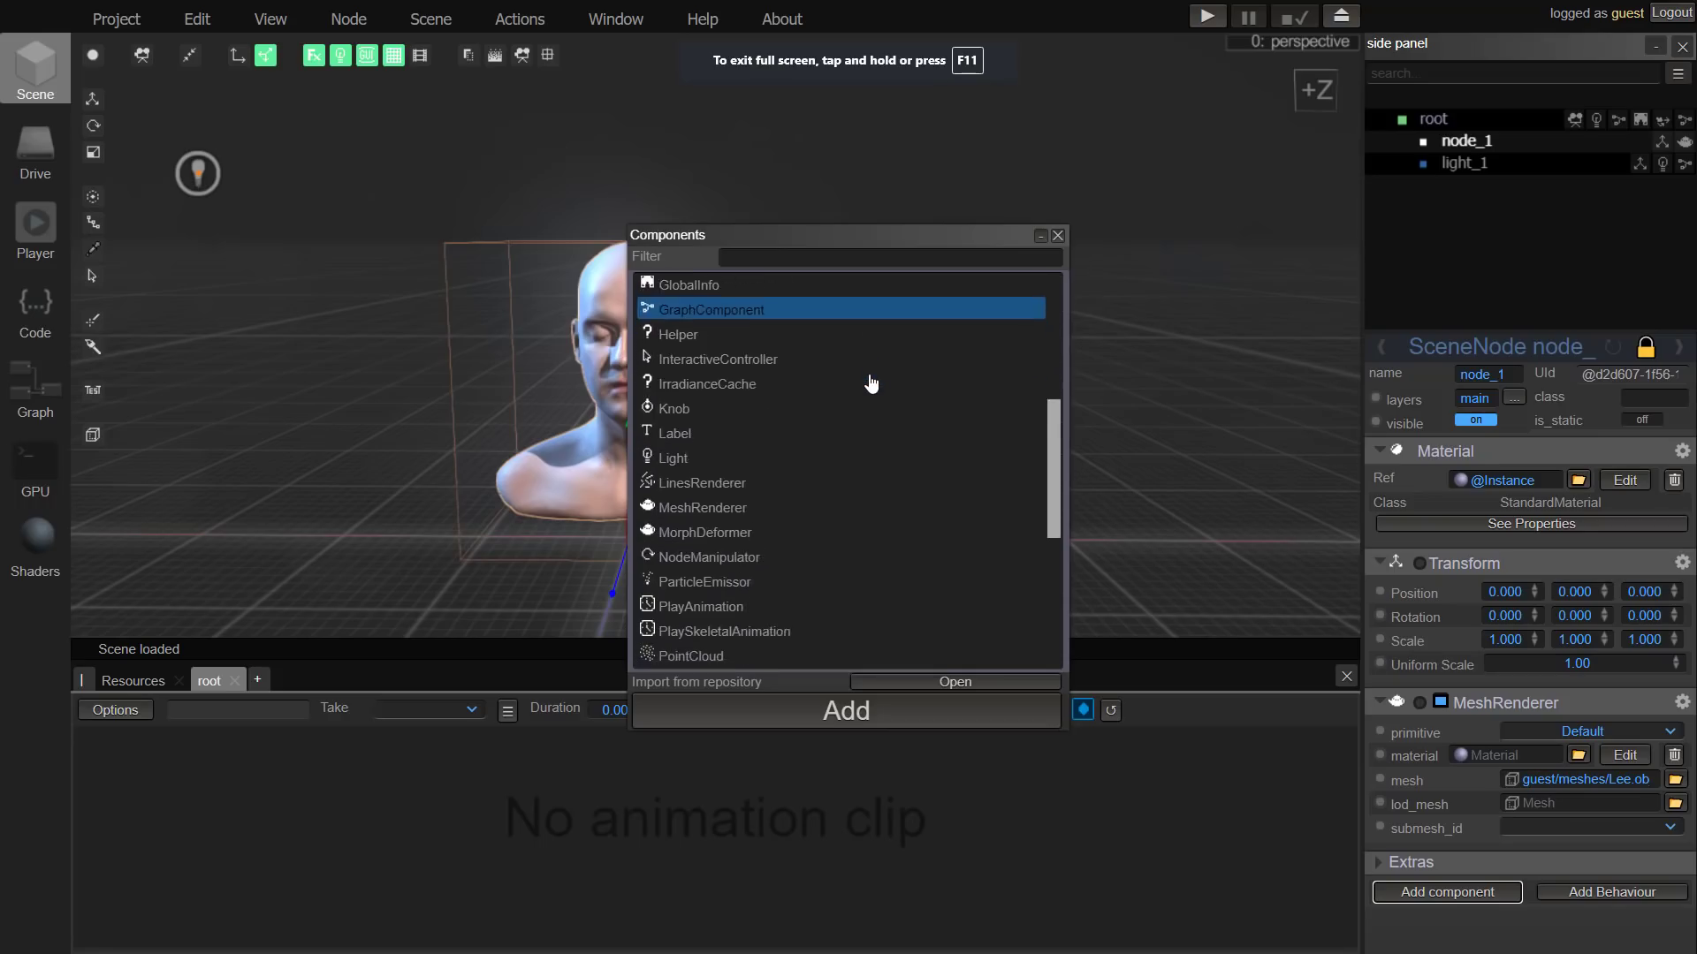
scroll(871, 380, "down", 5)
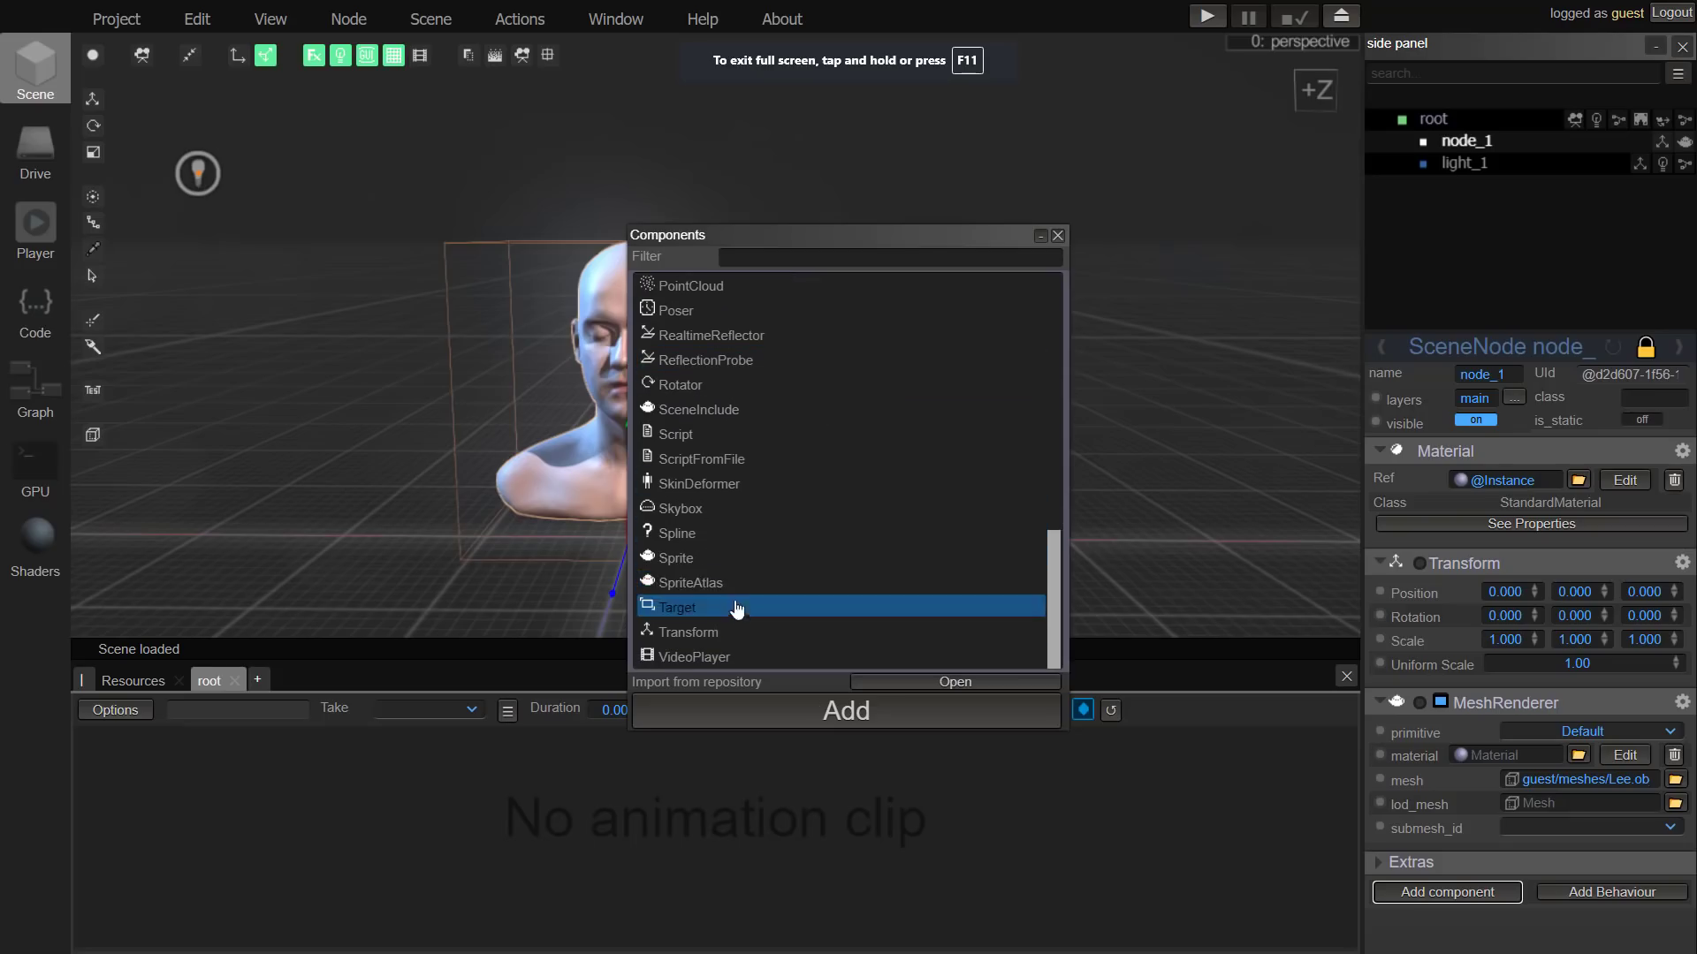
scroll(875, 514, "up", 15)
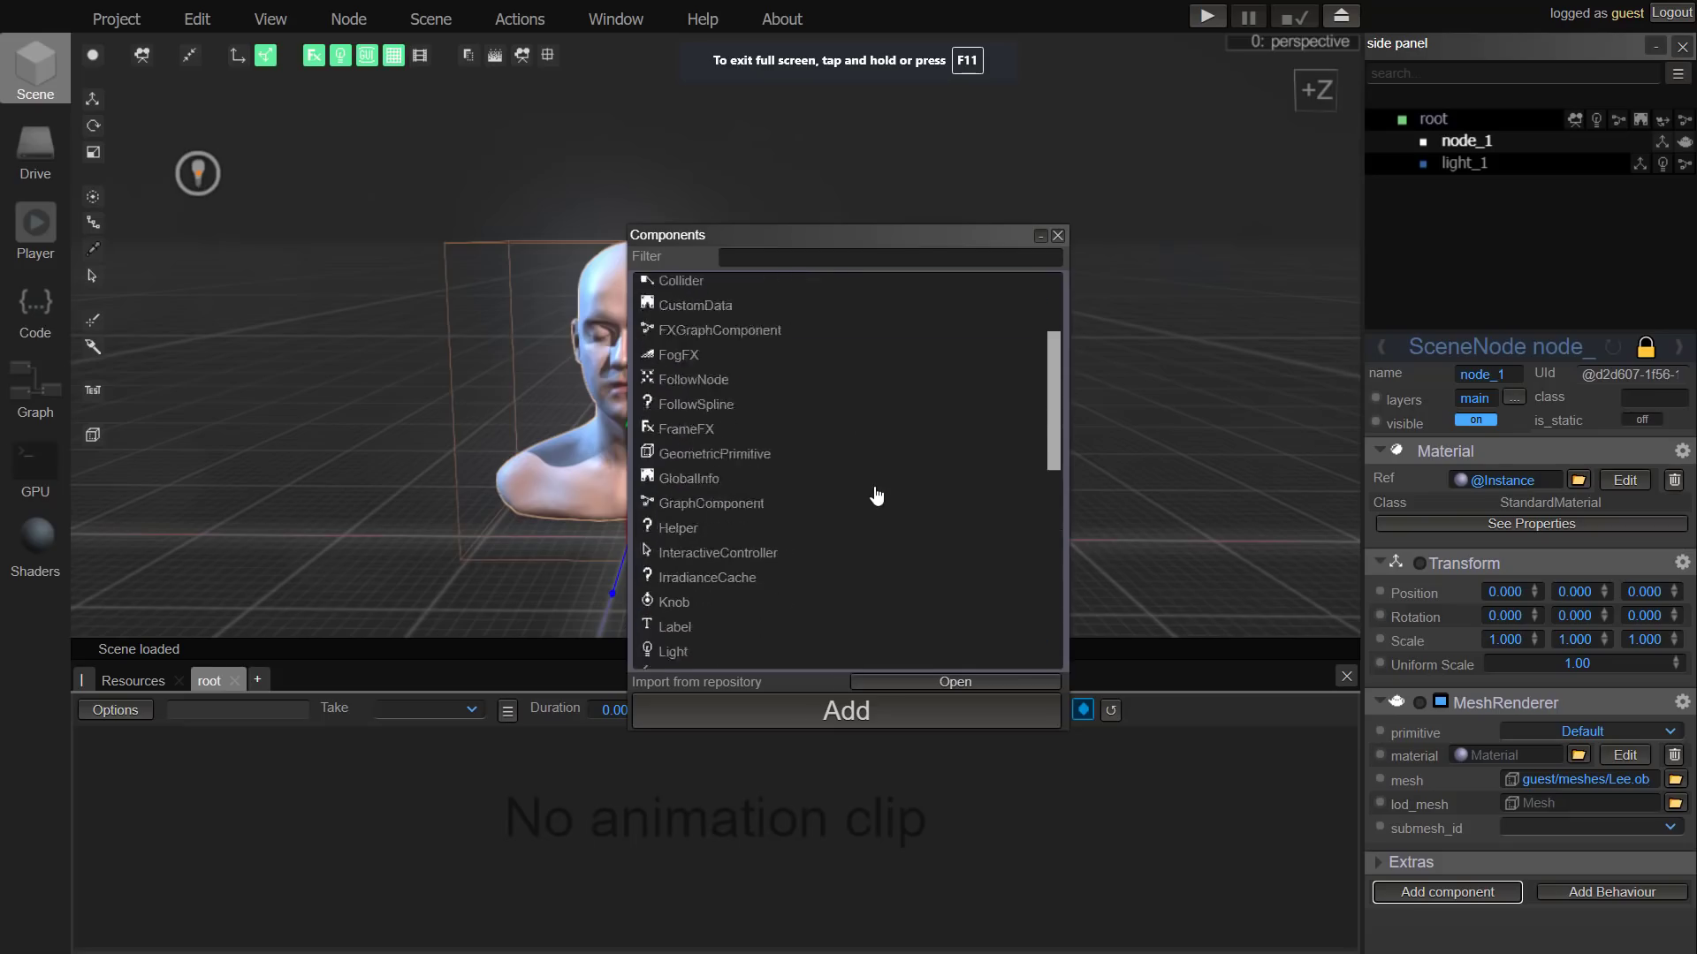
left_click(1057, 235)
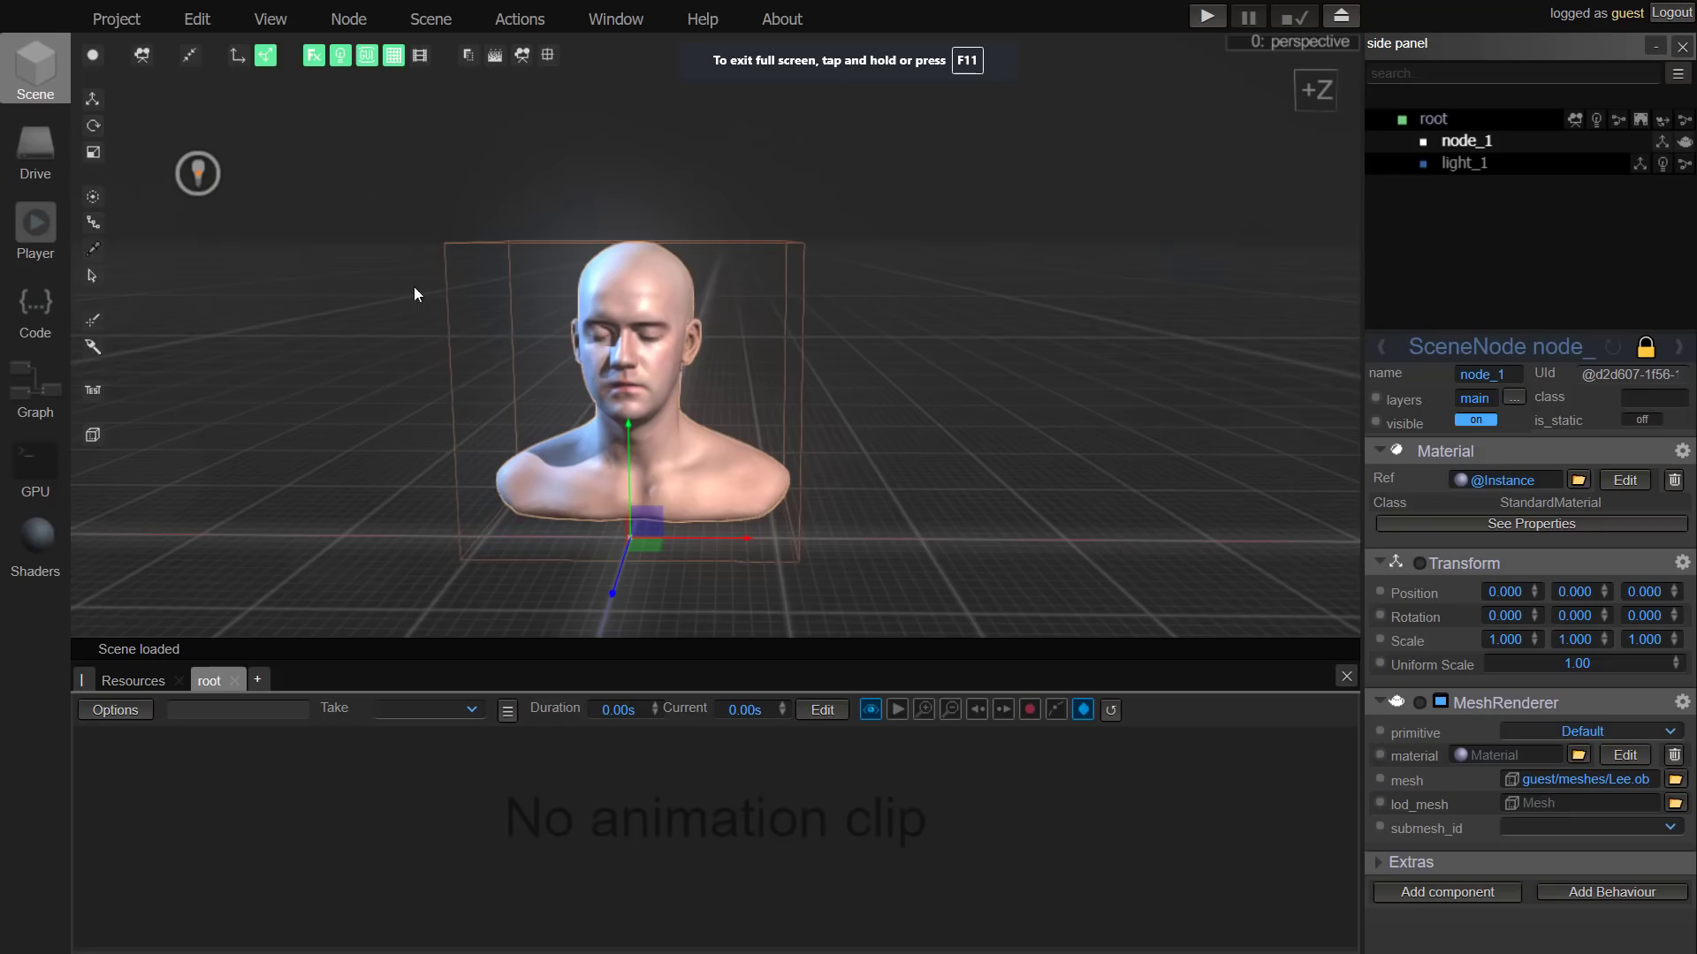
Step: Start a new empty scene from Project > New, discarding the head scene
left_click(124, 19)
left_click(247, 74)
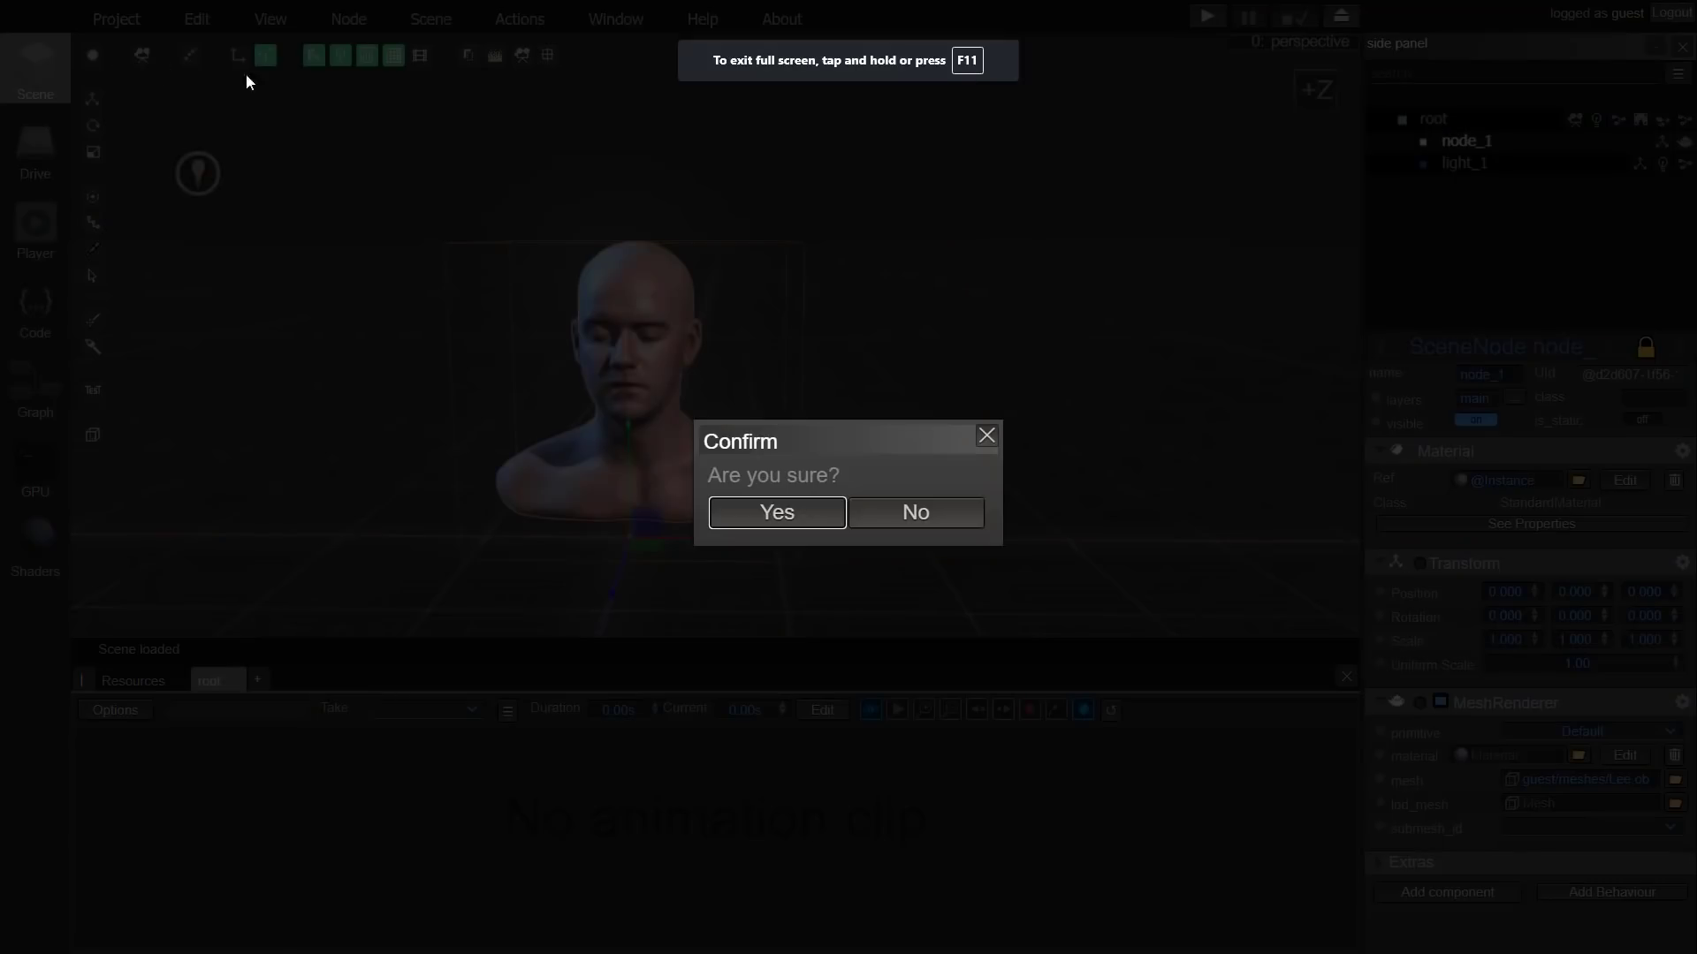
left_click(757, 513)
left_click(765, 469)
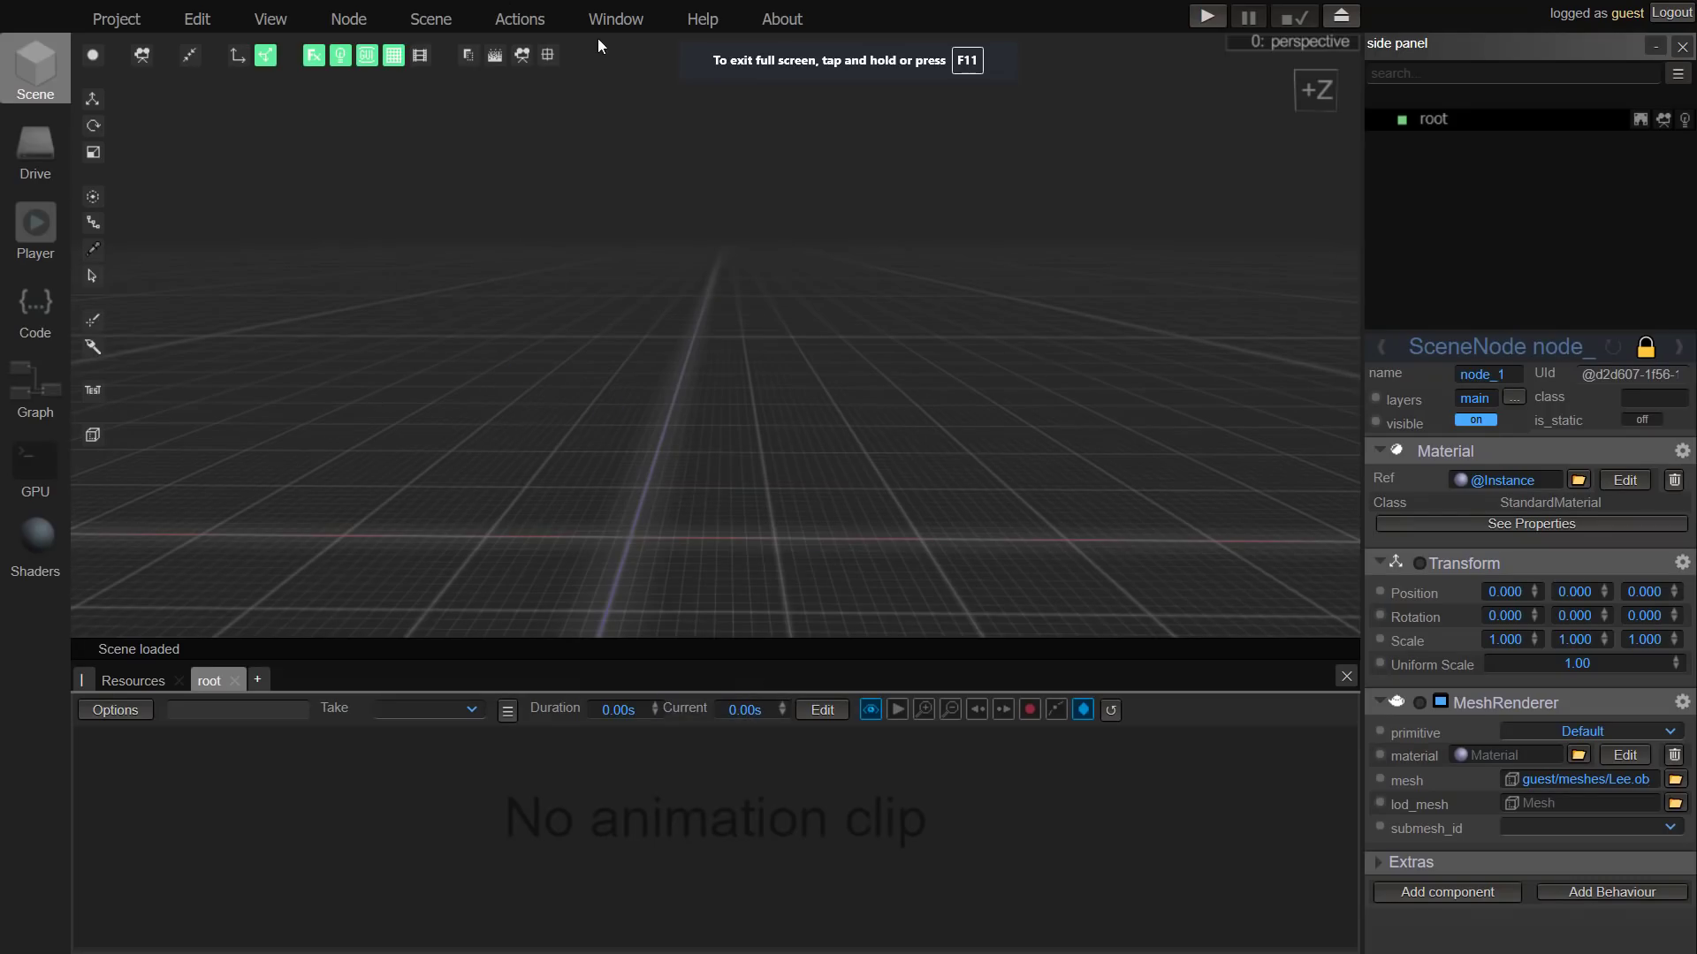
Step: Include the FBX Importer (experimental) plugin via Window > Plugins
left_click(543, 20)
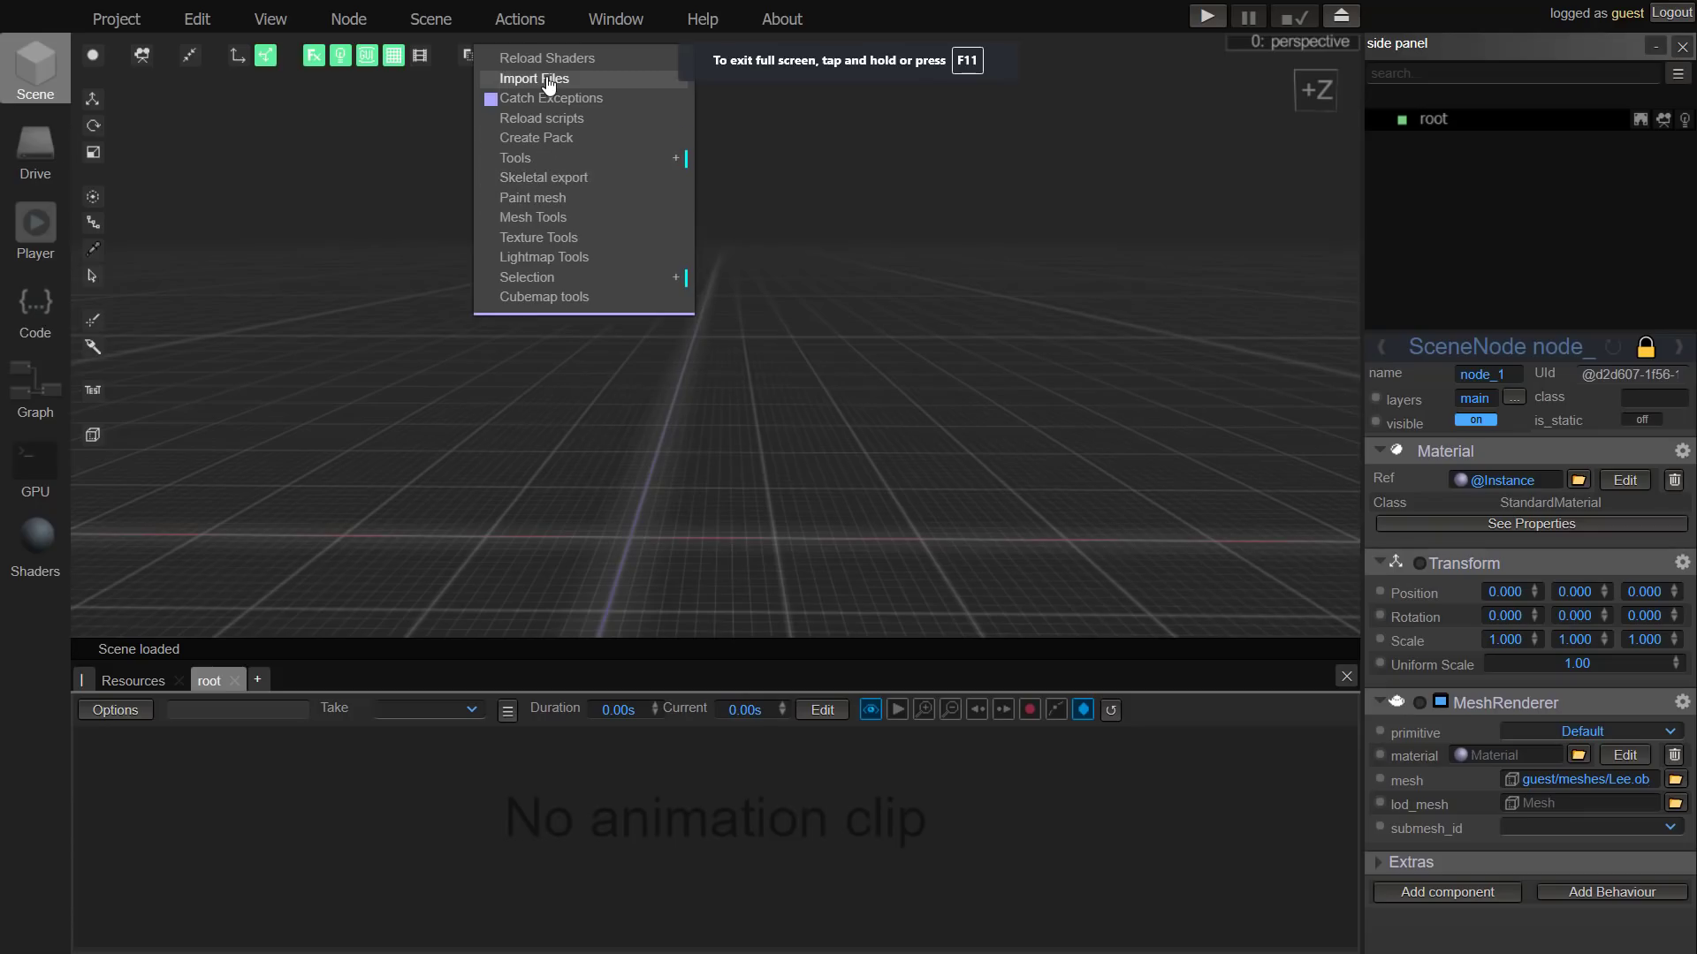
left_click(598, 21)
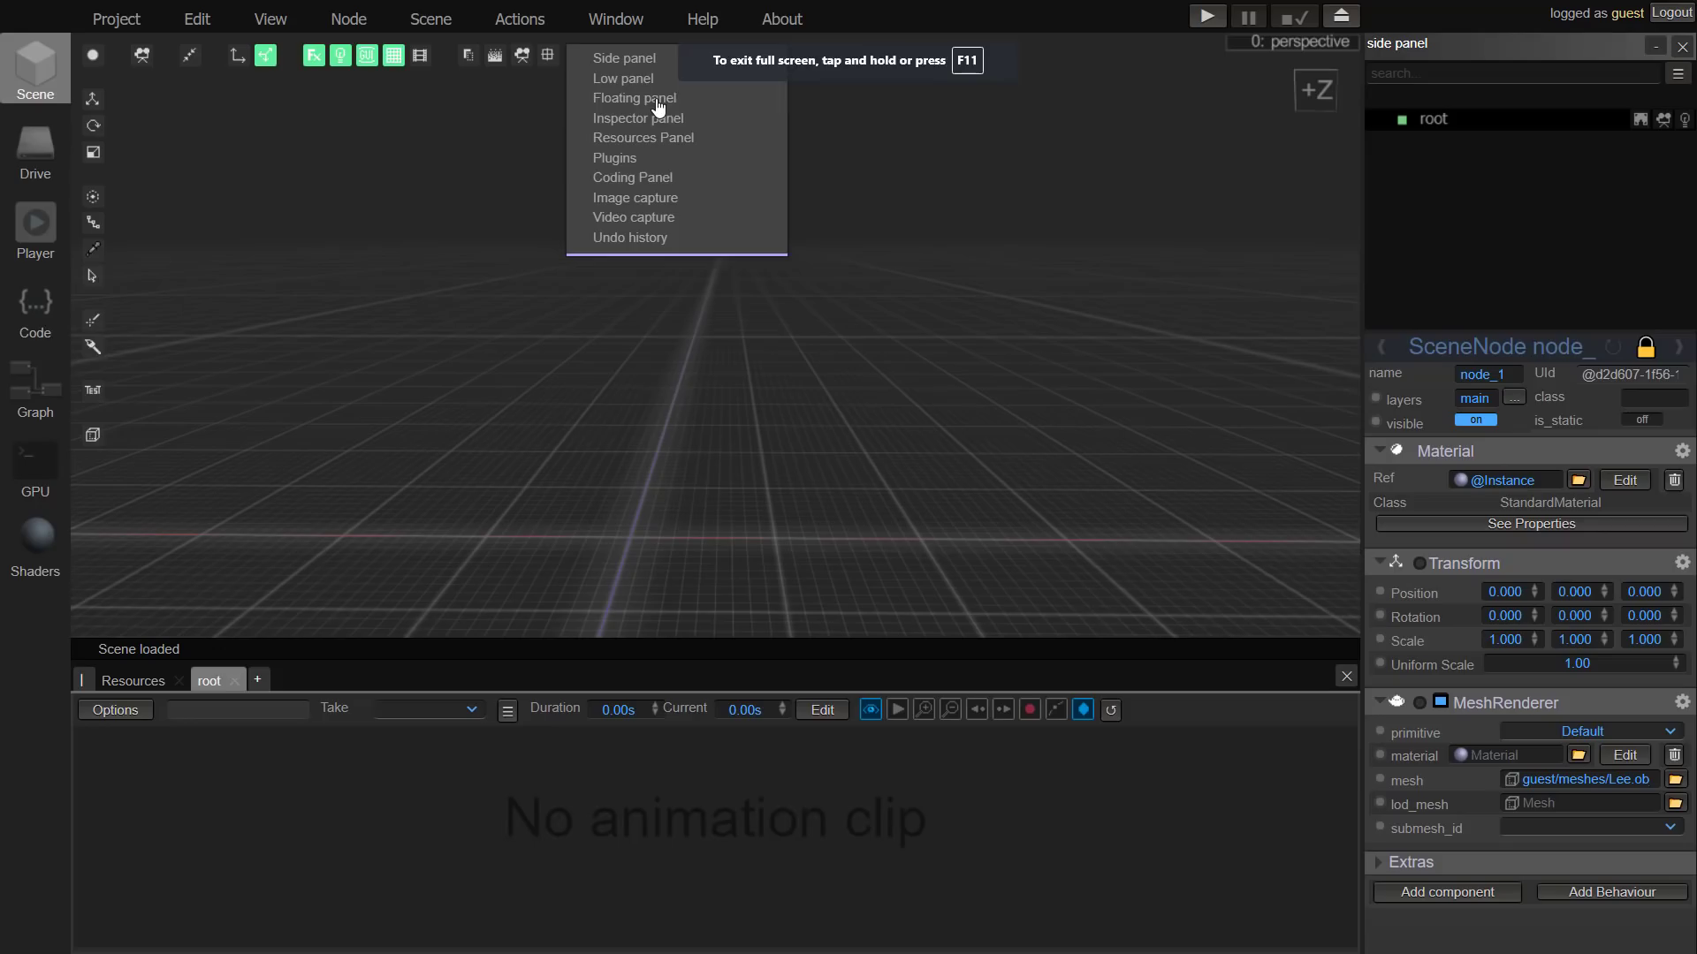
left_click(612, 159)
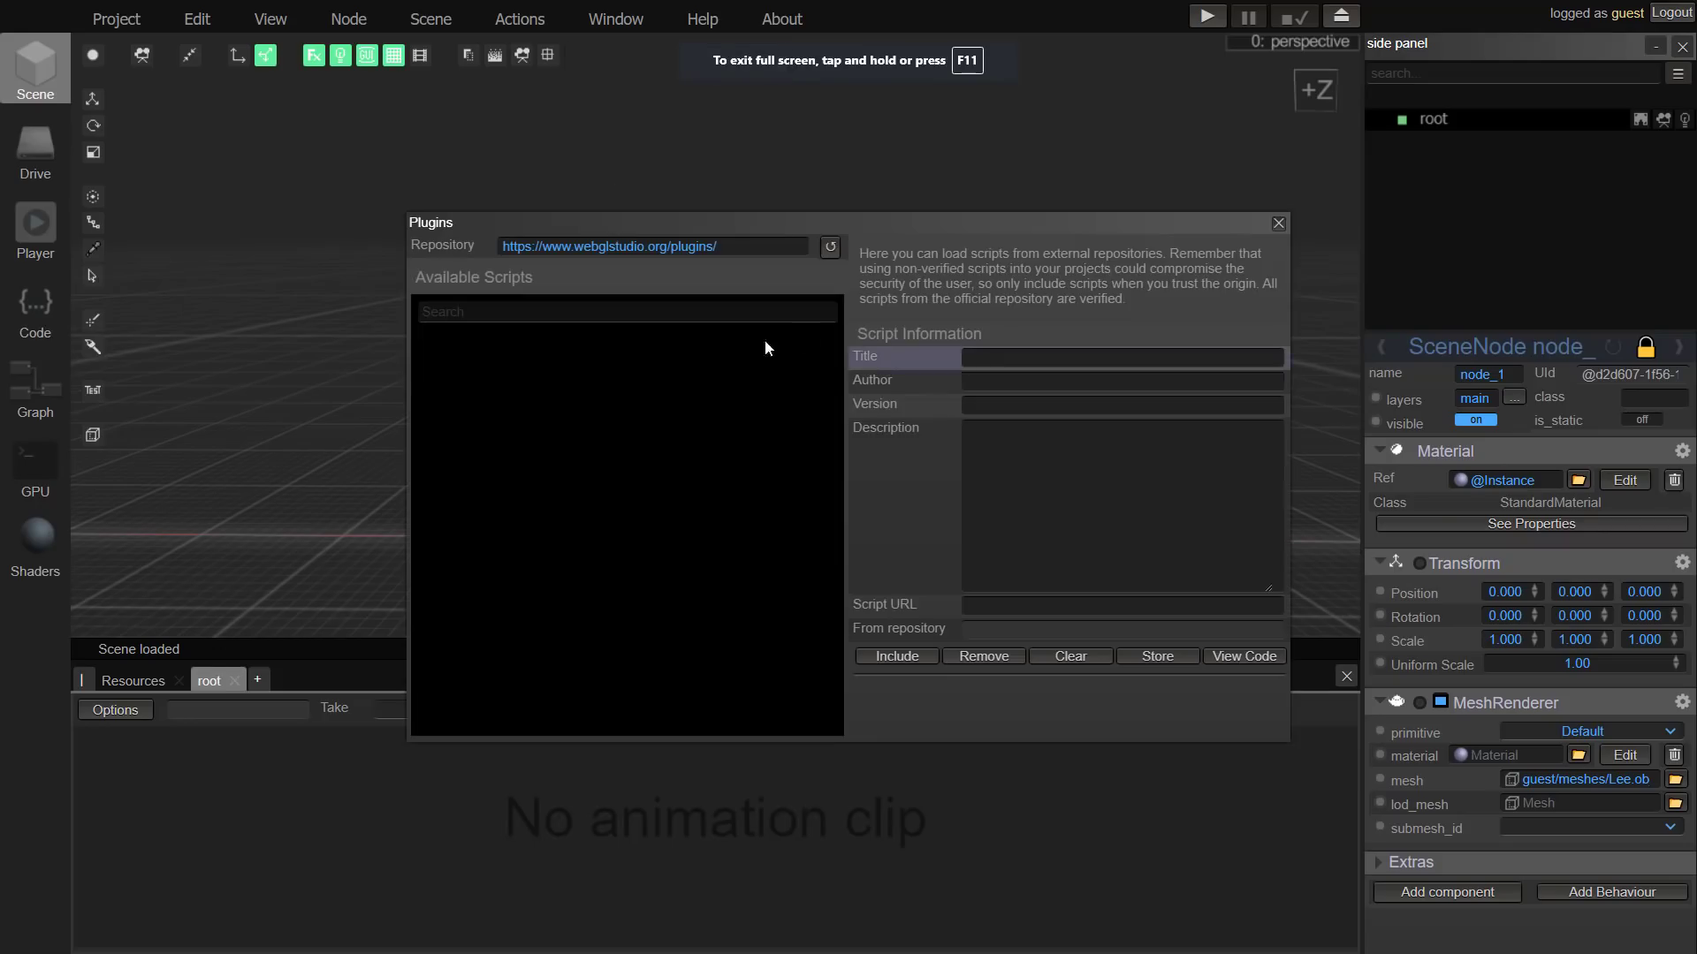
left_click(451, 429)
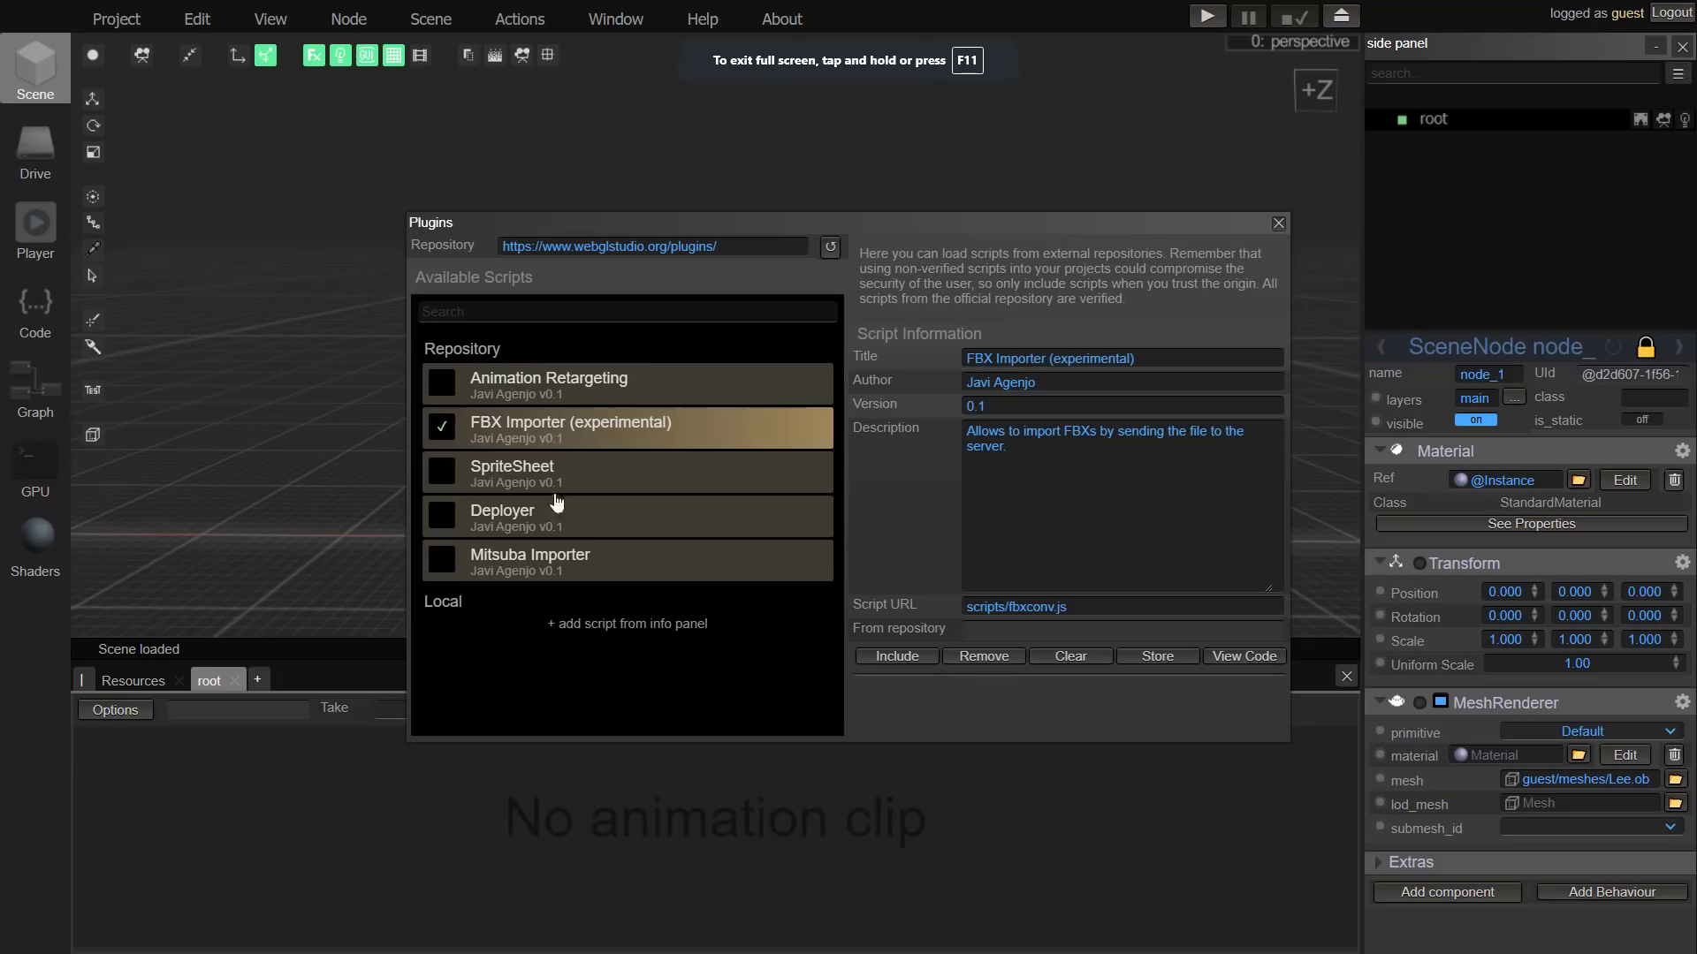
left_click(897, 655)
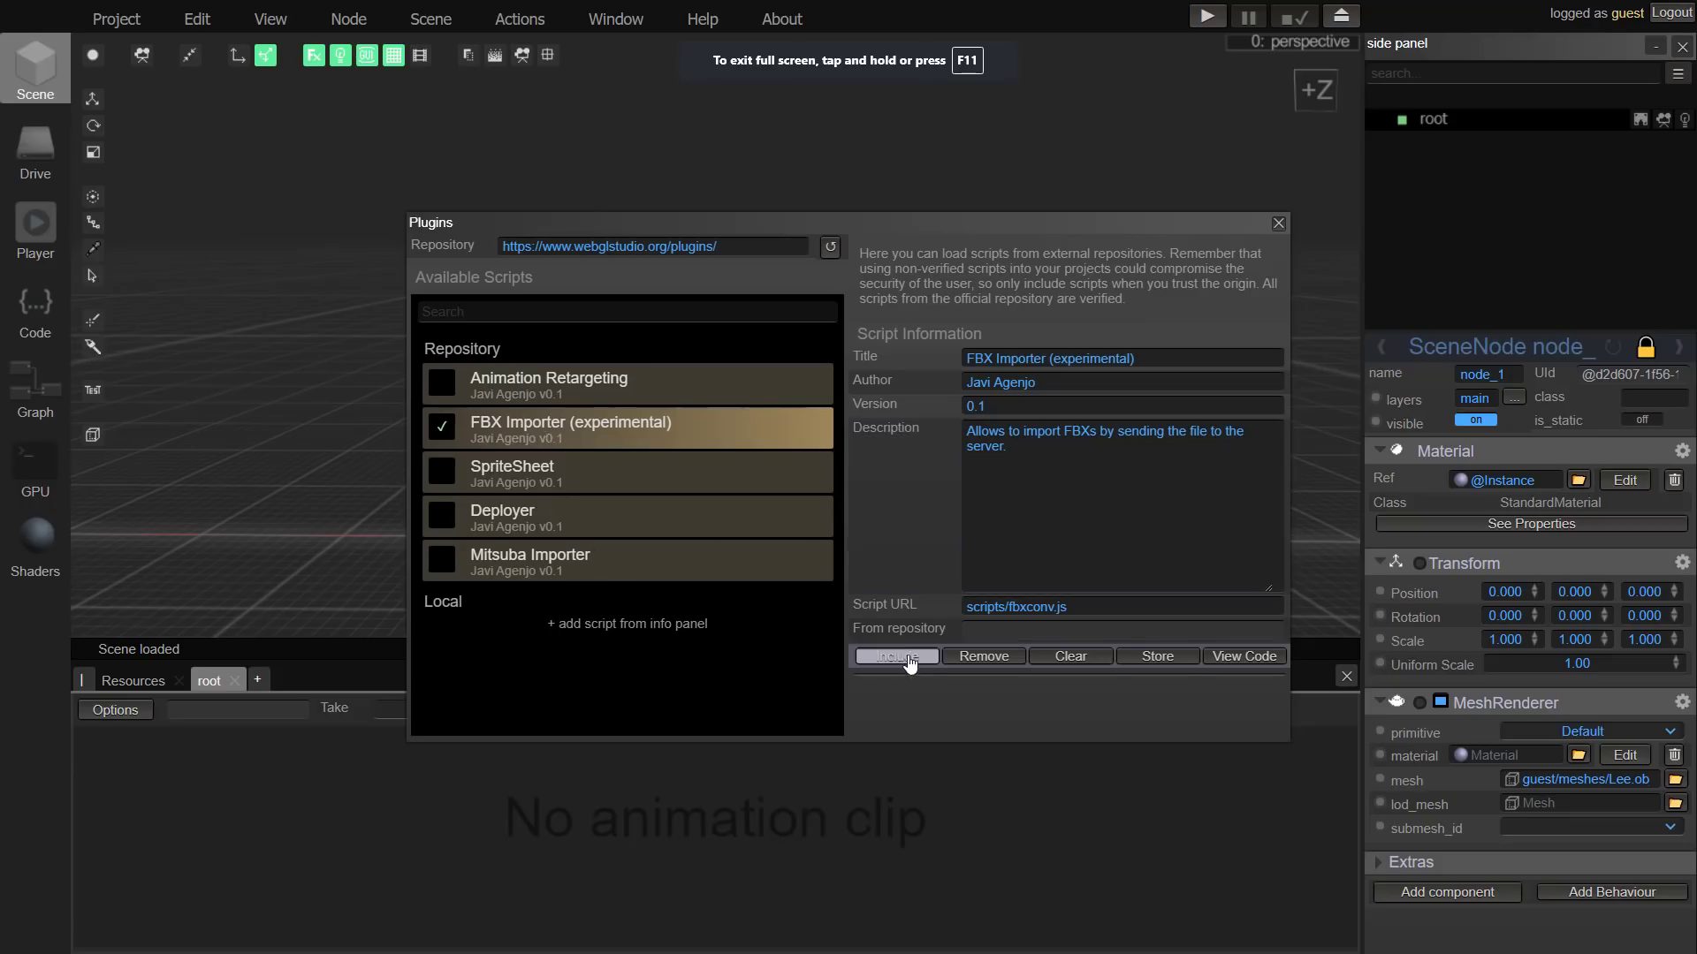
left_click(1278, 225)
Step: Bring up the empty Import File dialog from Actions > Import Files, then switch applications
left_click(521, 23)
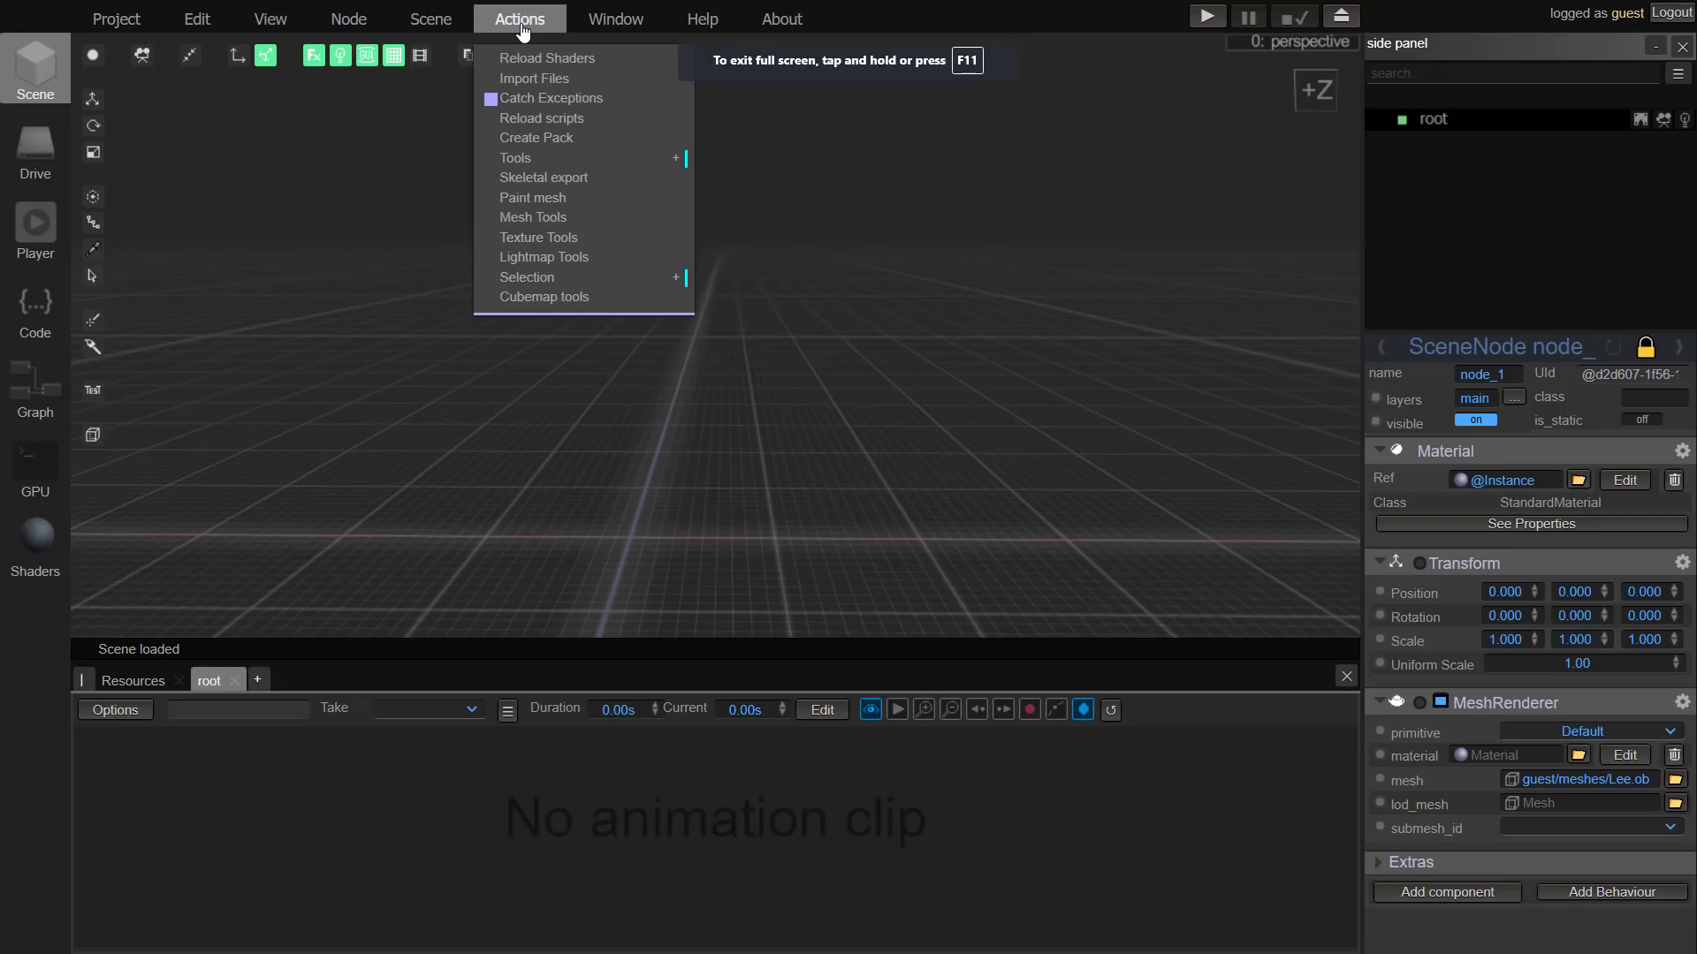
left_click(549, 79)
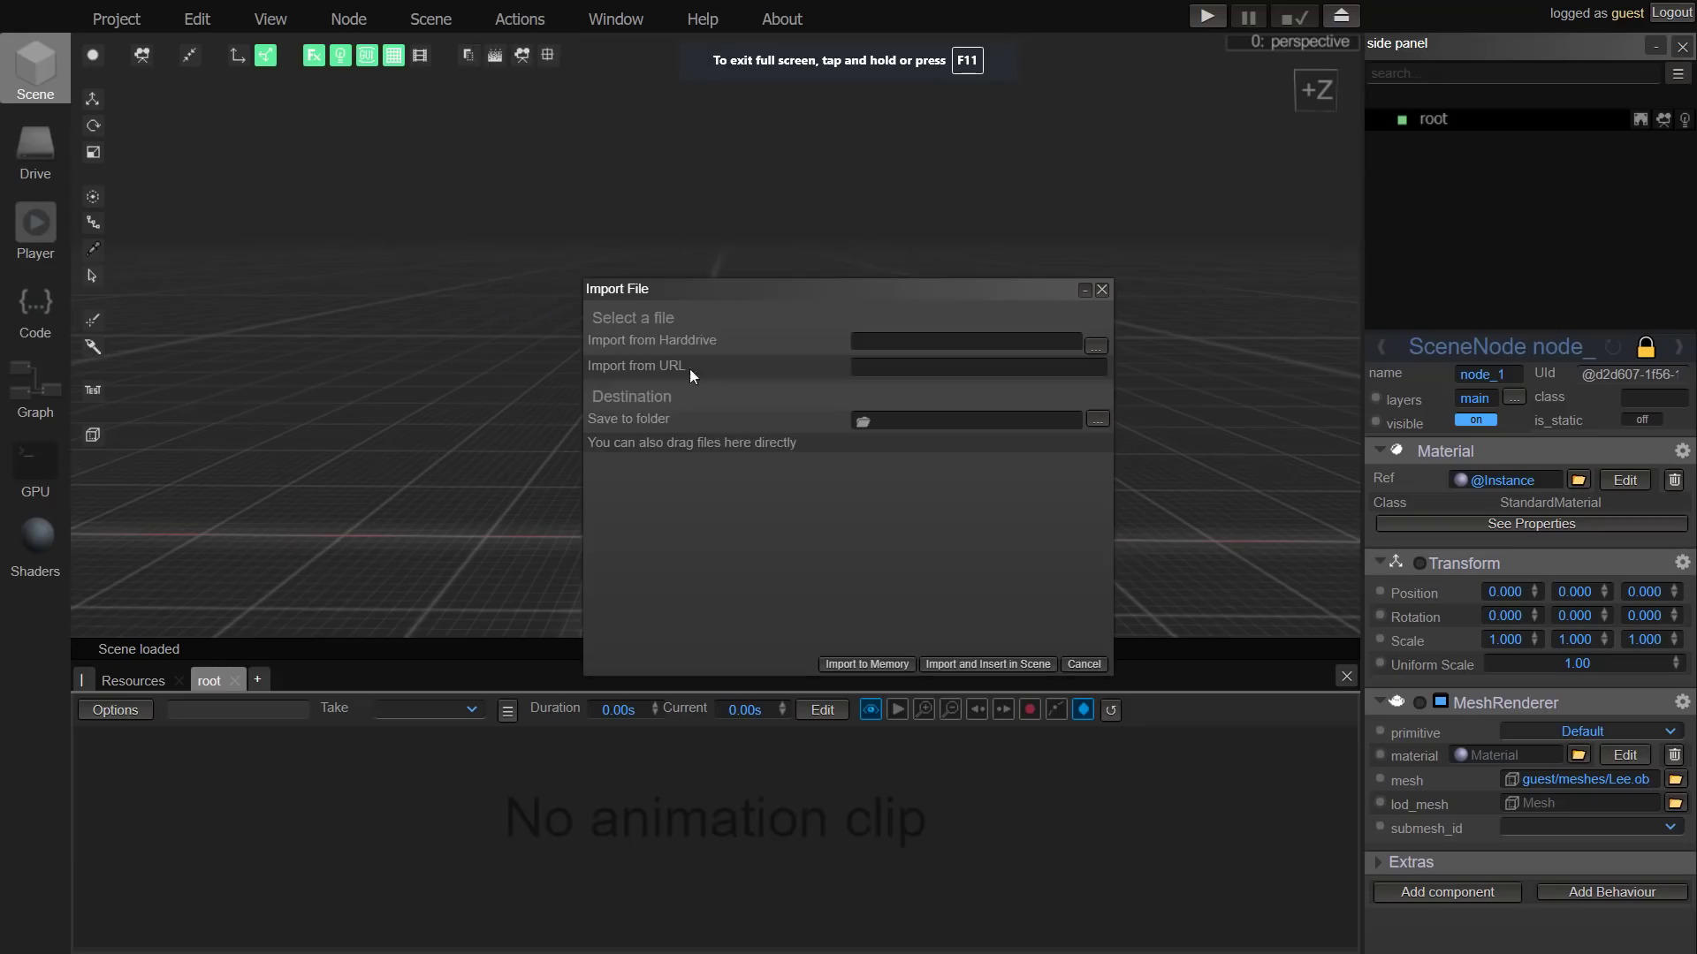
key("alt+Tab")
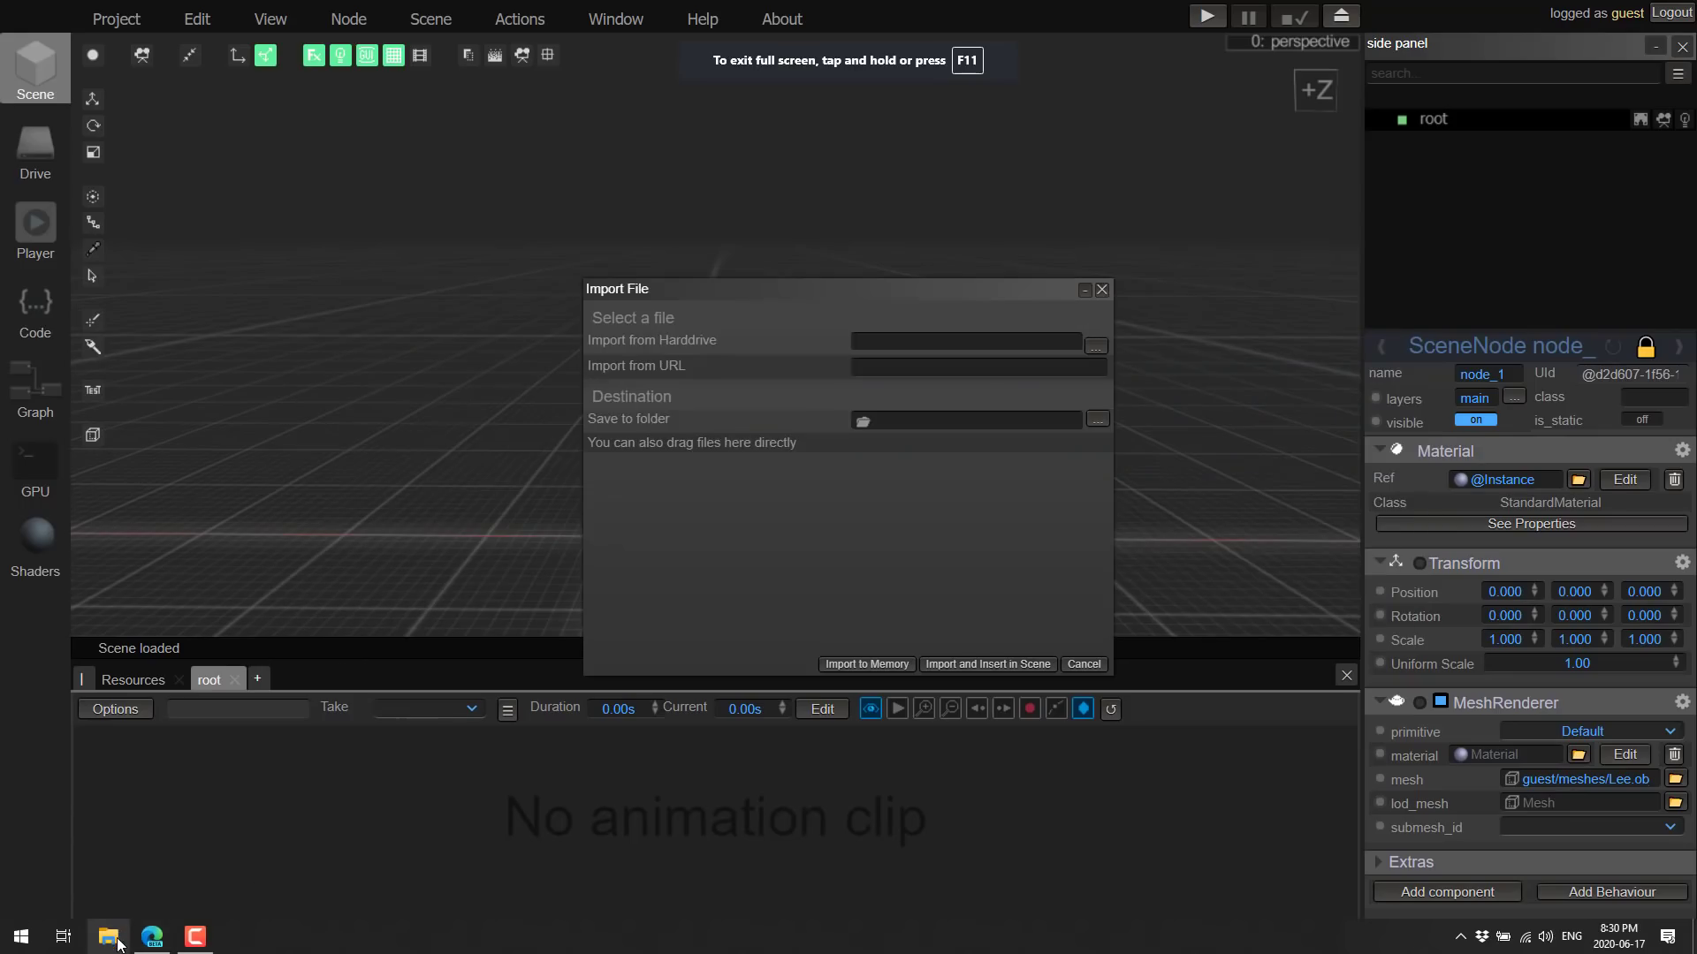
Step: Open File Explorer's Downloads folder and sort it by date modified, newest first
left_click(110, 939)
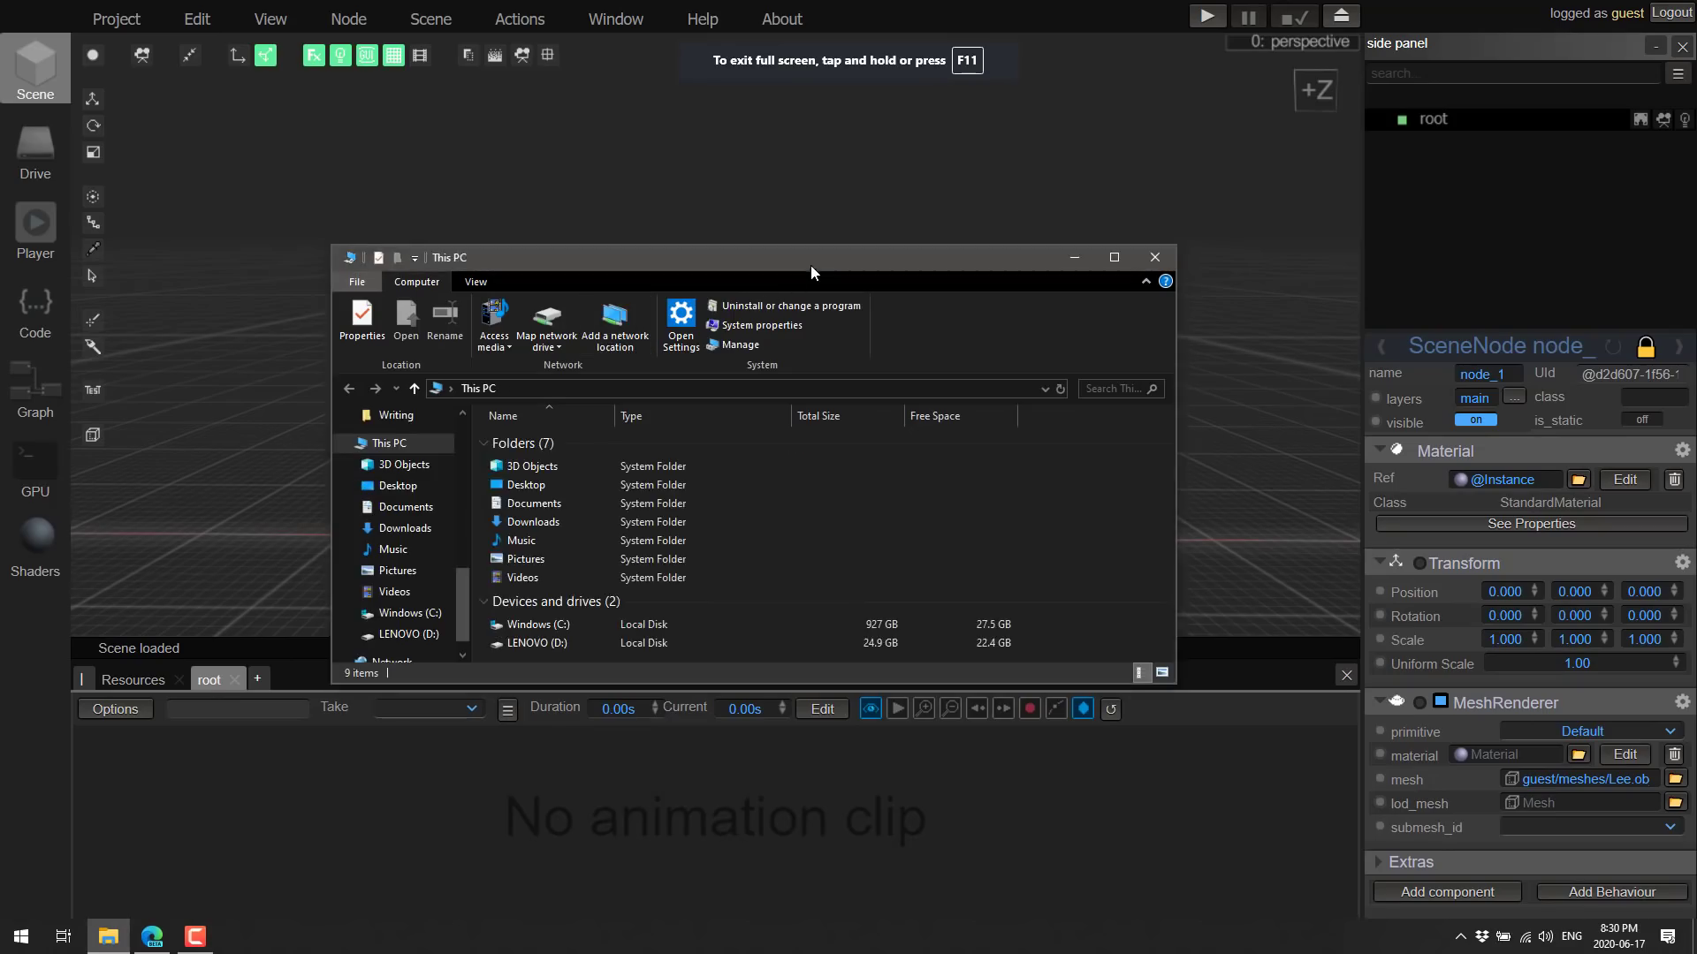
left_click(1153, 257)
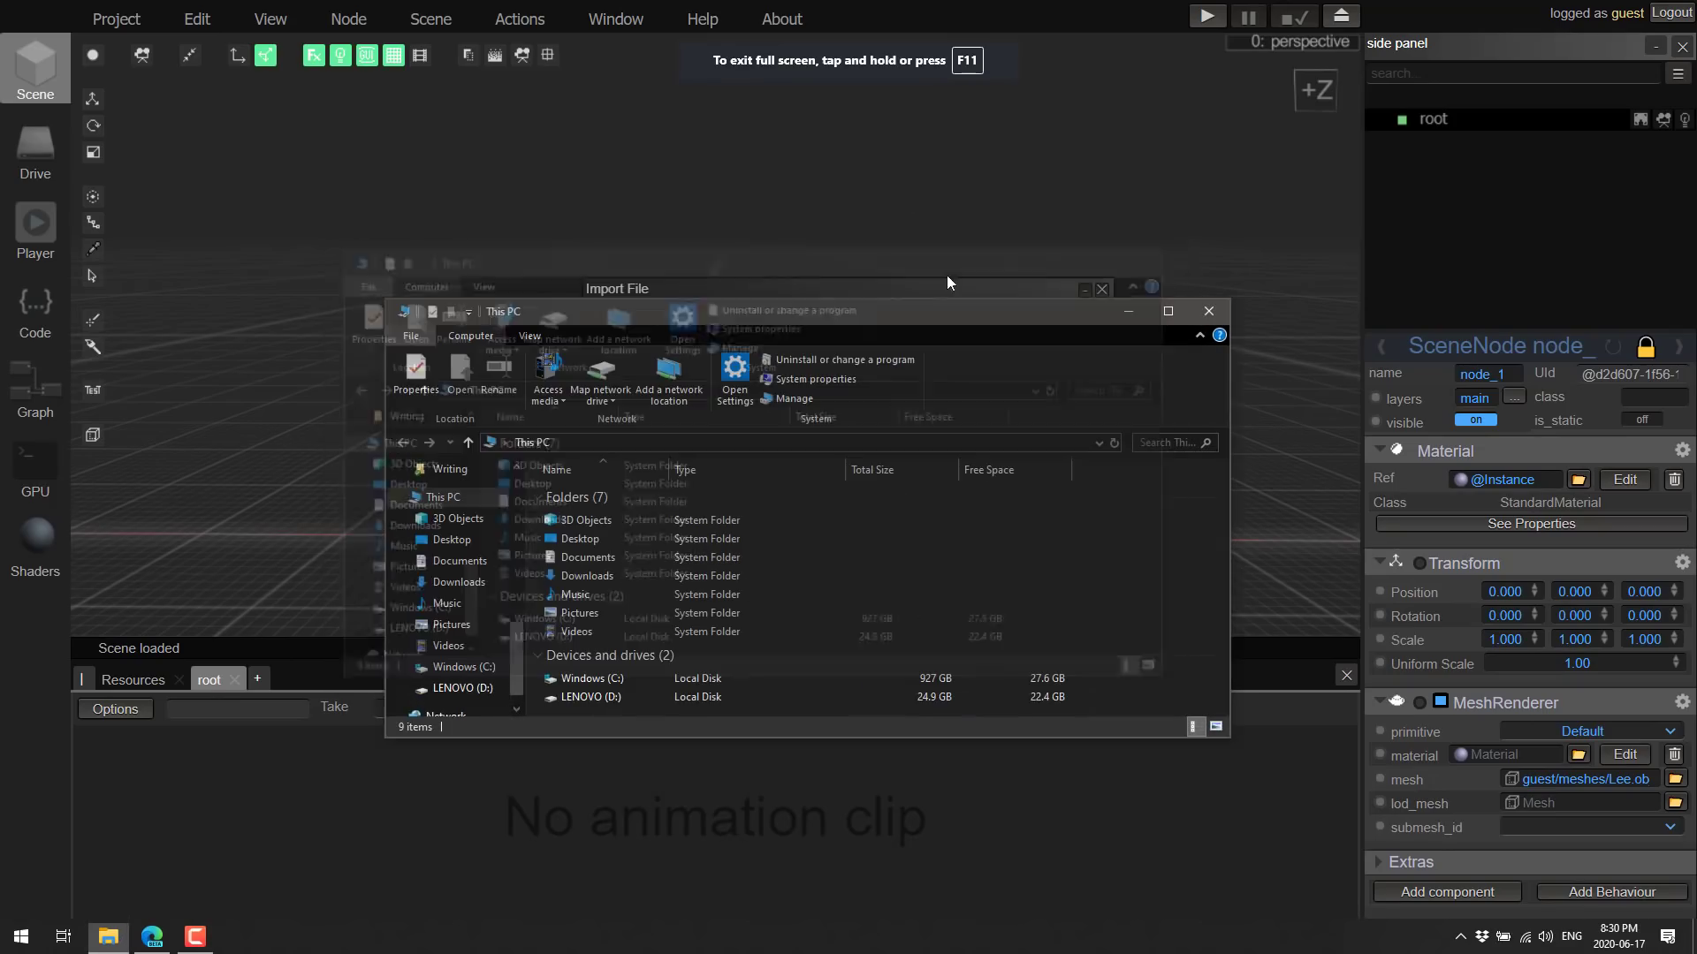
left_click(457, 582)
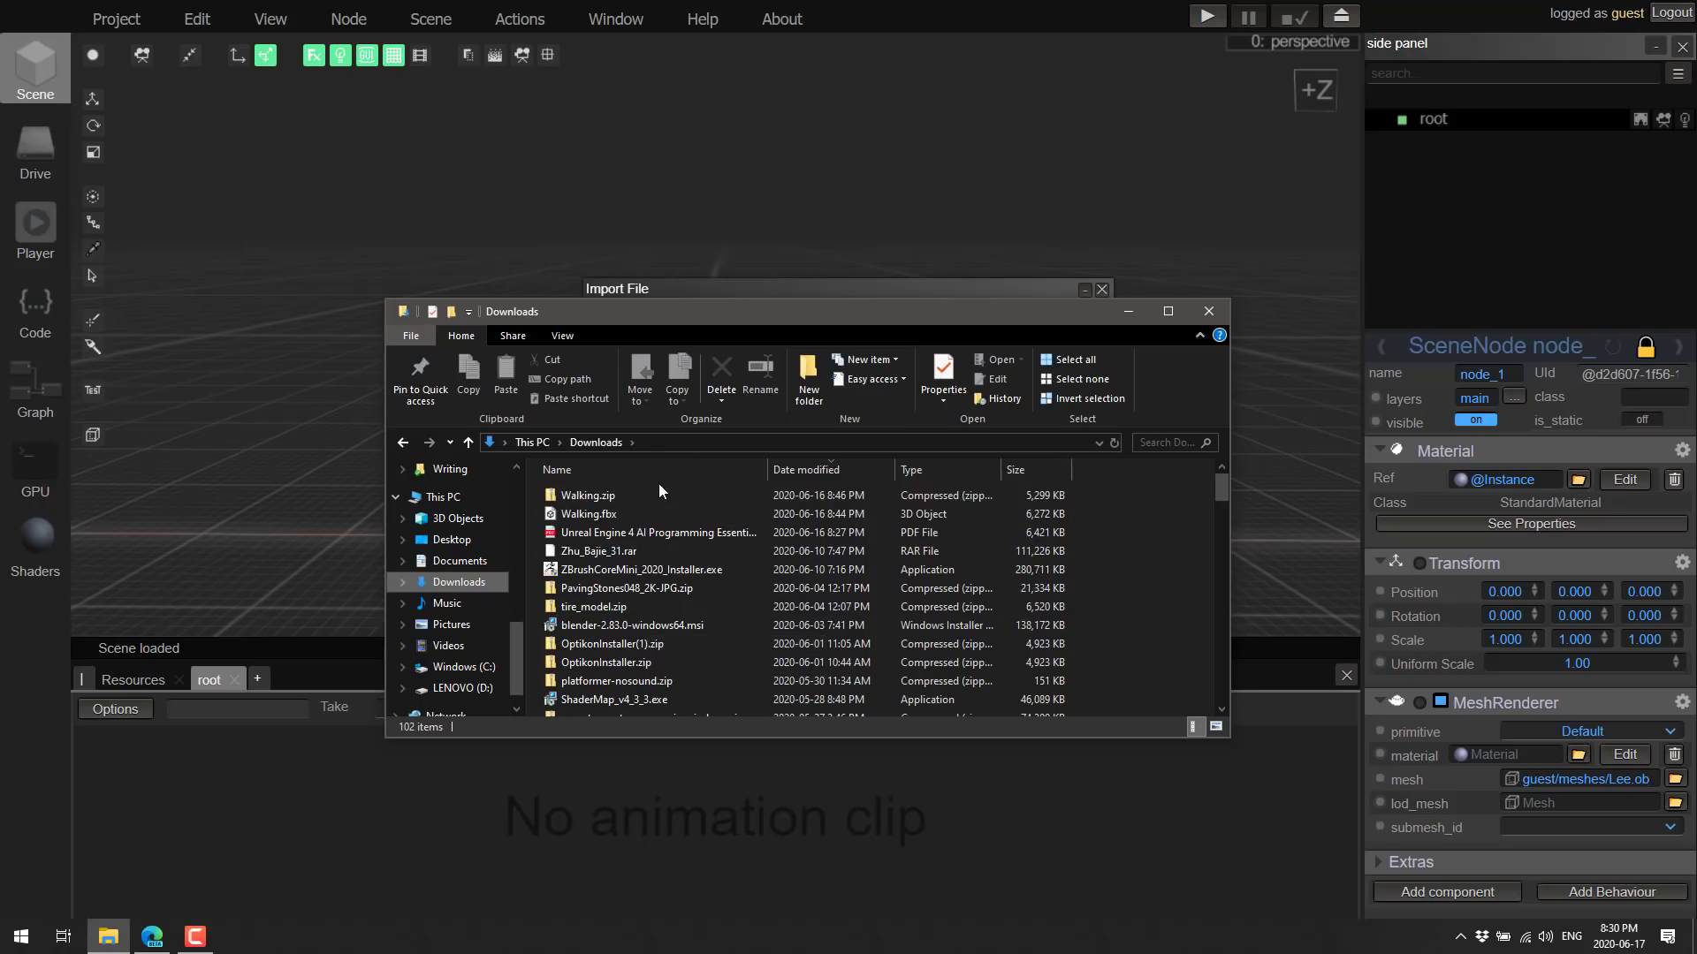
left_click(806, 470)
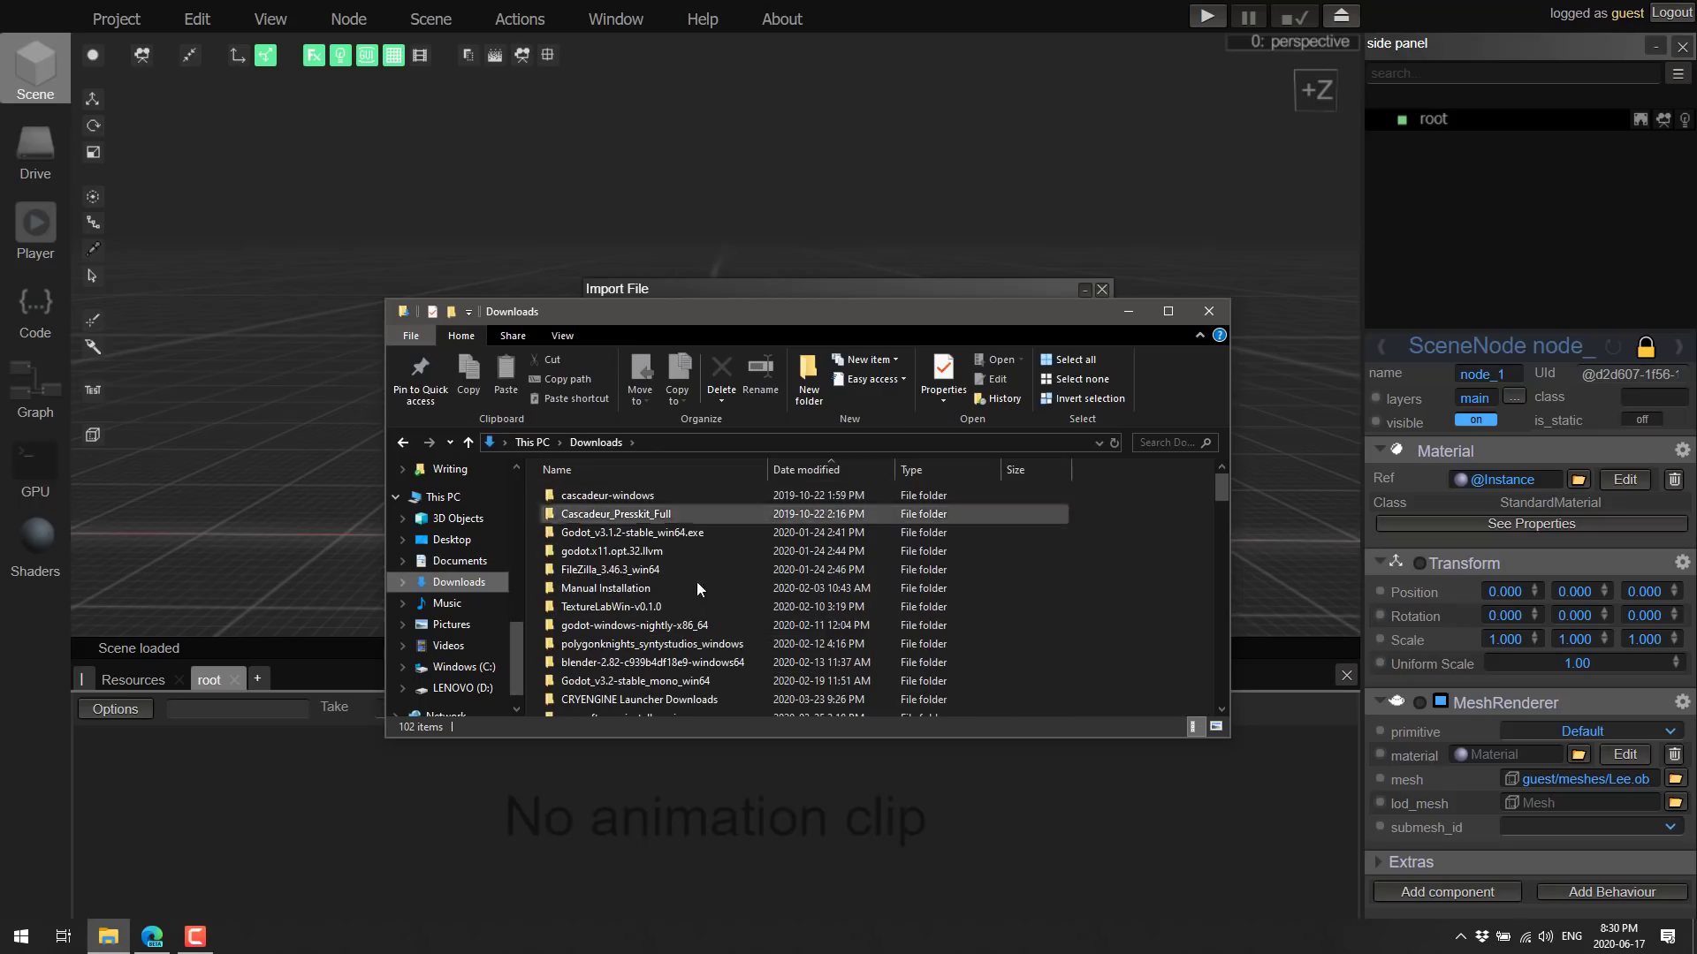
scroll(697, 583, "down", 2)
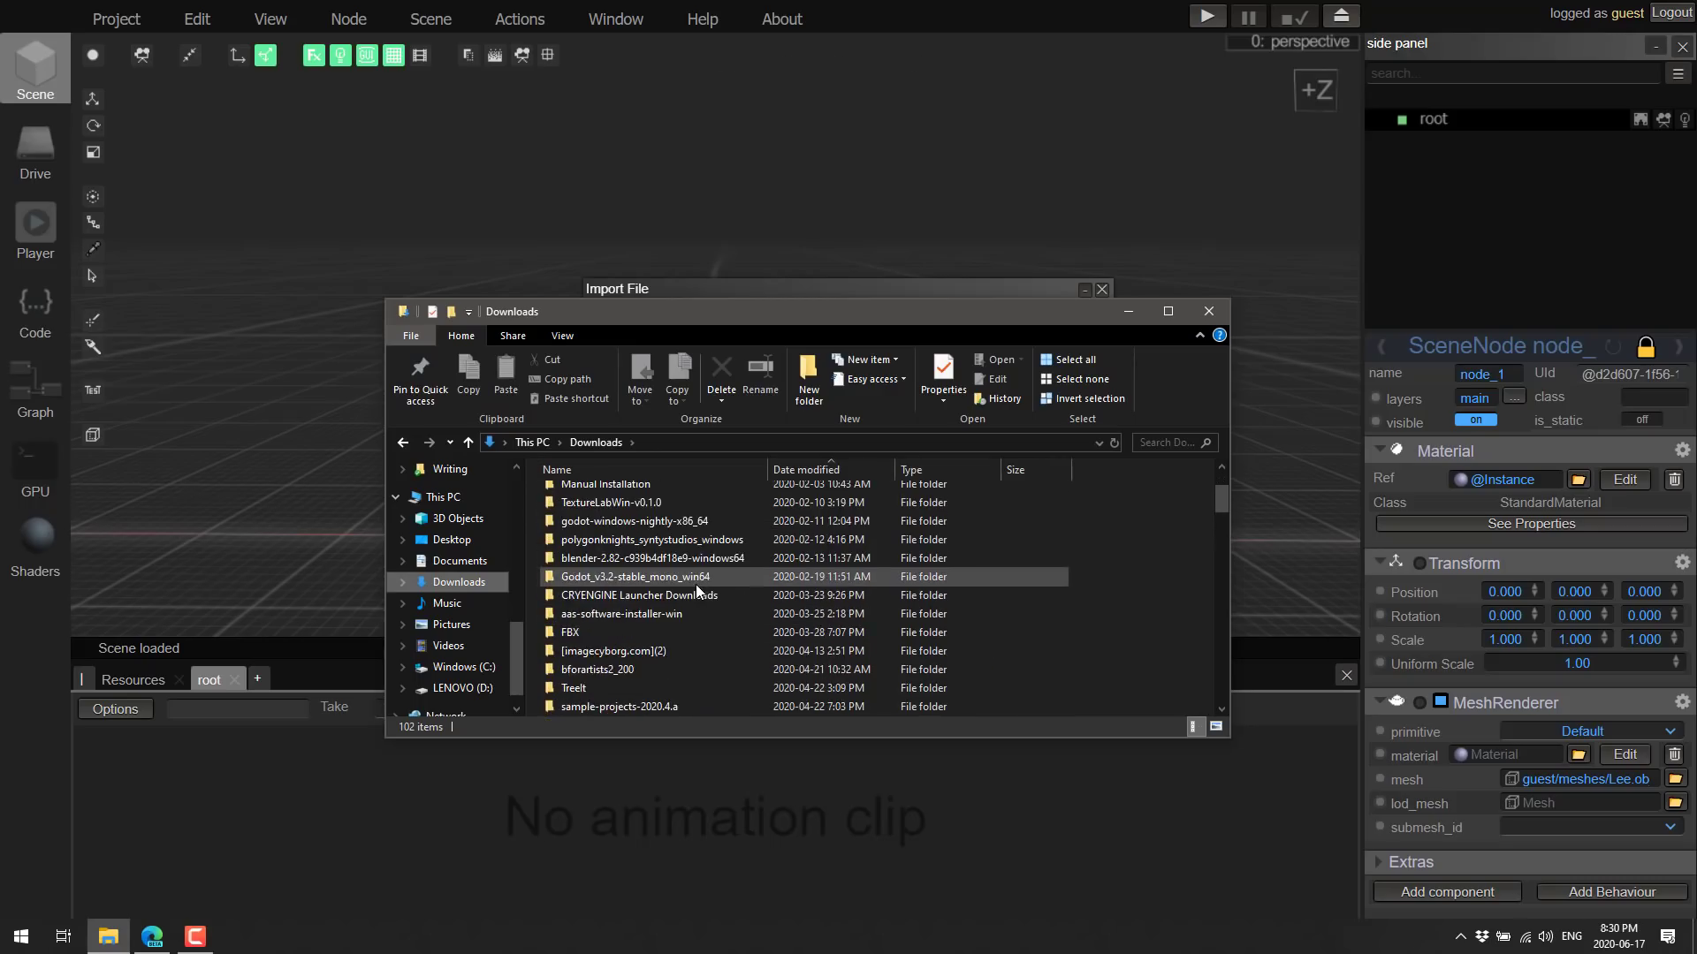
left_click(836, 469)
scroll(749, 535, "down", 2)
scroll(747, 530, "up", 1)
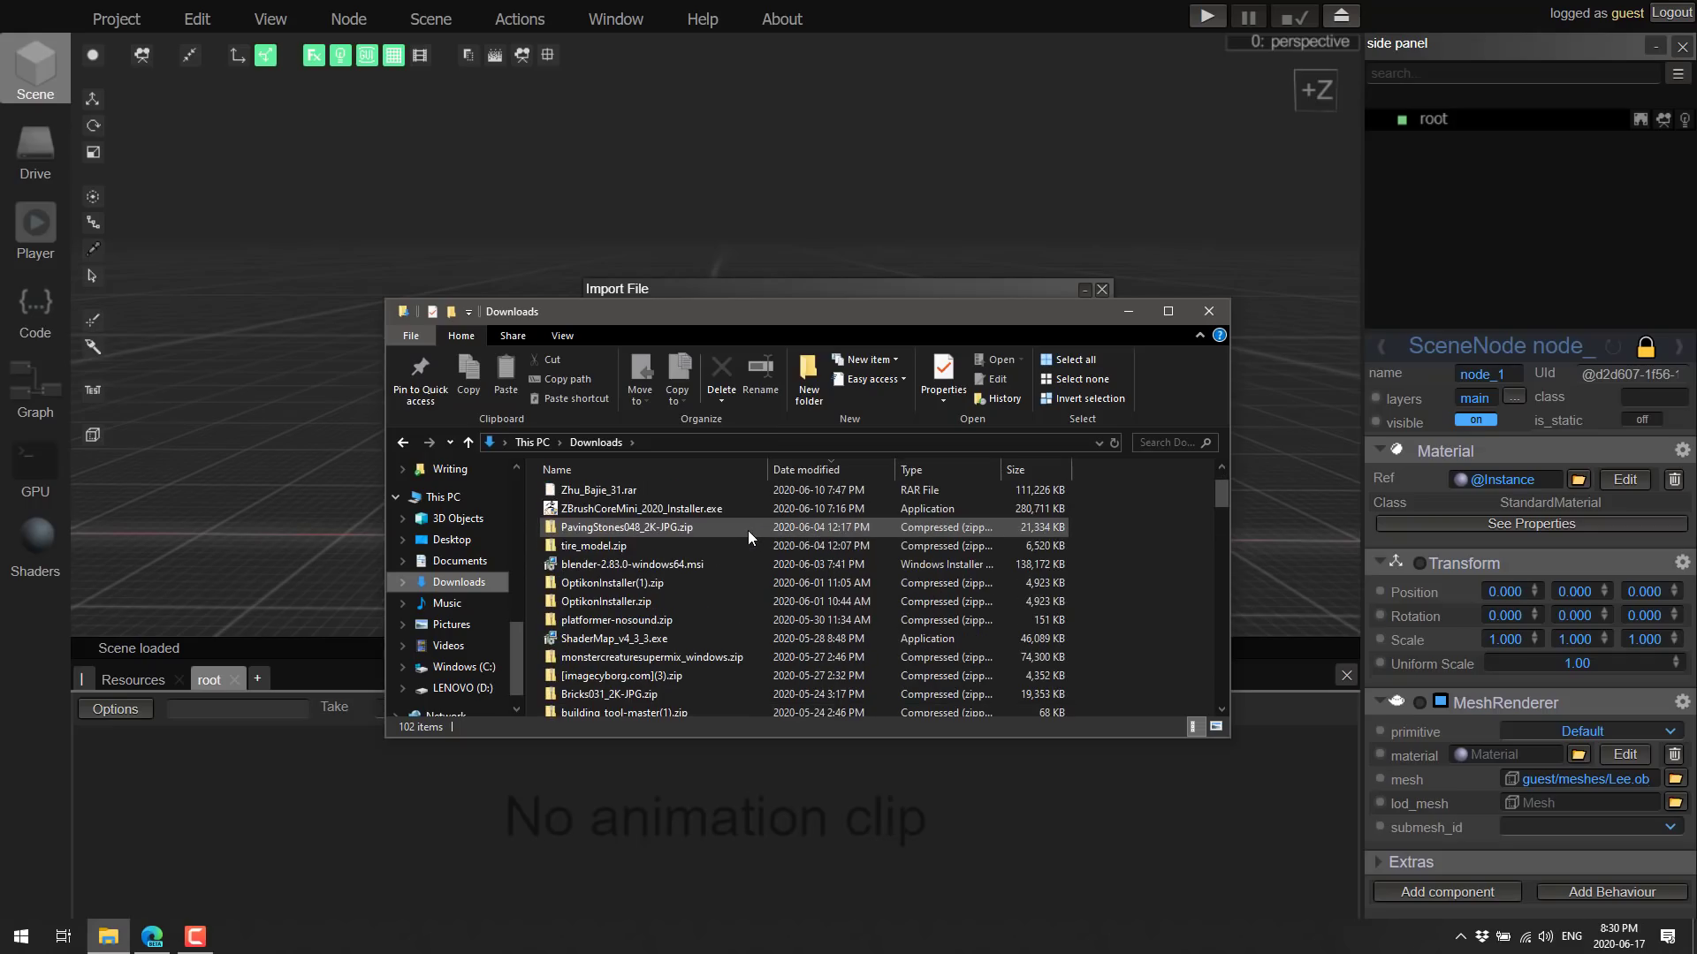
Step: Sort Downloads by name, open the Walking folder, and move its window down-left
left_click(618, 465)
scroll(688, 564, "down", 1)
scroll(688, 564, "down", 4)
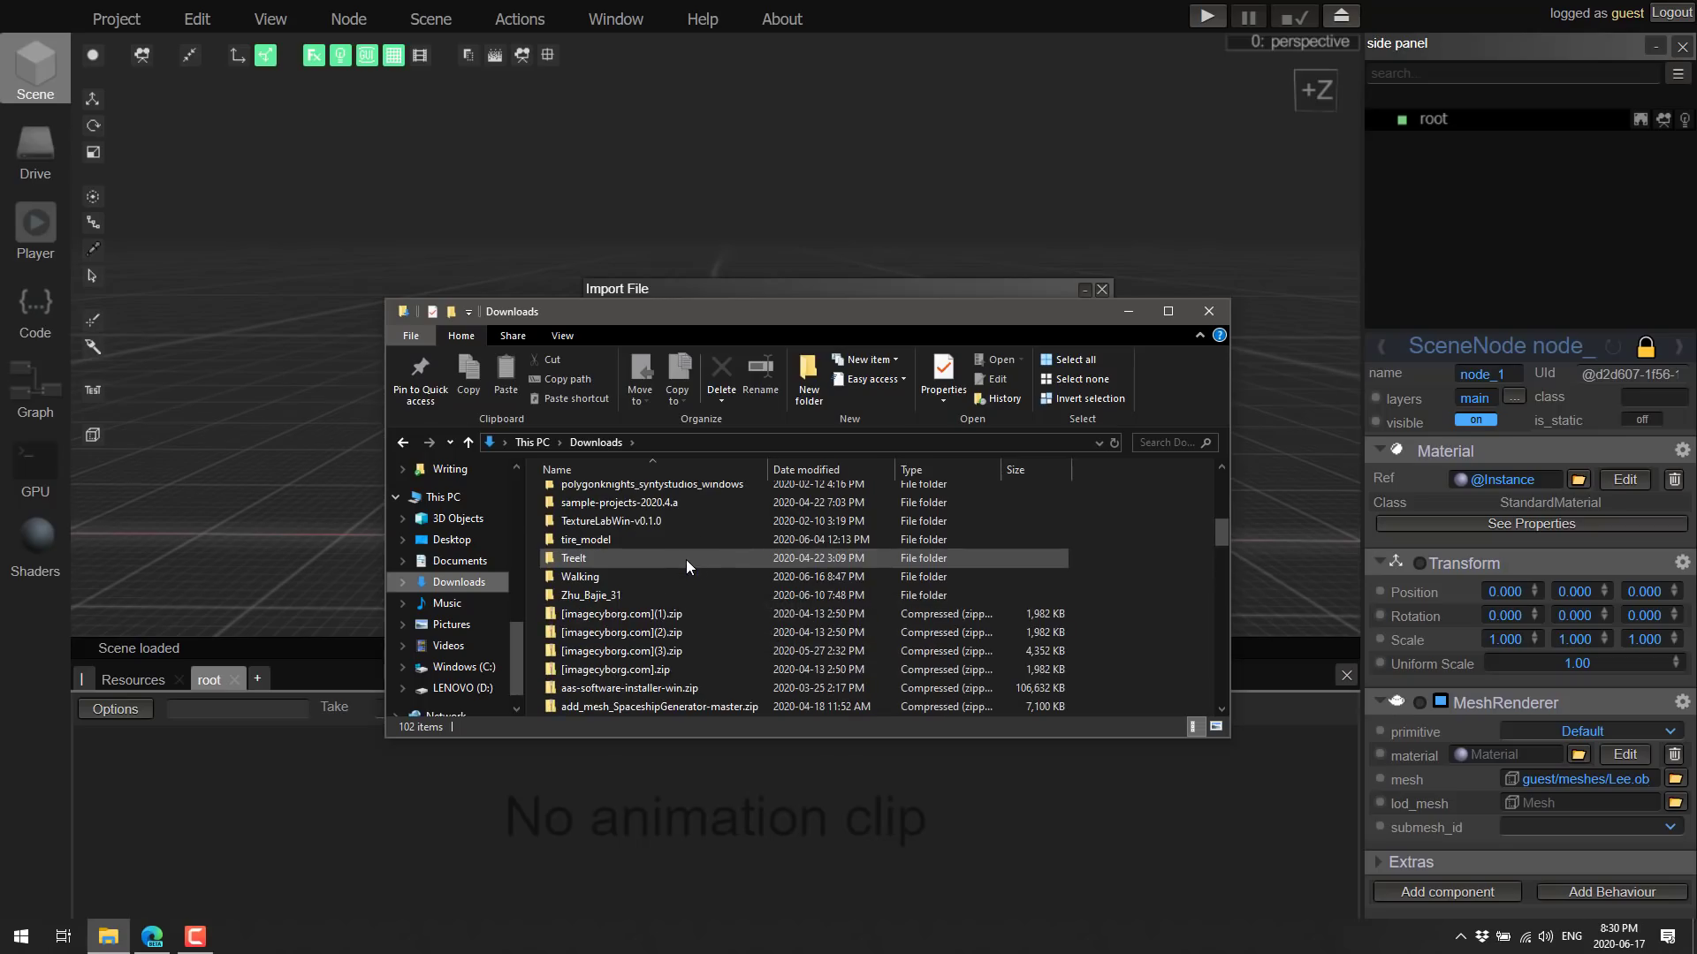
double_click(617, 575)
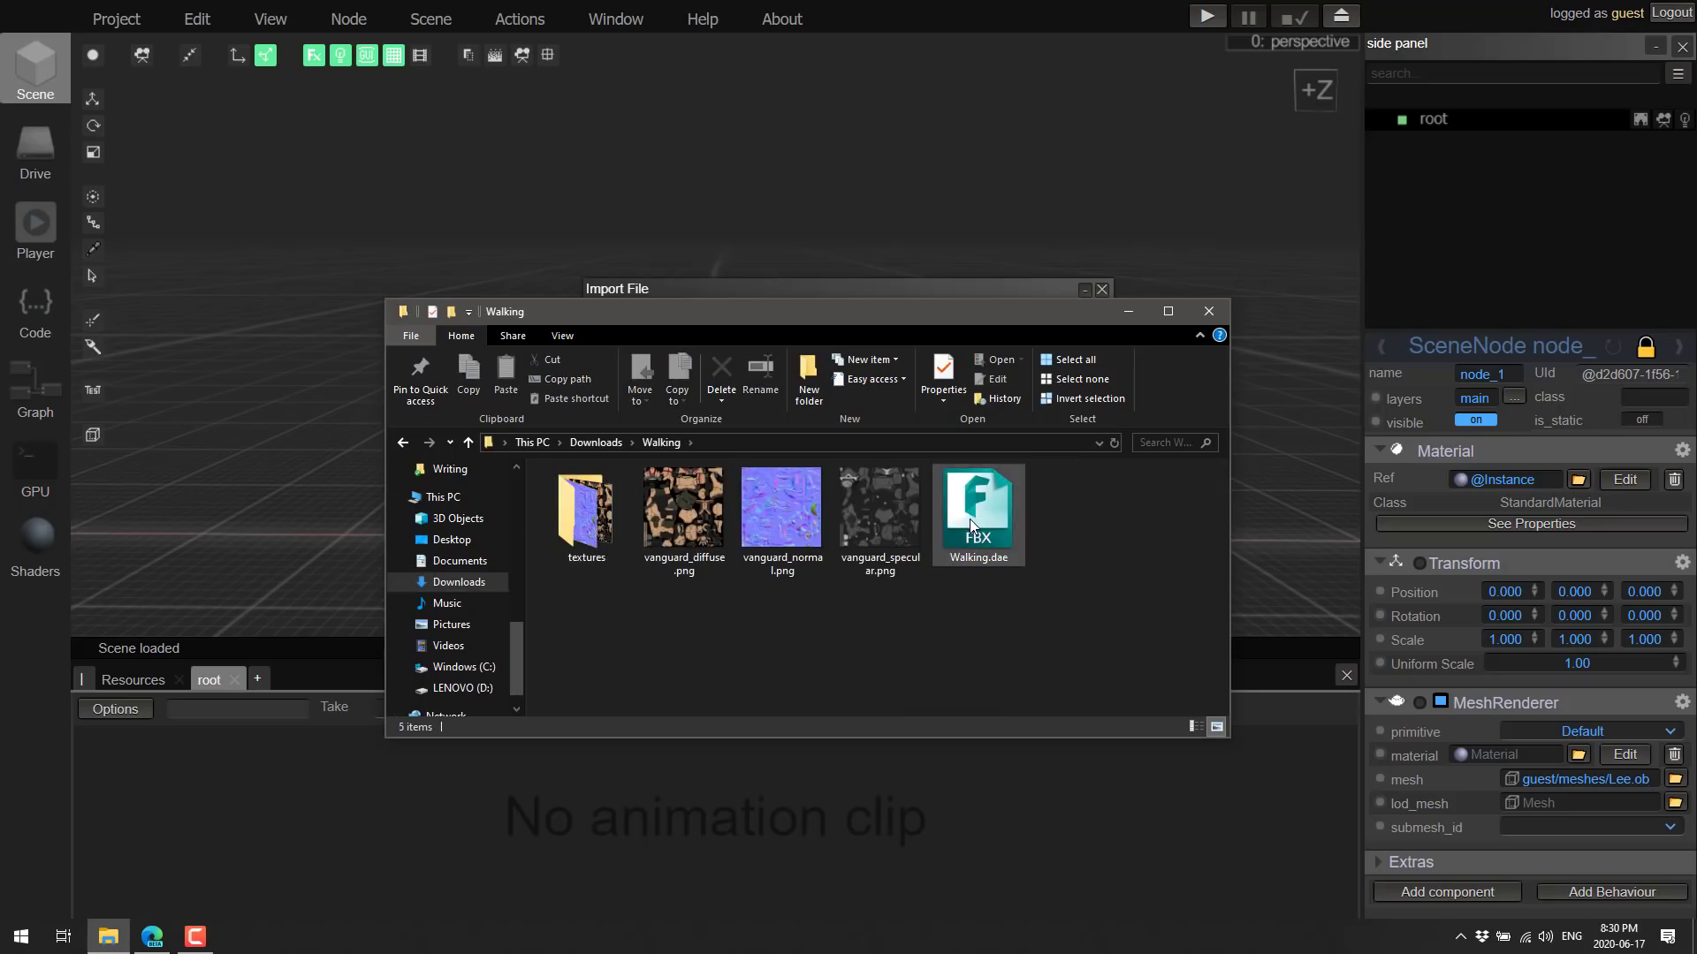
left_click_drag(928, 310, 711, 575)
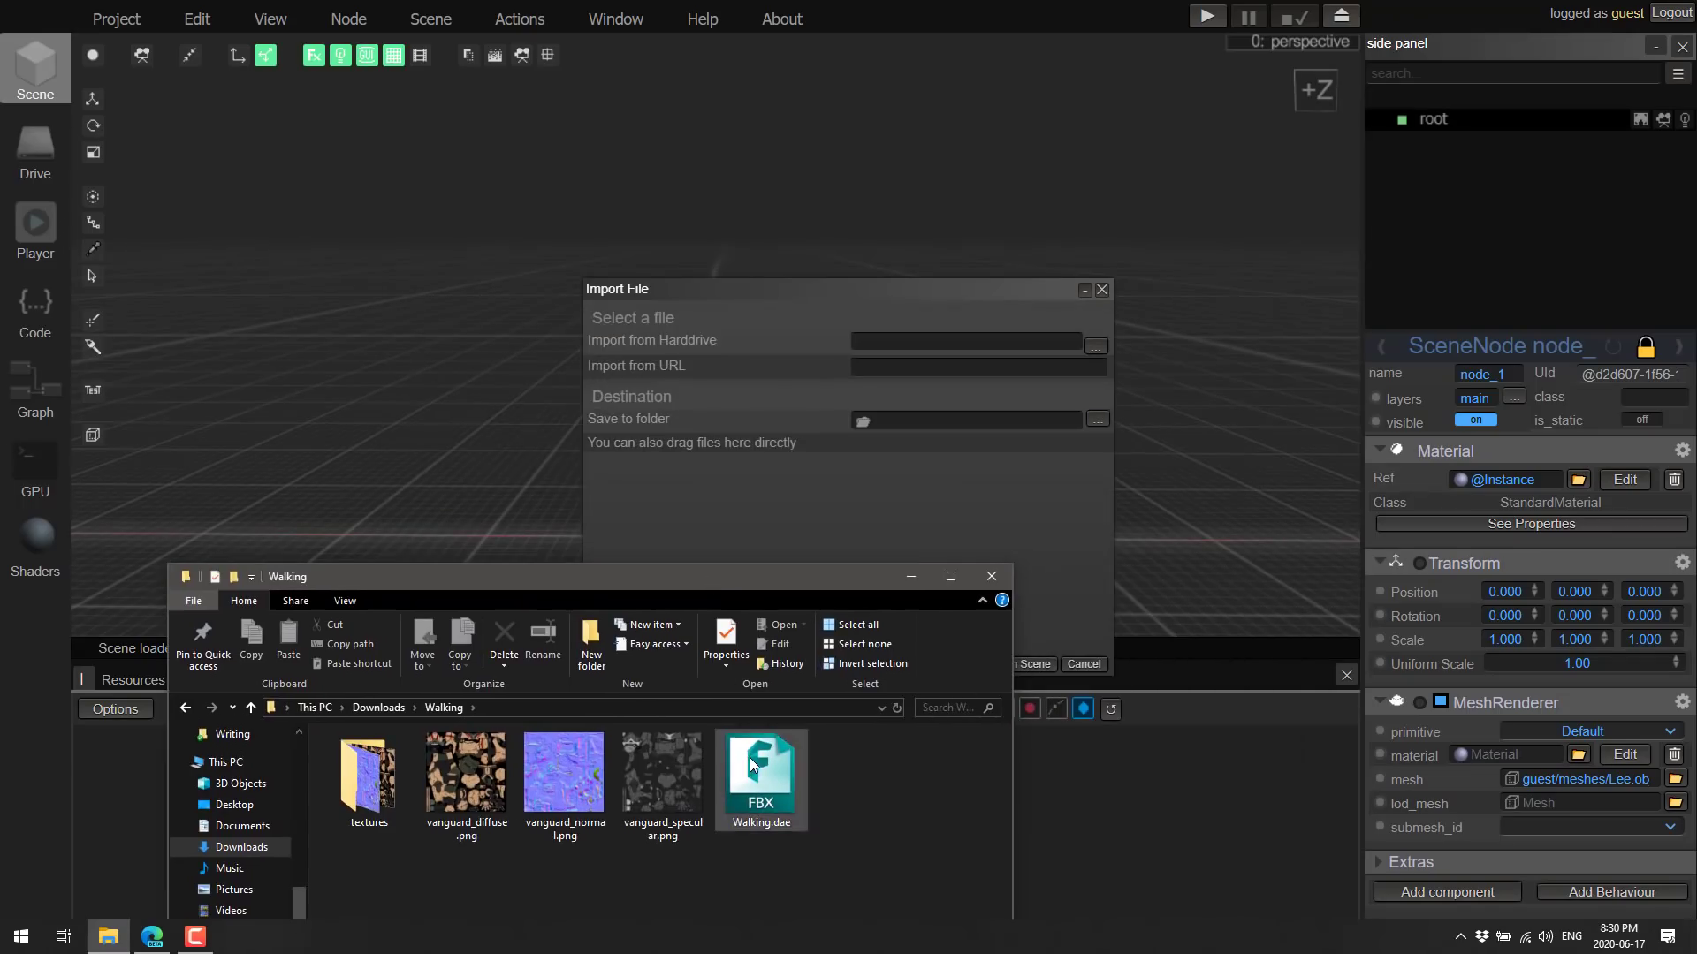
Step: Import Walking.dae into the scene and frame the character's upper body
left_click_drag(750, 756, 786, 451)
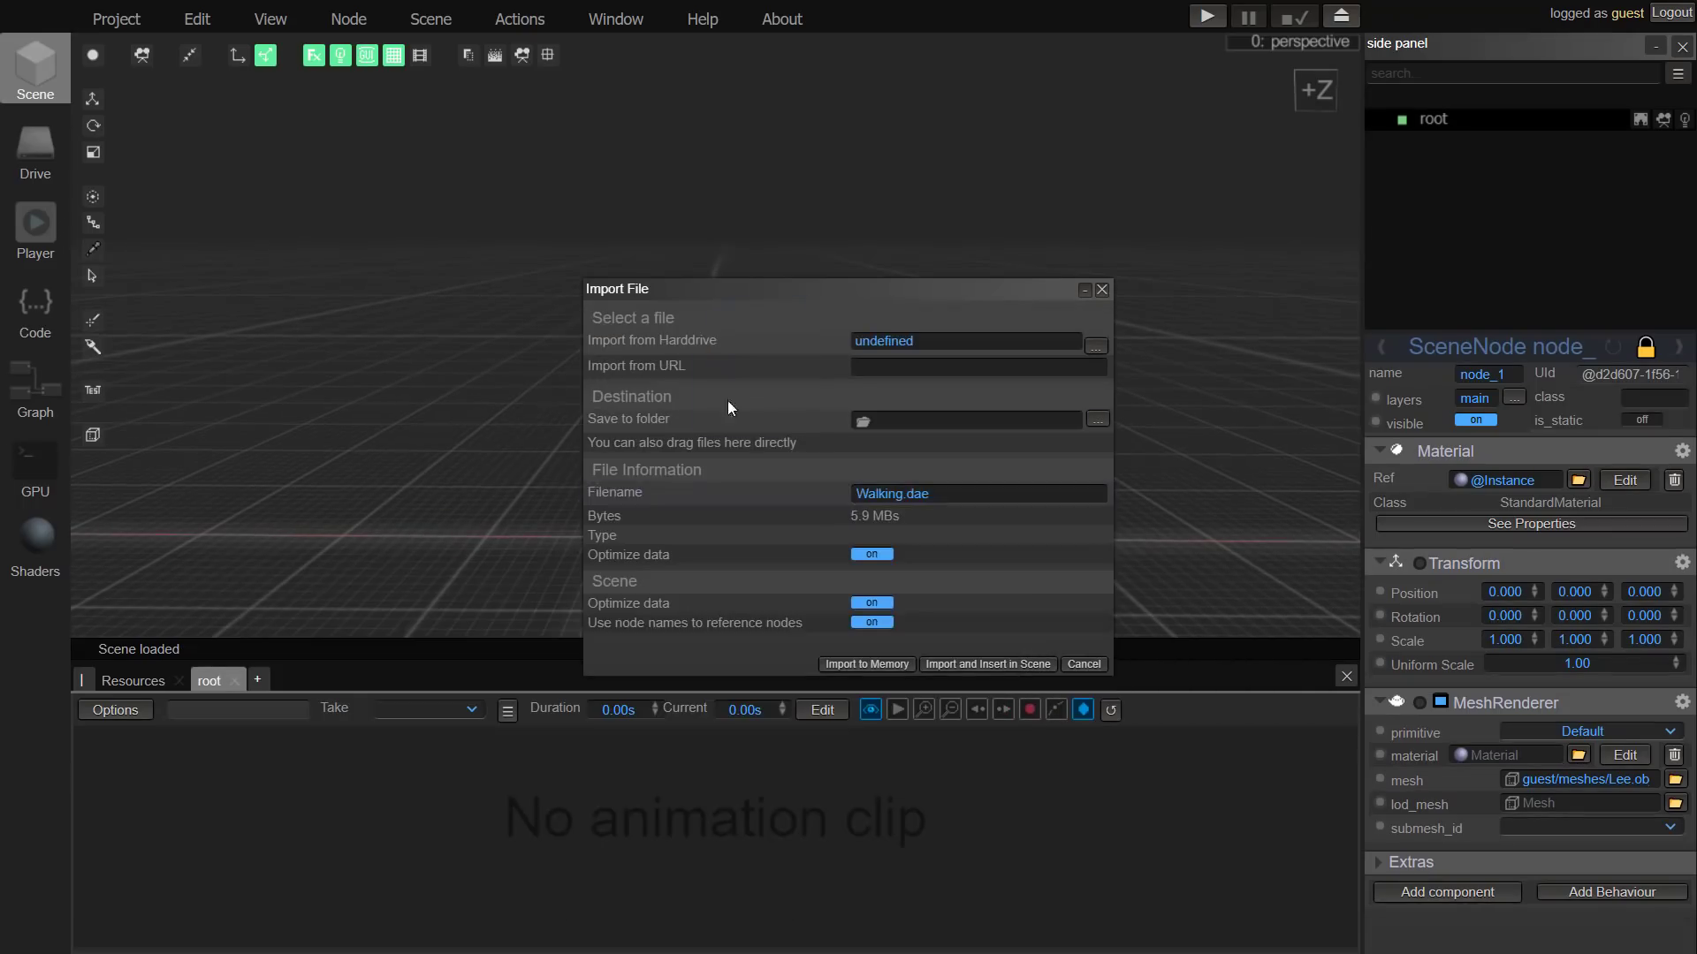
left_click(958, 670)
scroll(702, 405, "down", 3)
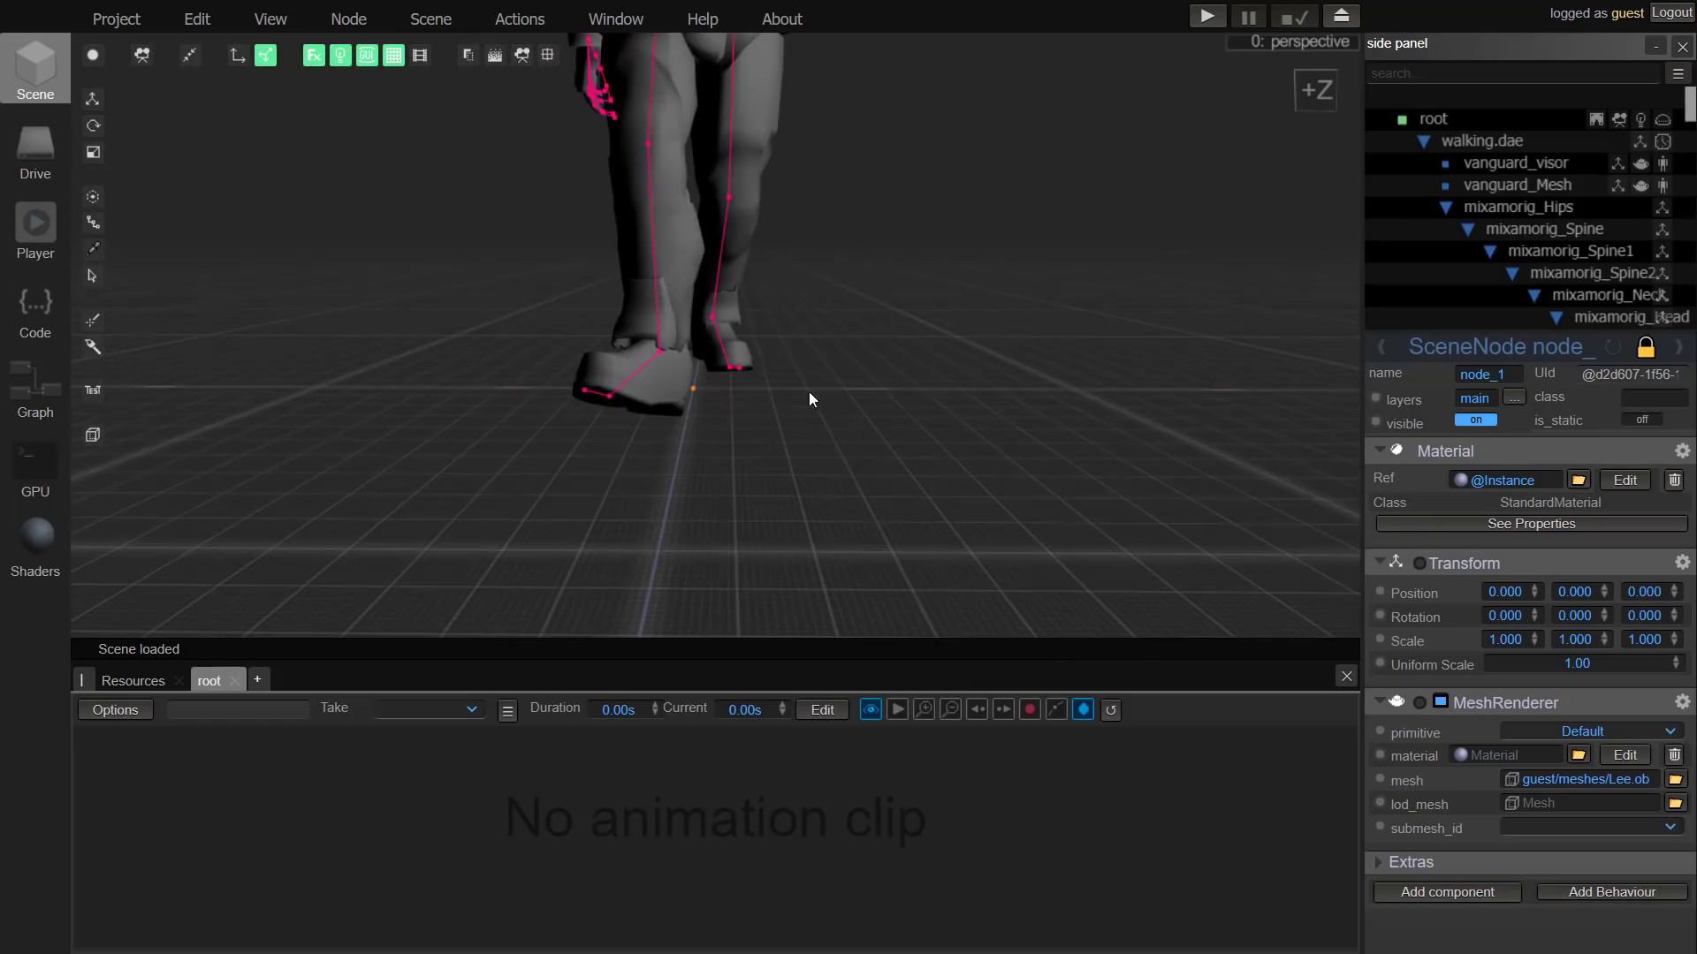
left_click_drag(809, 391, 820, 490)
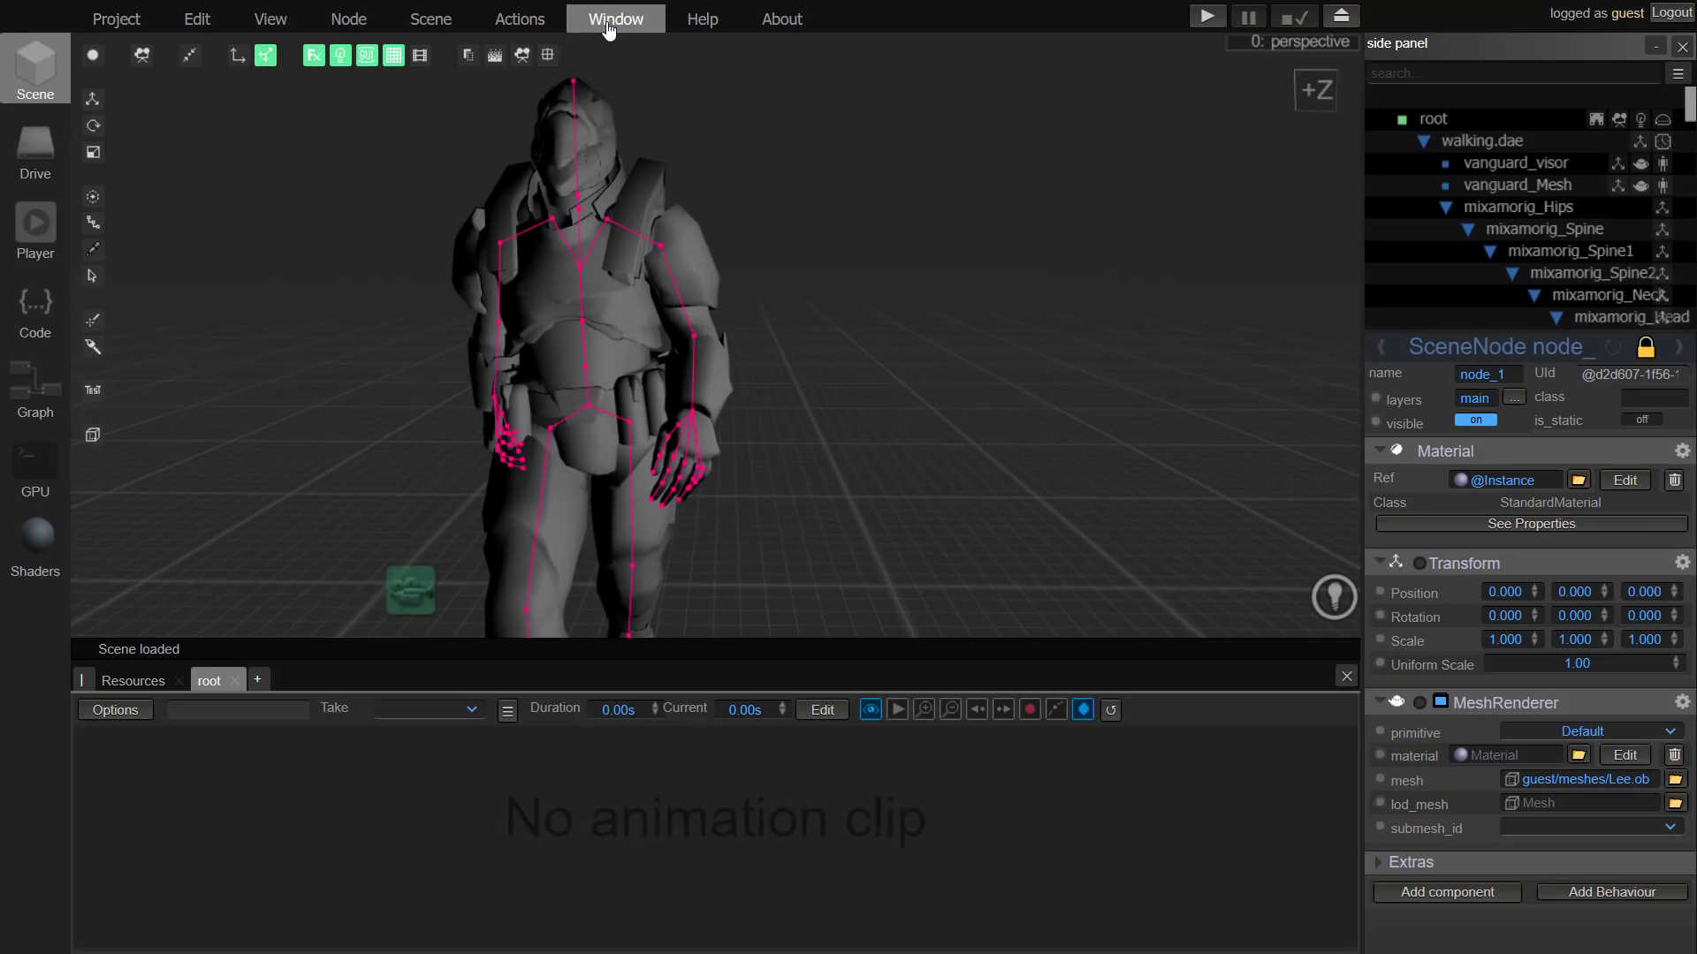
Step: Import vanguard_normal.png from the Walking folder and insert it in the scene
left_click(520, 18)
left_click(557, 78)
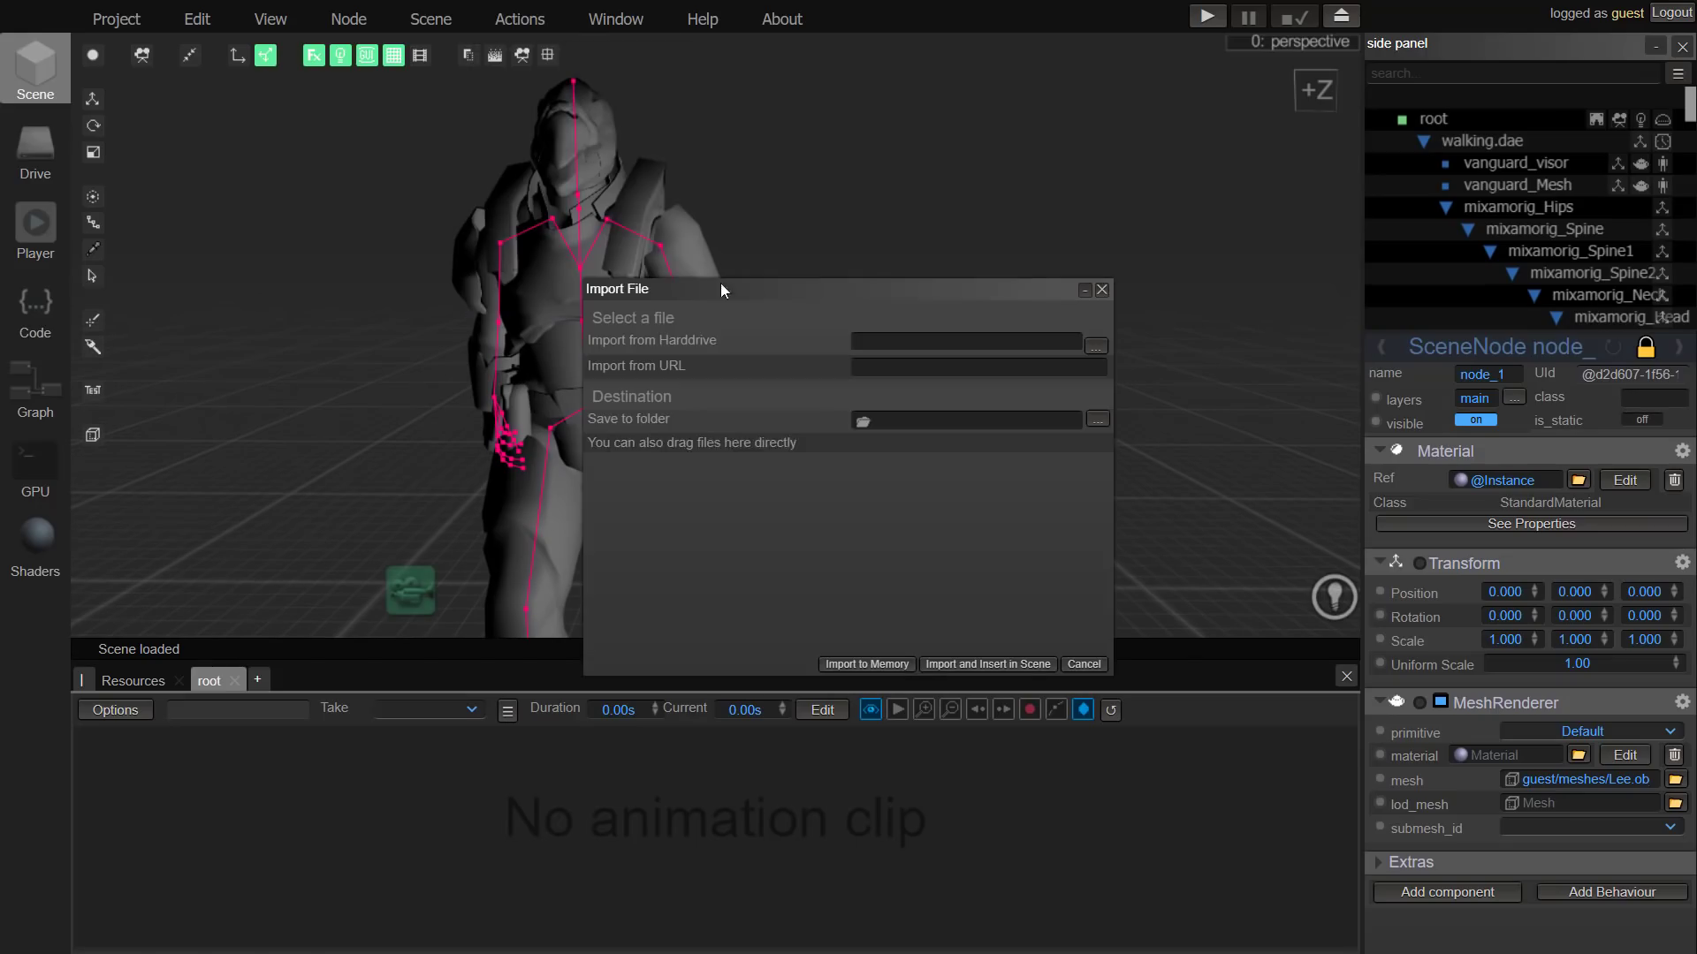
key("alt+Tab")
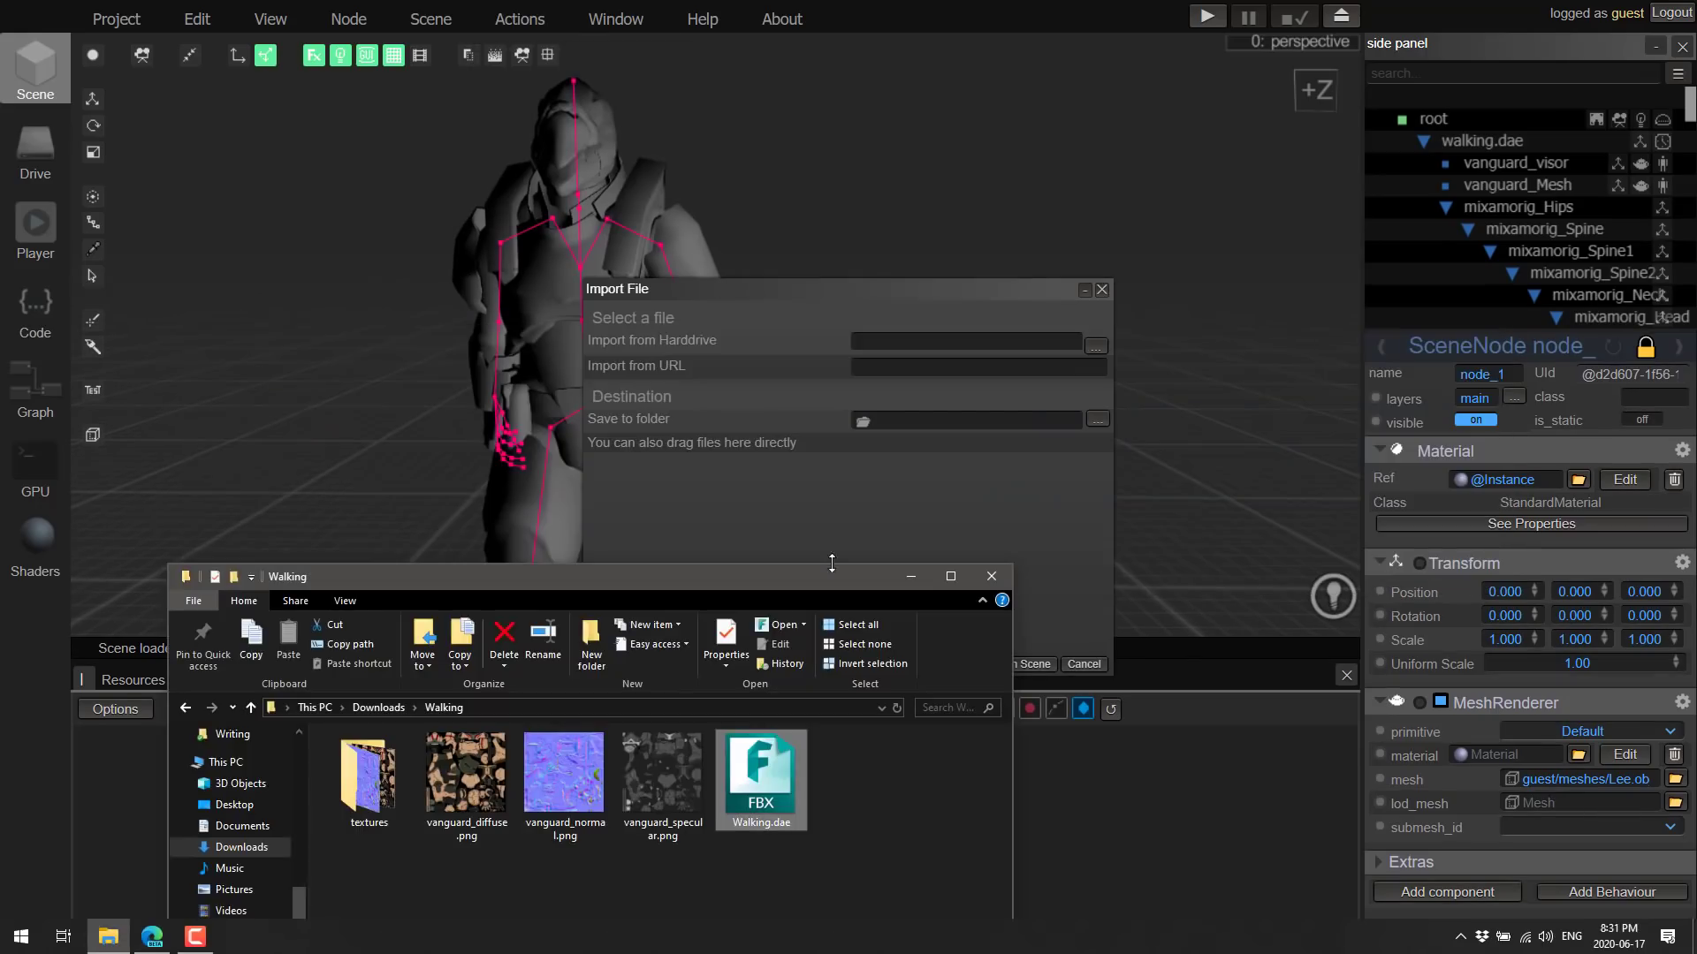
left_click_drag(564, 773, 788, 513)
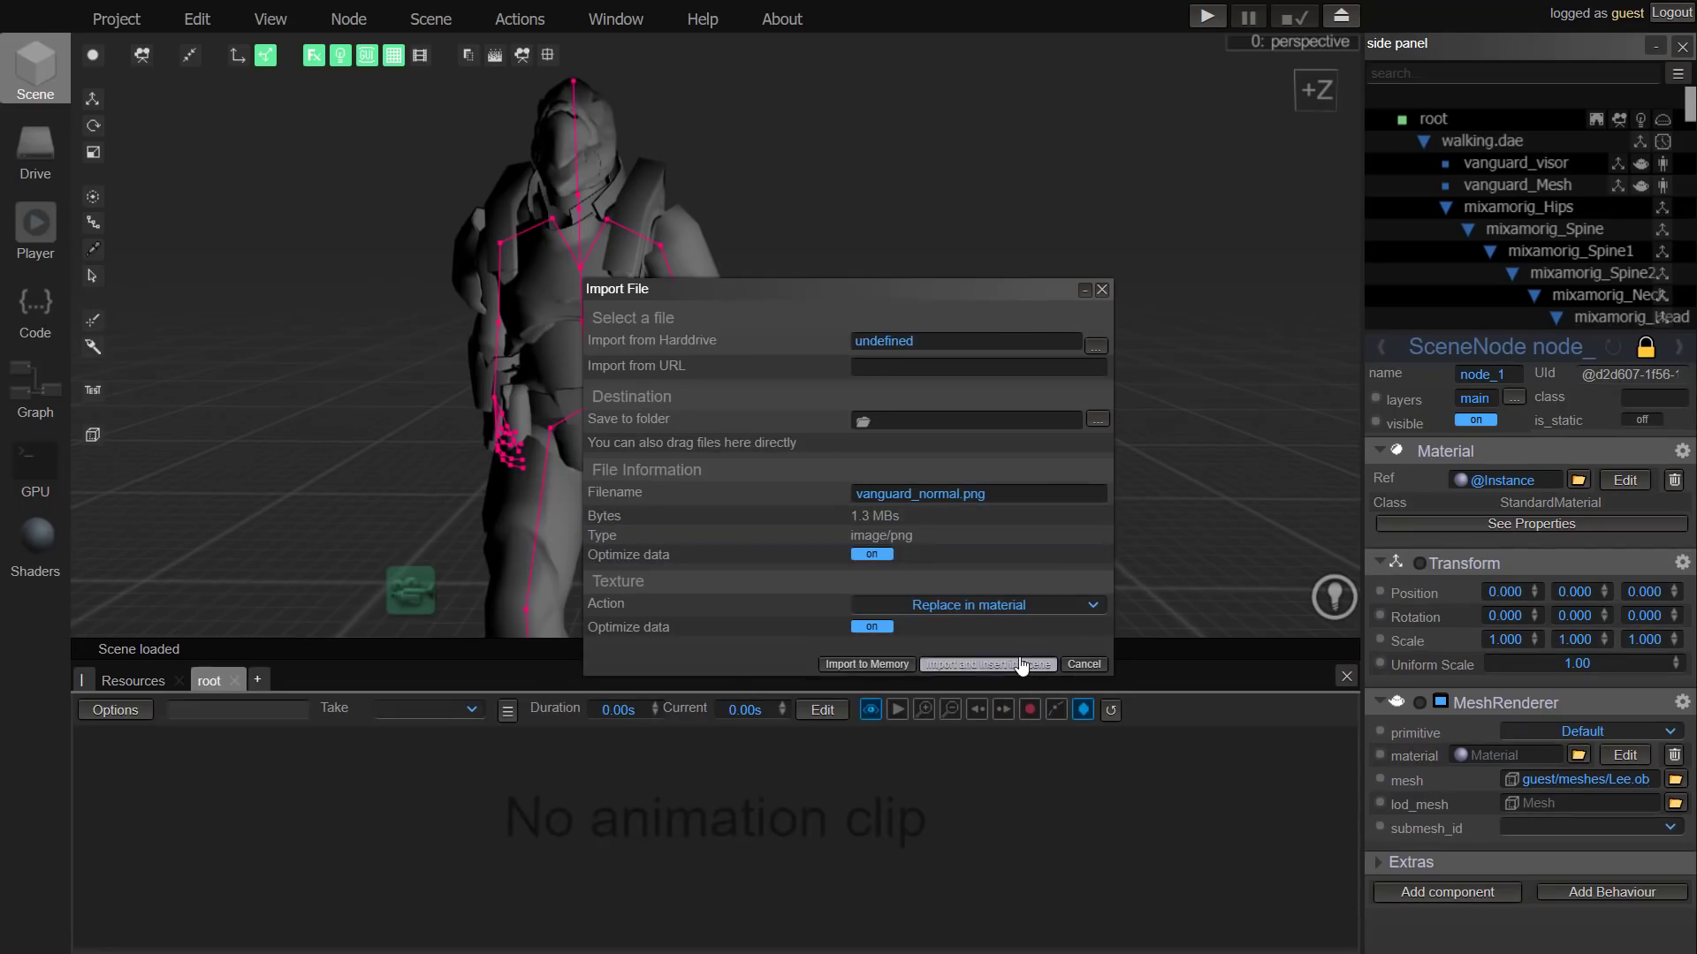
left_click(1021, 664)
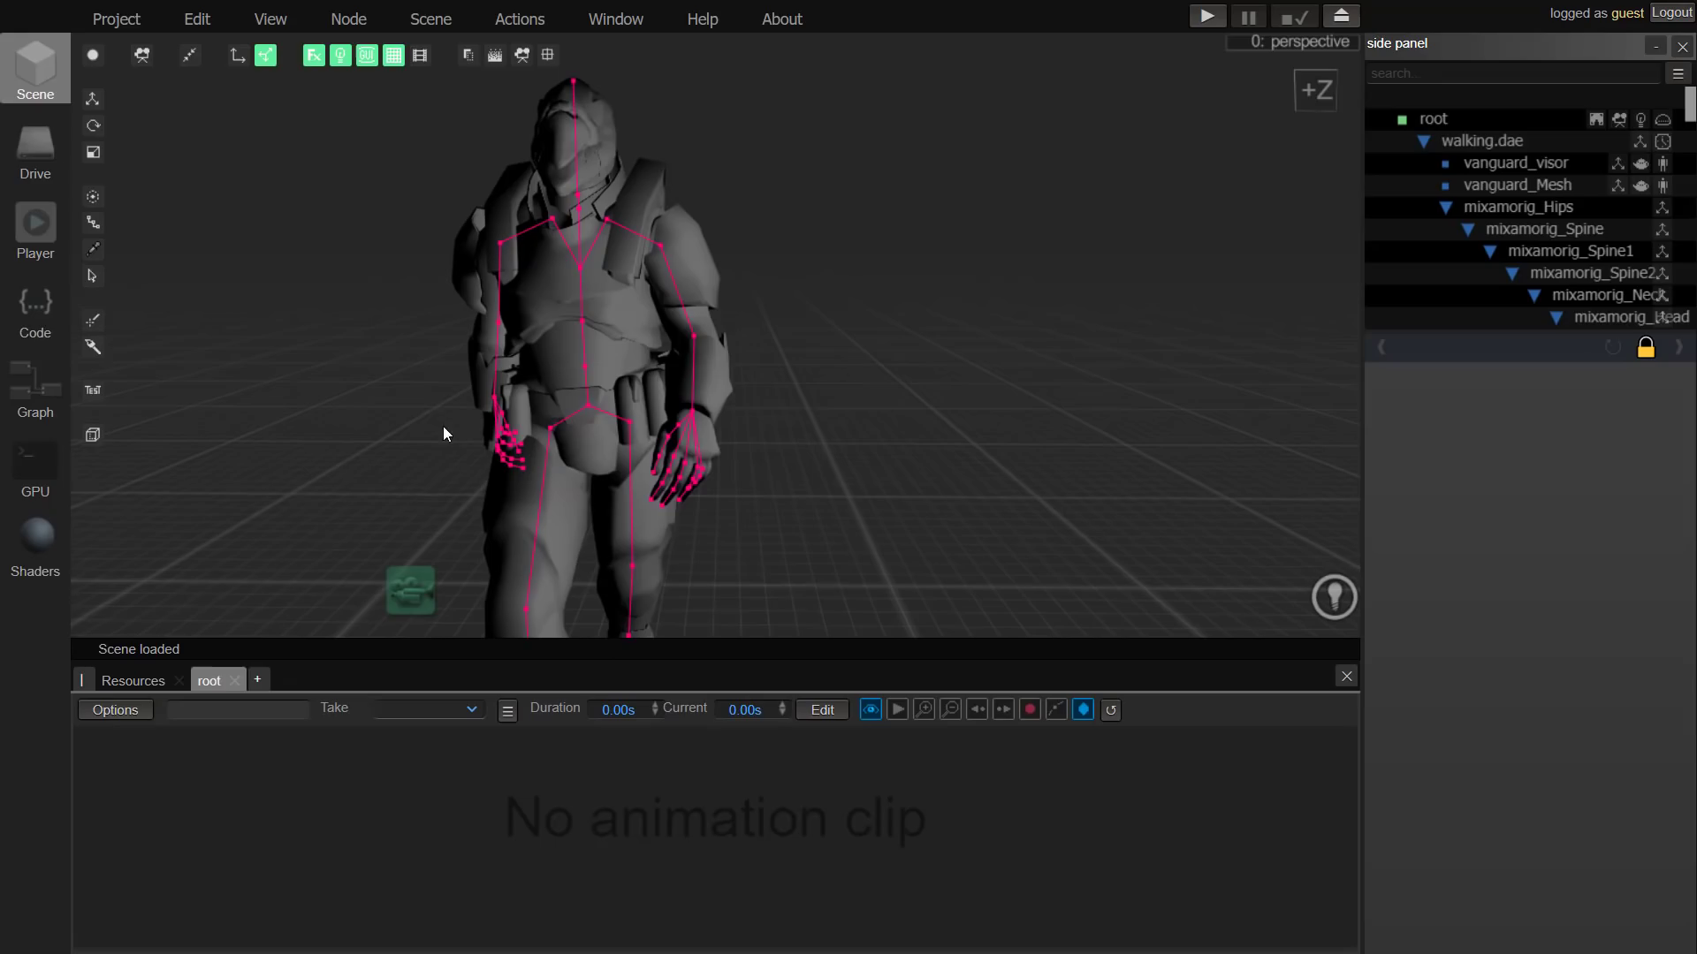
Step: Select the character mesh and unlock its material for editing
left_click(562, 266)
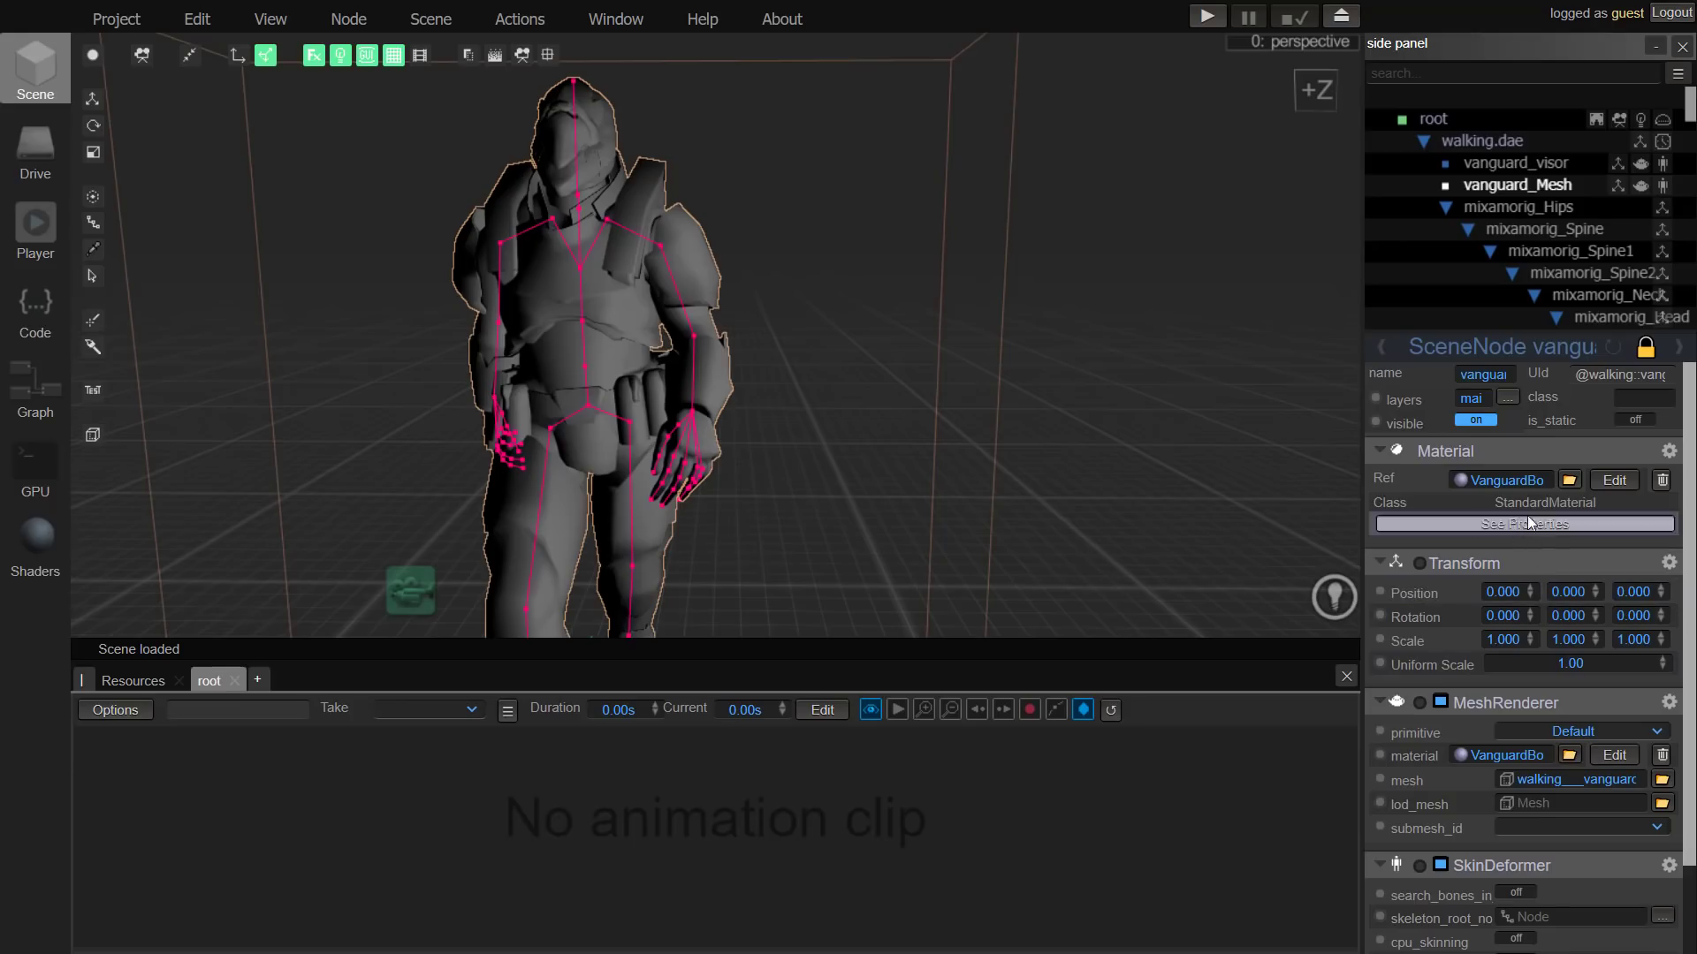
left_click(1566, 525)
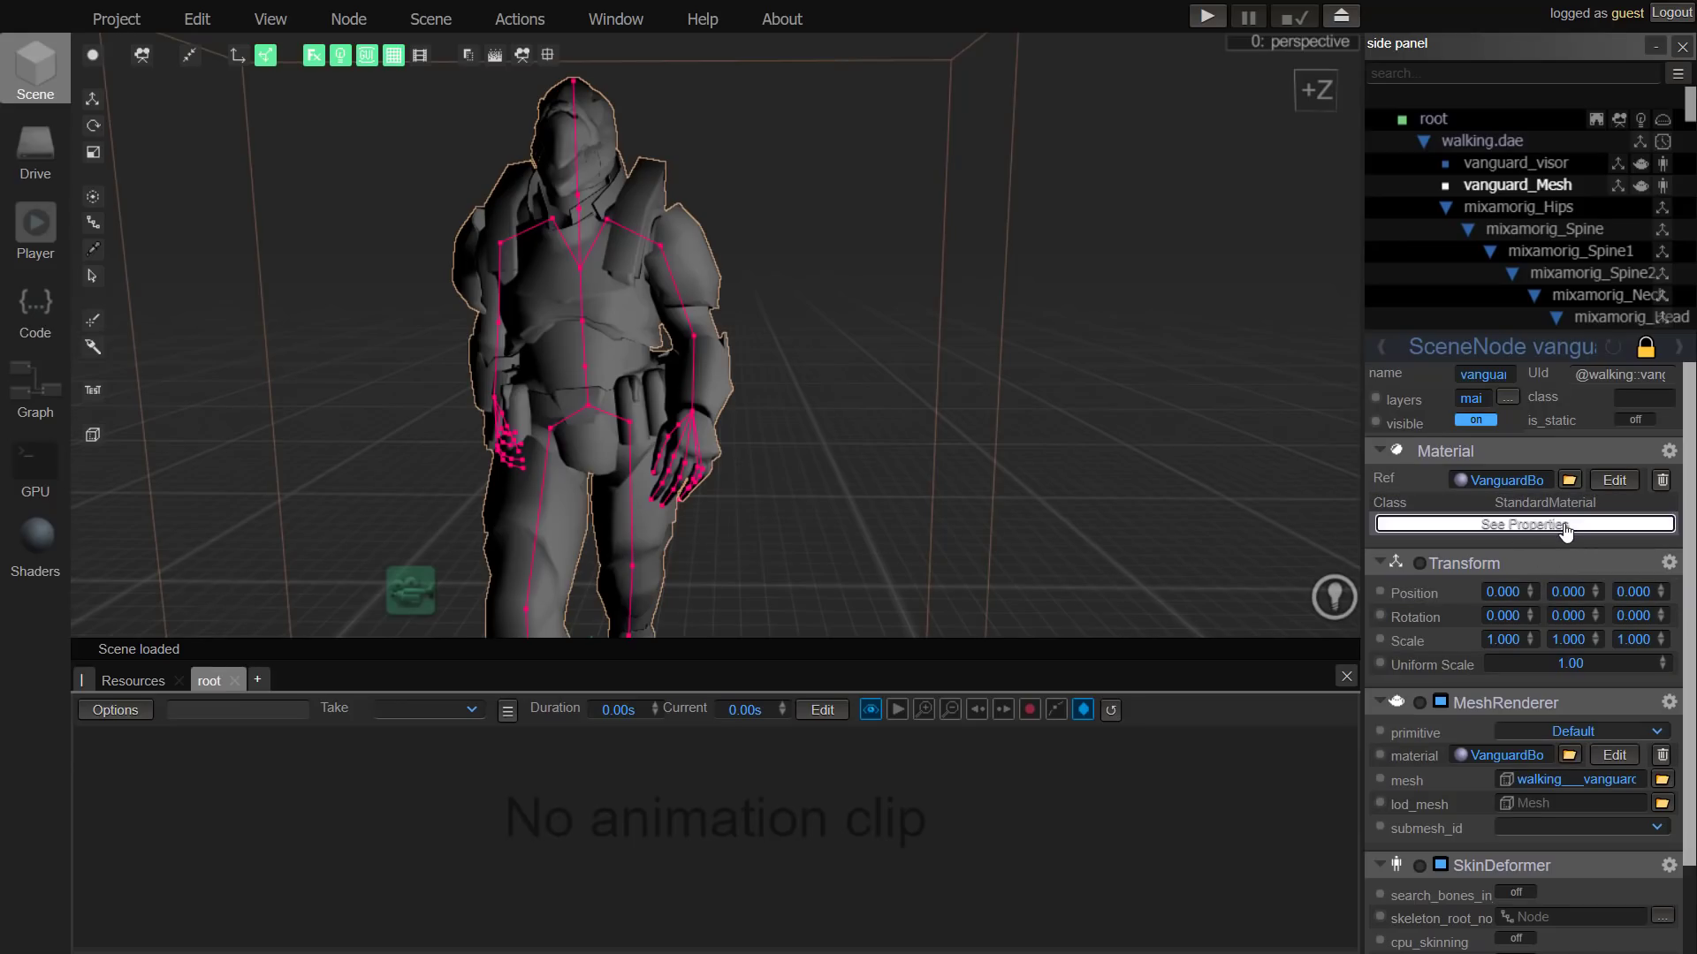
left_click(1507, 626)
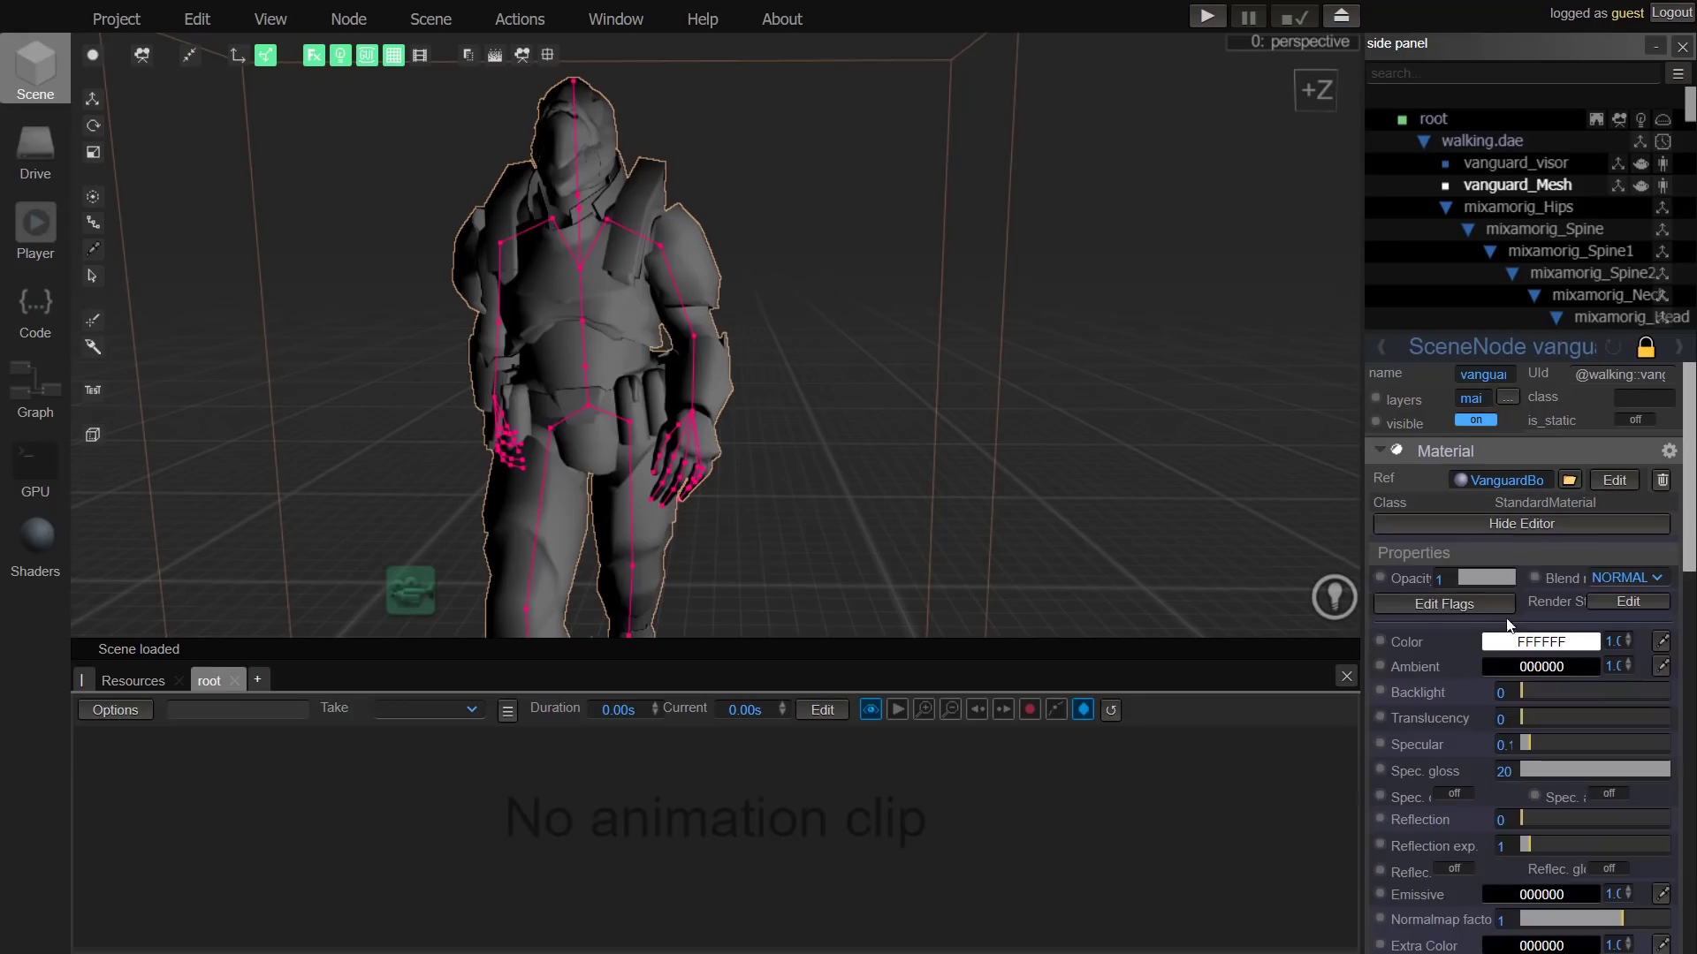
scroll(1497, 553, "down", 5)
scroll(1503, 580, "down", 2)
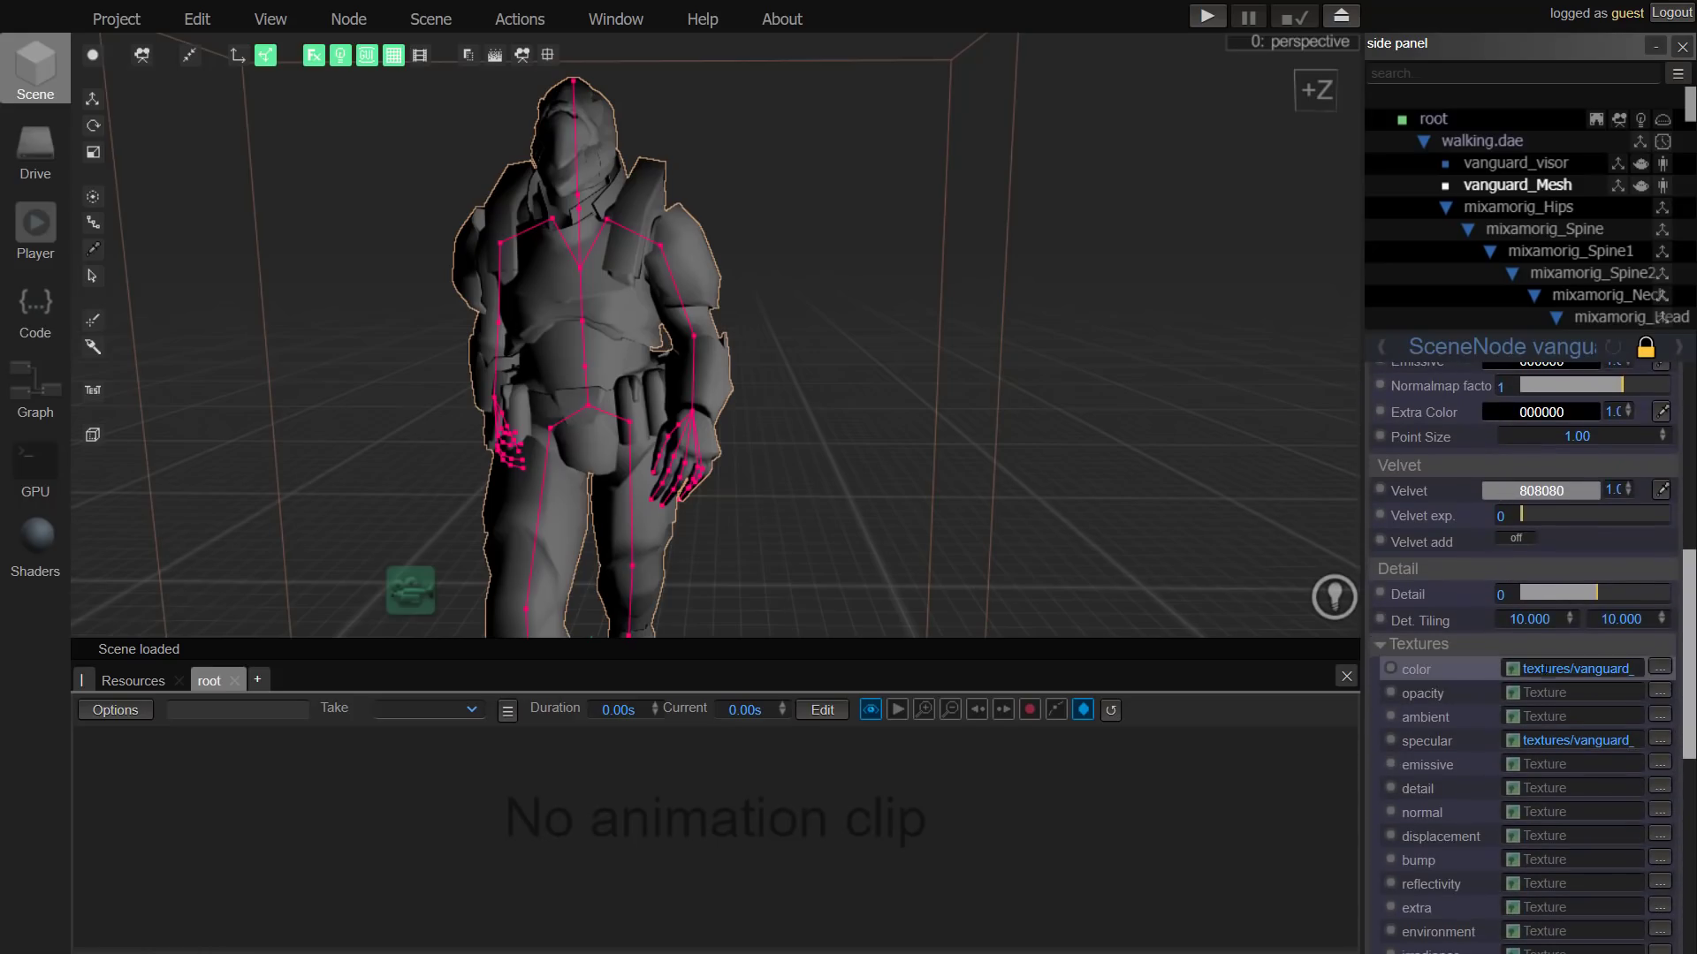
Step: Check the color texture's settings and browse the server textures, choosing none
left_click(1659, 670)
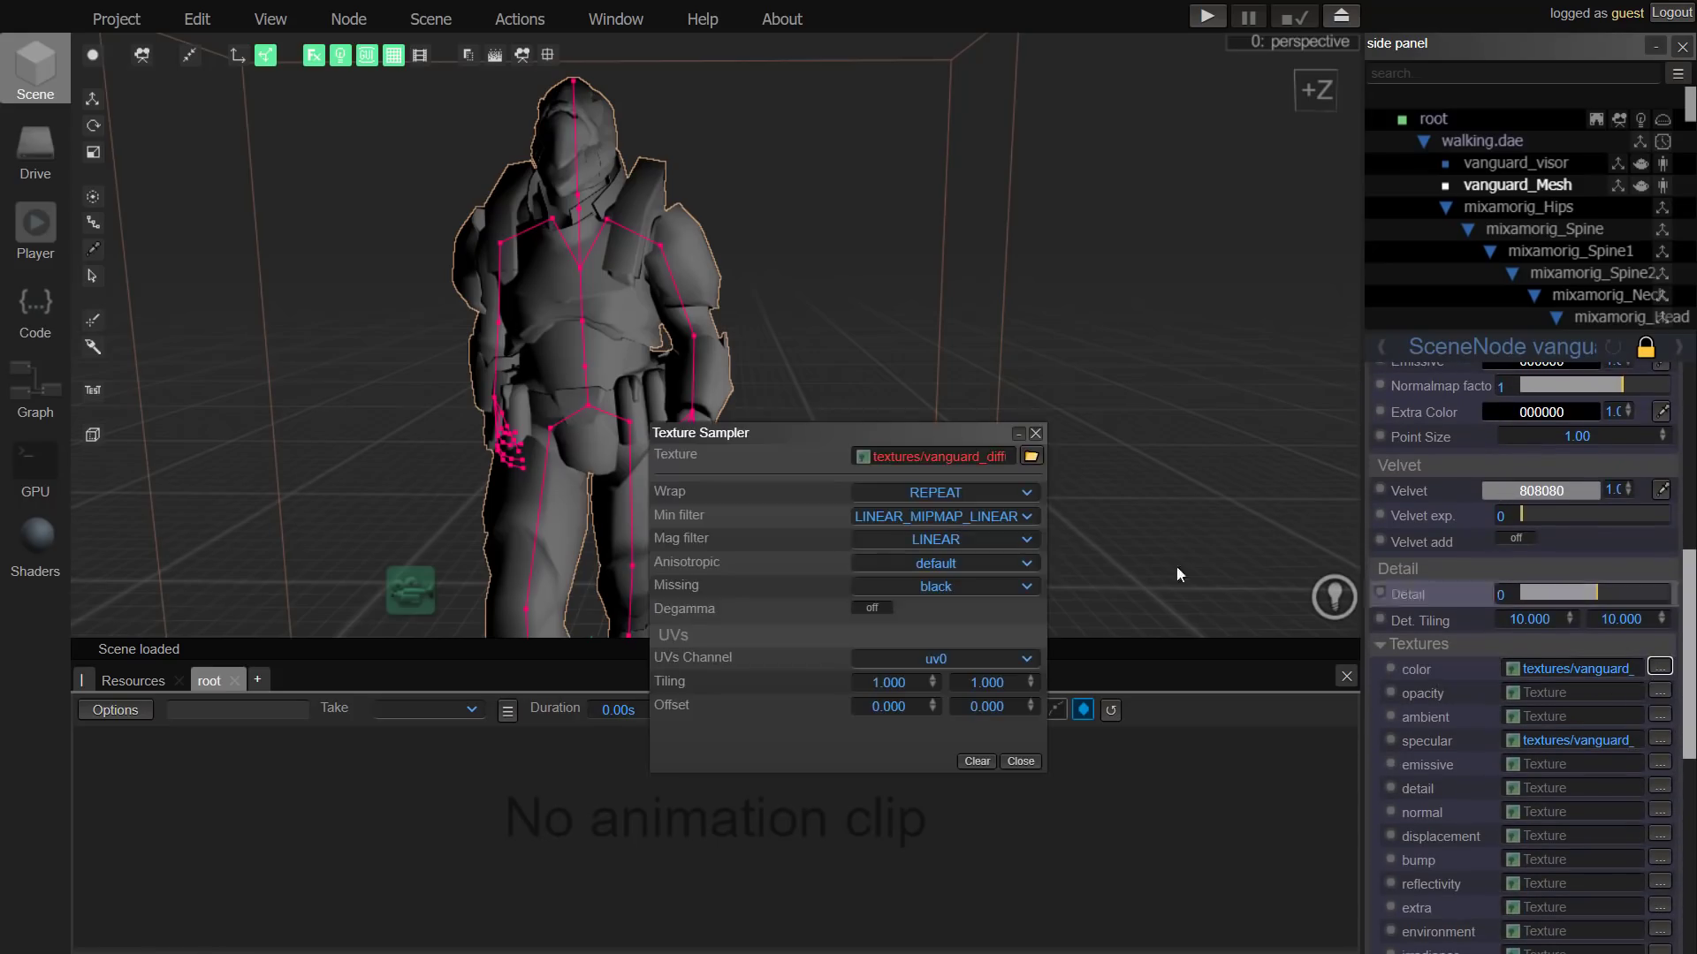
left_click(1030, 456)
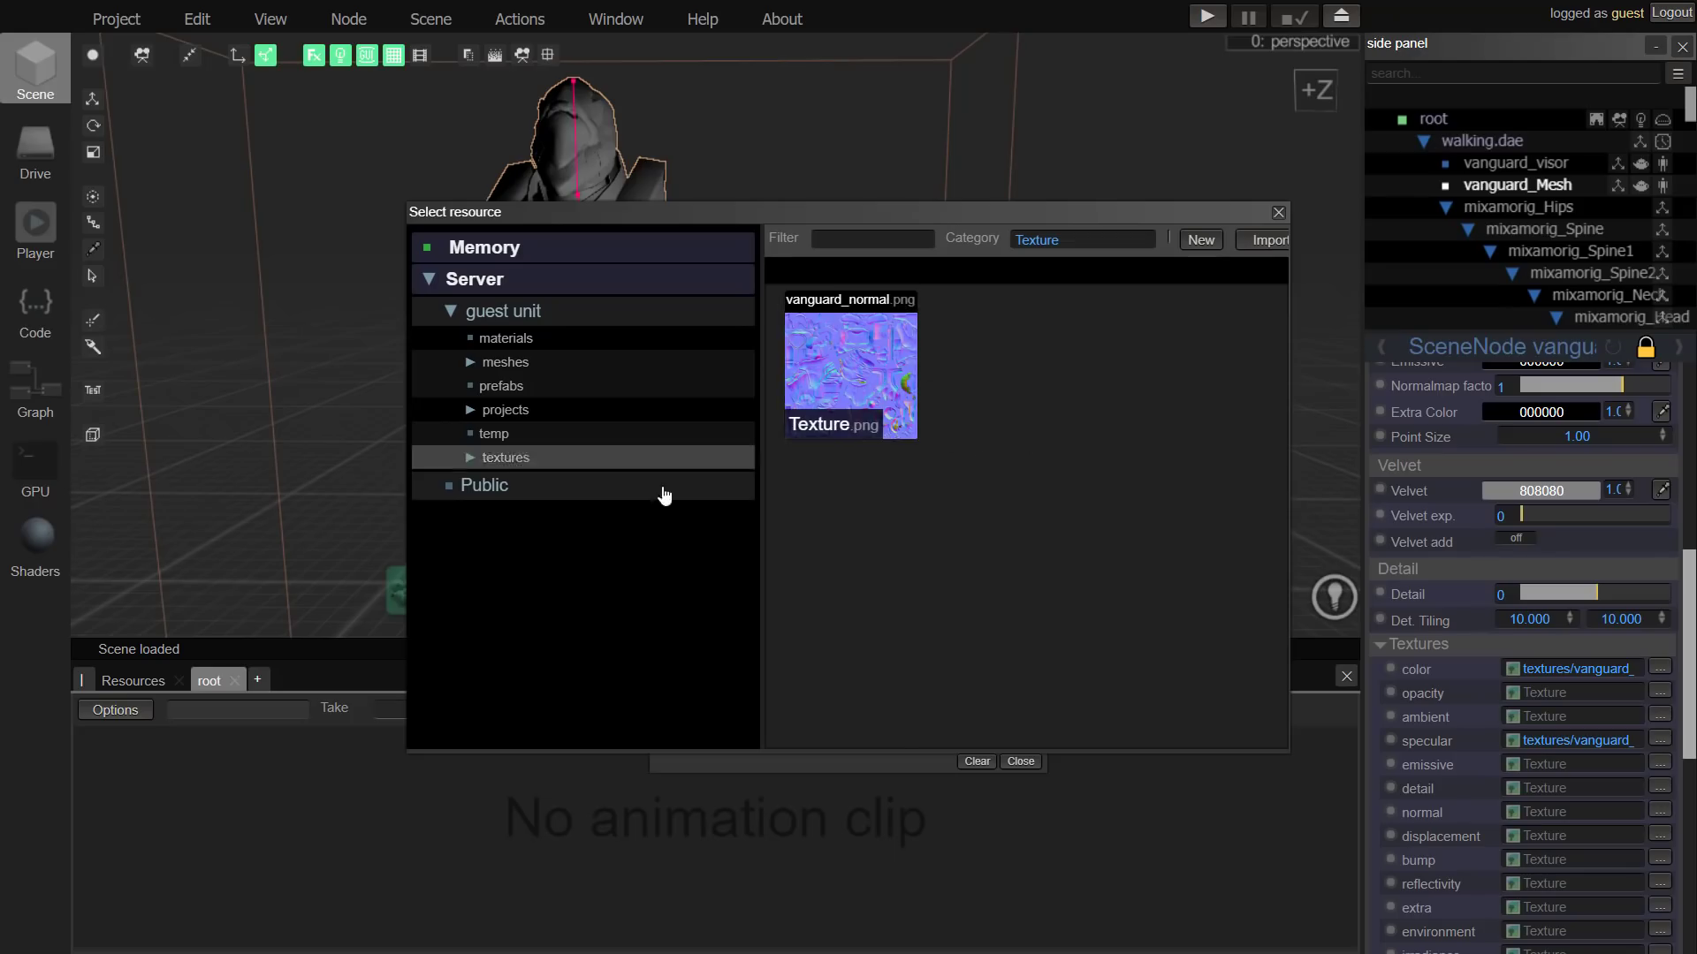
left_click(566, 459)
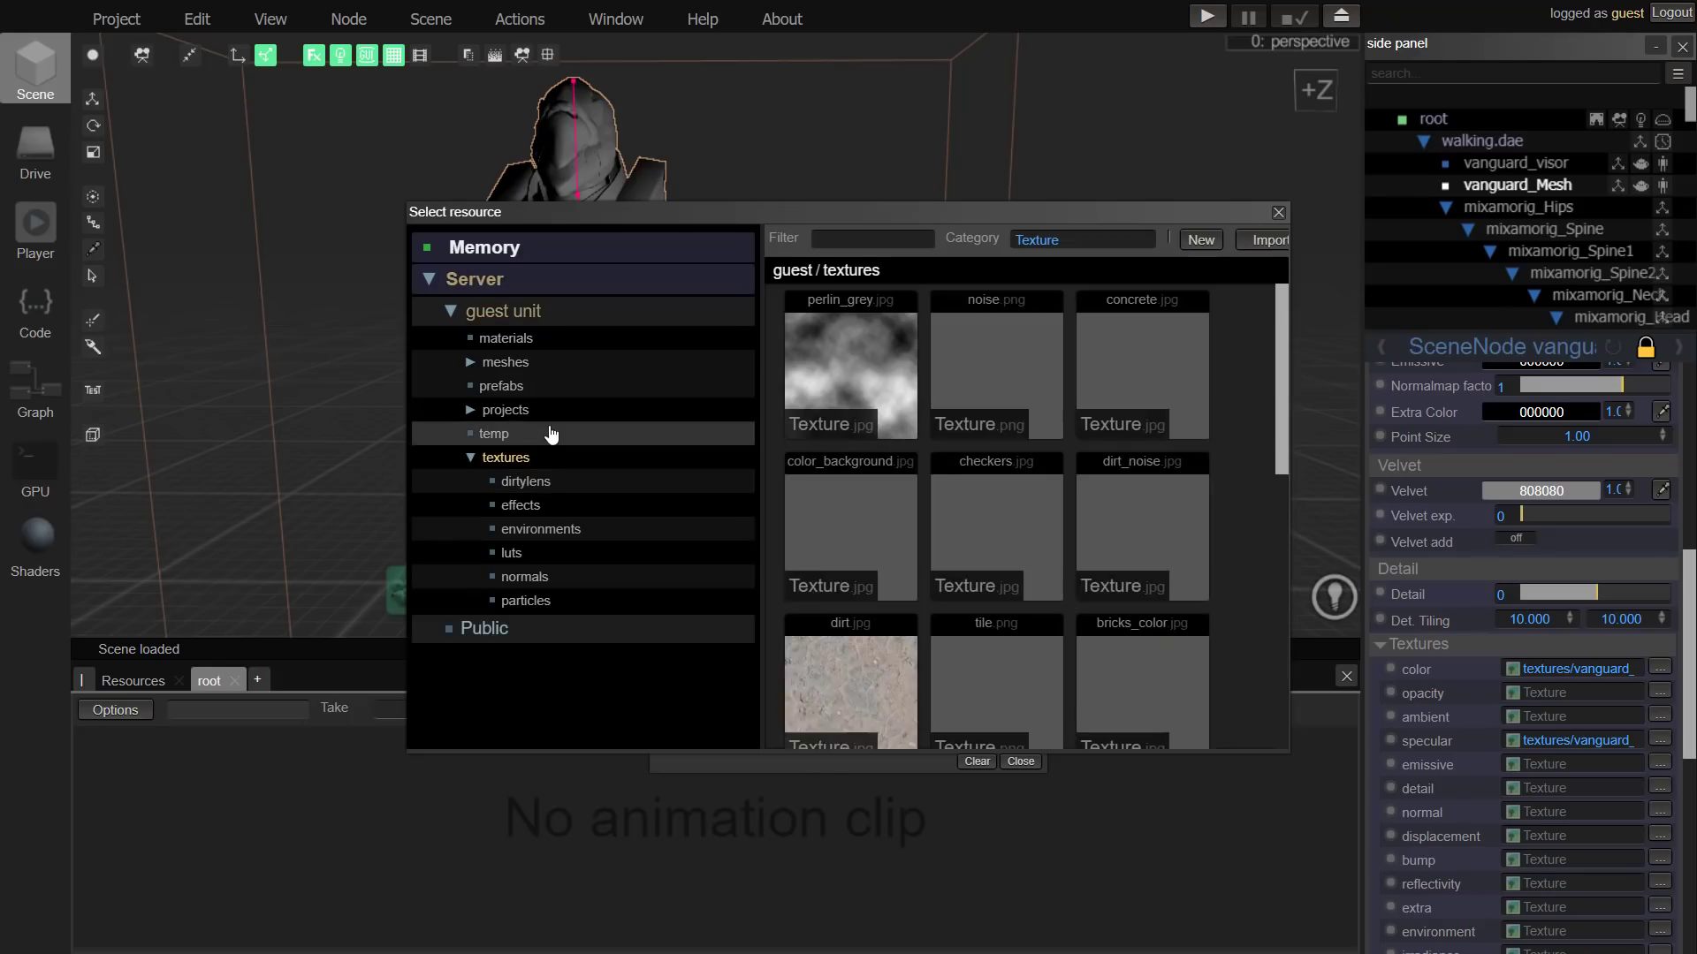
scroll(972, 486, "down", 8)
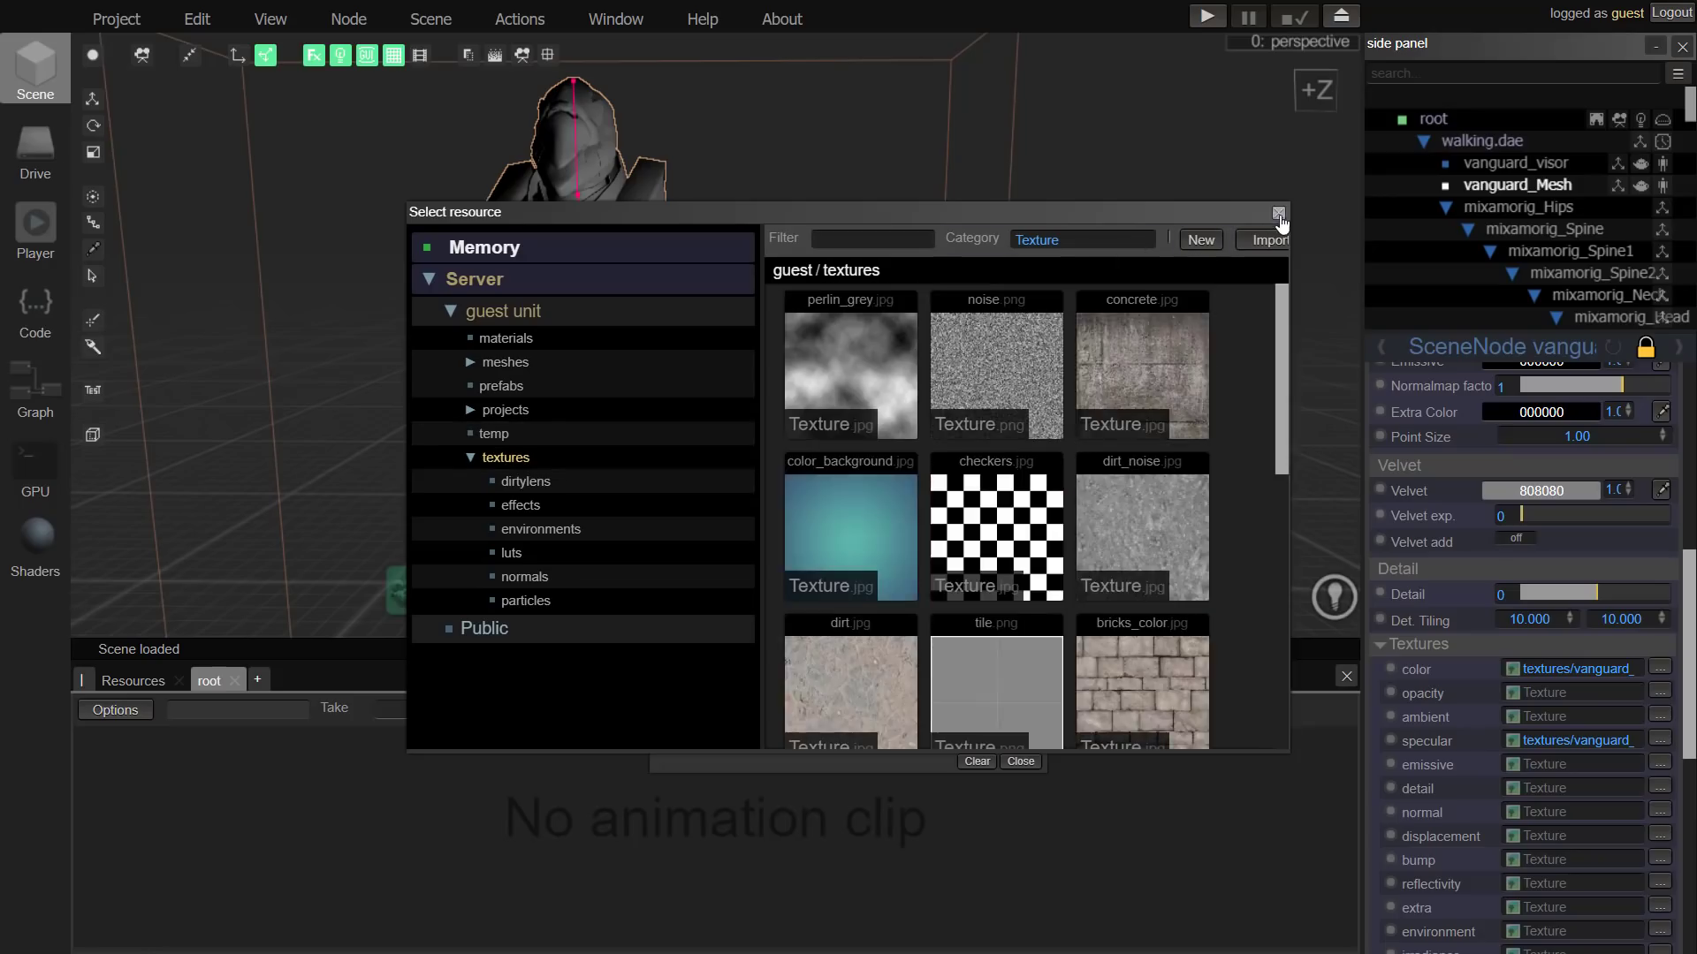
left_click(1278, 214)
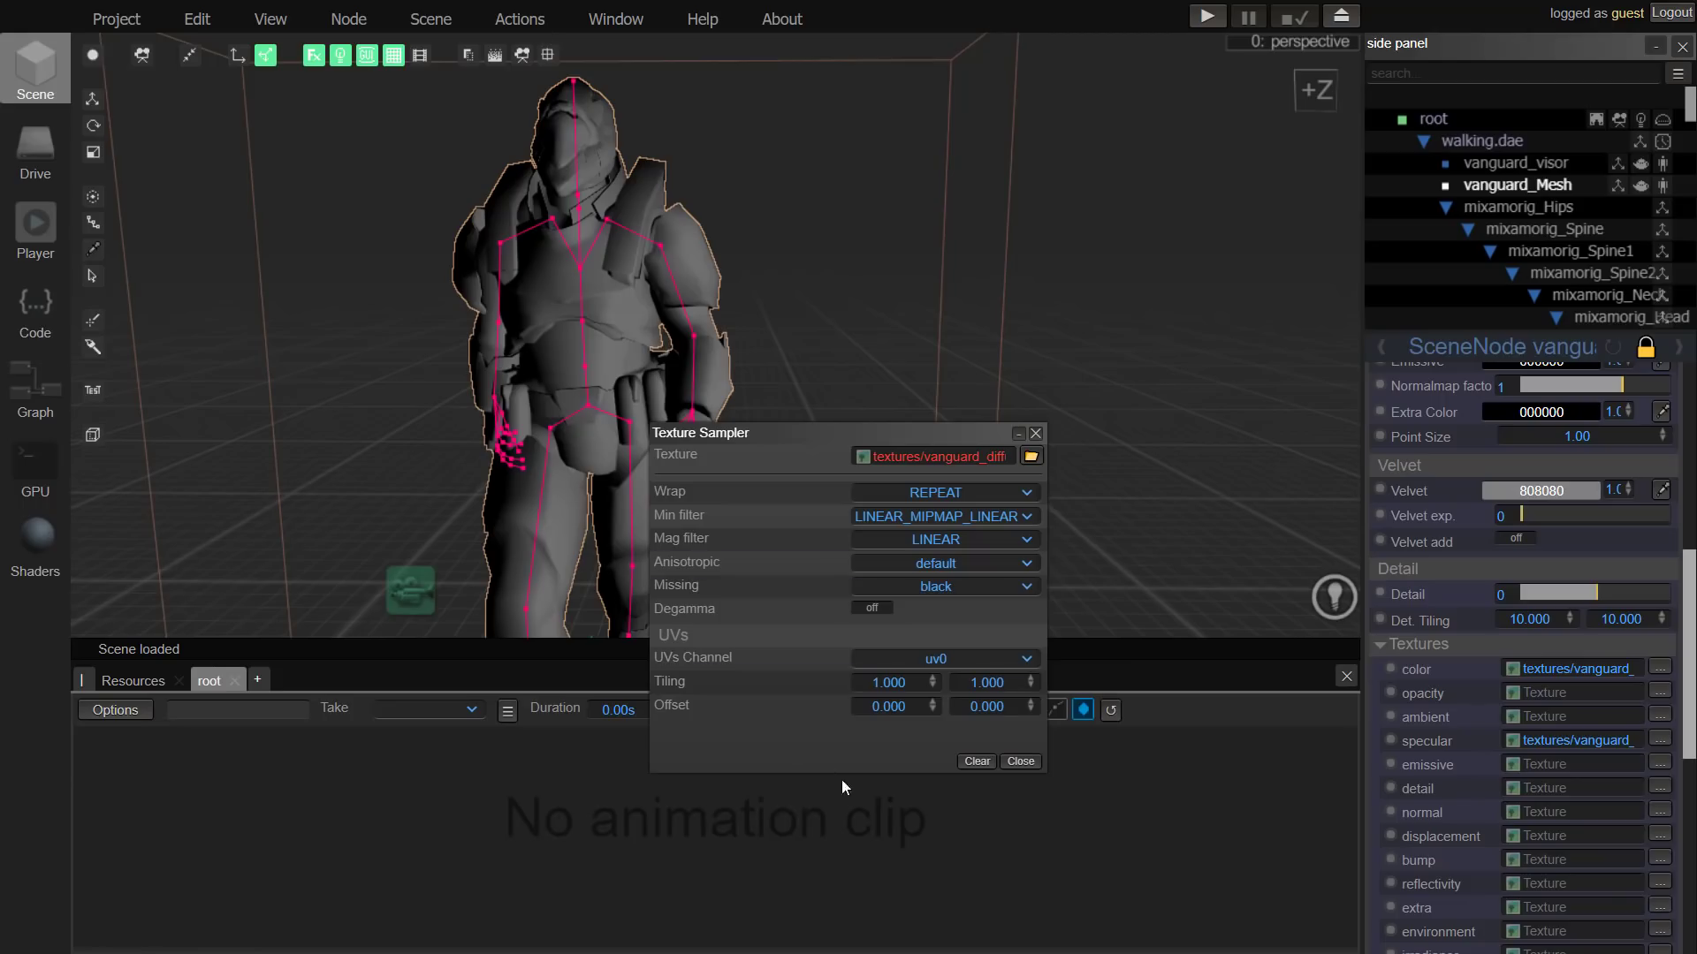
Step: Import vanguard_diffuse.png as the character's colour texture
left_click(1021, 761)
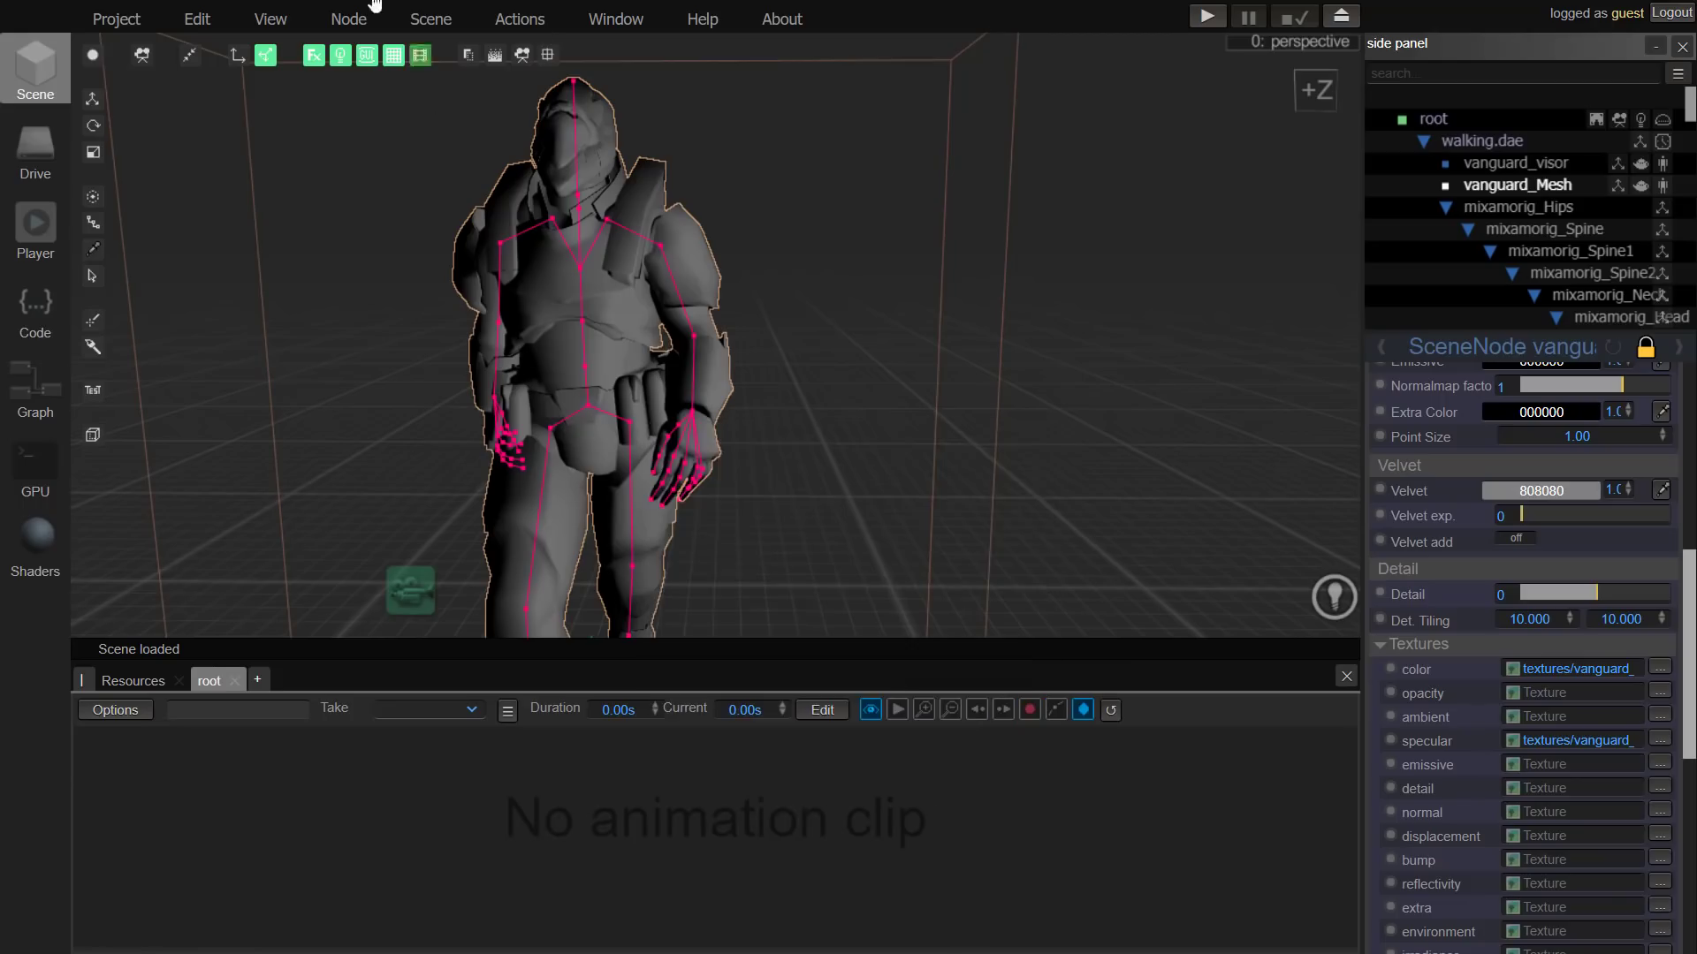
left_click(516, 22)
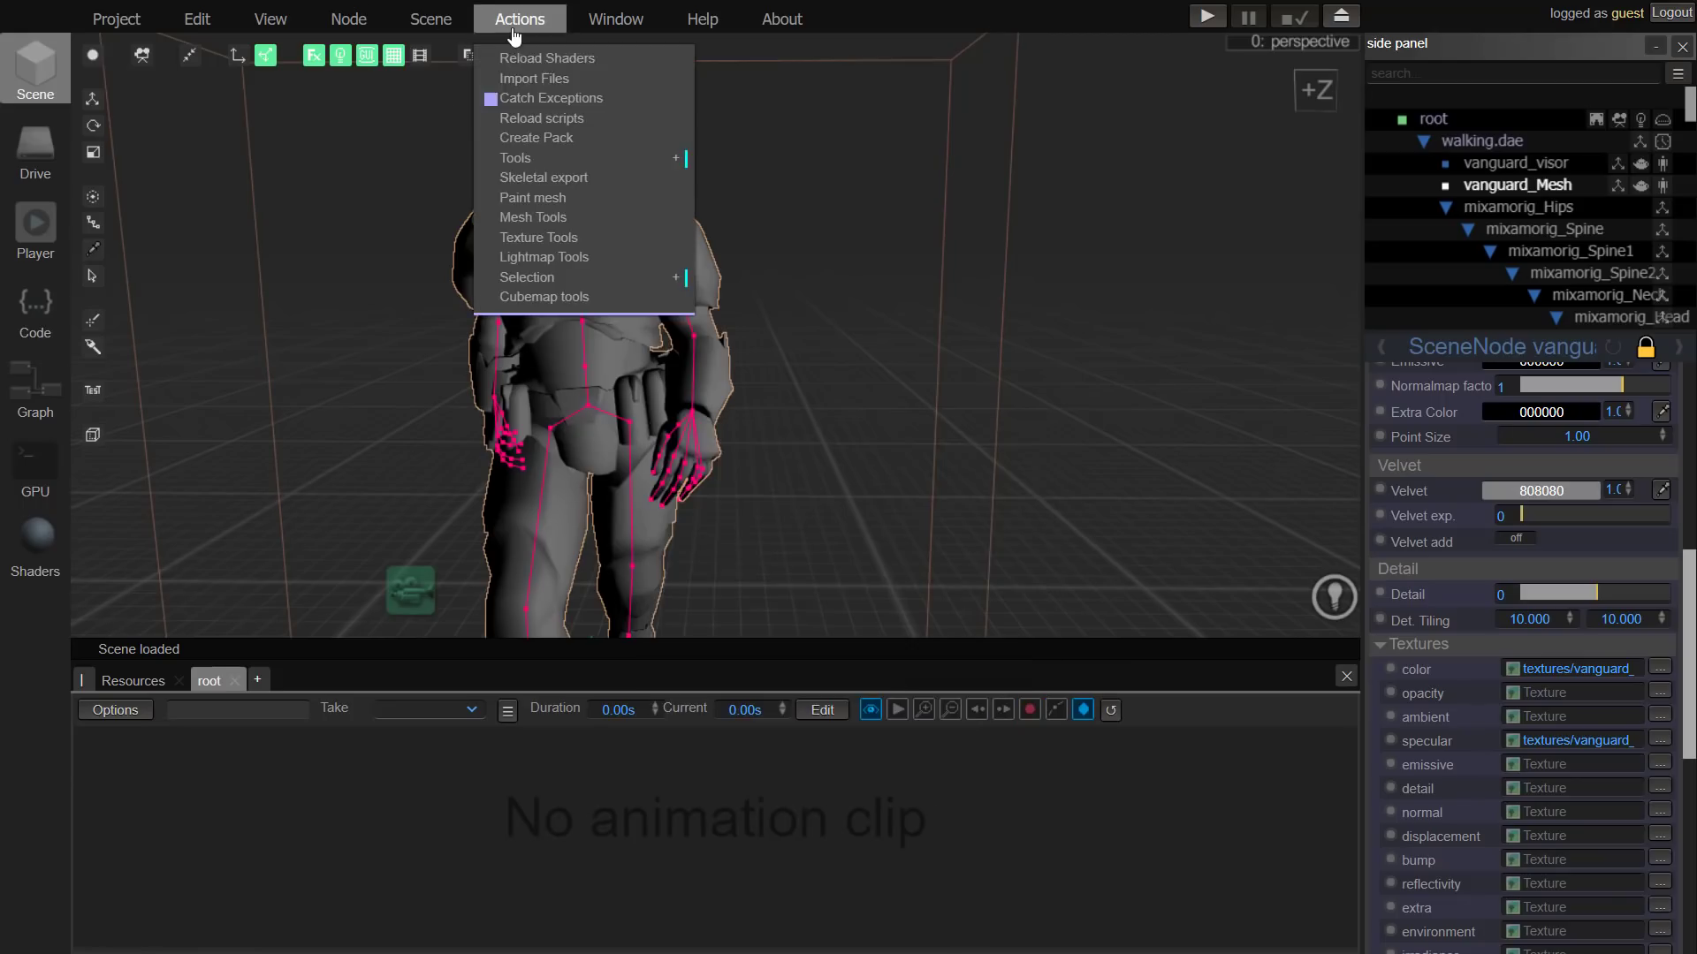
left_click(541, 80)
key("alt+Tab")
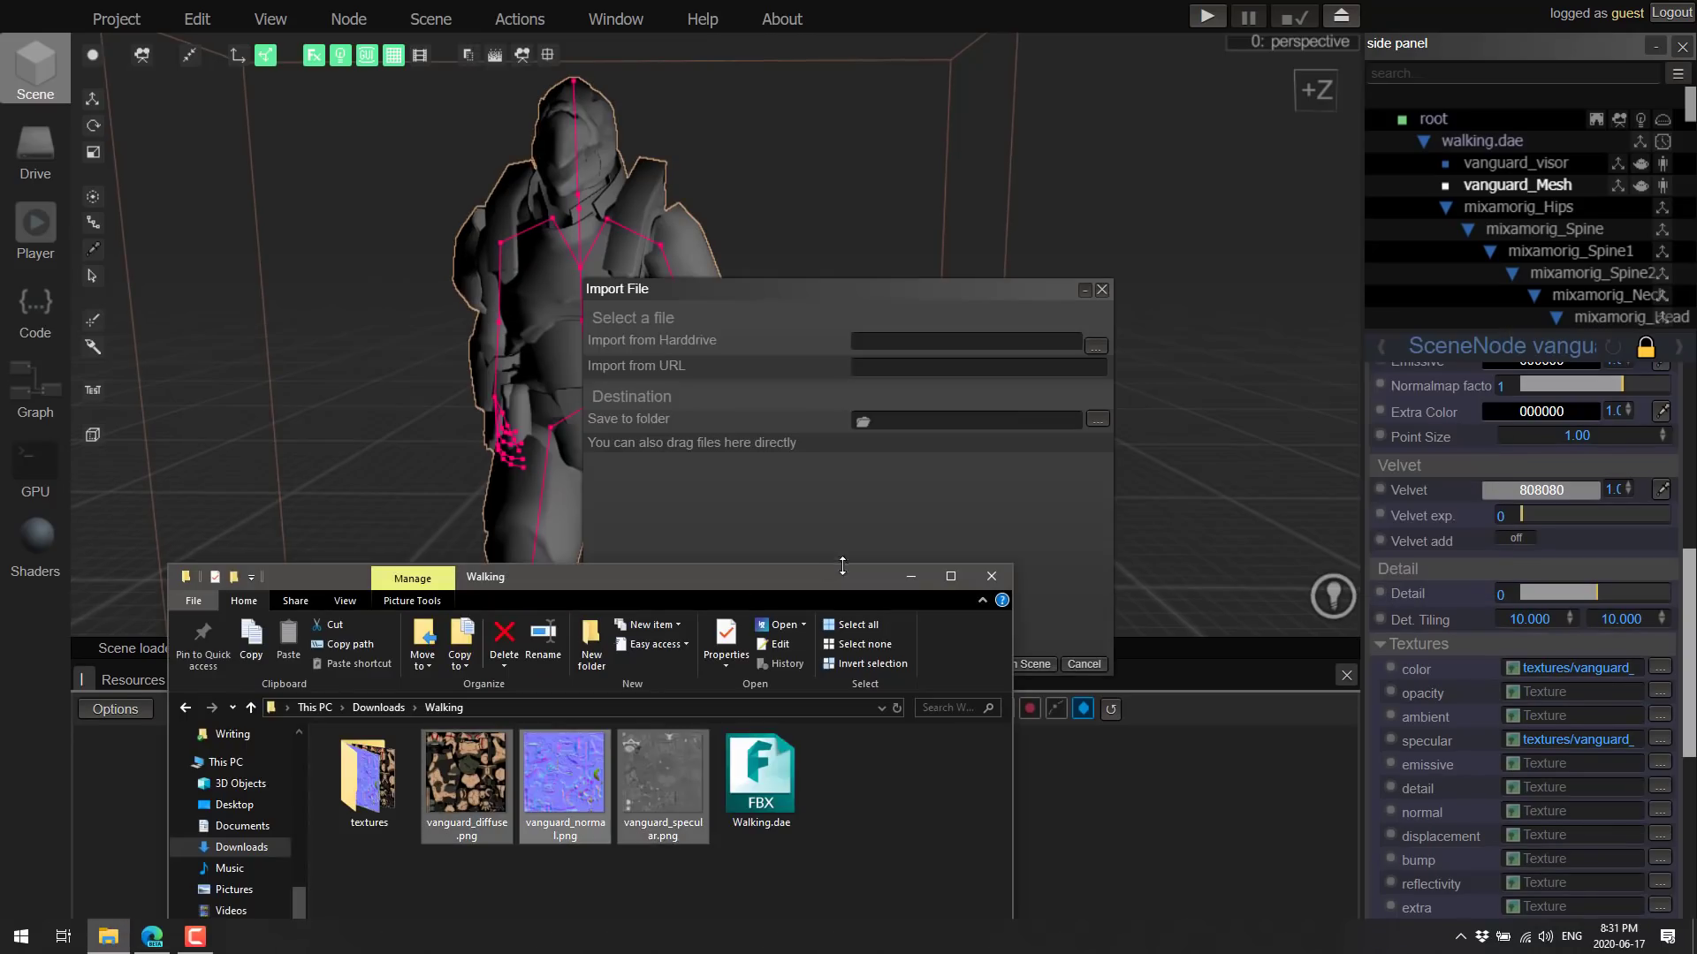
left_click_drag(491, 787, 946, 544)
left_click(987, 663)
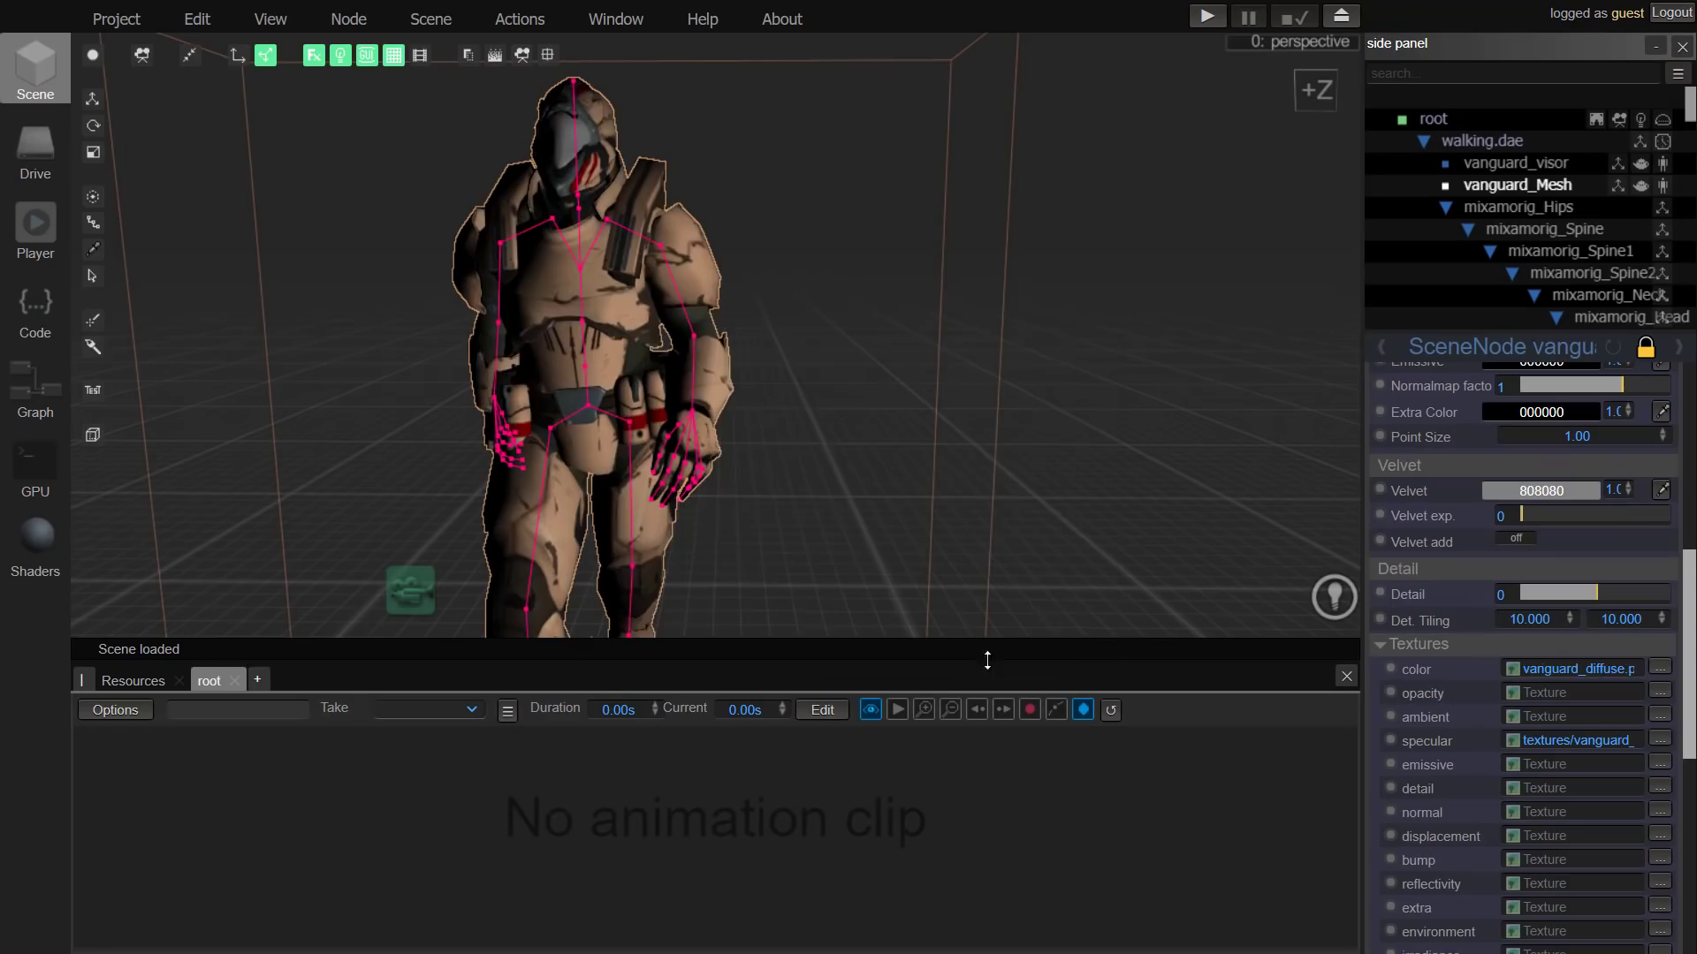
Step: Set vanguard_normal as the material's normal texture and orbit to face the character
scroll(643, 294, "up", 5)
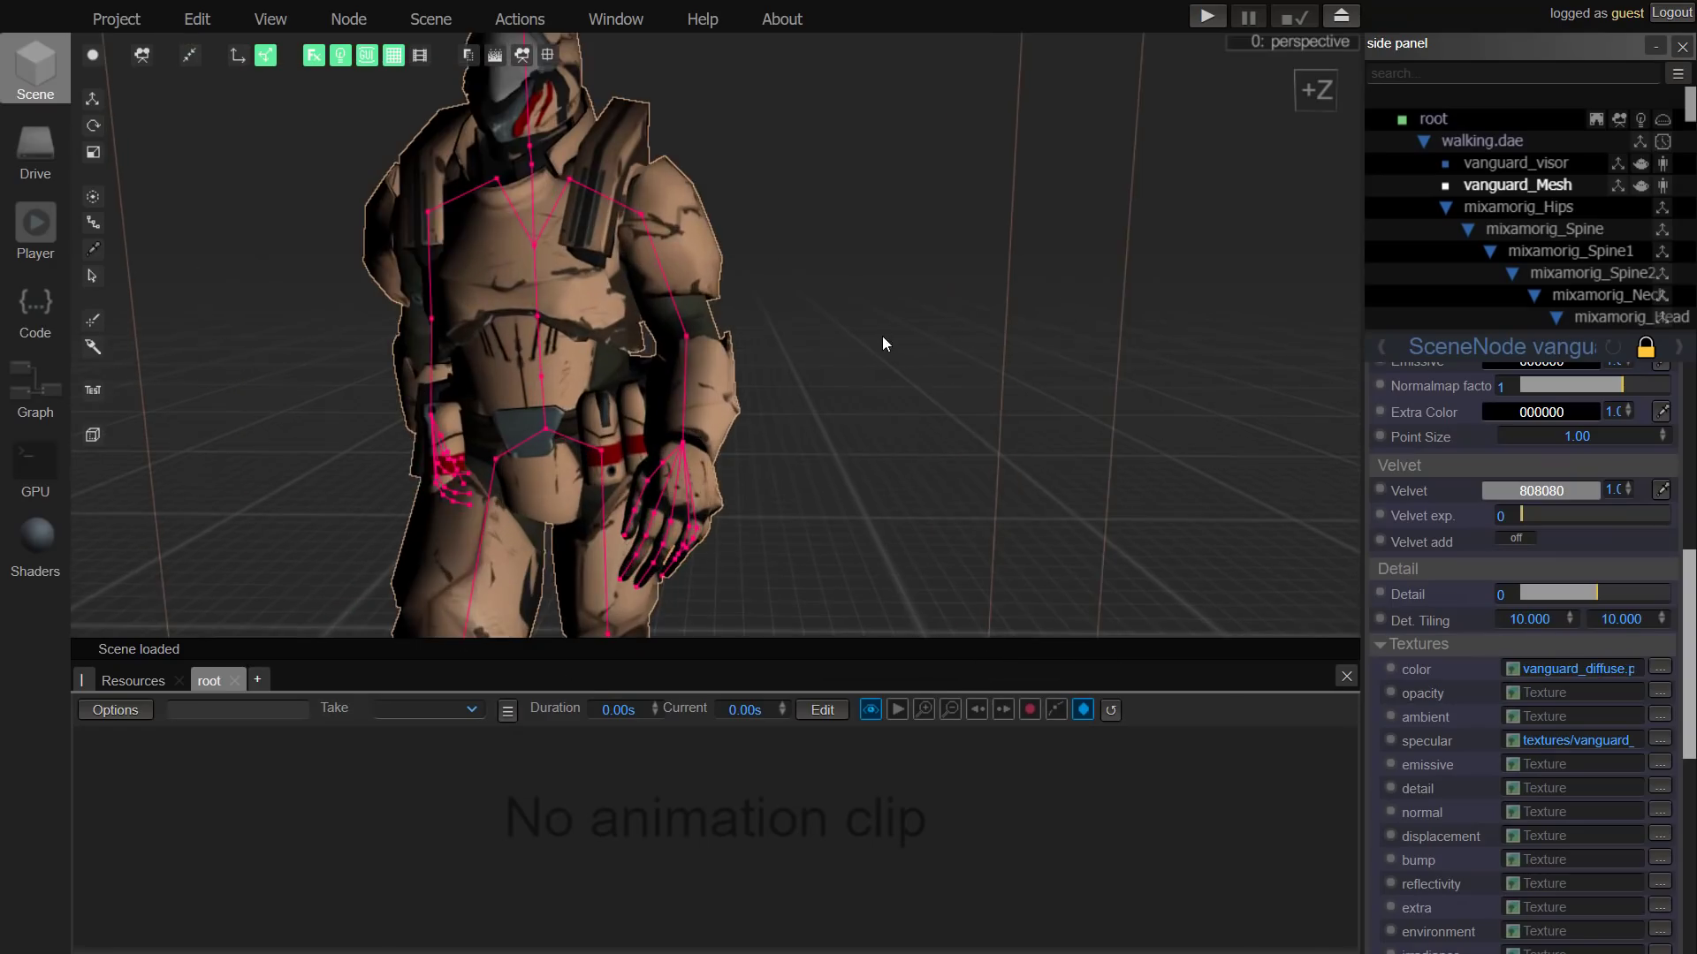
key("F11")
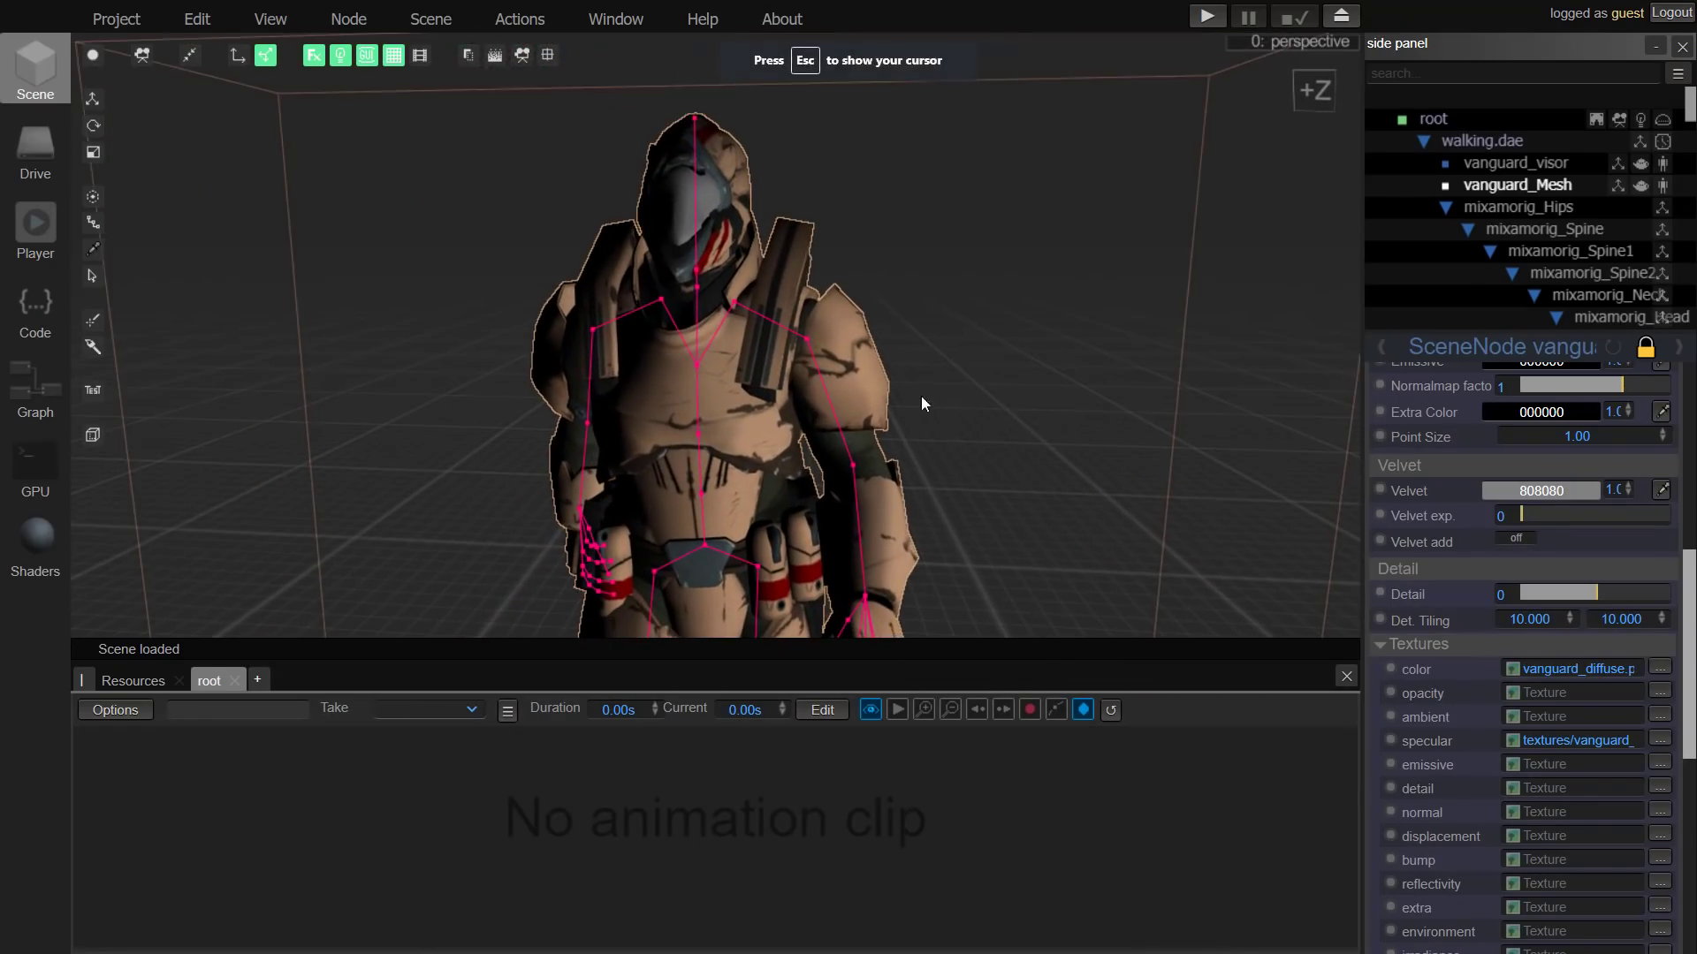
scroll(1590, 728, "down", 2)
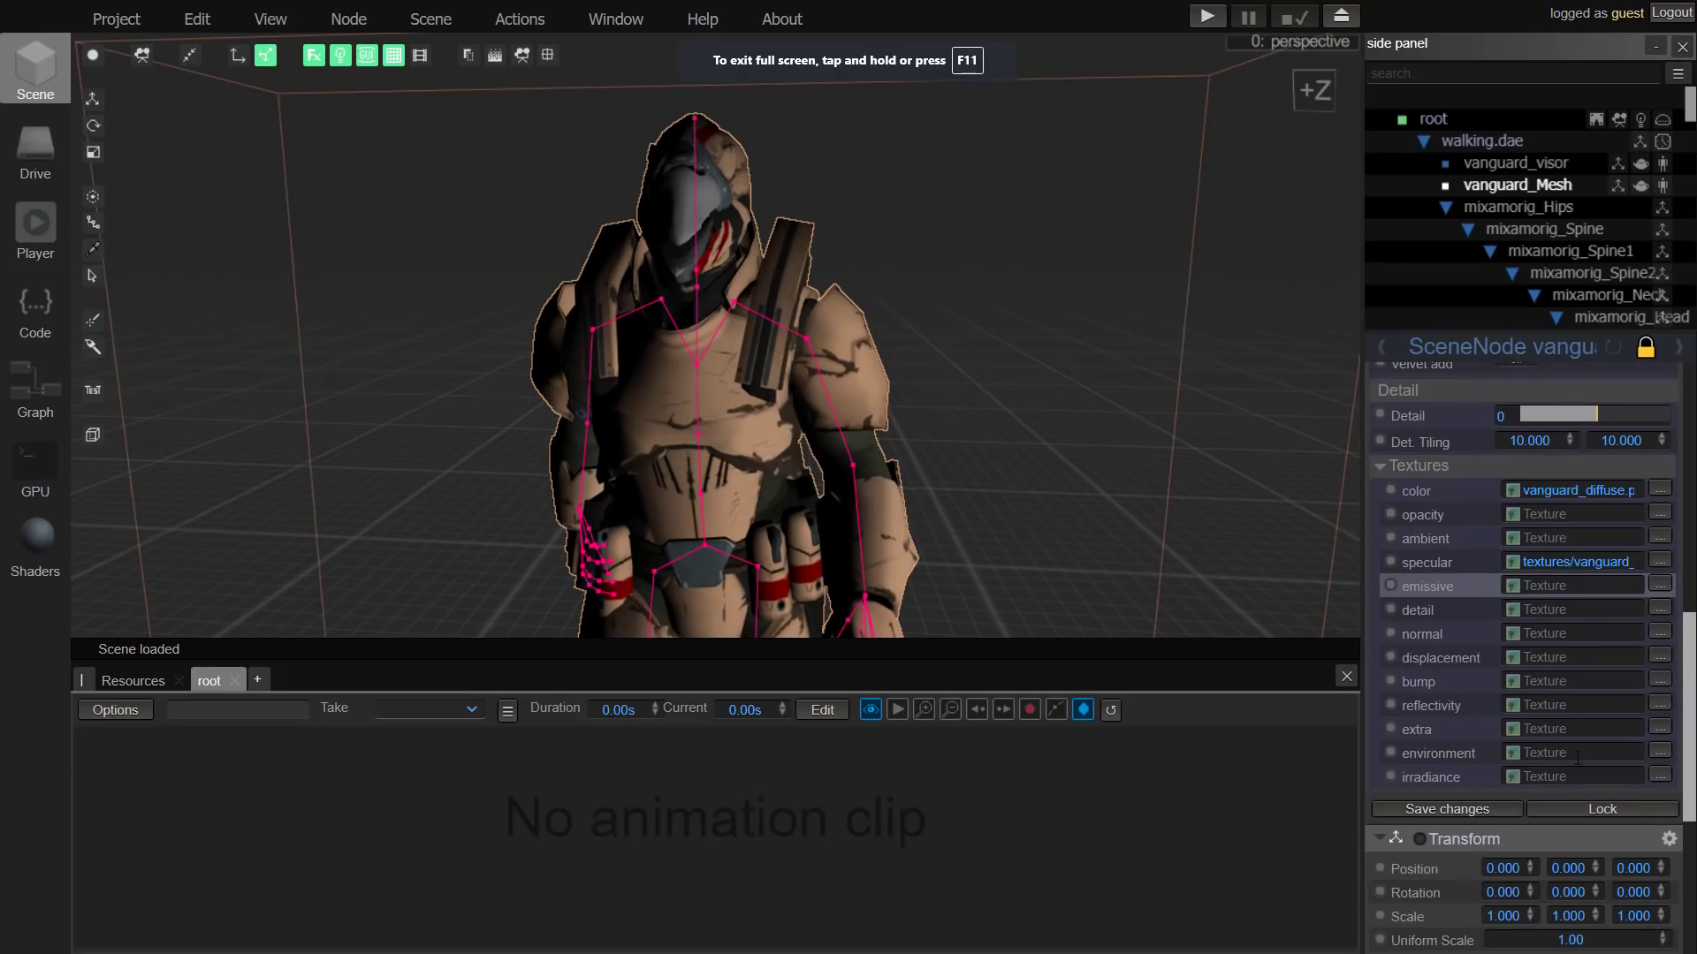
left_click(1660, 634)
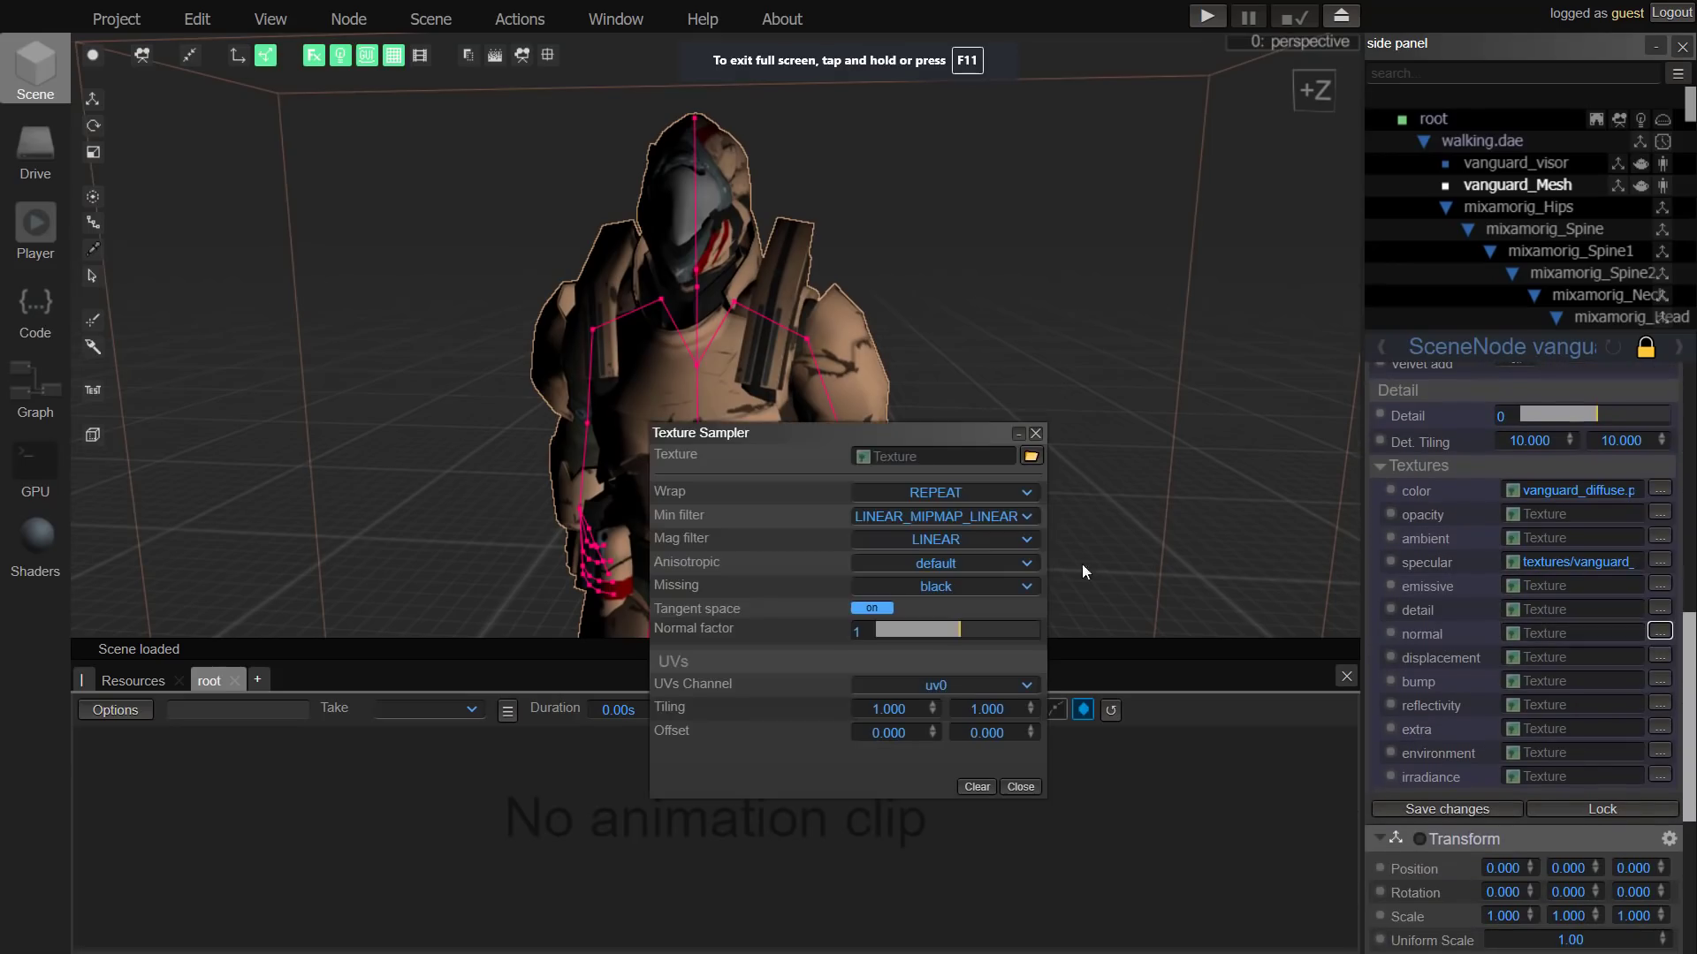
left_click(1032, 458)
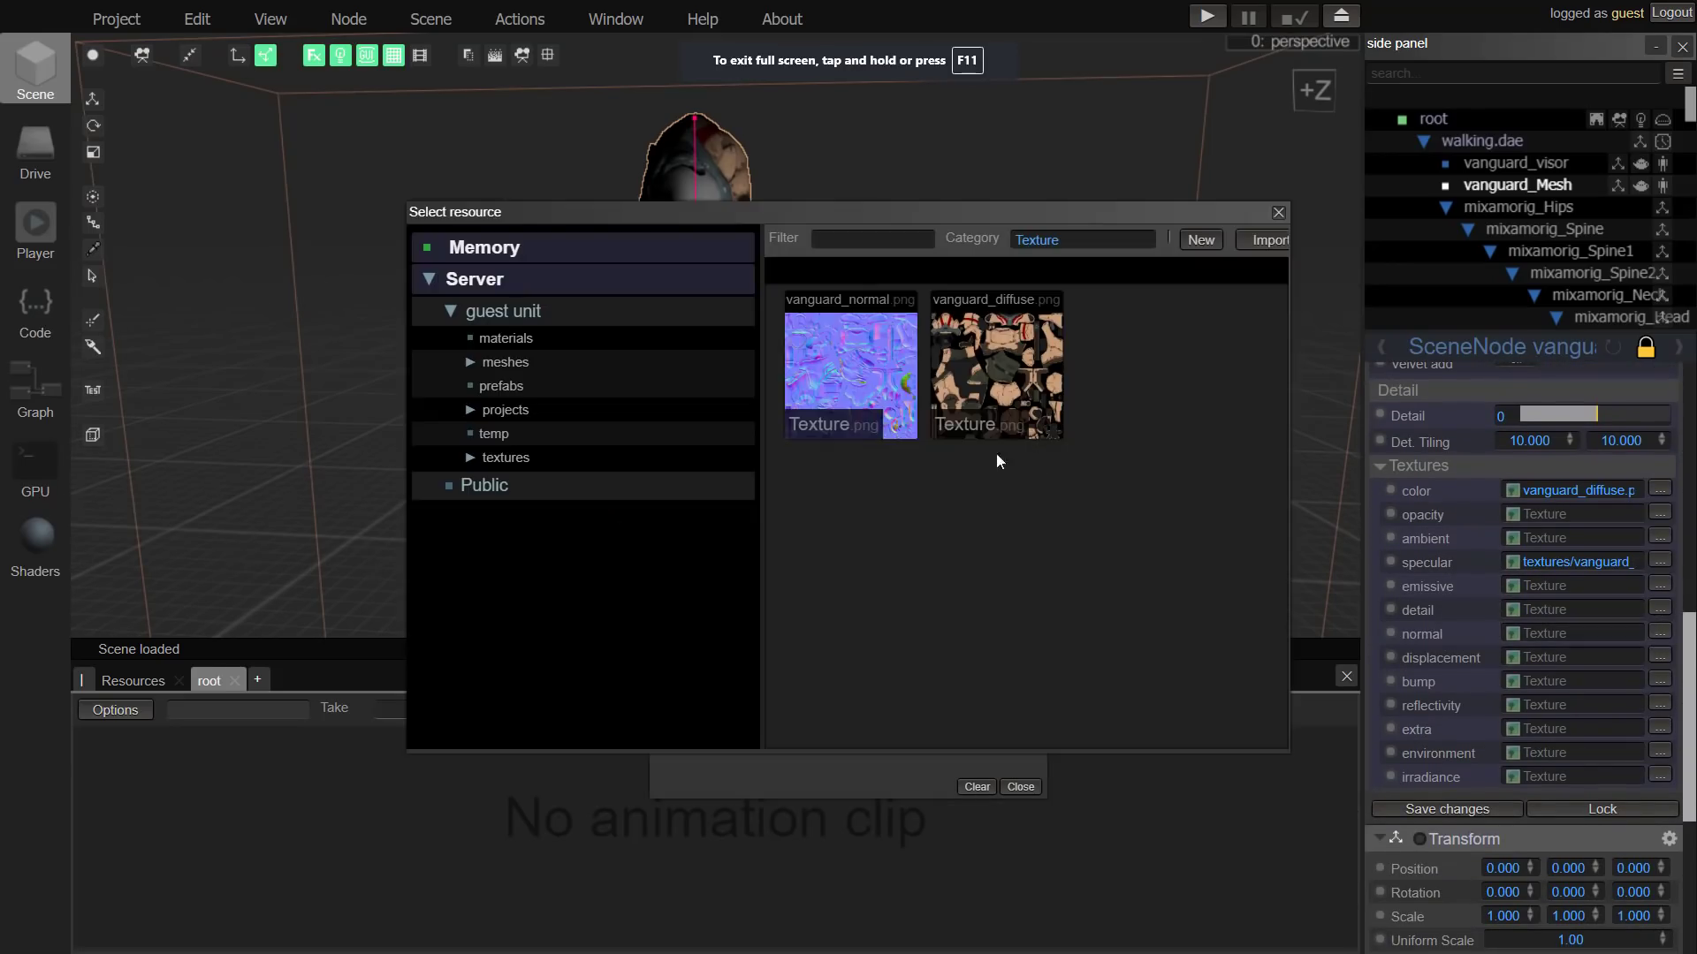
double_click(851, 350)
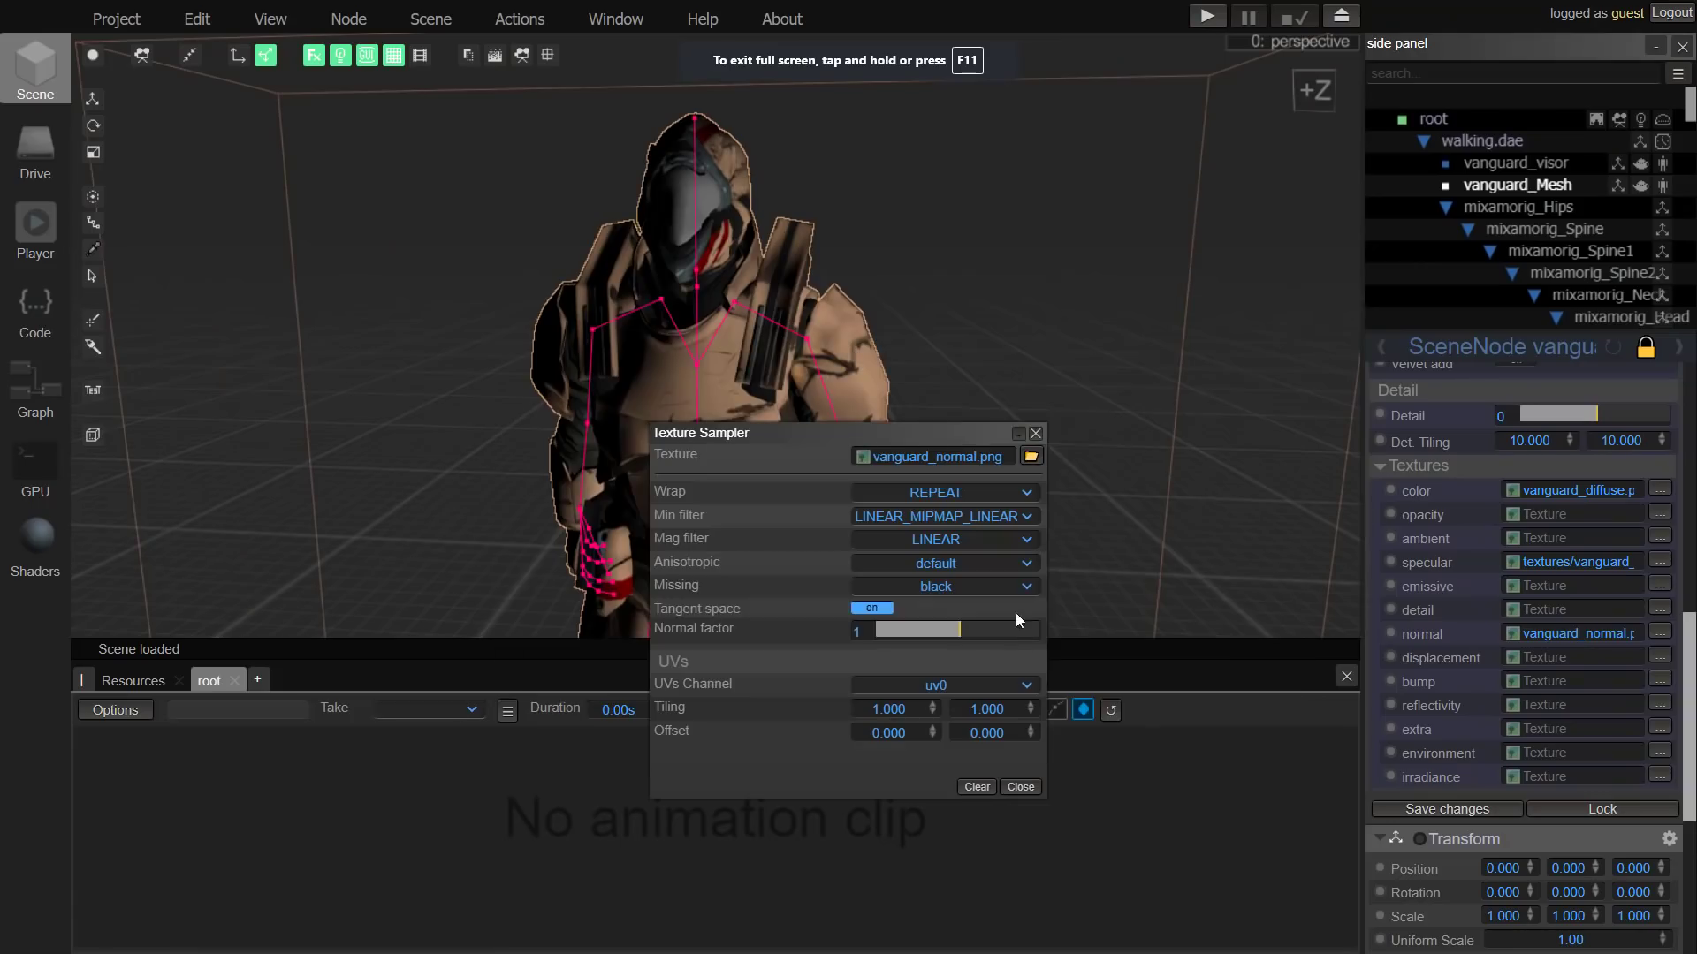
left_click(1021, 786)
scroll(857, 468, "down", 3)
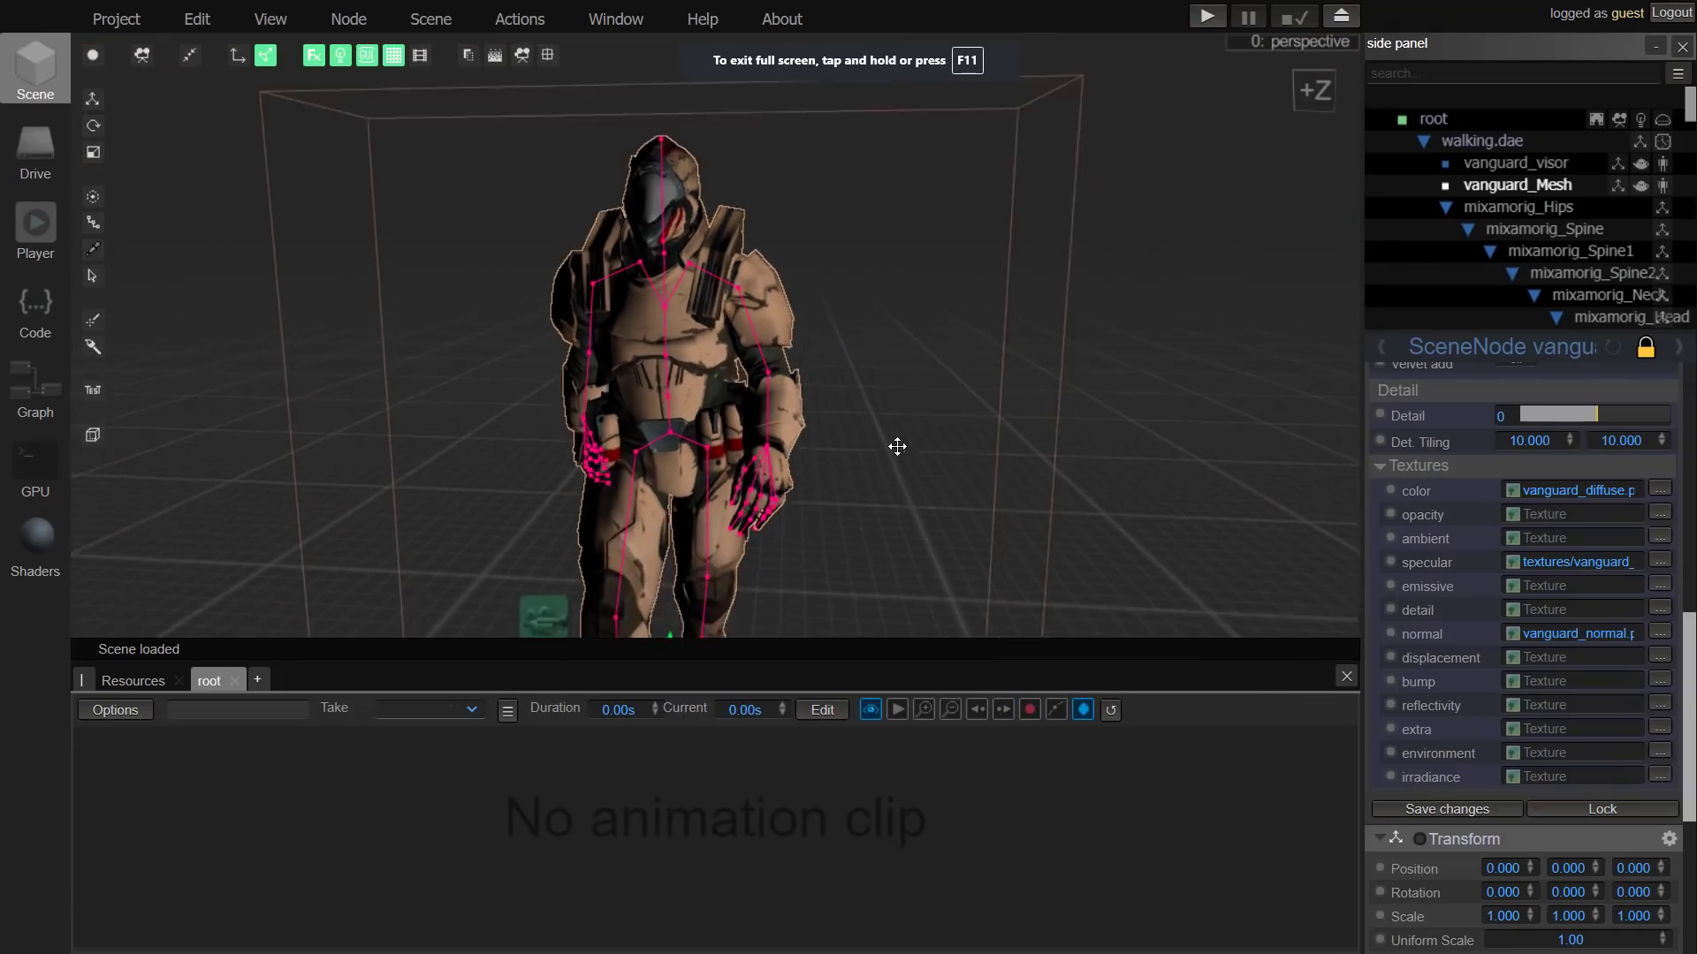
left_click_drag(897, 446, 898, 374)
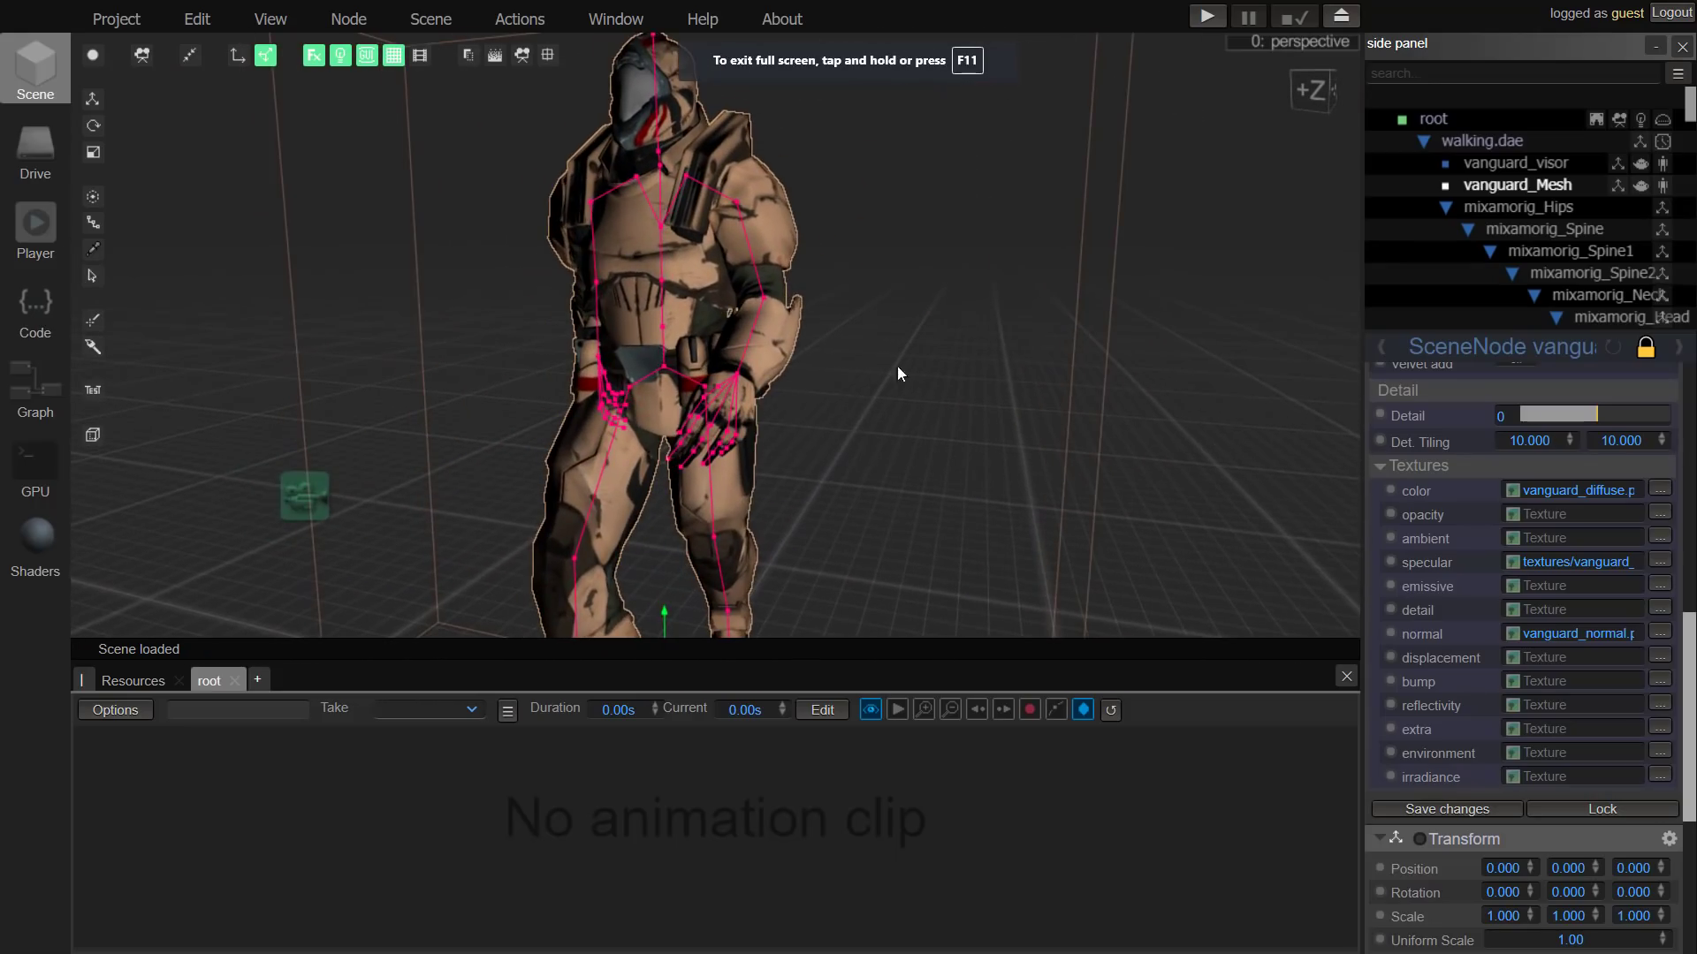
left_click(1208, 17)
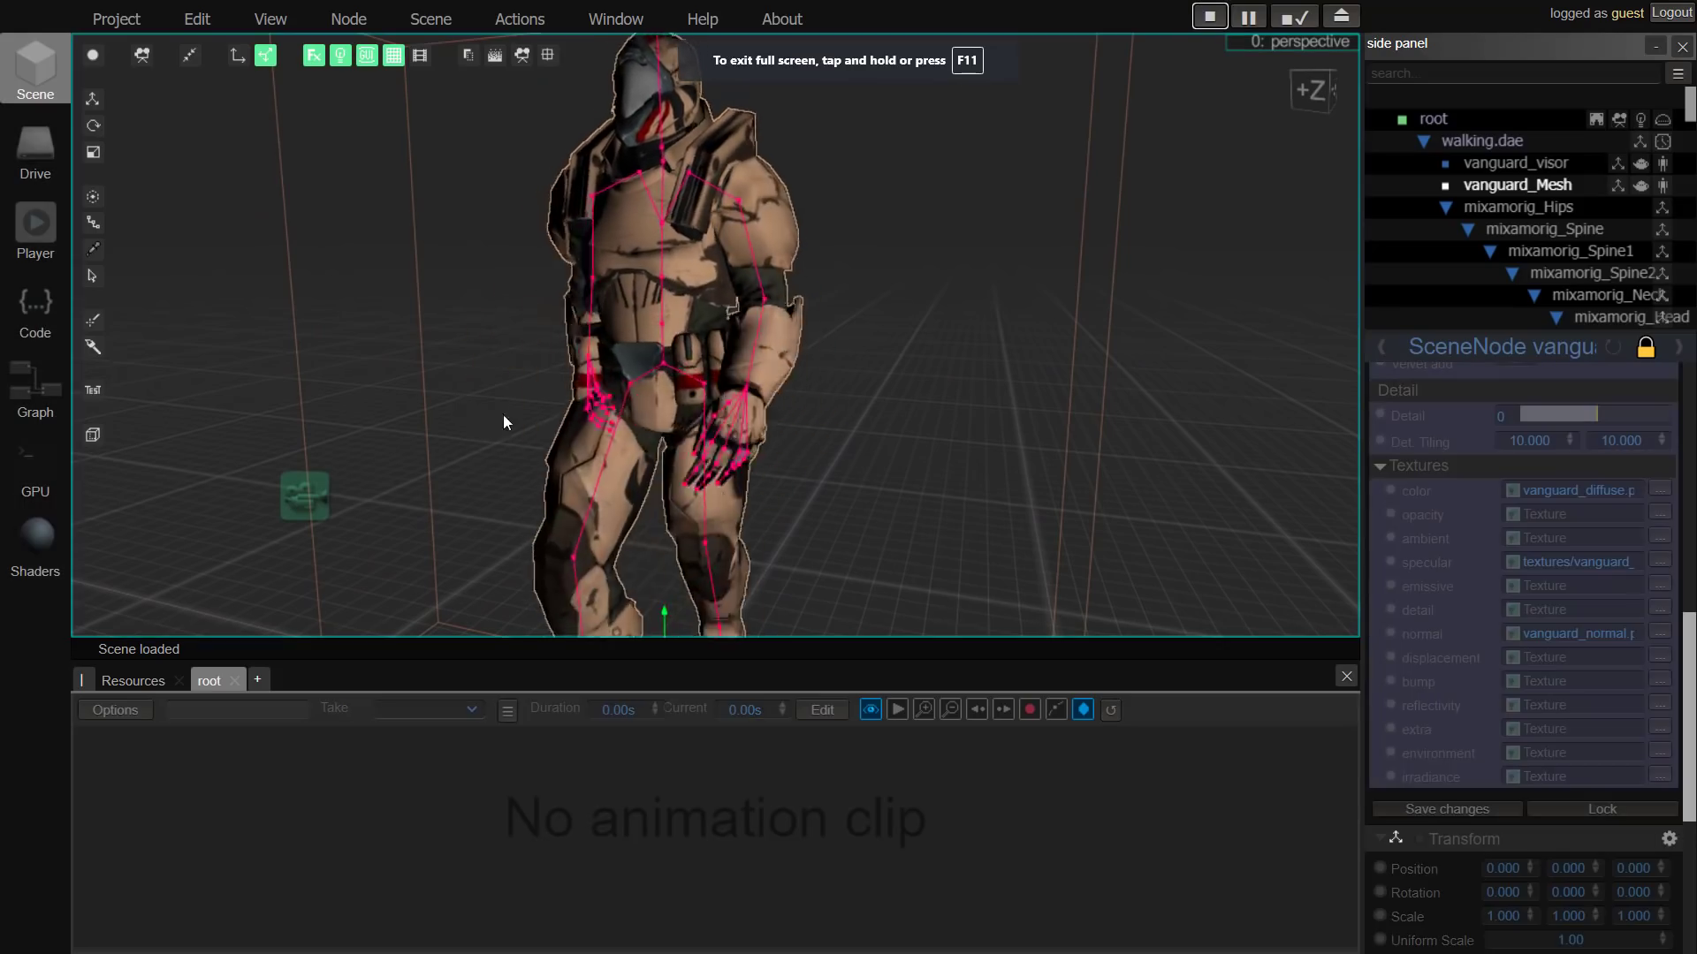
left_click(1210, 16)
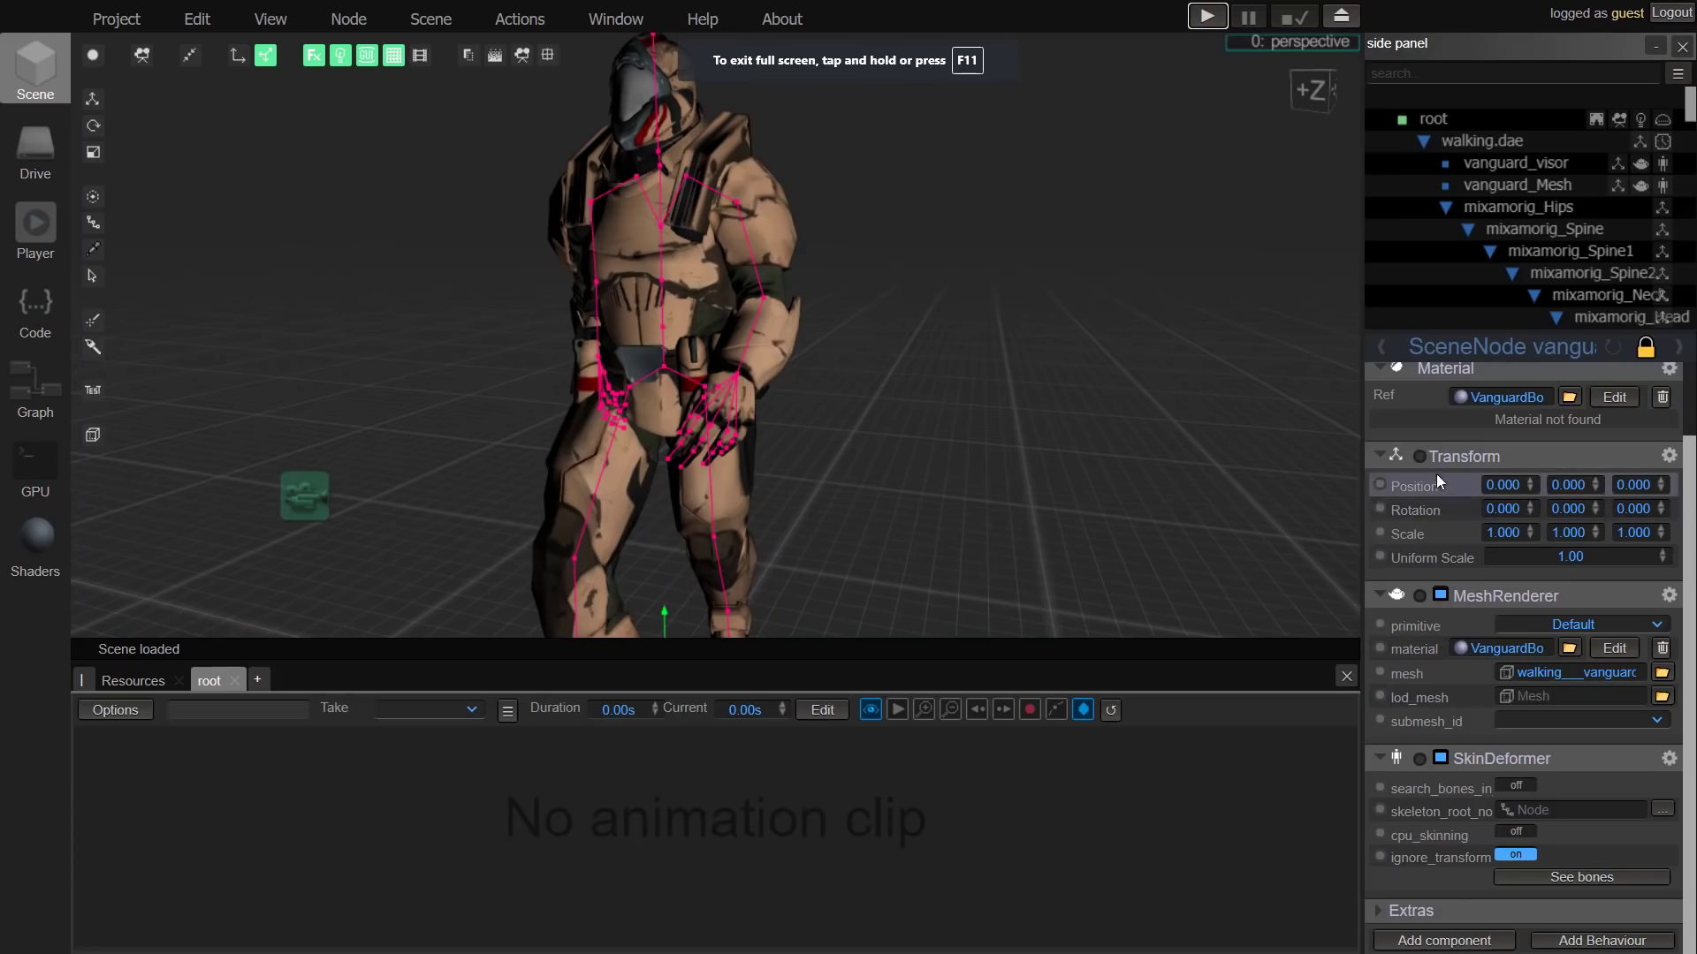
left_click_drag(1060, 491, 856, 480)
scroll(855, 480, "down", 5)
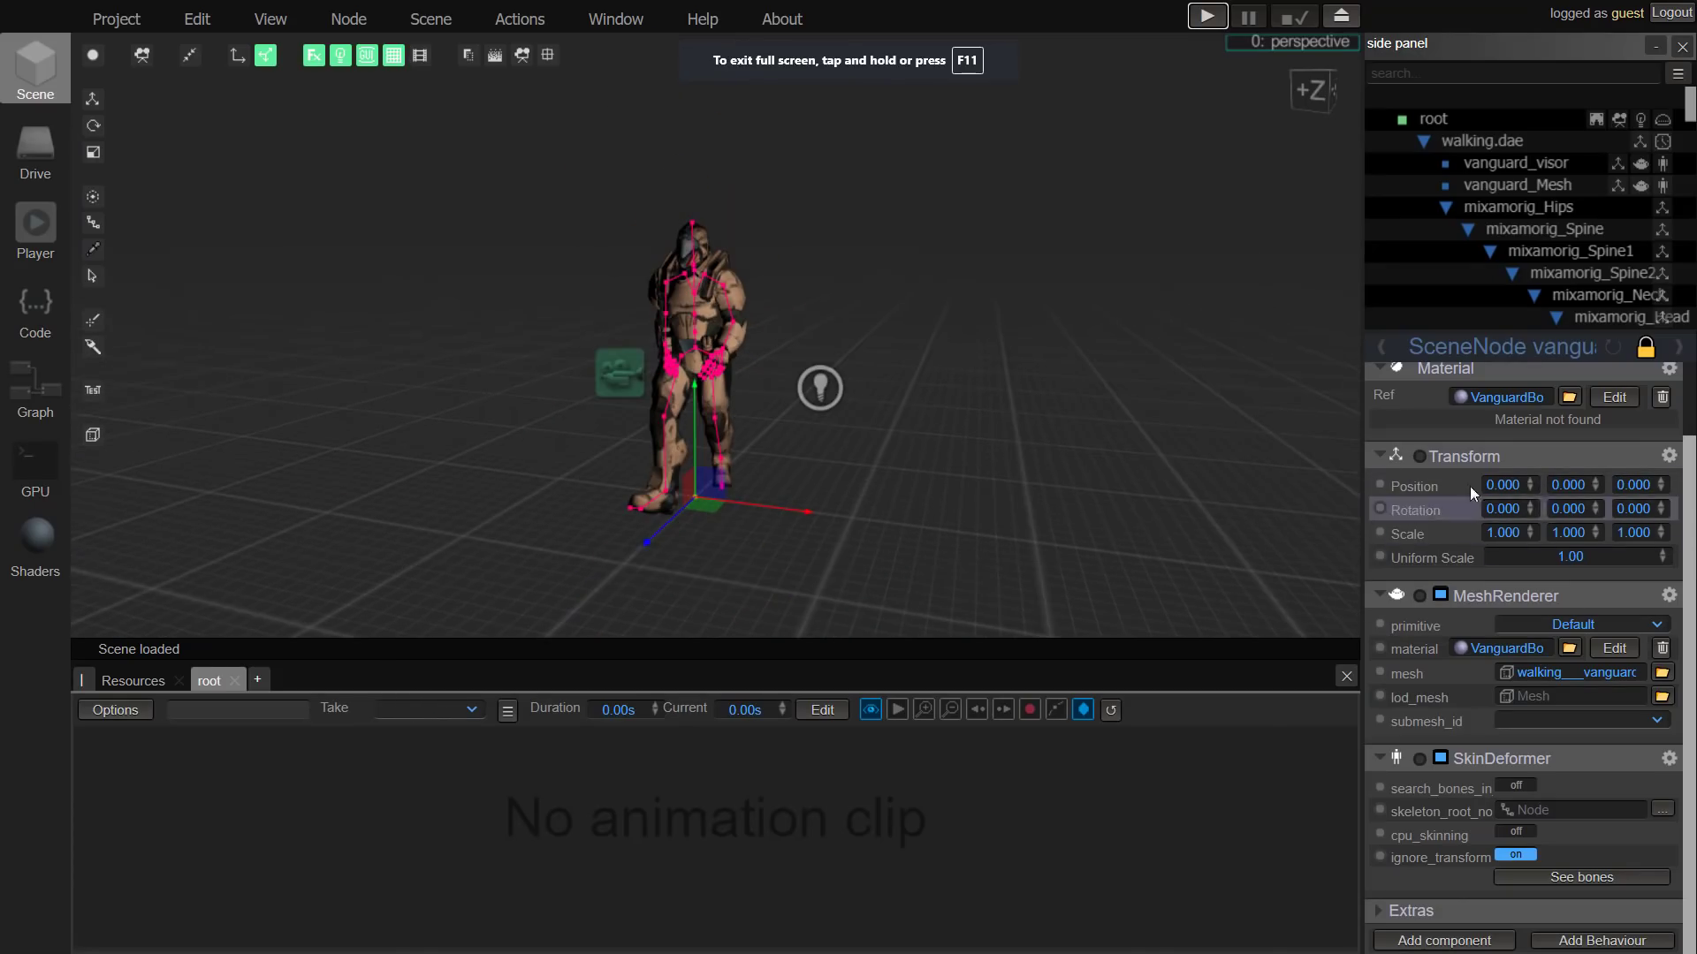
Step: Add a Position track for vanguard_Mesh to the timeline with a keyframe at 0 s
left_click(1379, 485)
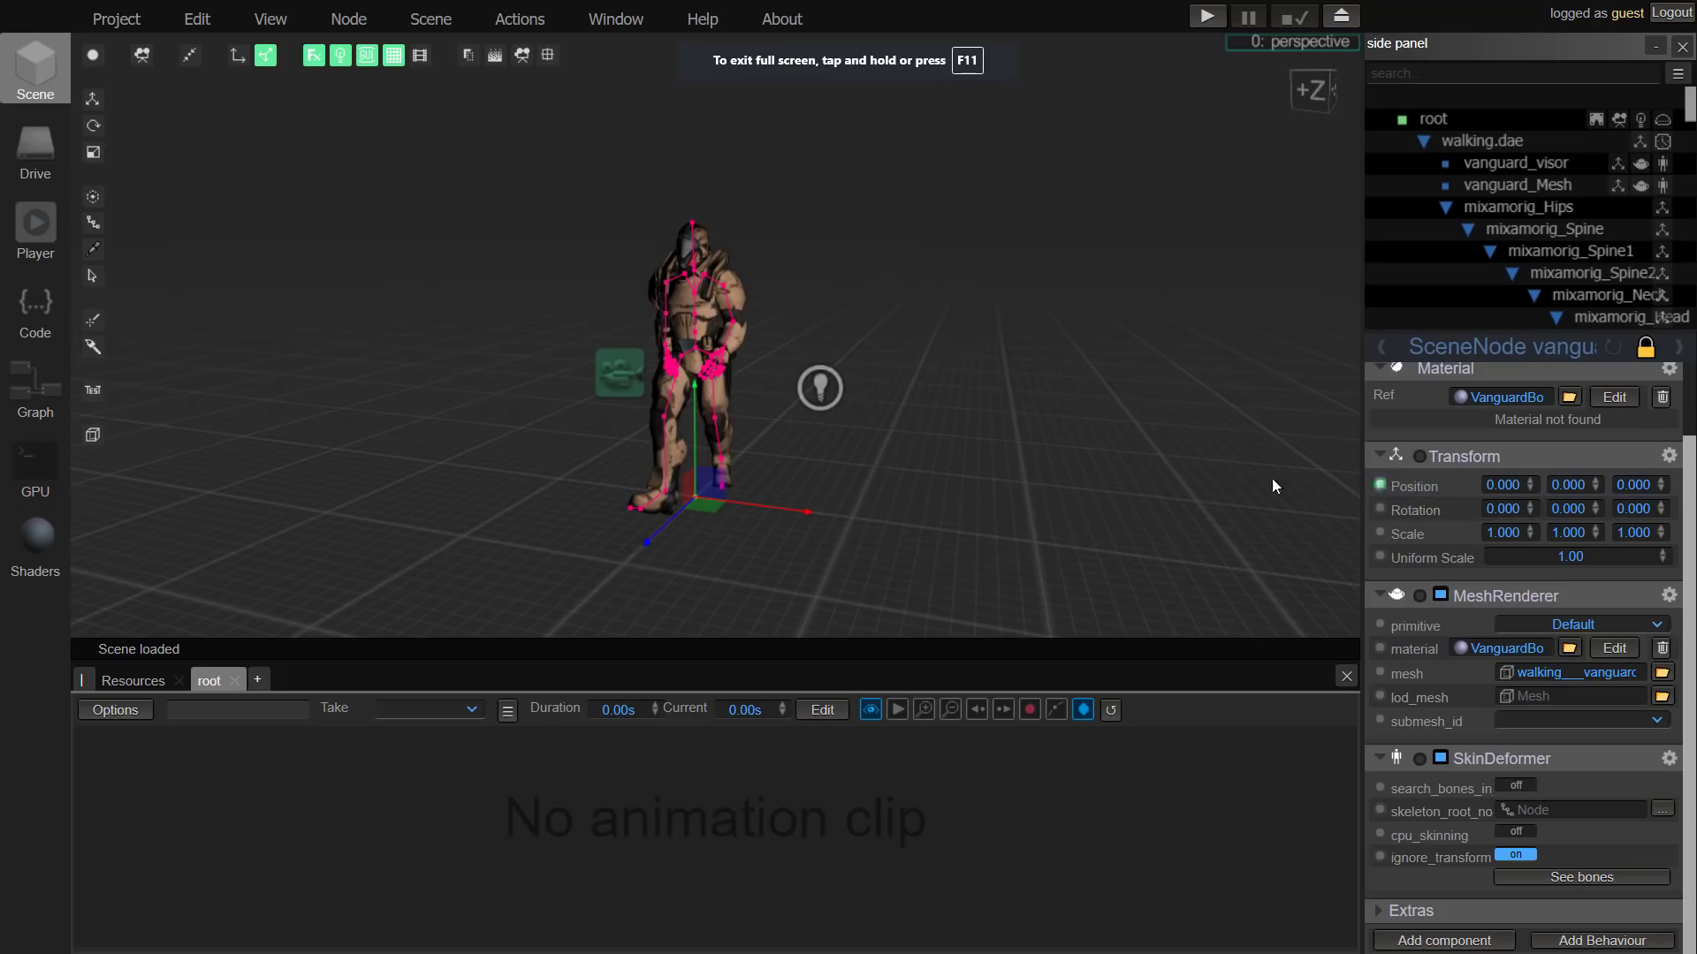
left_click_drag(718, 767, 630, 800)
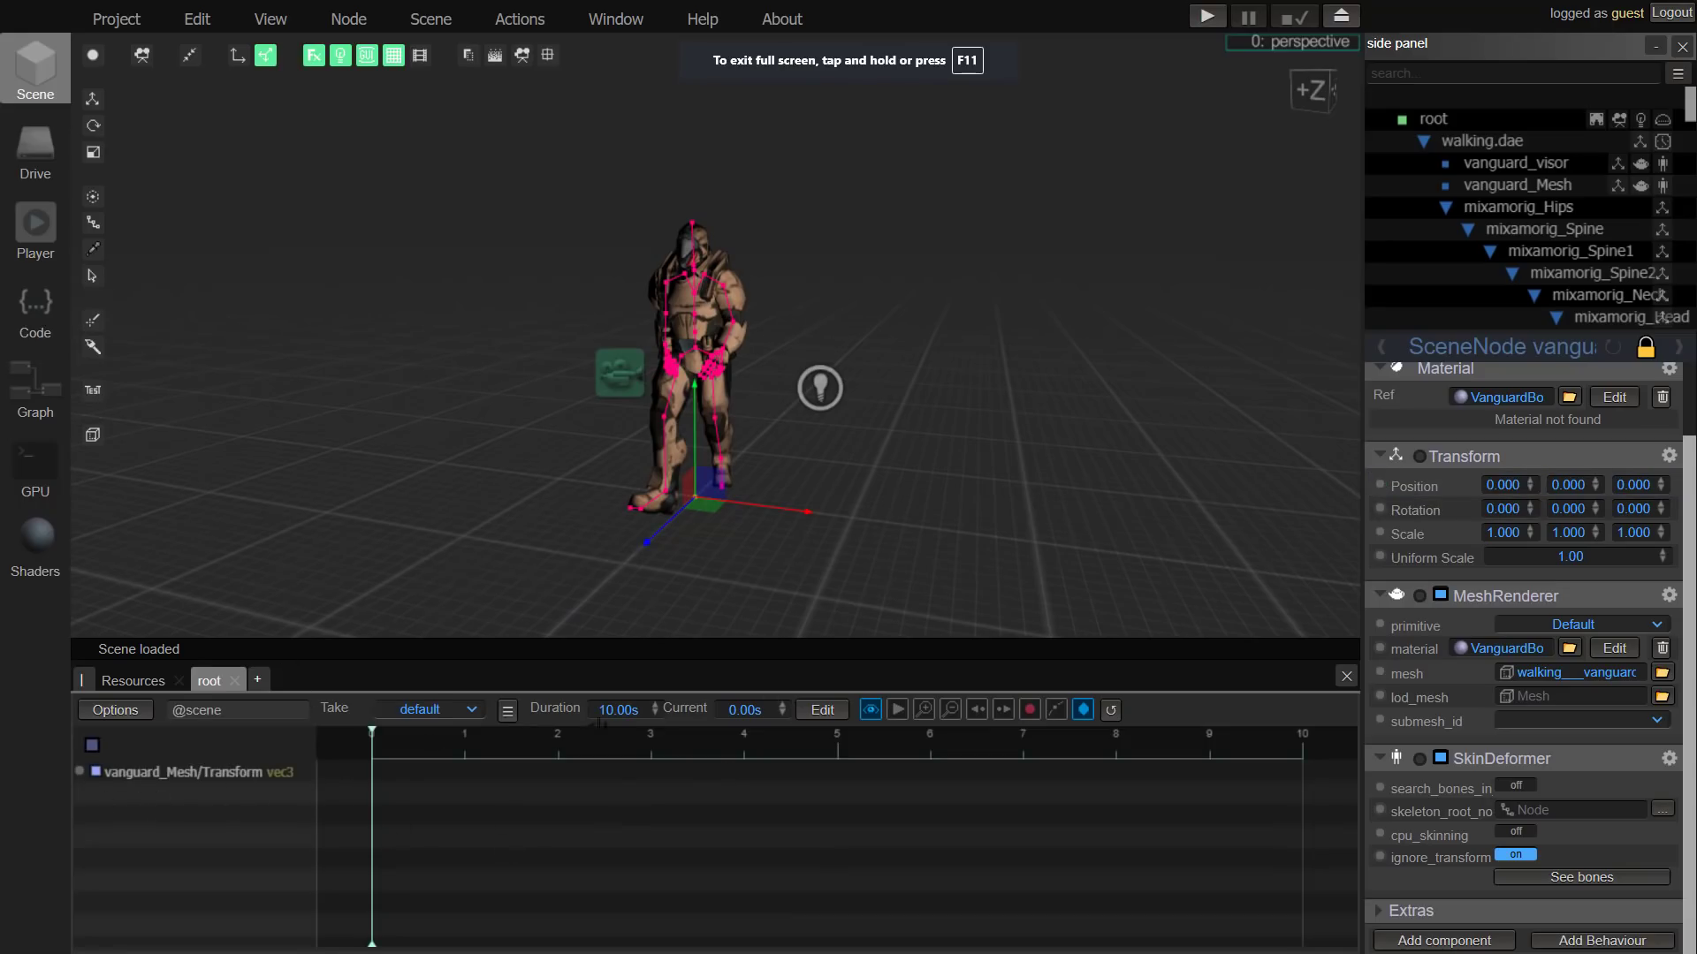
right_click(371, 780)
left_click(446, 796)
left_click(371, 770)
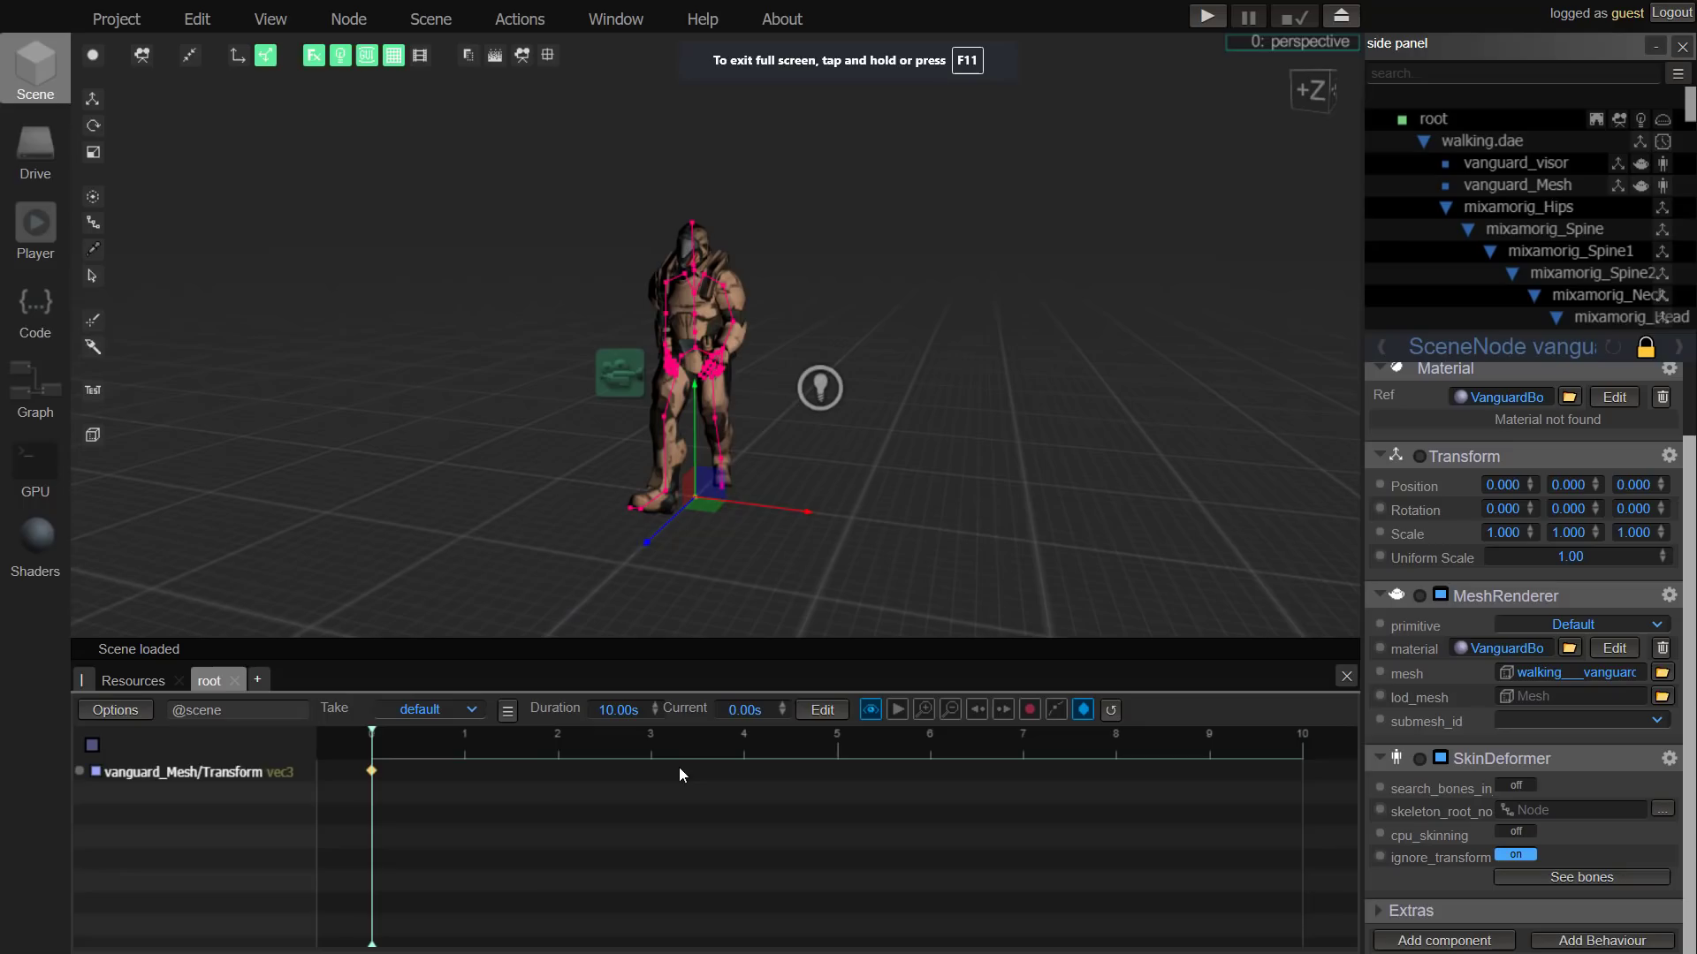
left_click(839, 779)
right_click(836, 774)
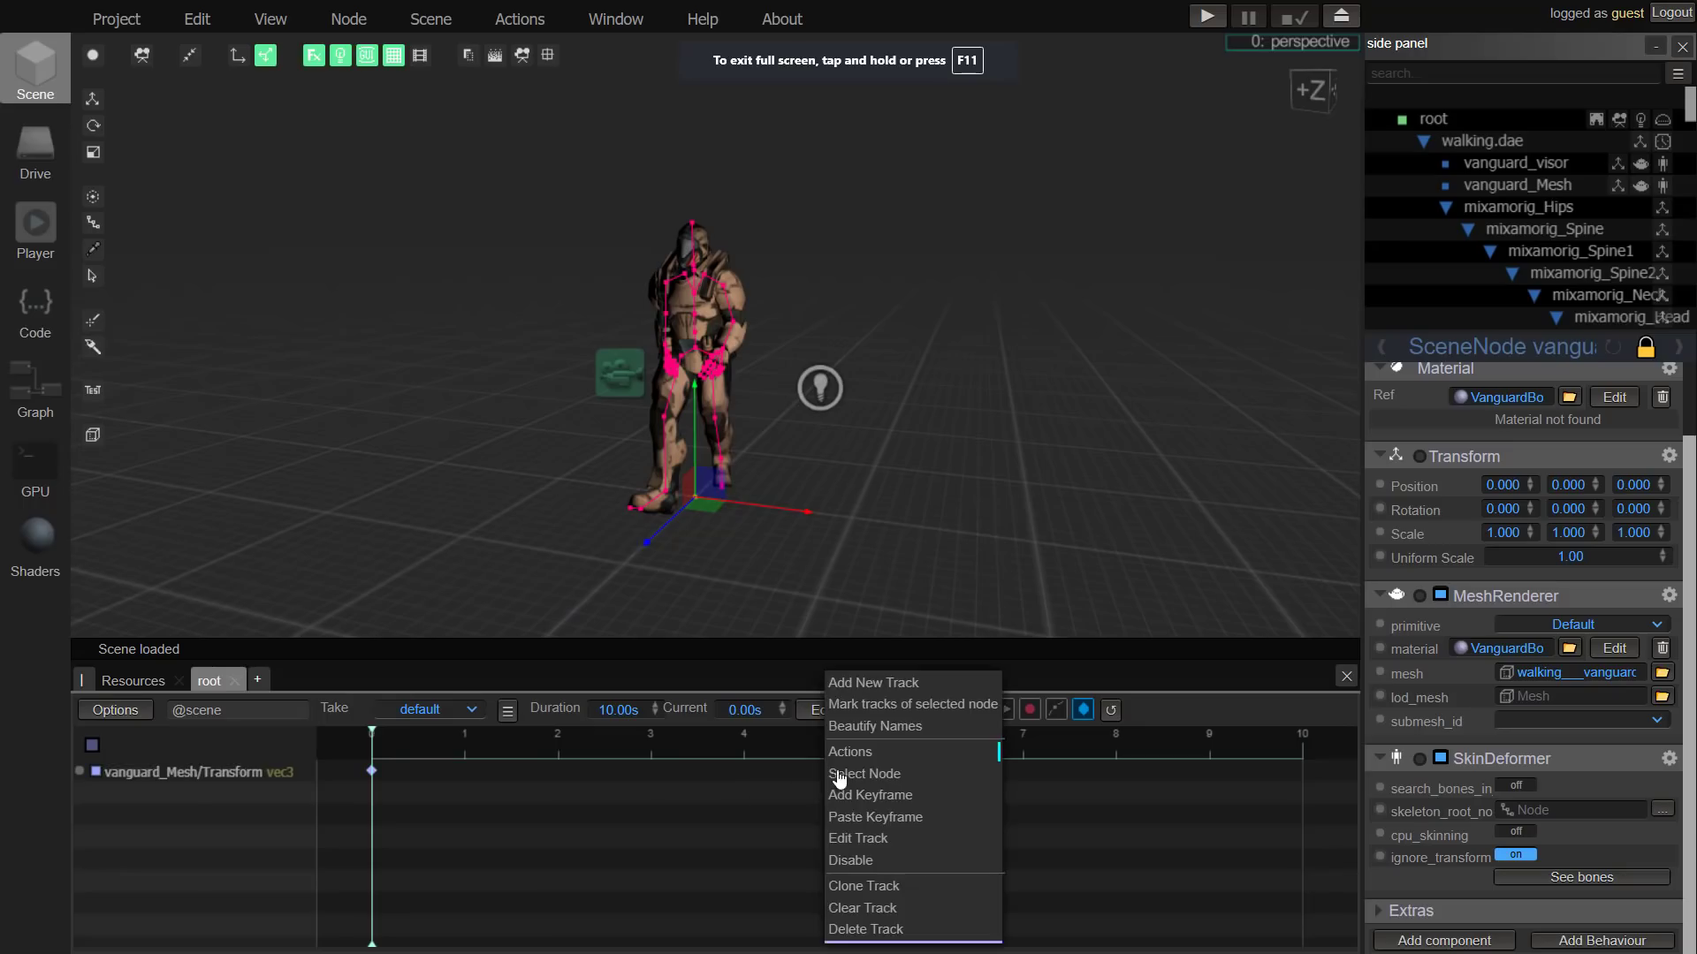
left_click(896, 794)
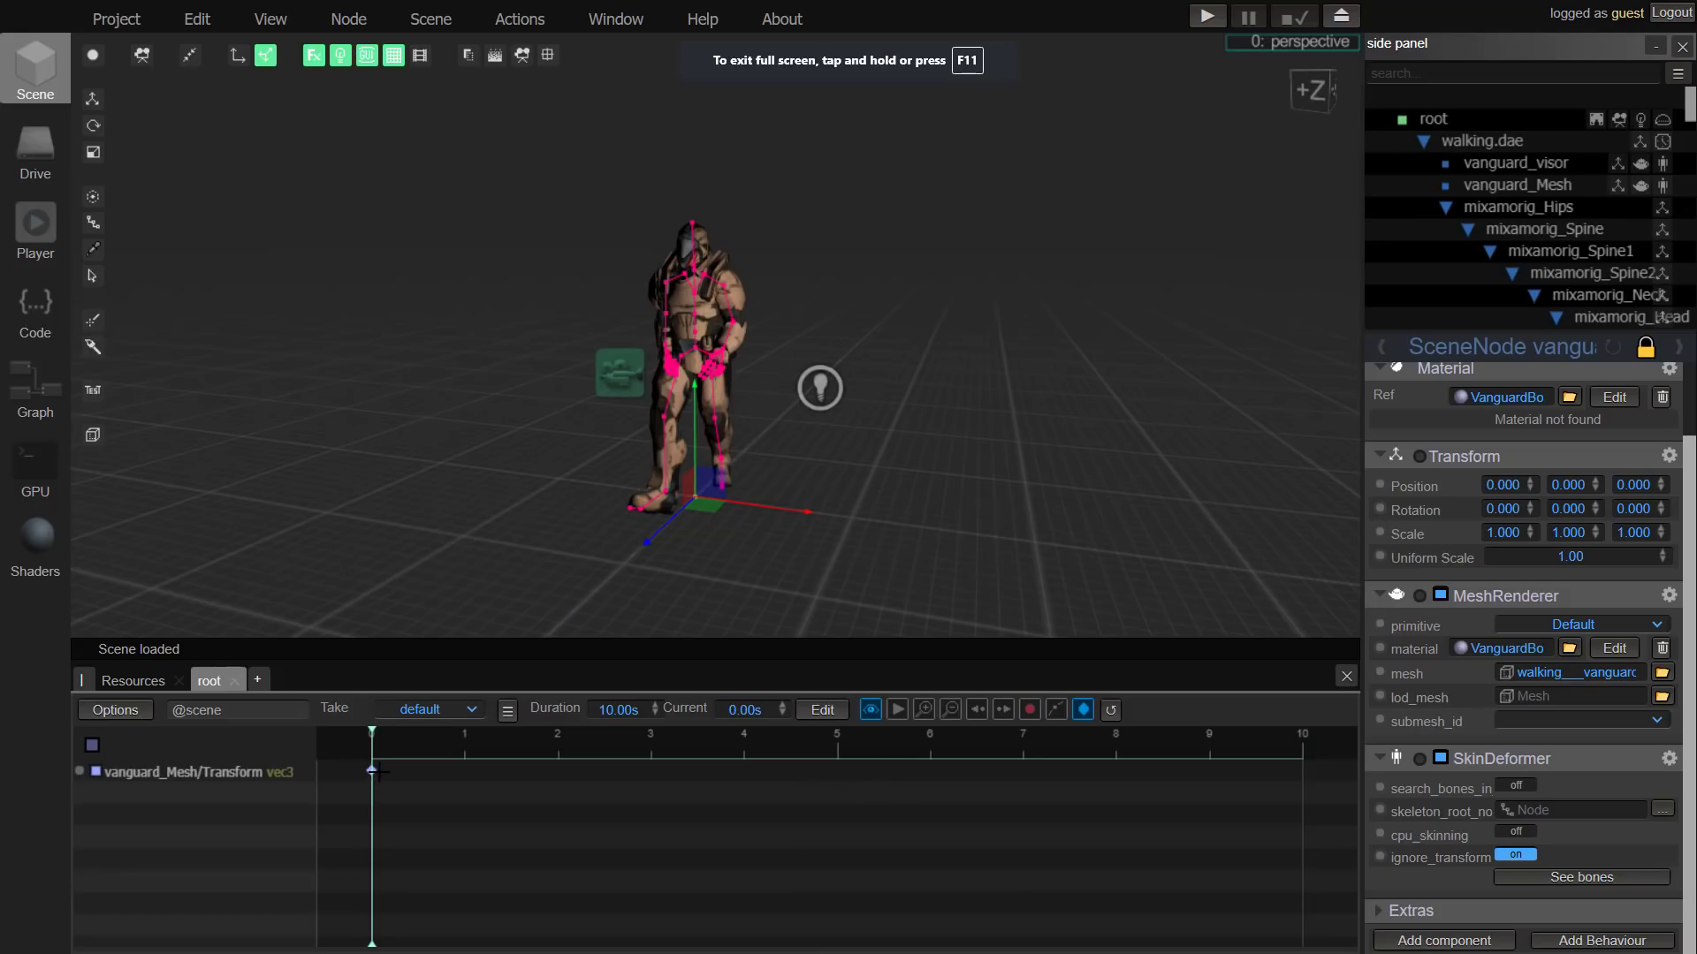
left_click_drag(379, 771, 492, 772)
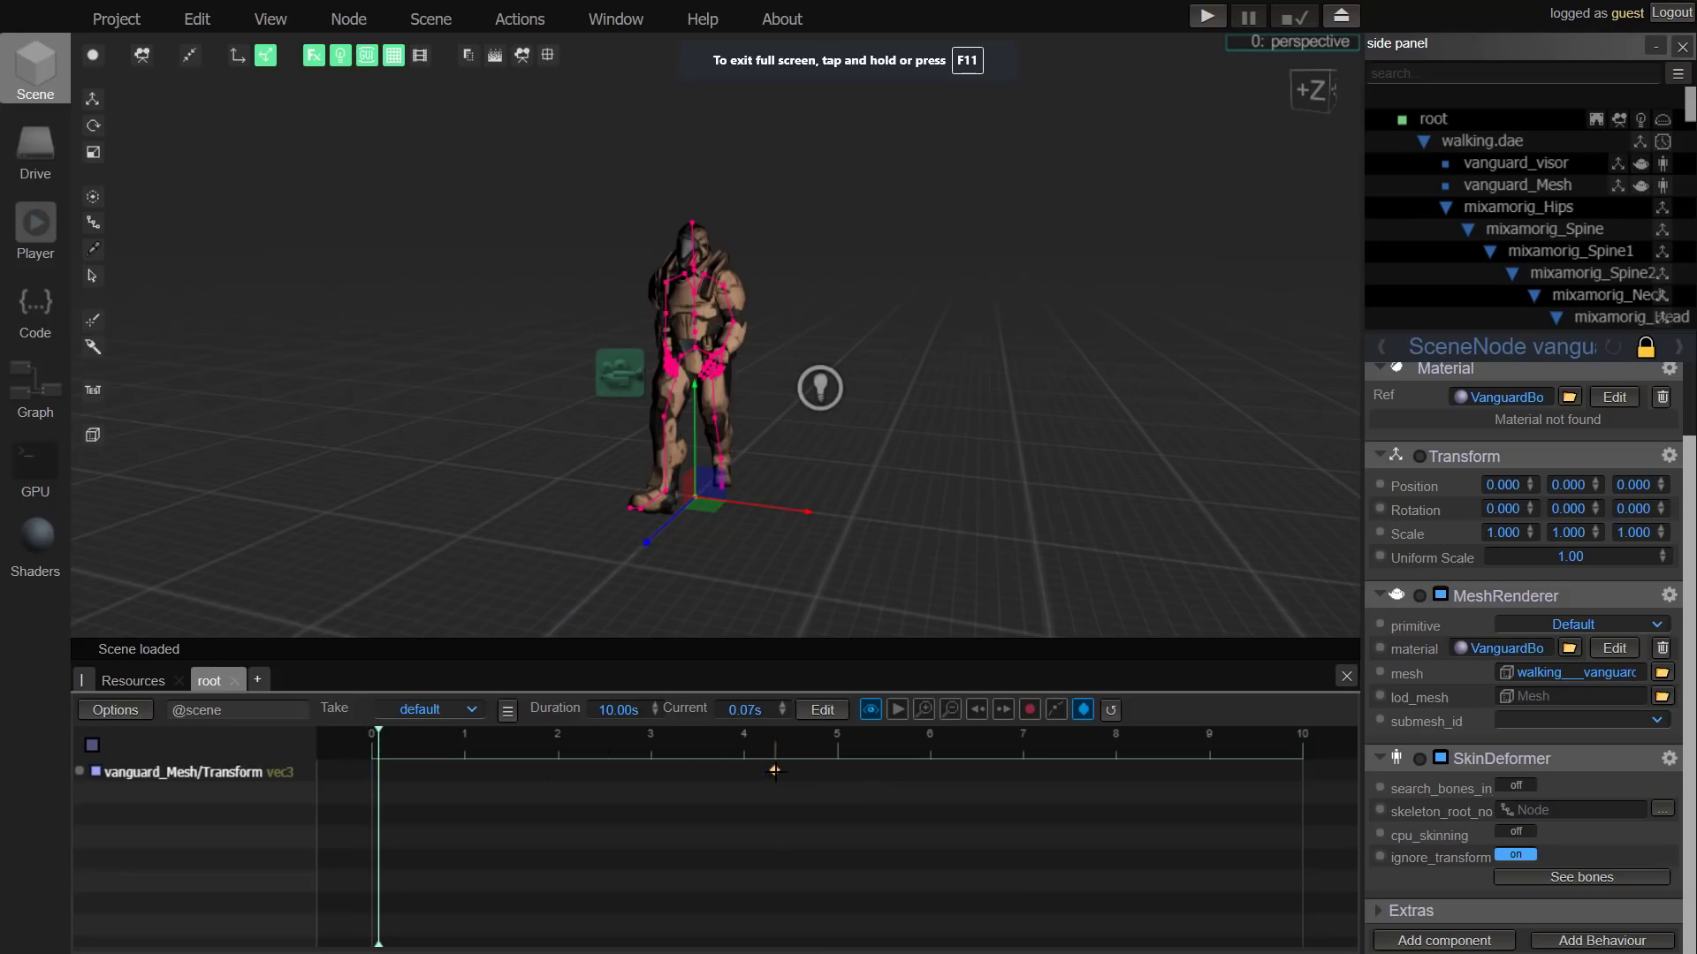
Step: Add a second keyframe at about 4.96 s with position value 12, then play the animation
left_click(774, 771)
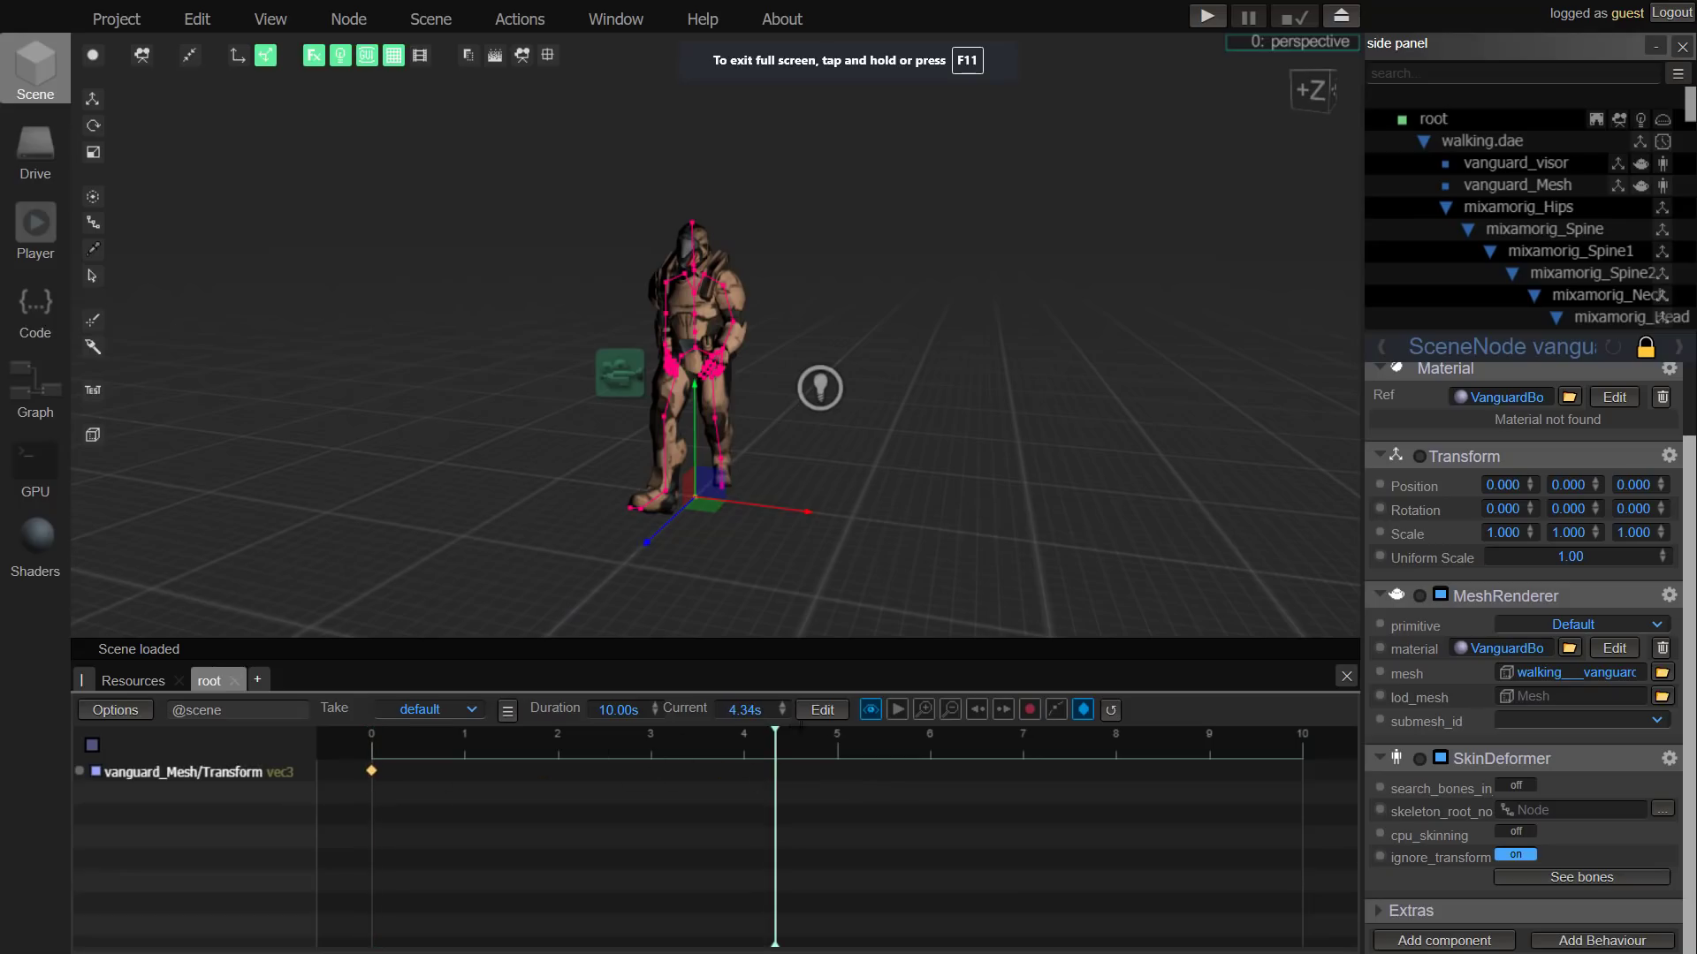
left_click(834, 777)
right_click(834, 777)
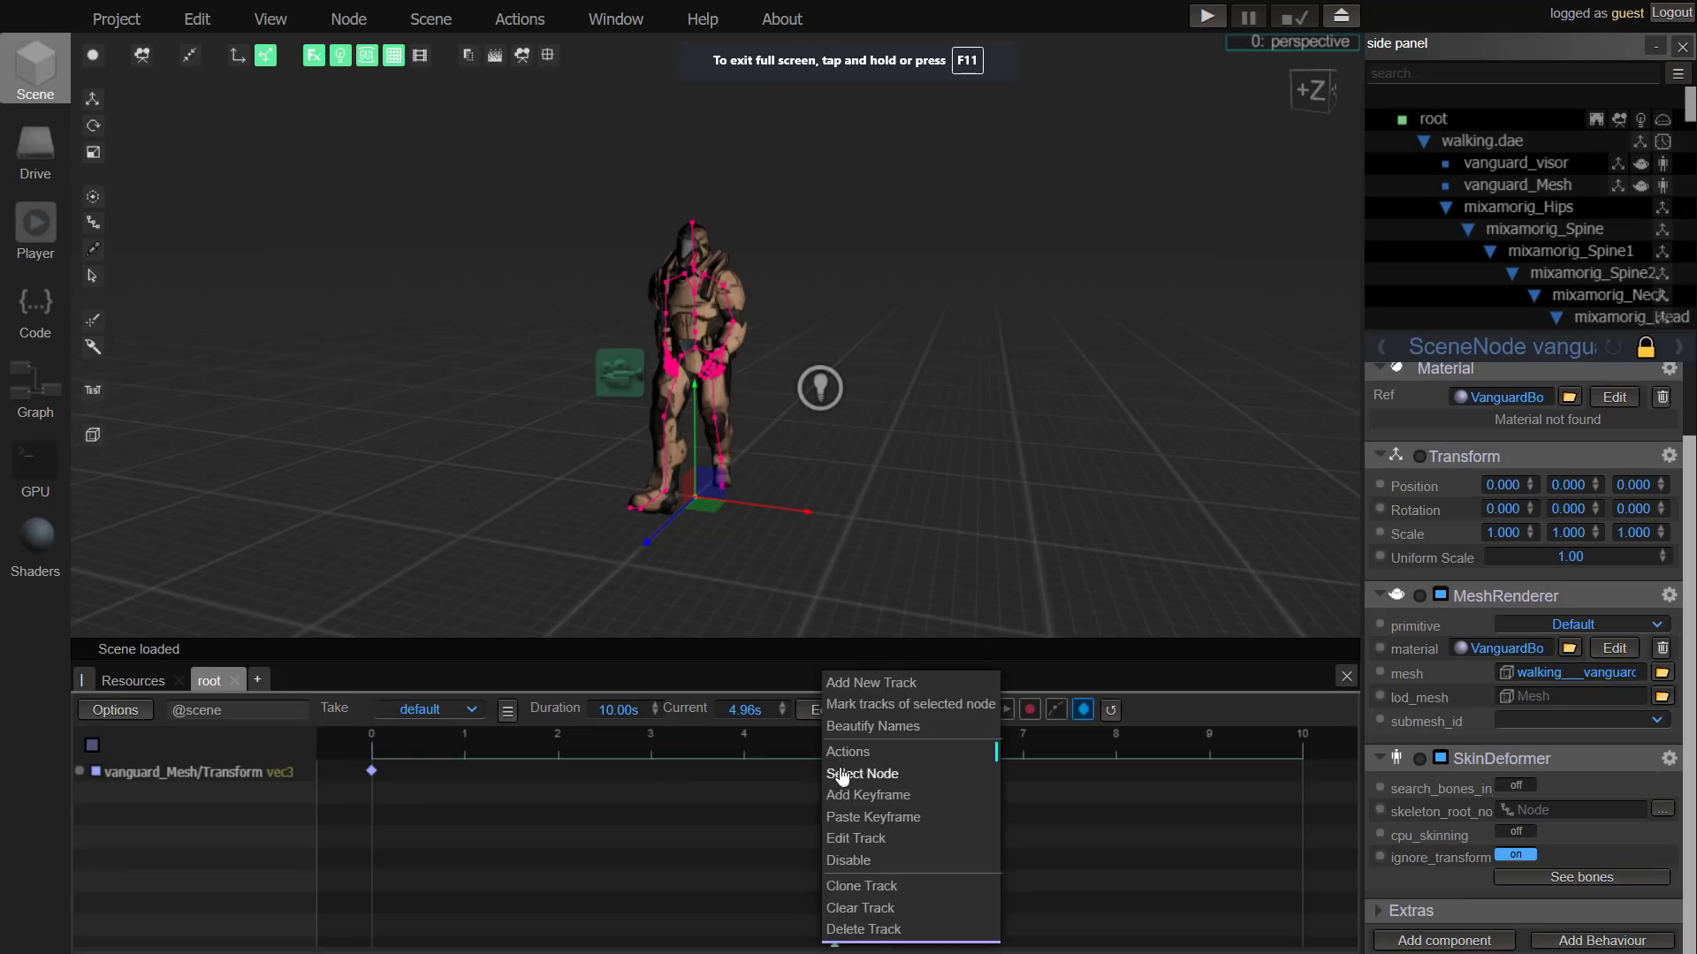
left_click(871, 795)
double_click(835, 770)
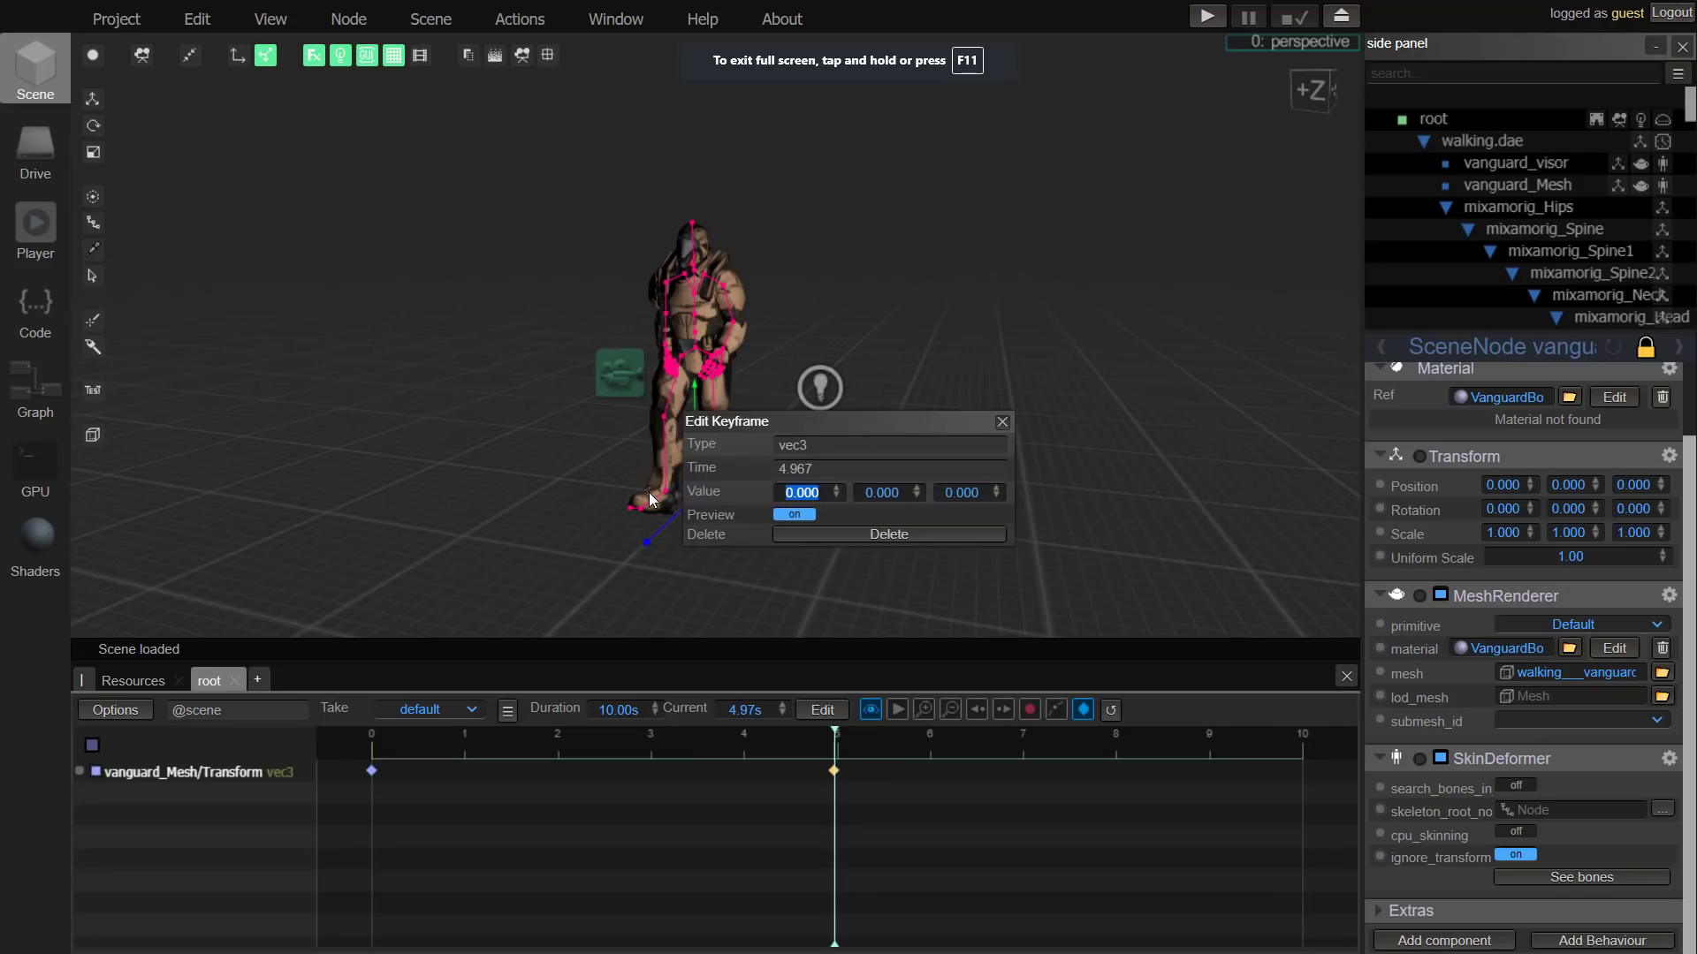
left_click(796, 488)
type("12")
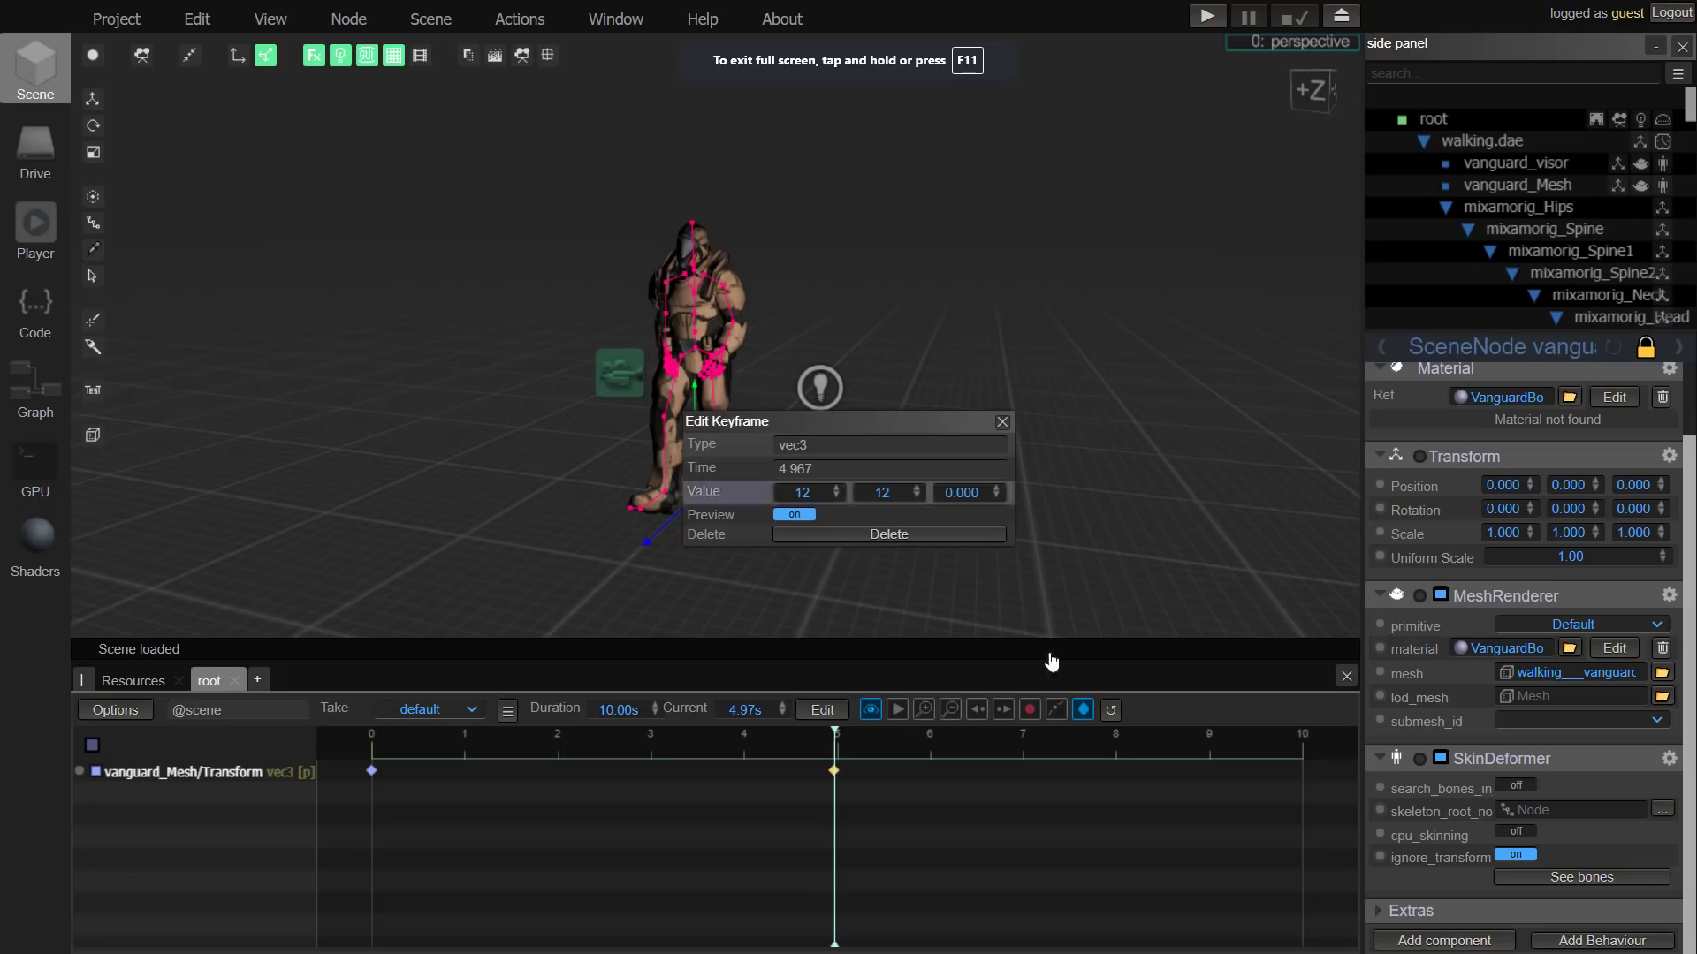
left_click(1003, 423)
left_click(898, 710)
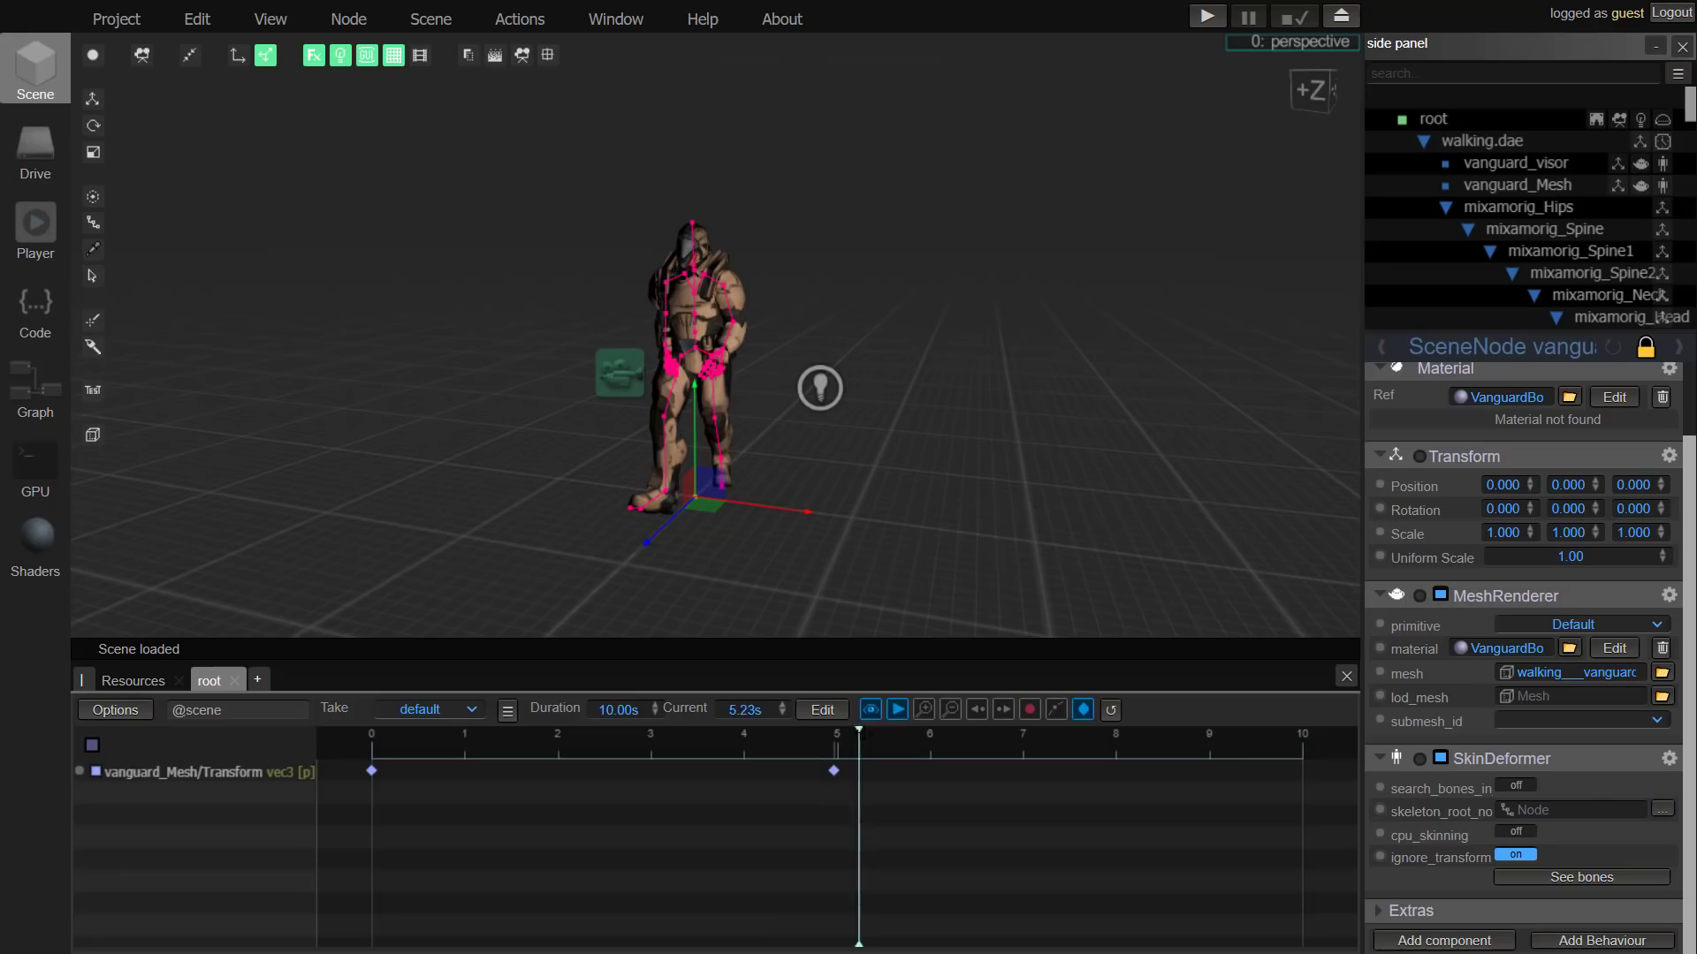
key("space")
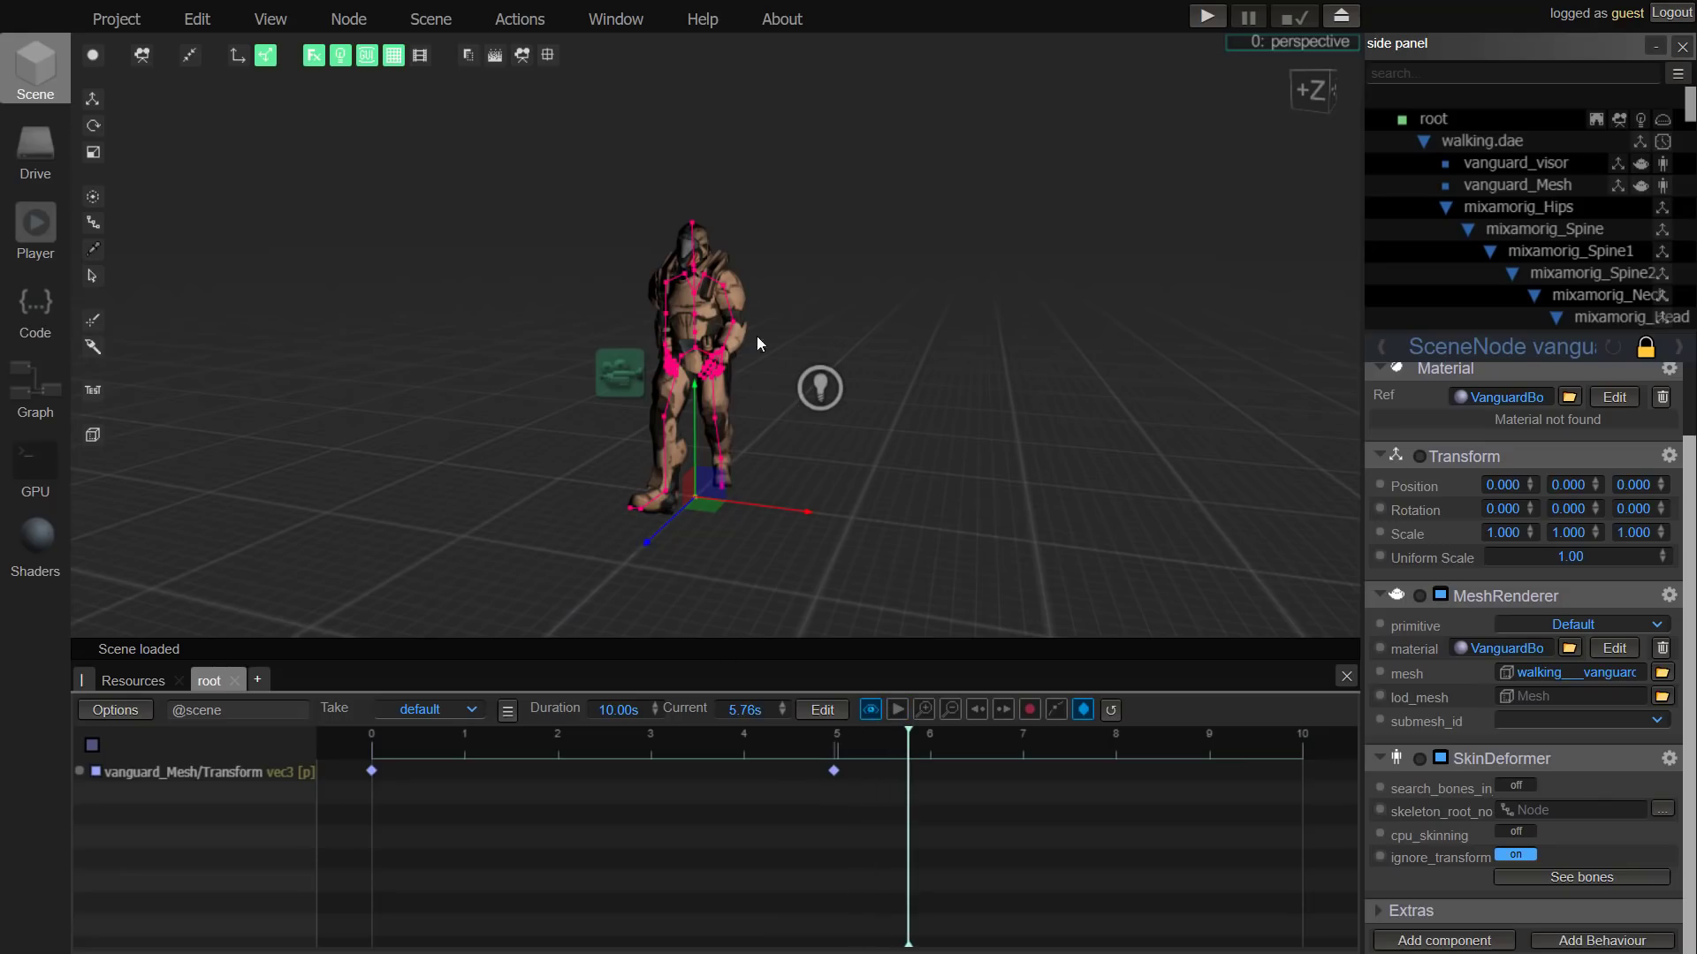
Step: Add walking.dae's PlayAnimation mode as a timeline track and close the root timeline
left_click(1449, 147)
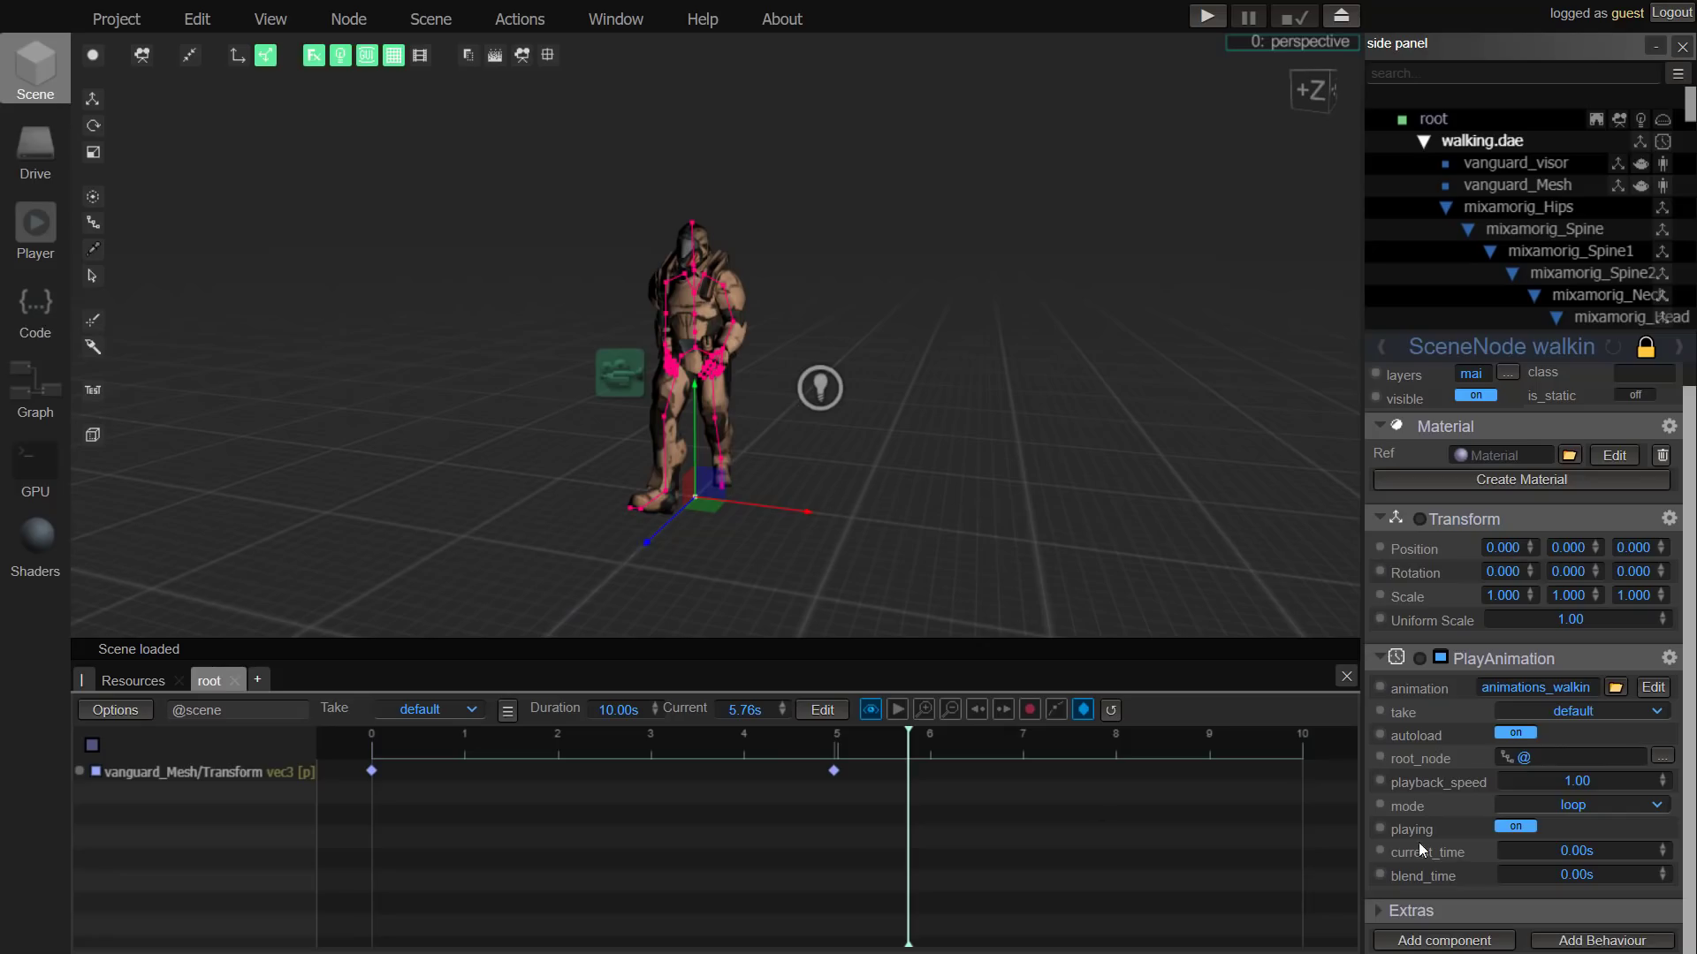
left_click_drag(1206, 813, 616, 893)
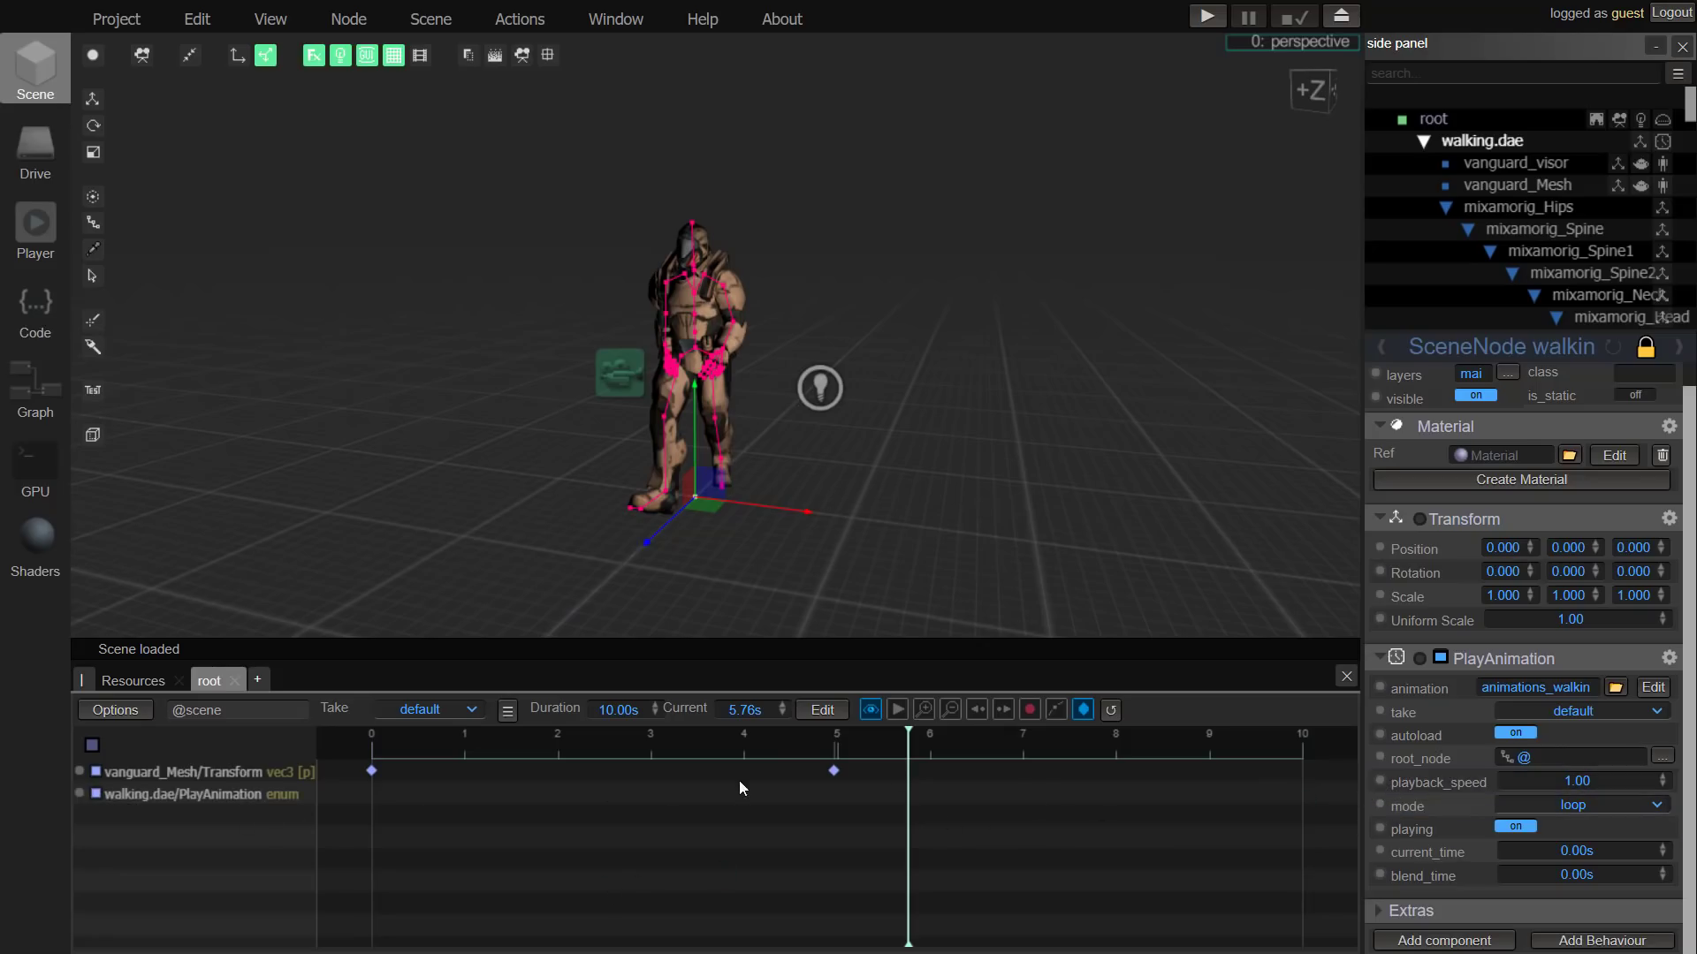
left_click(235, 680)
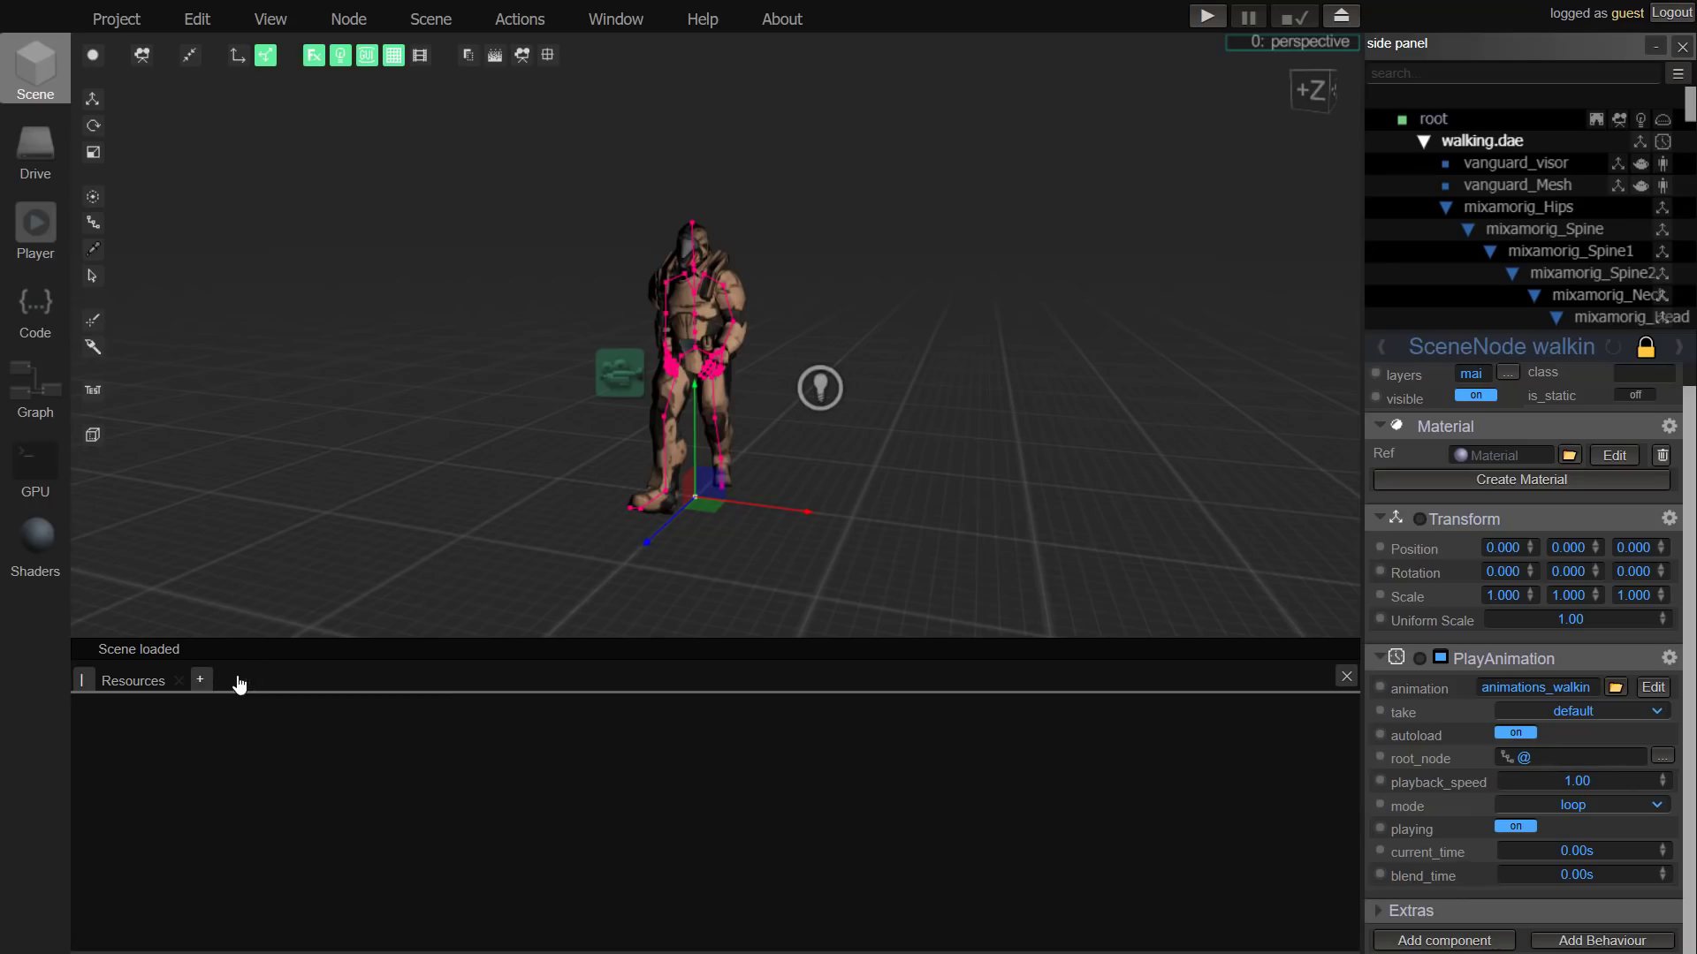
Step: Browse the public Resources down to the projects examples folder
left_click(142, 682)
scroll(787, 807, "down", 3)
scroll(791, 811, "up", 2)
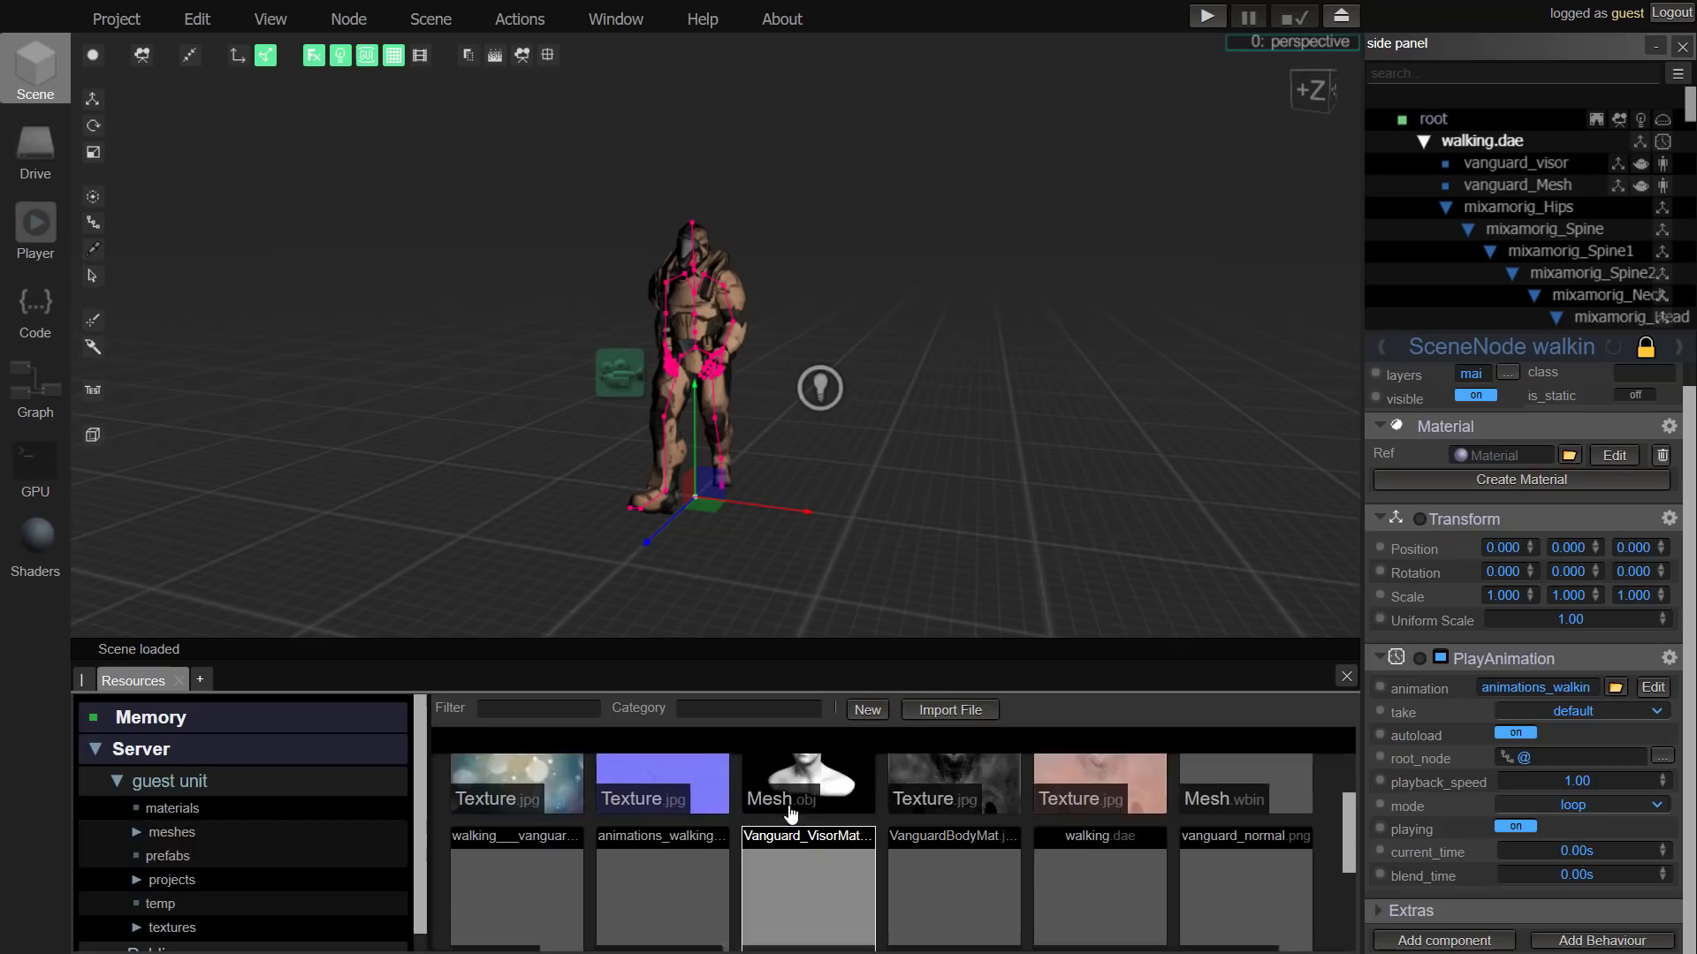
scroll(791, 811, "down", 1)
scroll(181, 835, "down", 1)
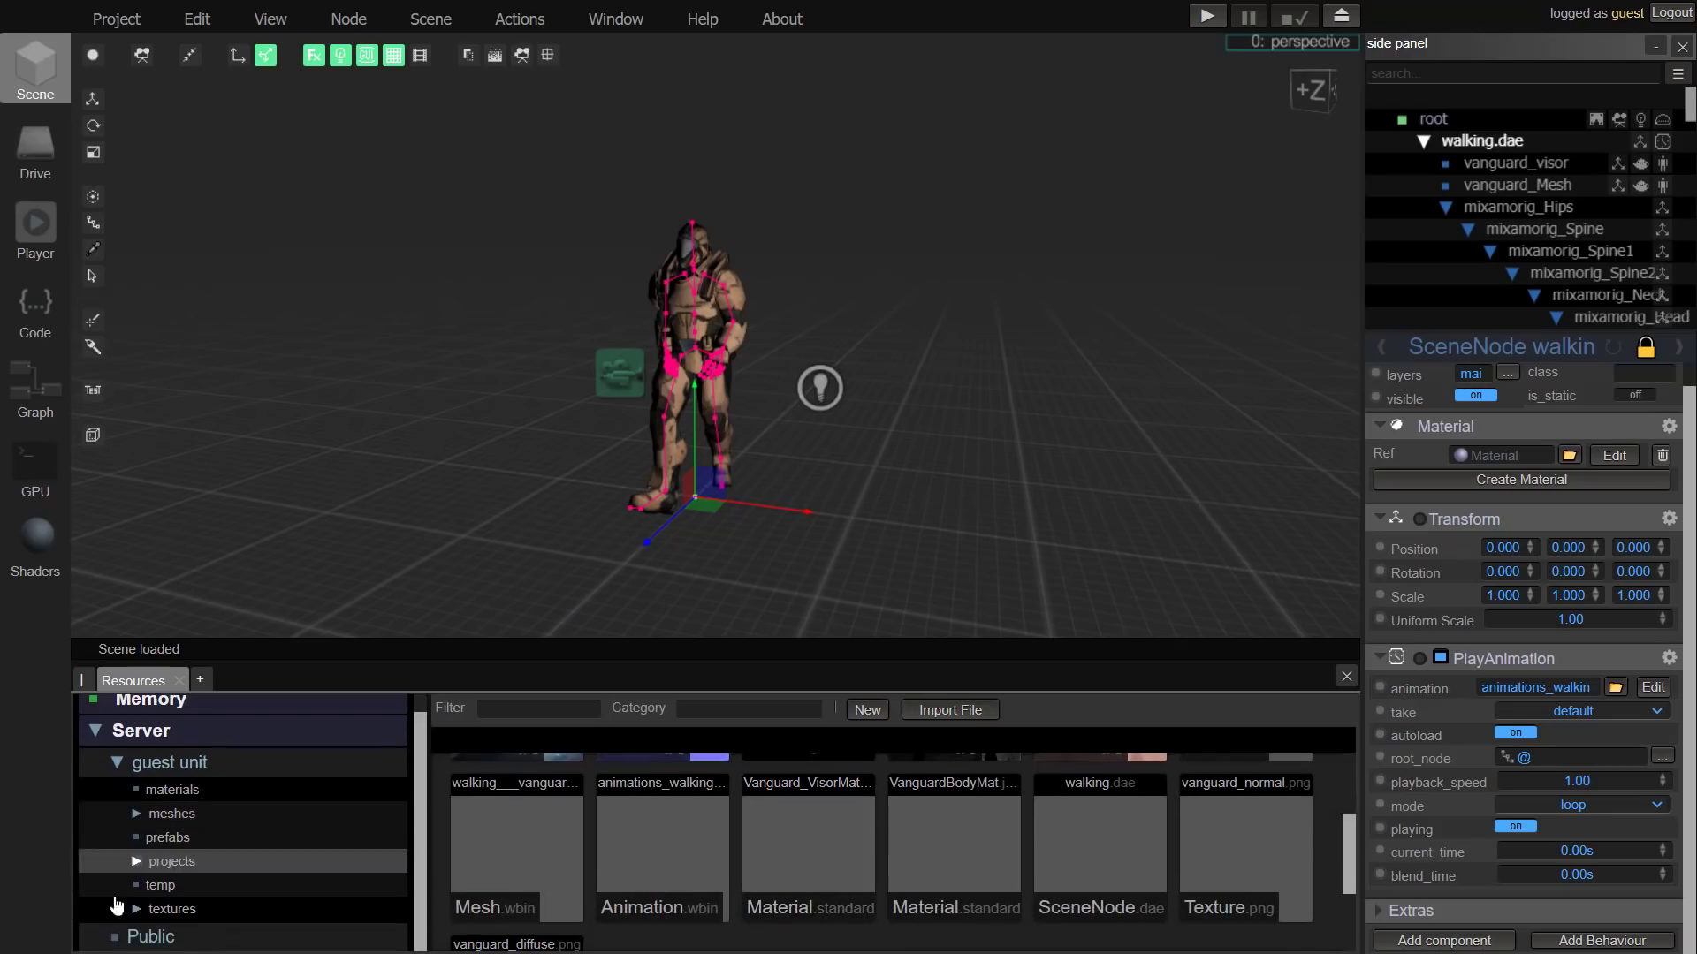
left_click(149, 937)
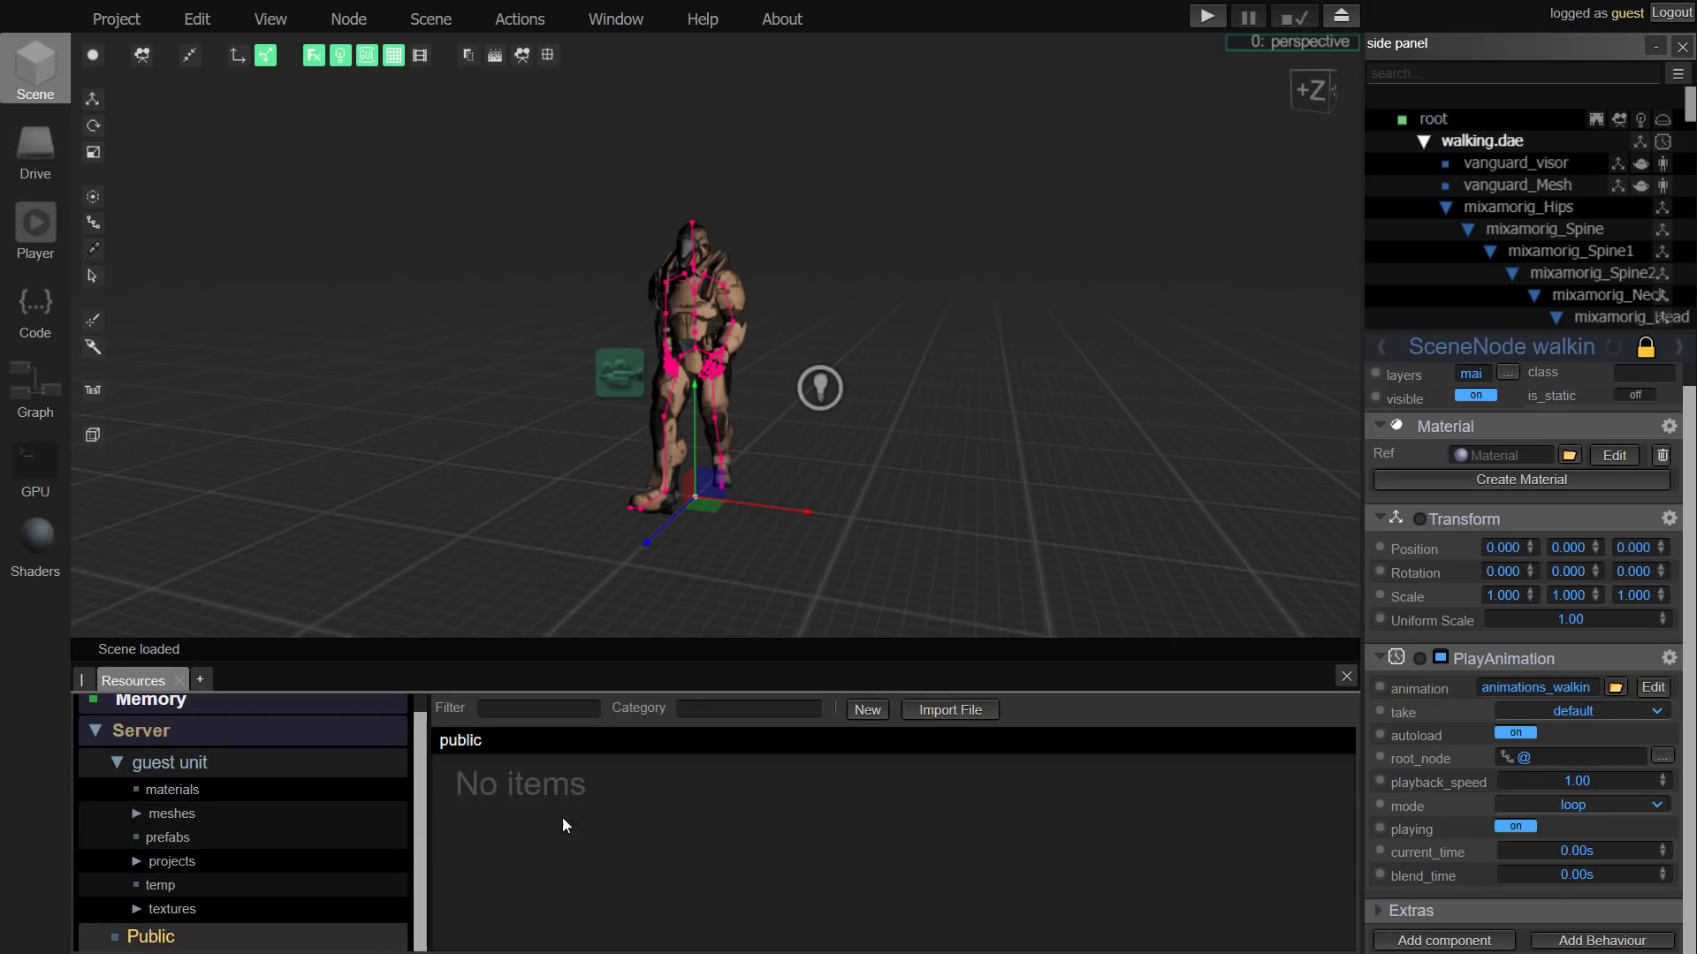
scroll(209, 875, "up", 1)
scroll(209, 875, "down", 1)
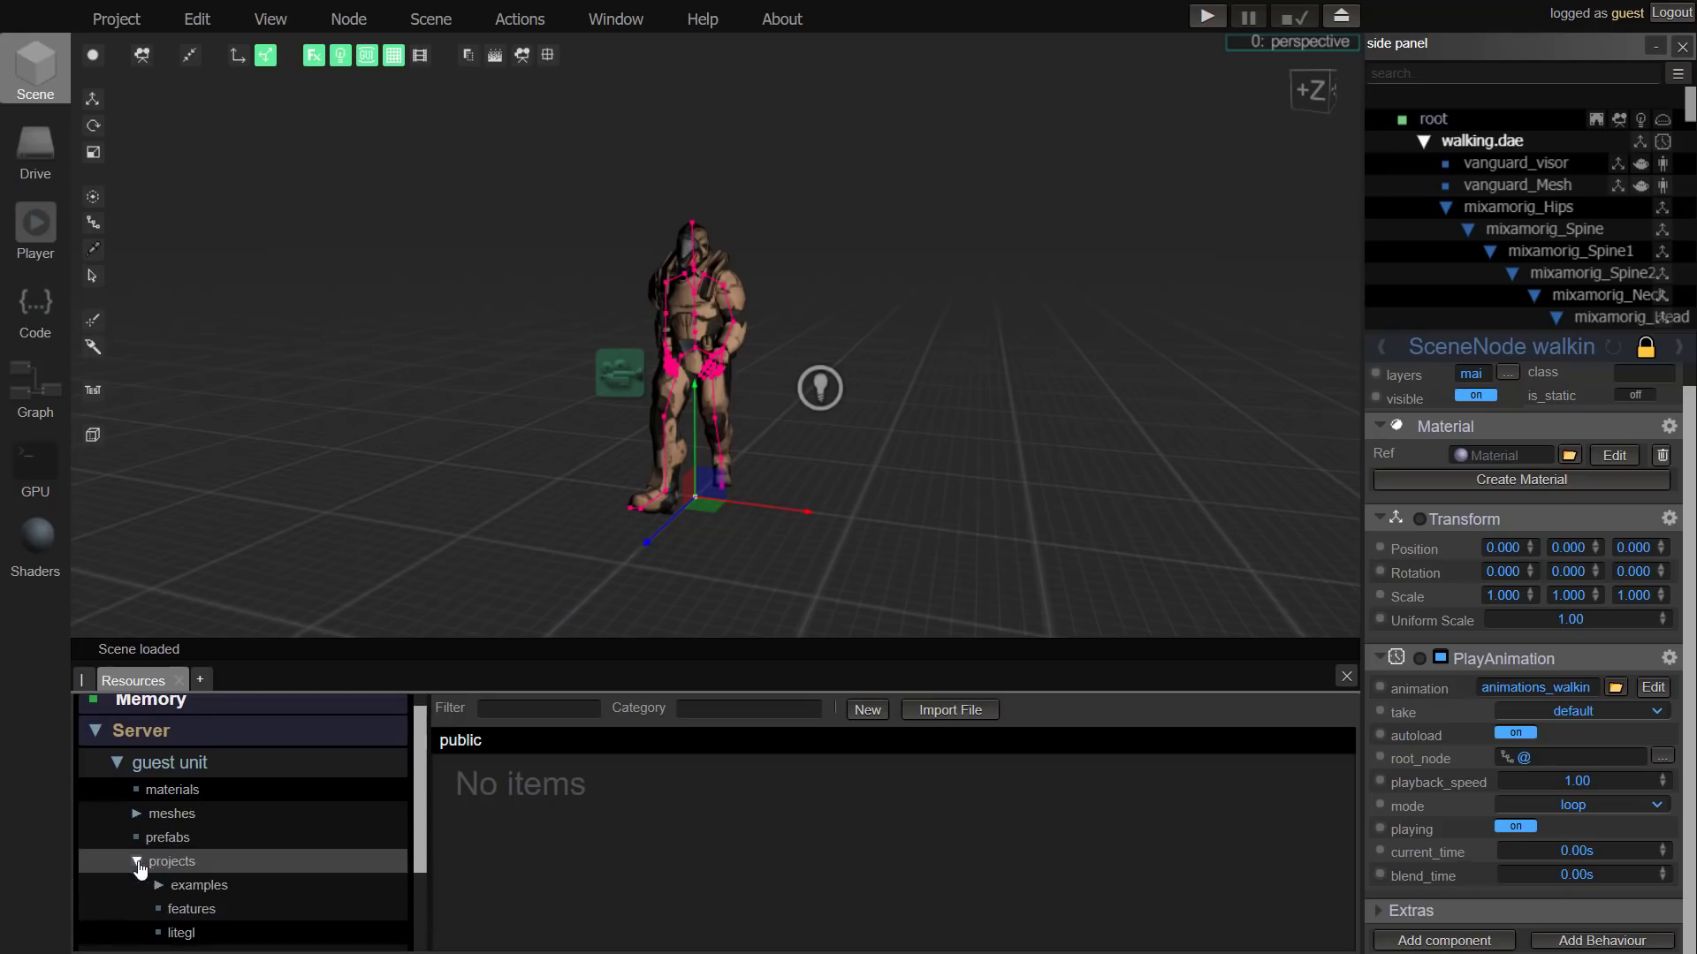
scroll(150, 861, "down", 2)
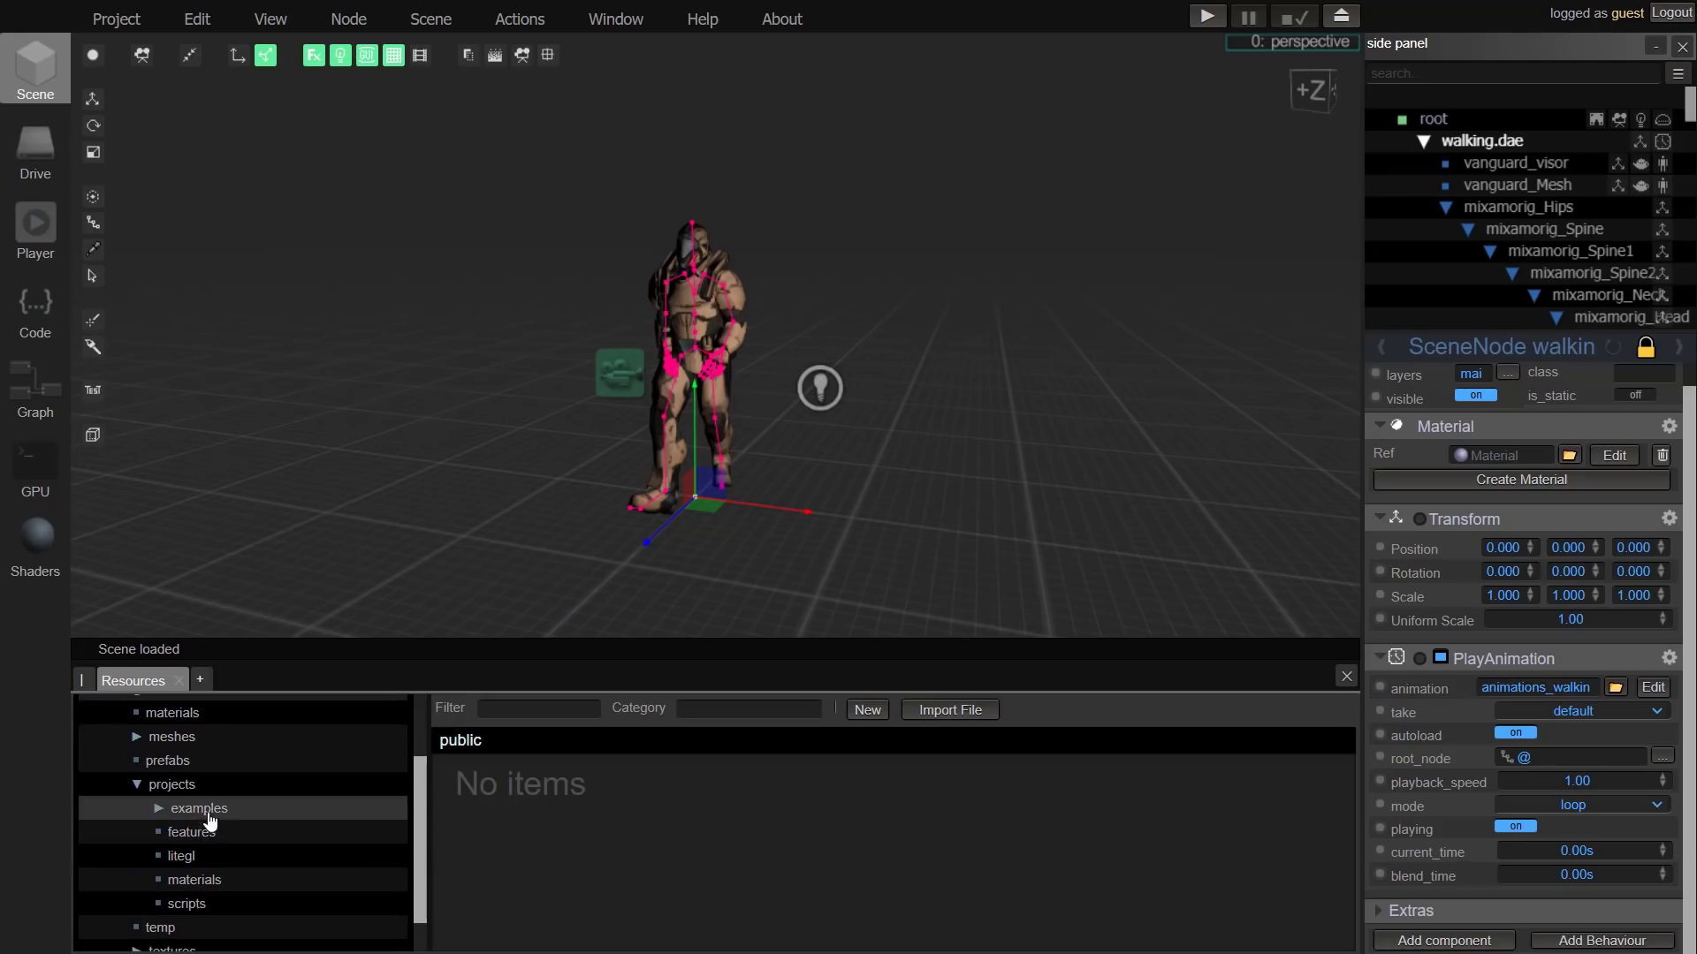
left_click(200, 810)
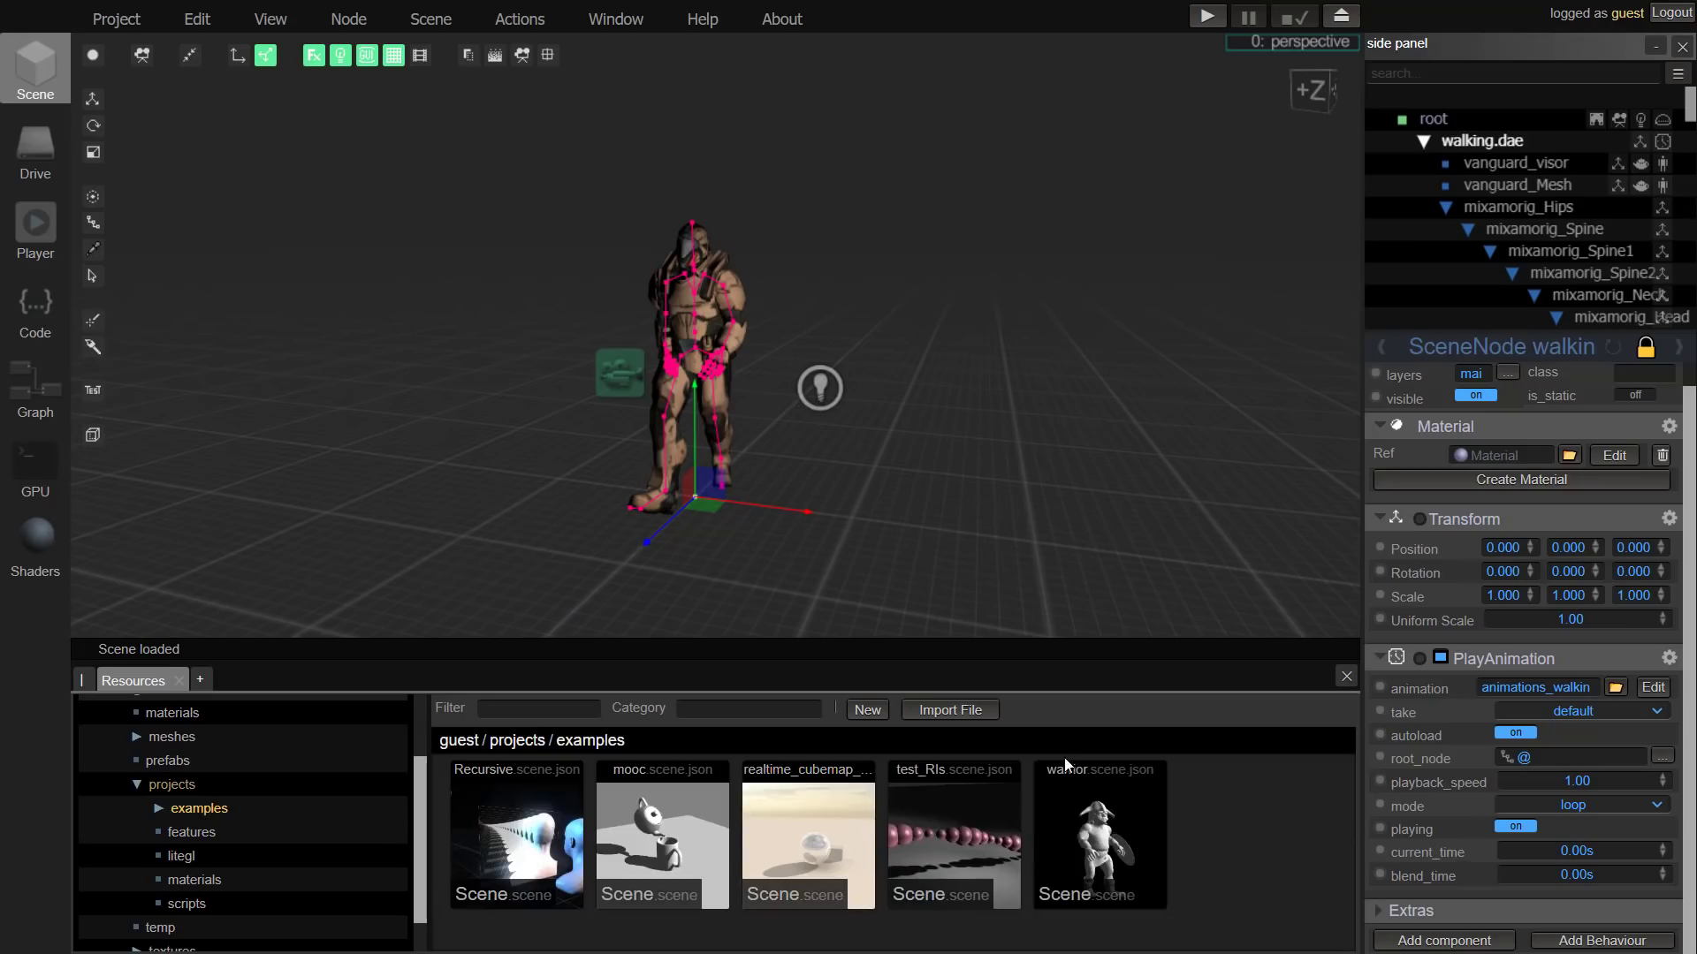
Step: Load the warrior example scene in place of the current one and exit full screen
double_click(1048, 829)
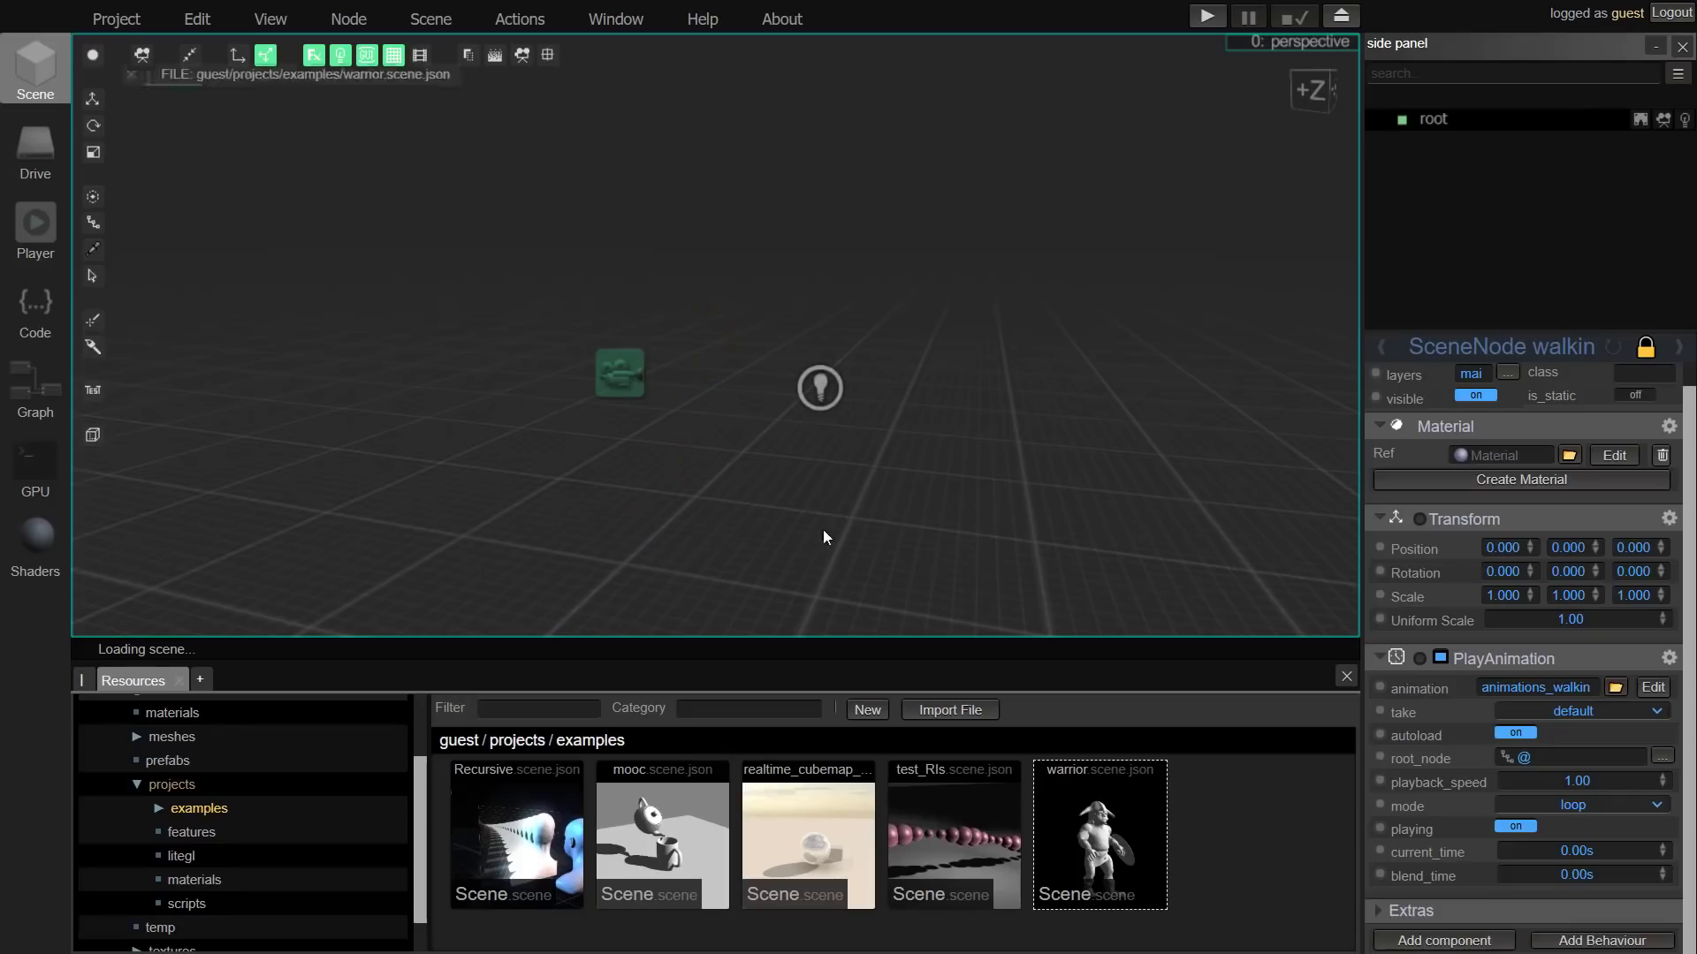
left_click(822, 521)
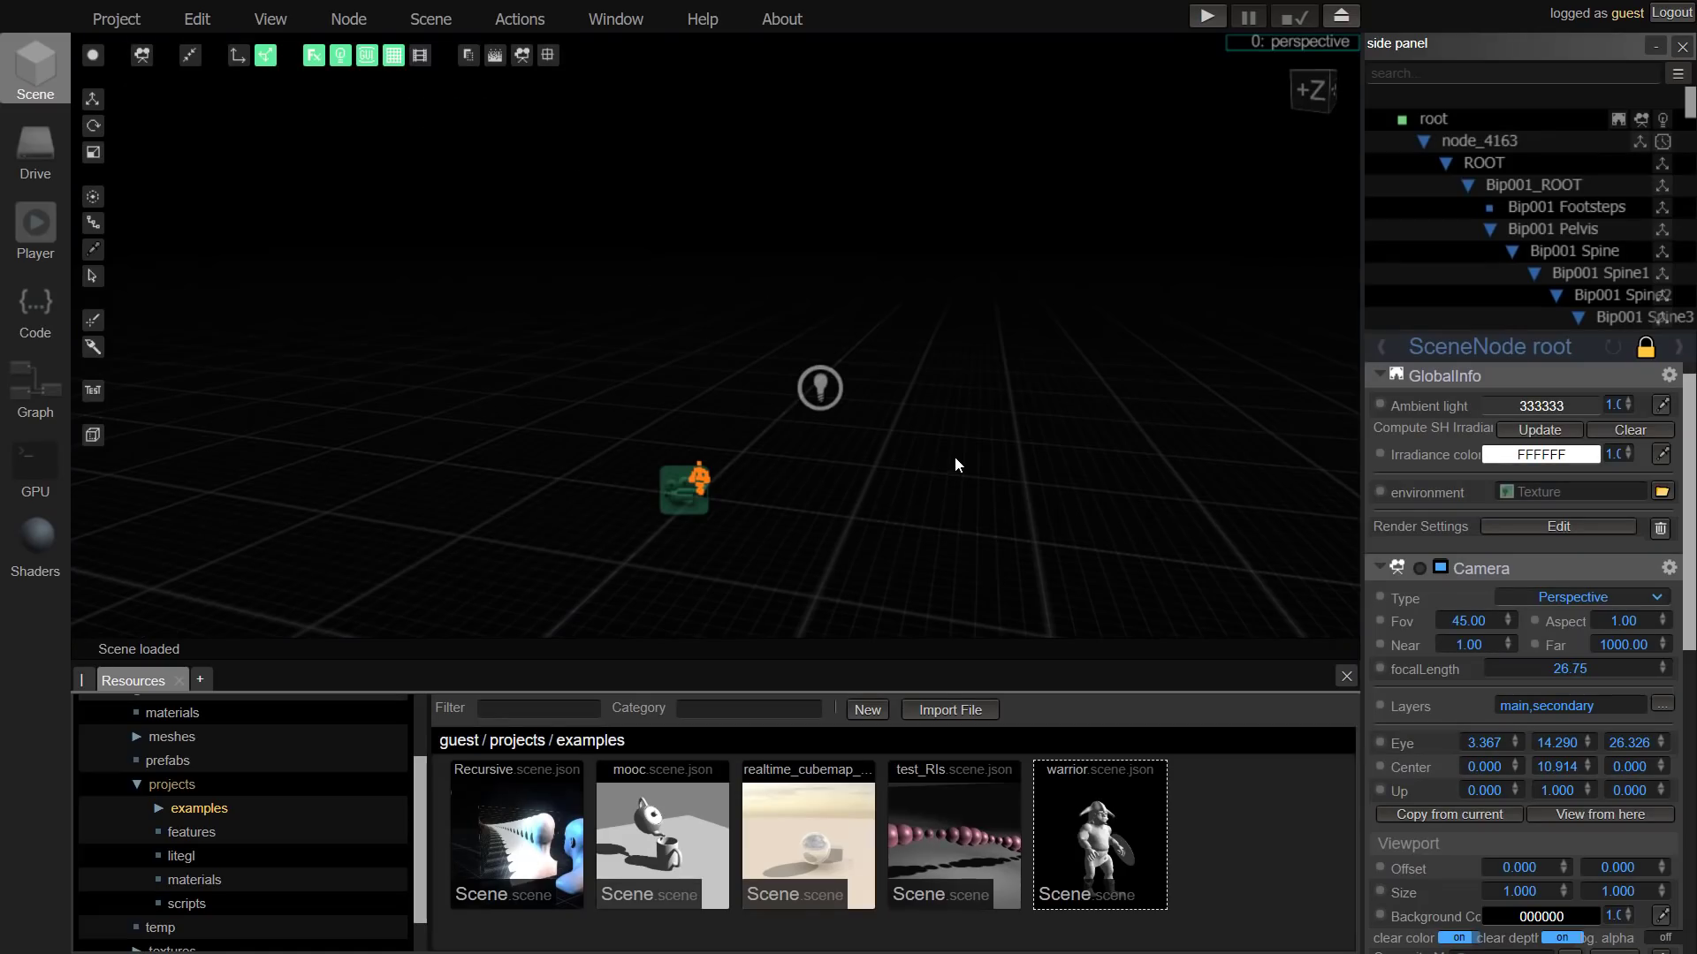
key("alt+Tab")
key("F11")
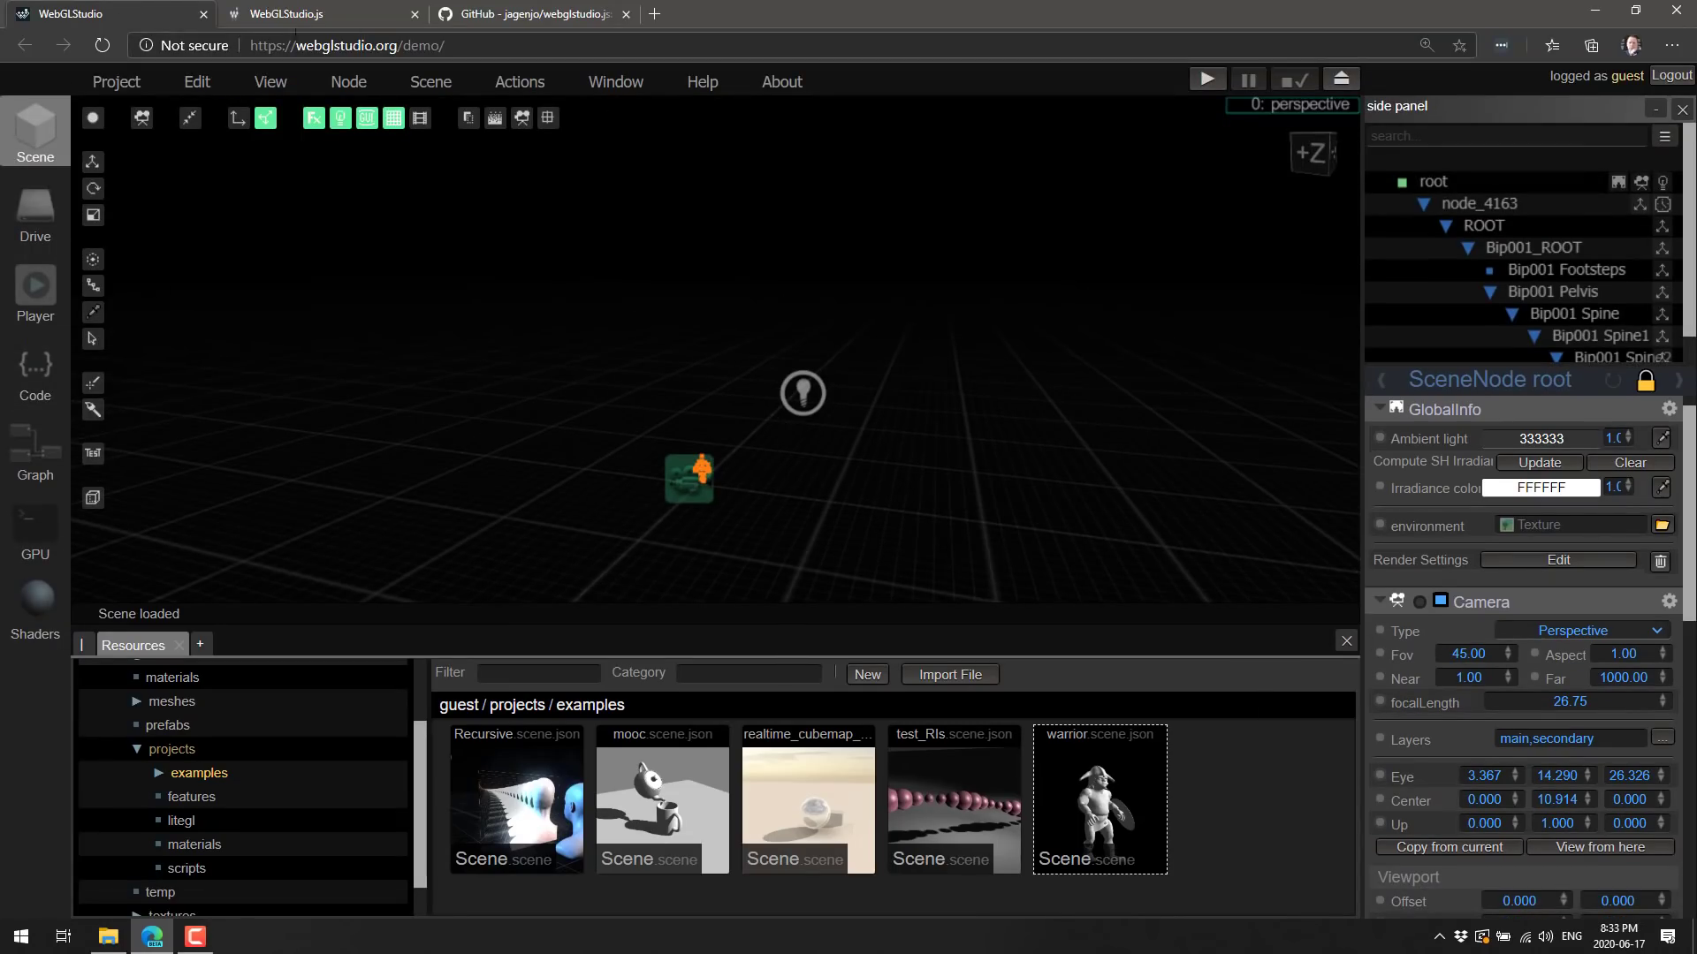
Step: Close the demo tab and read the README's opening description on webglstudio.js
left_click(203, 15)
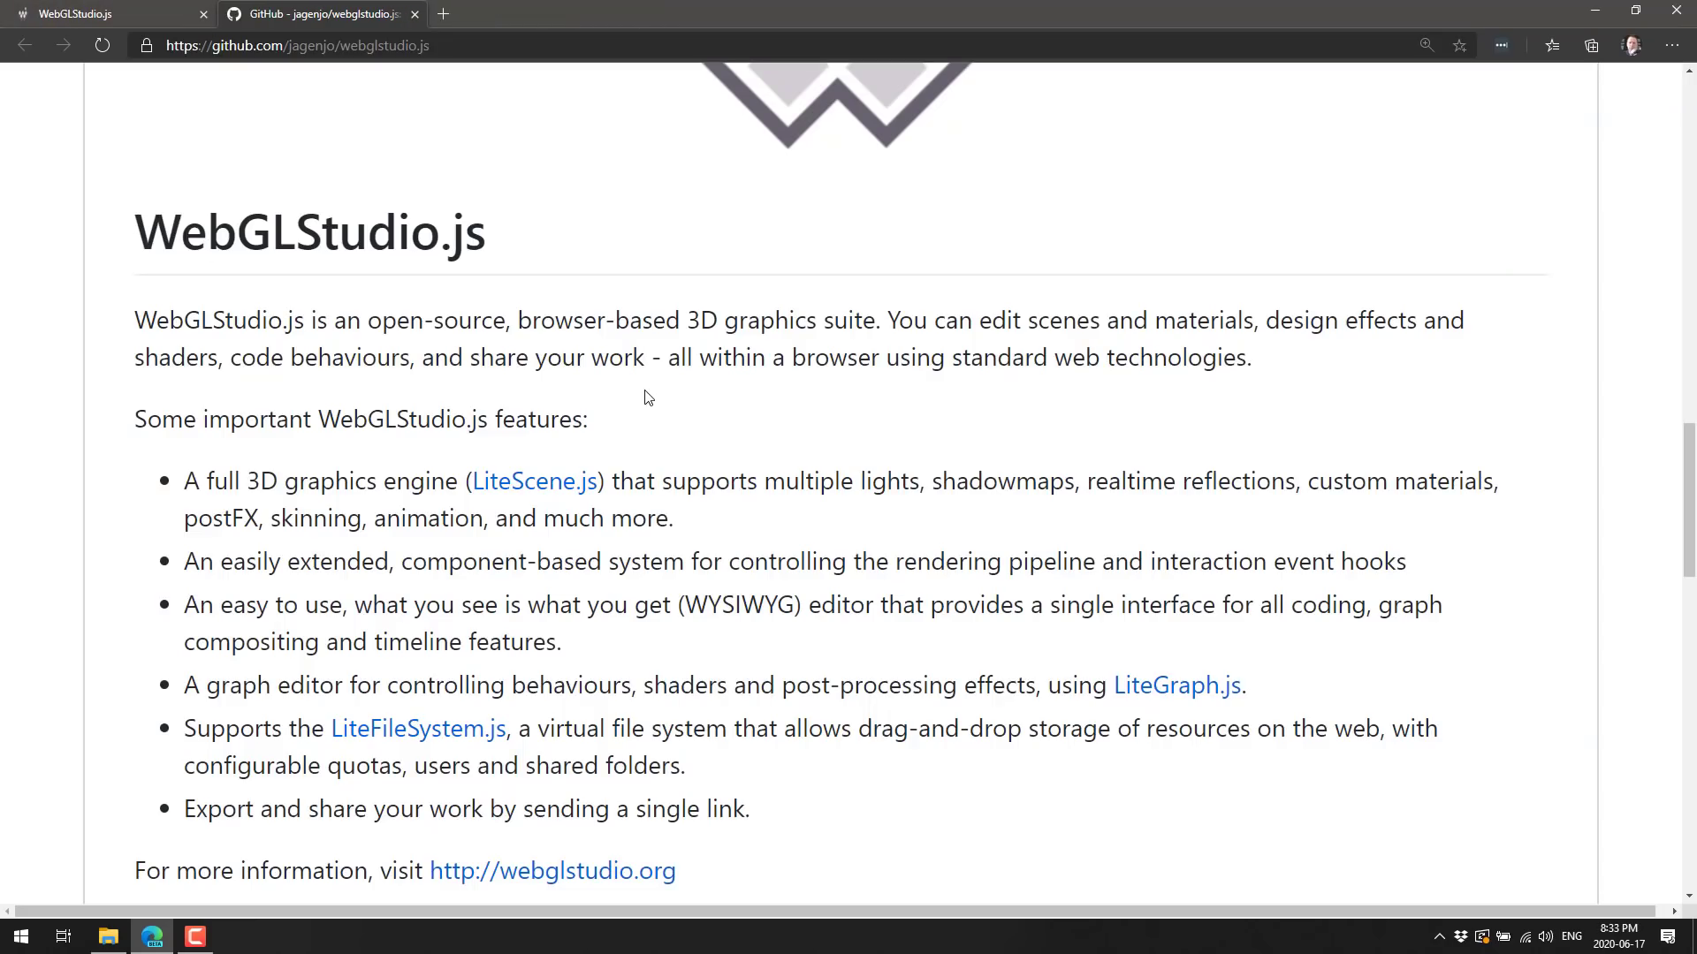
scroll(716, 347, "up", 15)
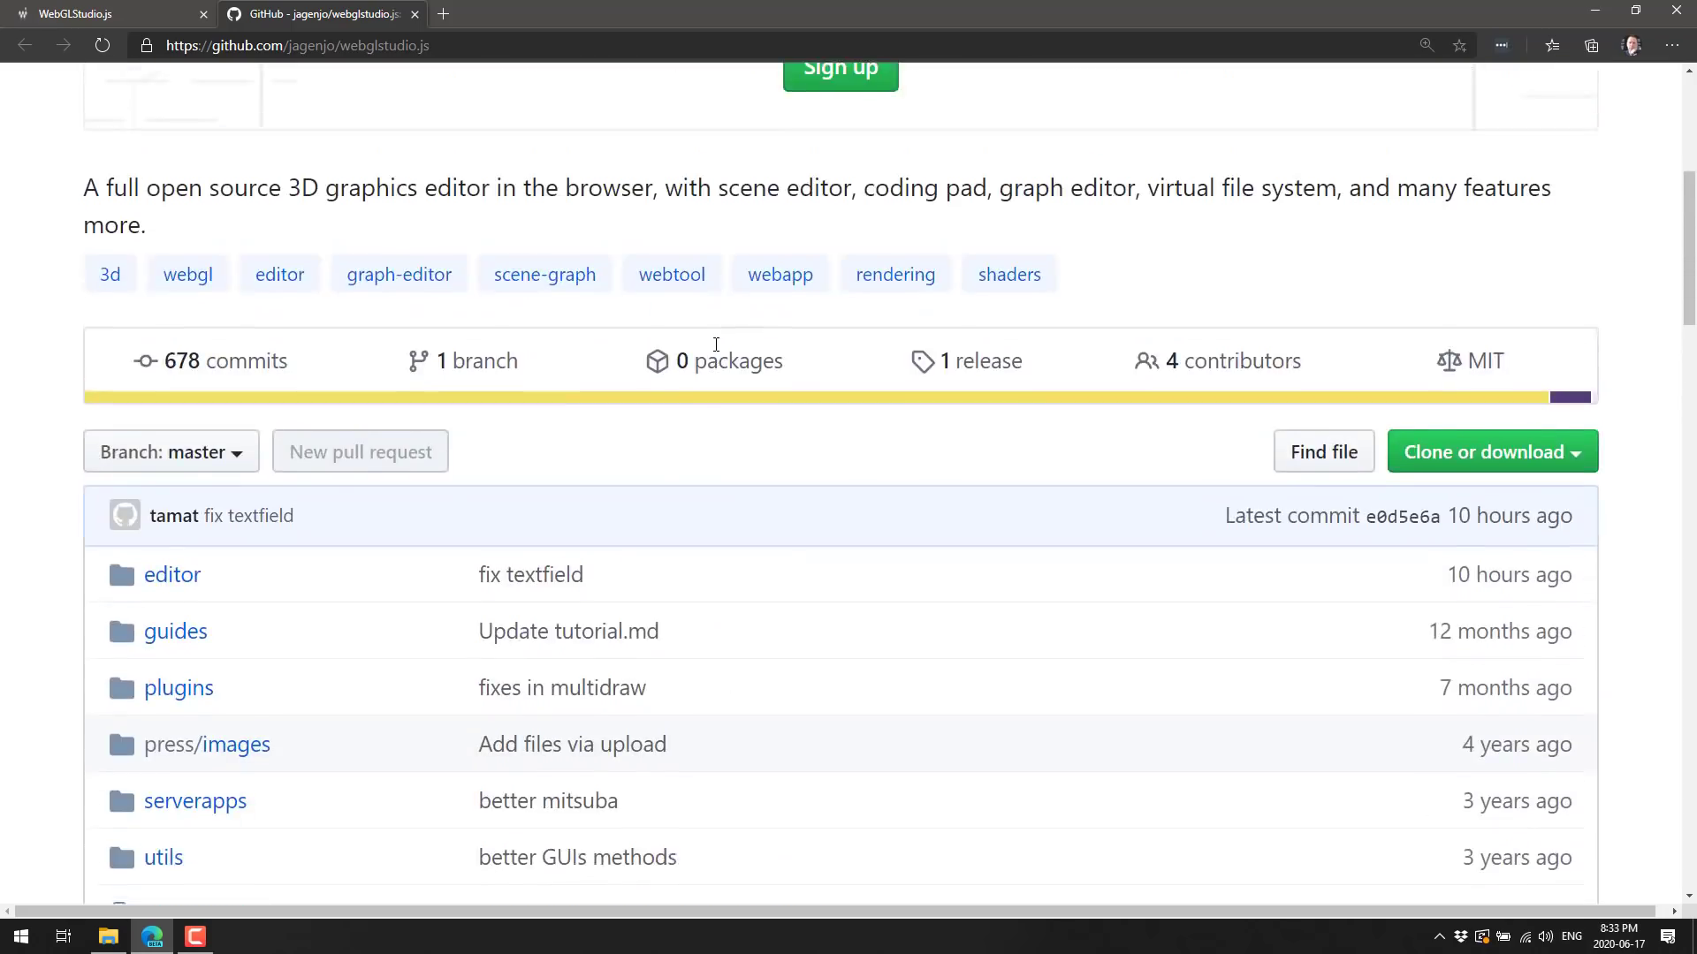
scroll(612, 327, "up", 1)
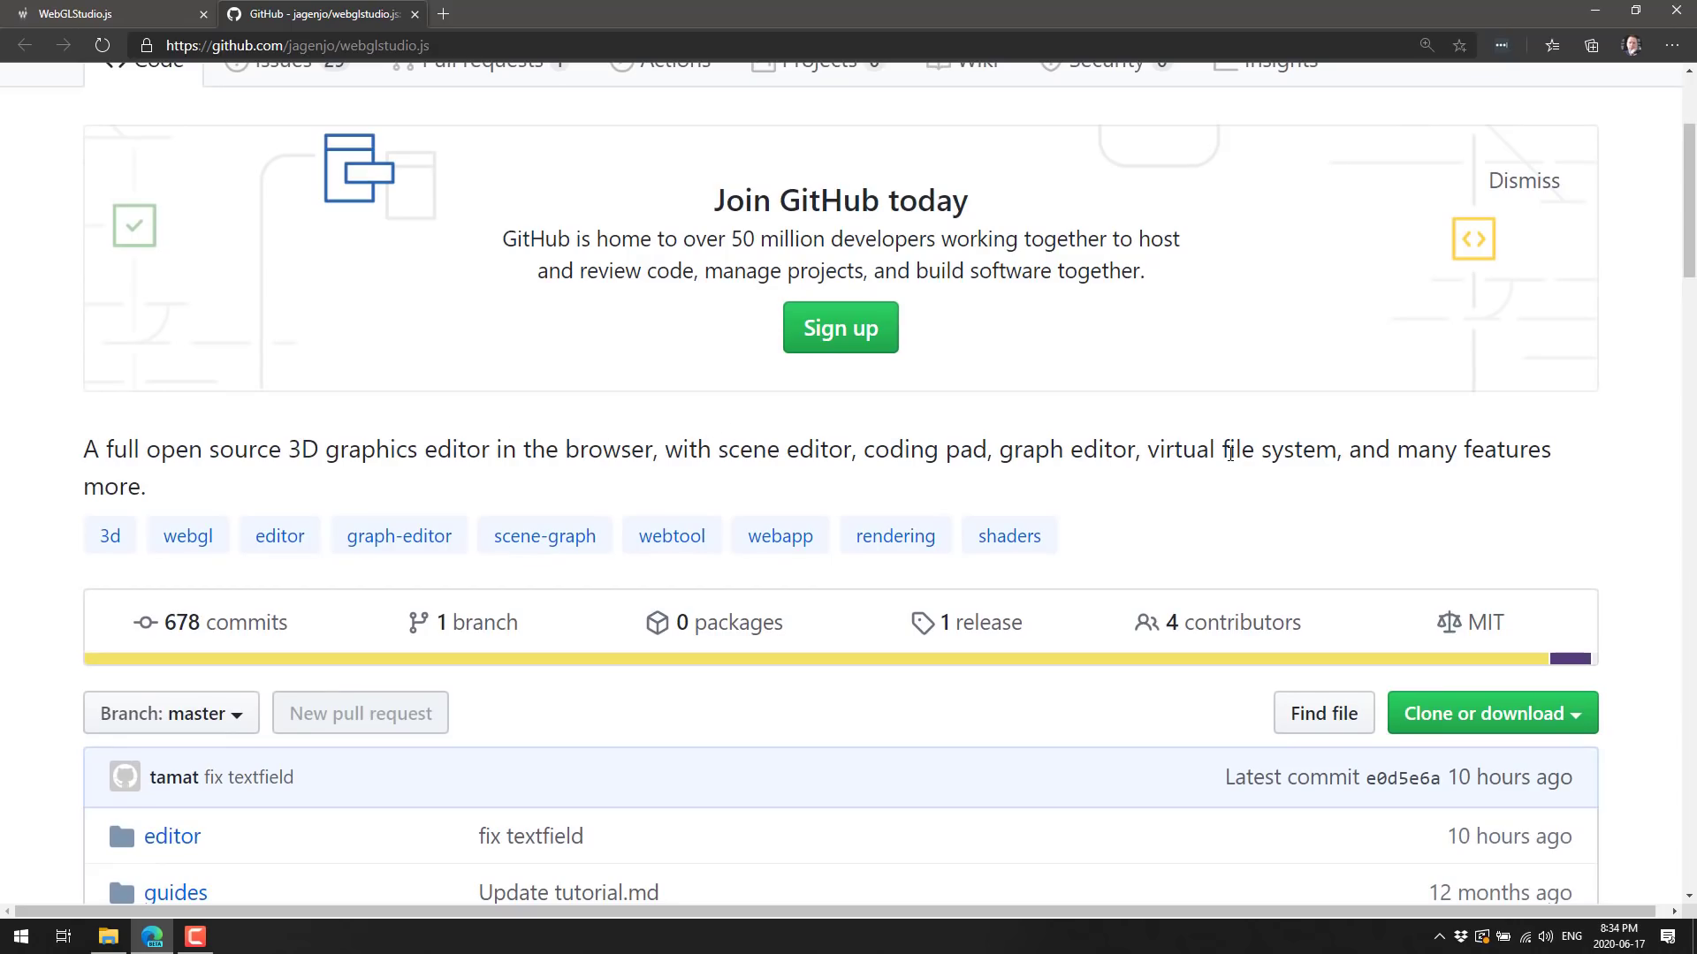
scroll(996, 484, "down", 3)
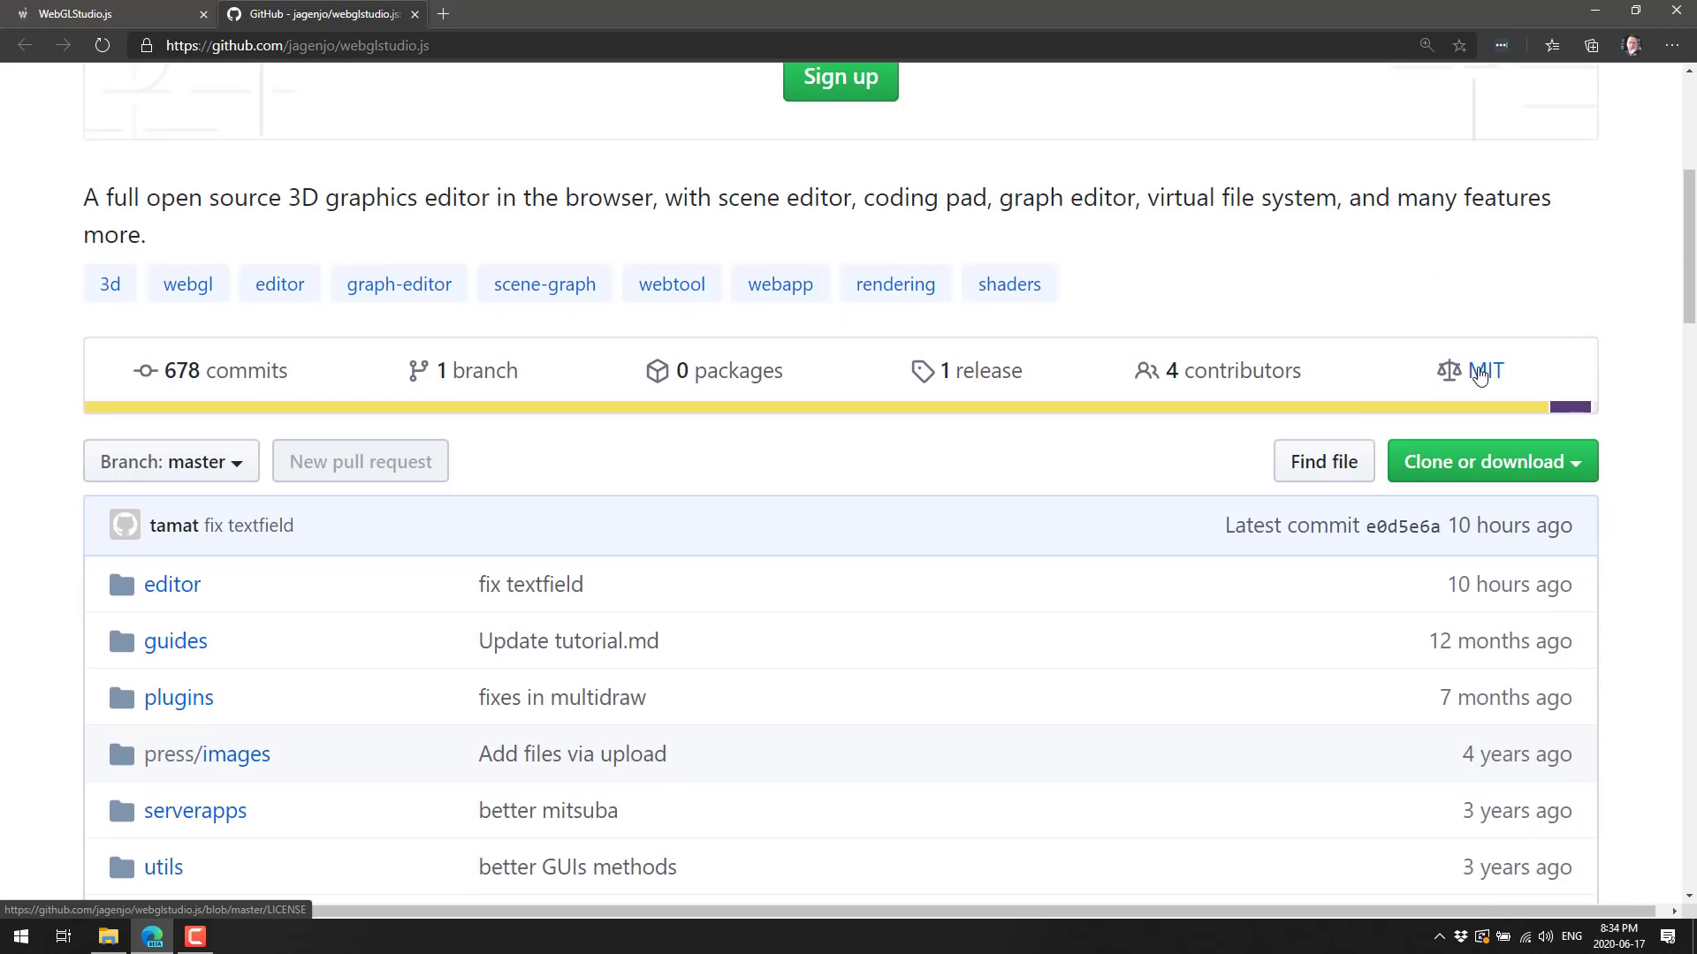
scroll(1022, 485, "down", 2)
scroll(1022, 484, "down", 15)
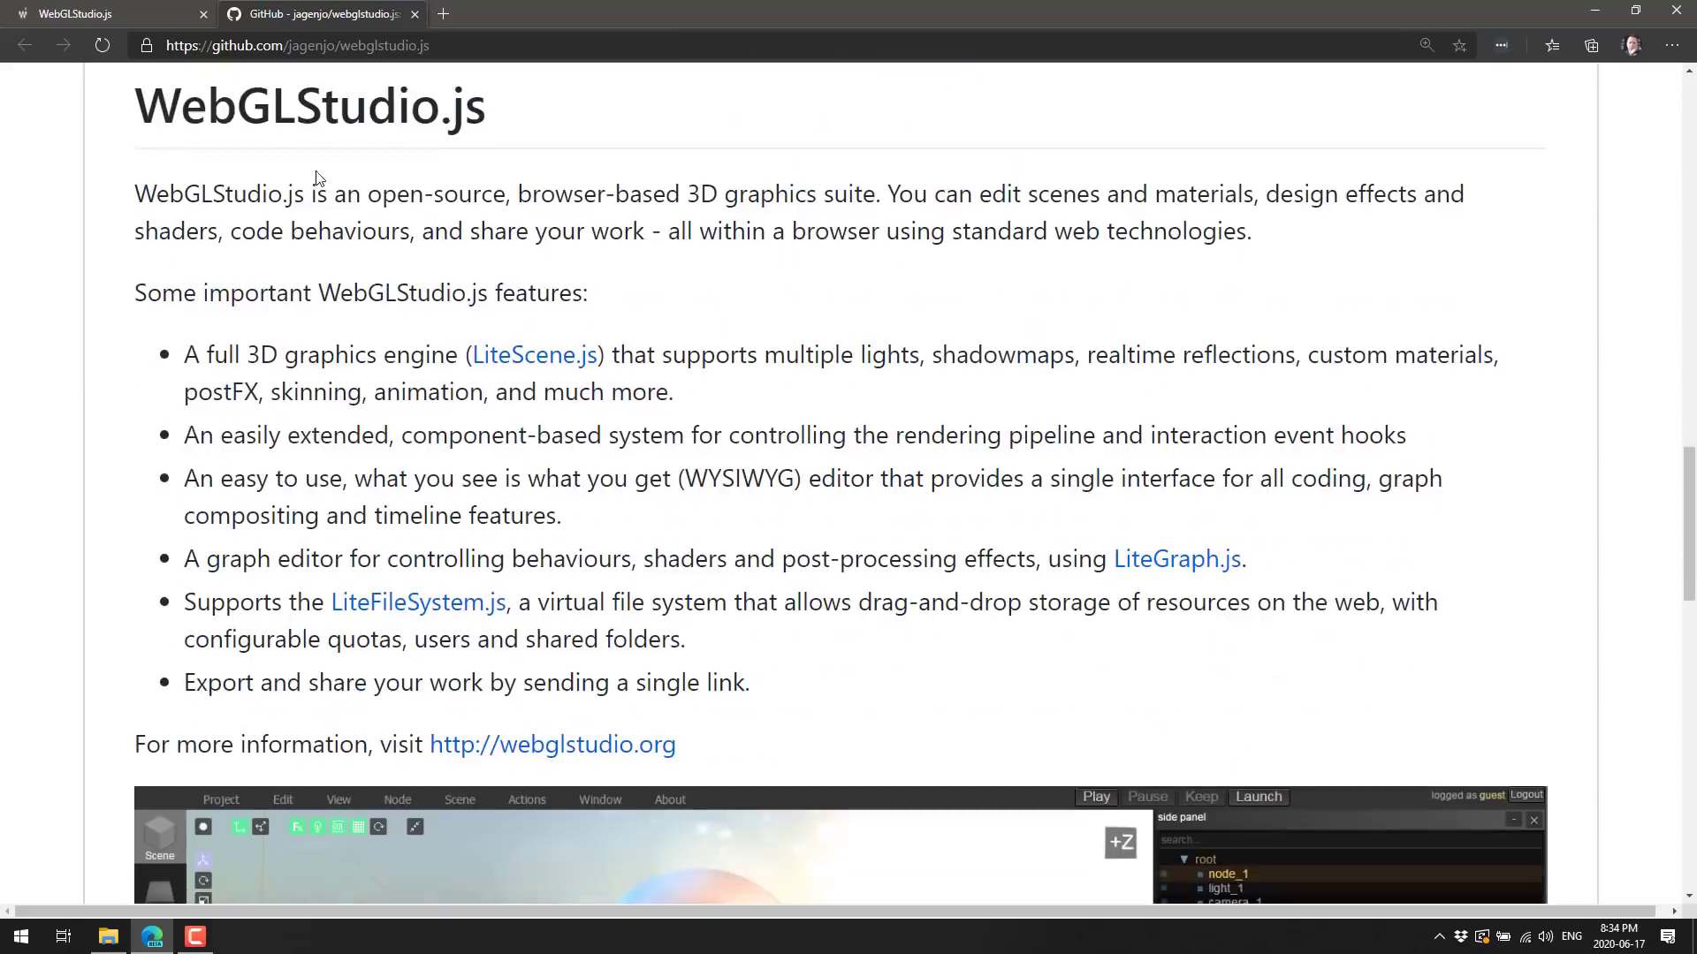
left_click_drag(316, 193, 1325, 258)
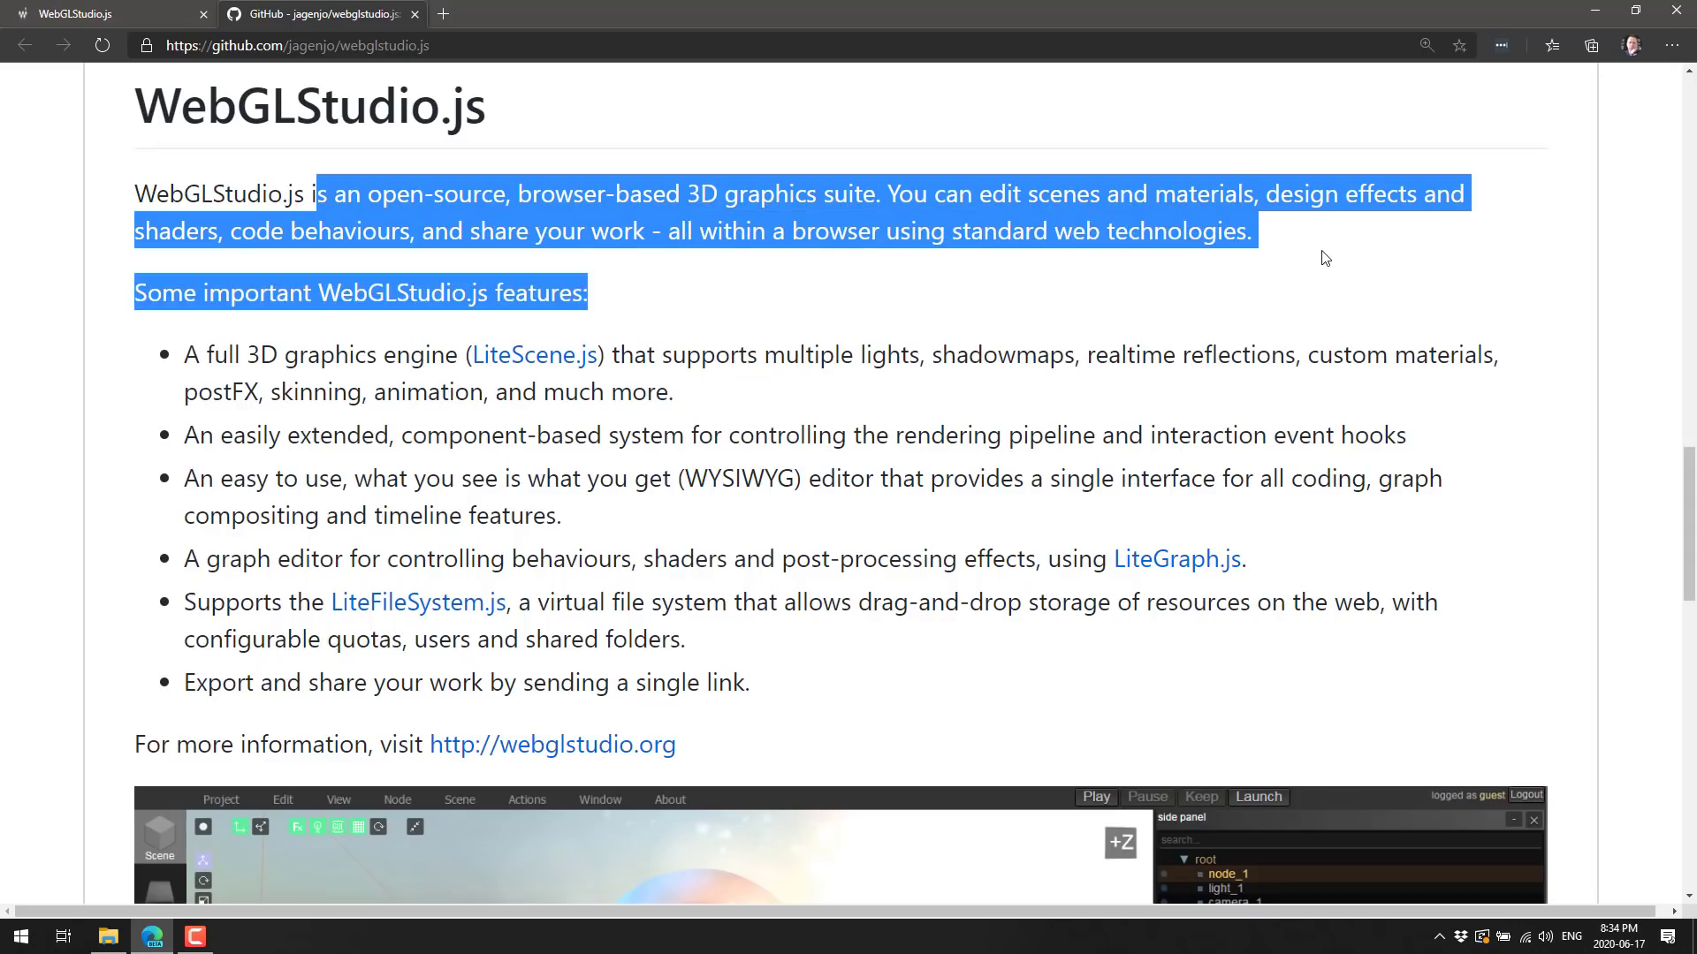
left_click(1324, 258)
Step: Highlight the feature bullets: component-based system, WYSIWYG editor, graph editor, LiteFileSystem.js
scroll(720, 305, "down", 1)
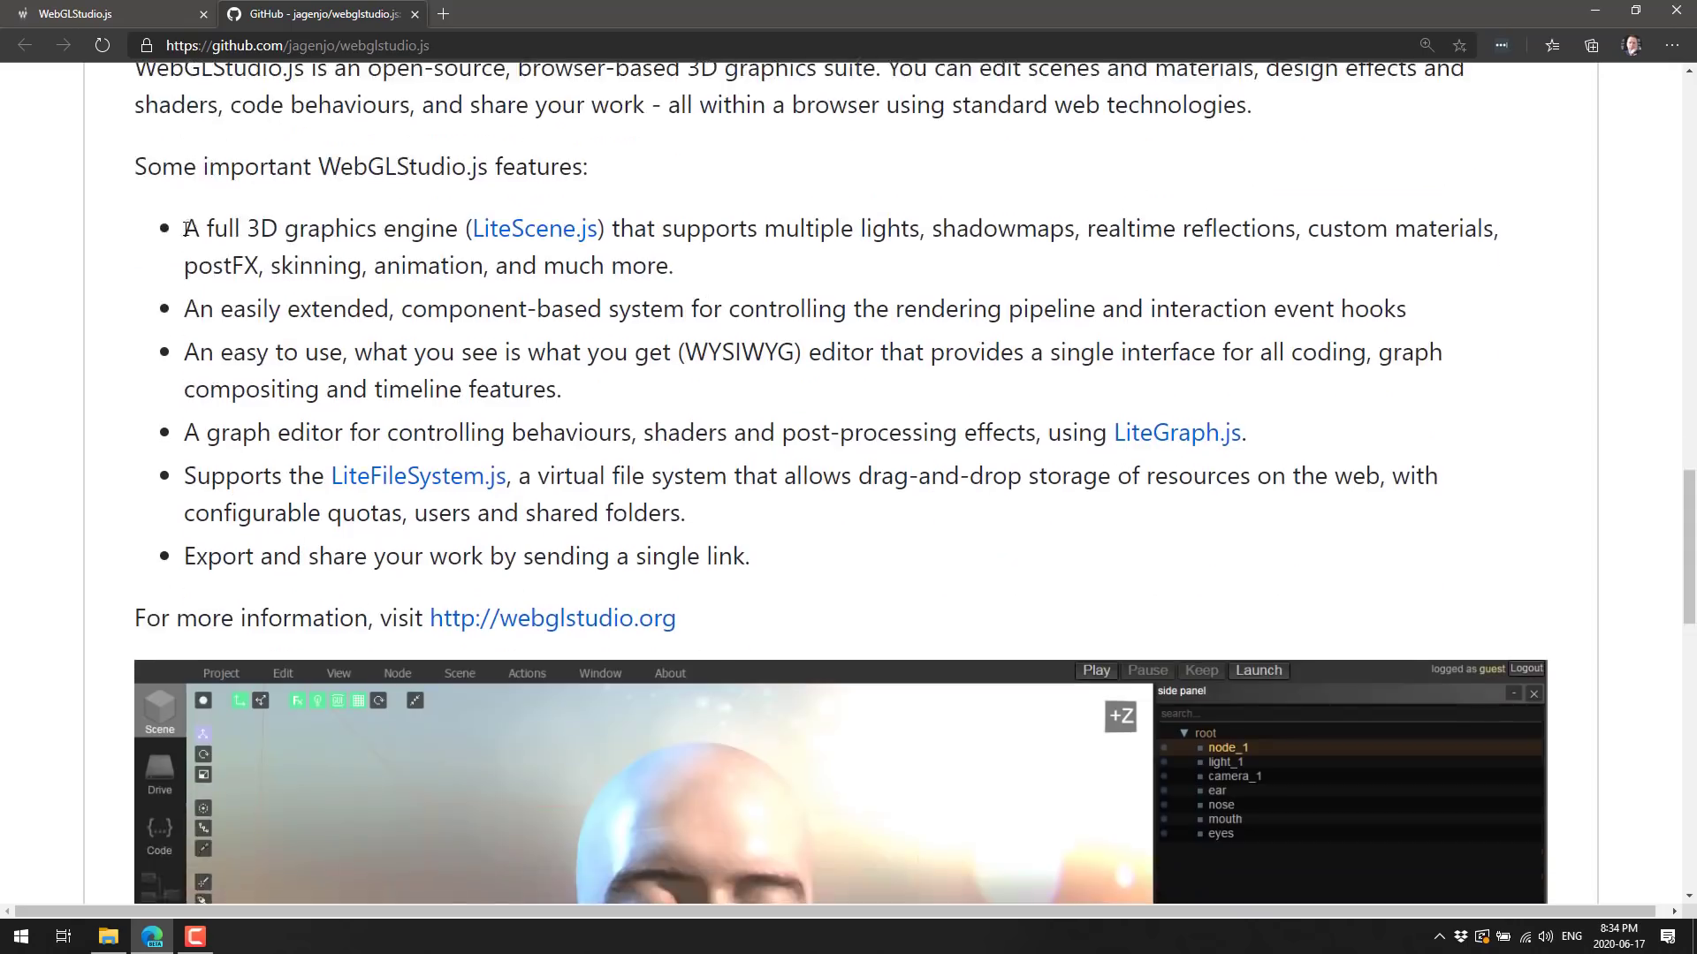
left_click_drag(188, 229, 1276, 265)
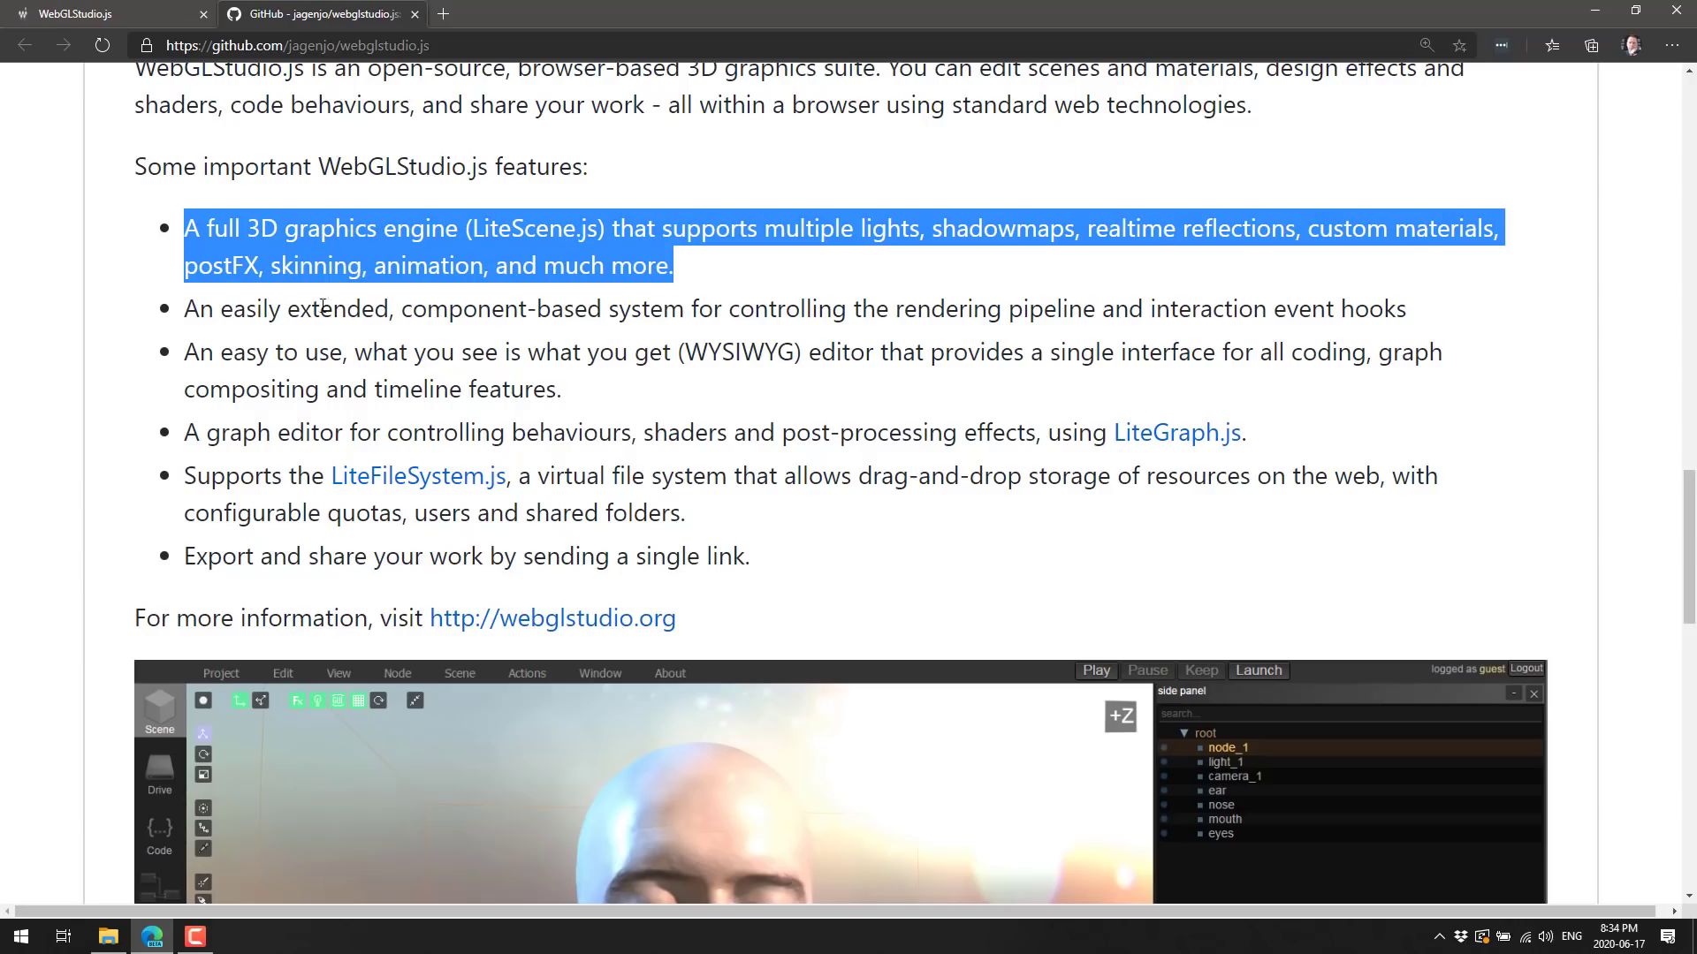
left_click_drag(231, 308, 1450, 324)
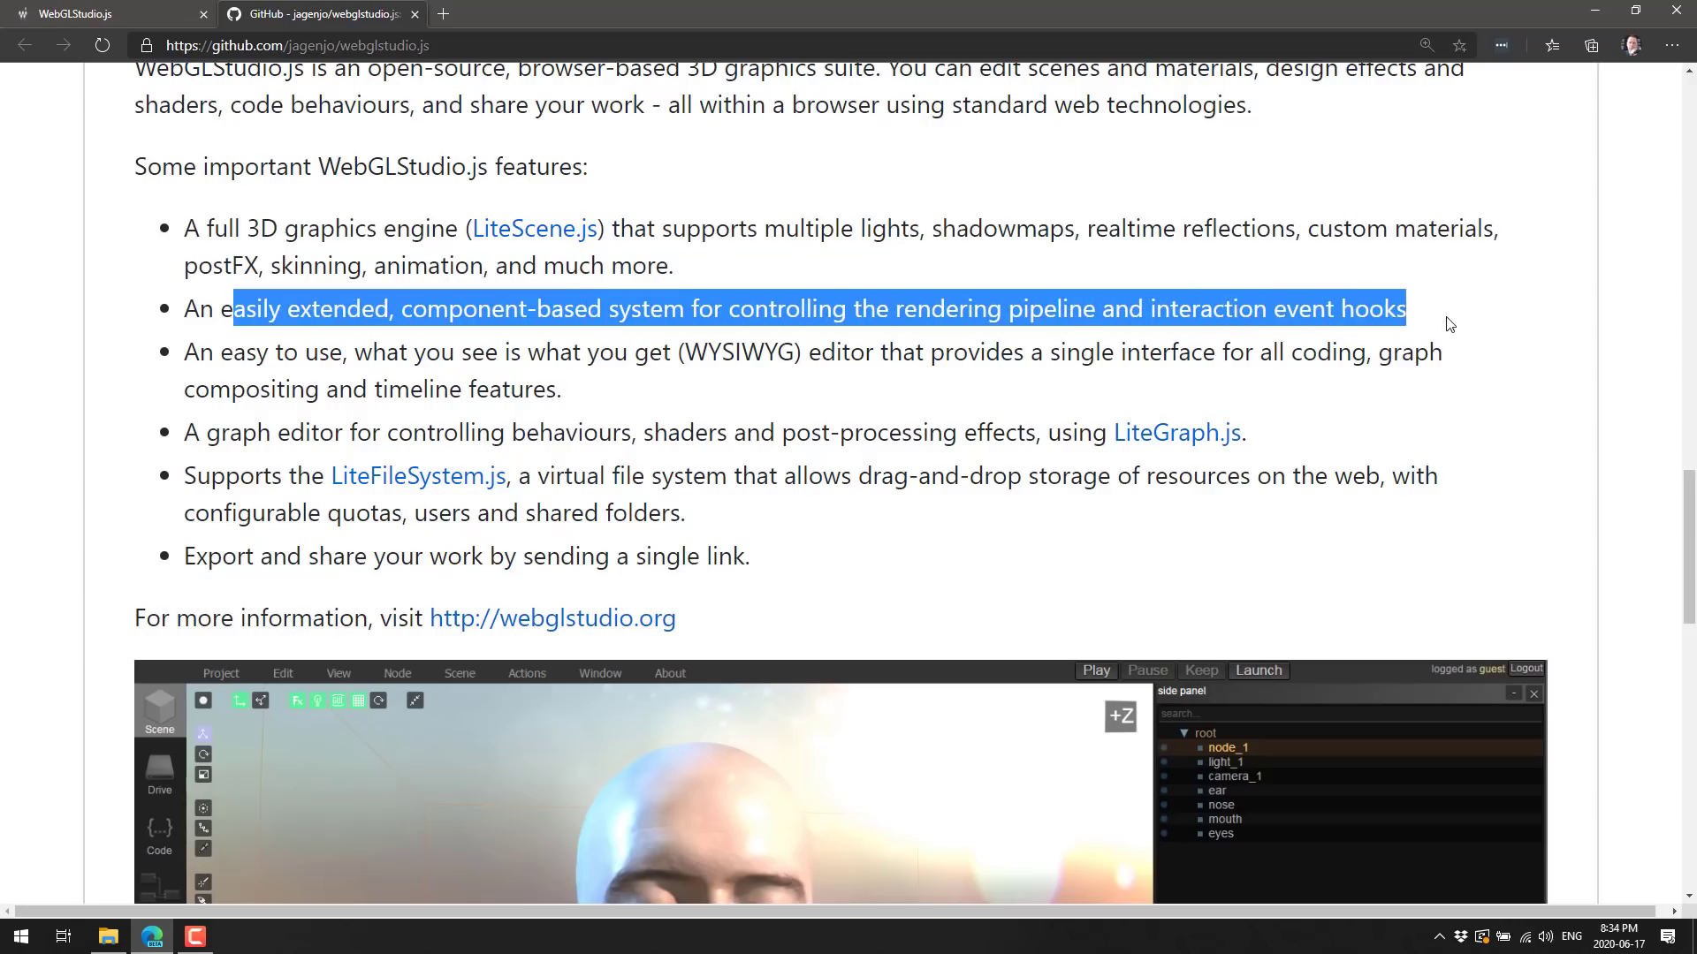
left_click(1444, 324)
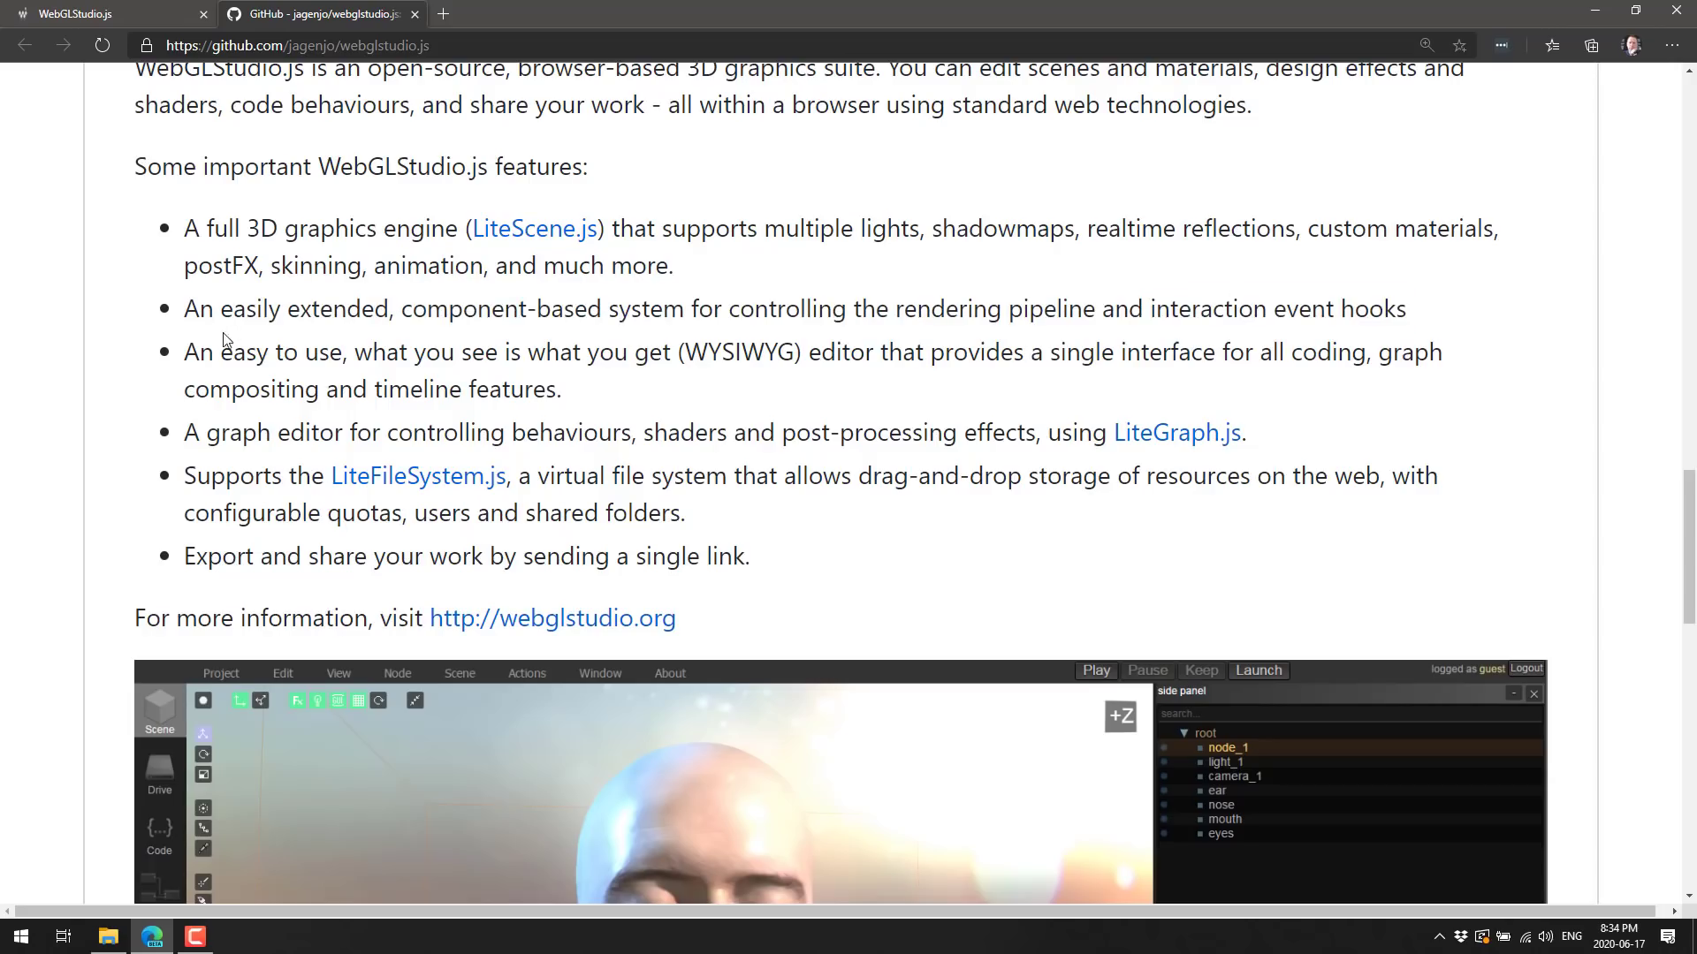
left_click_drag(187, 355, 848, 395)
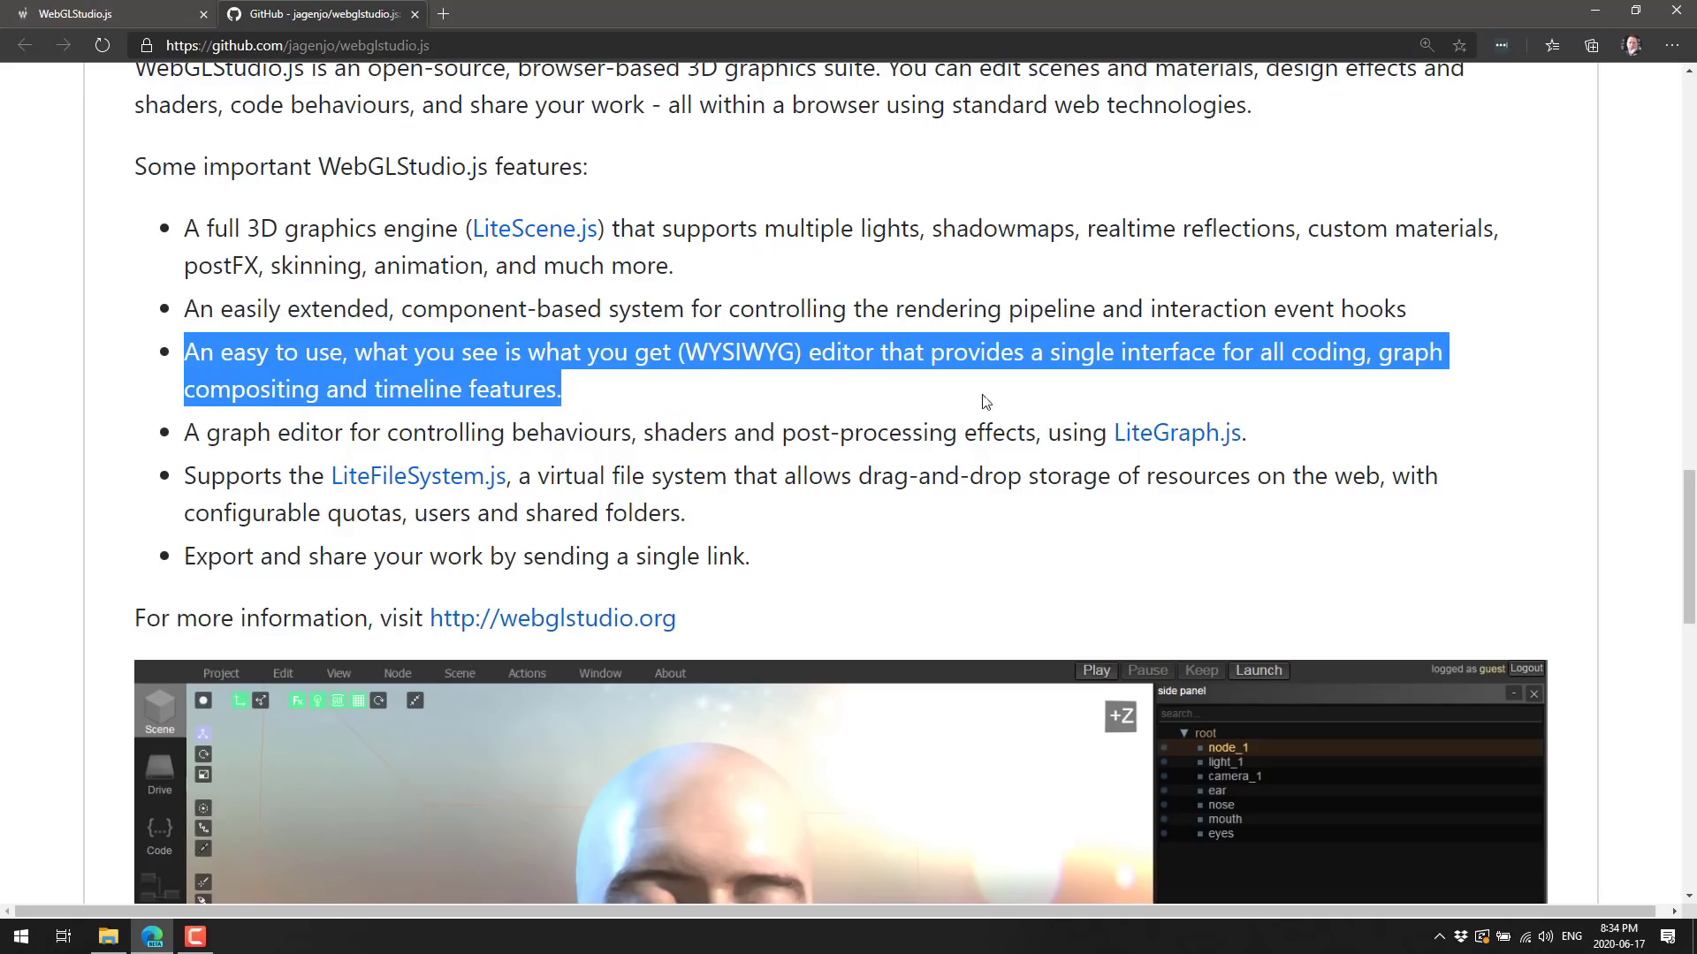
left_click_drag(185, 435, 1304, 452)
left_click(1304, 453)
scroll(1140, 446, "down", 1)
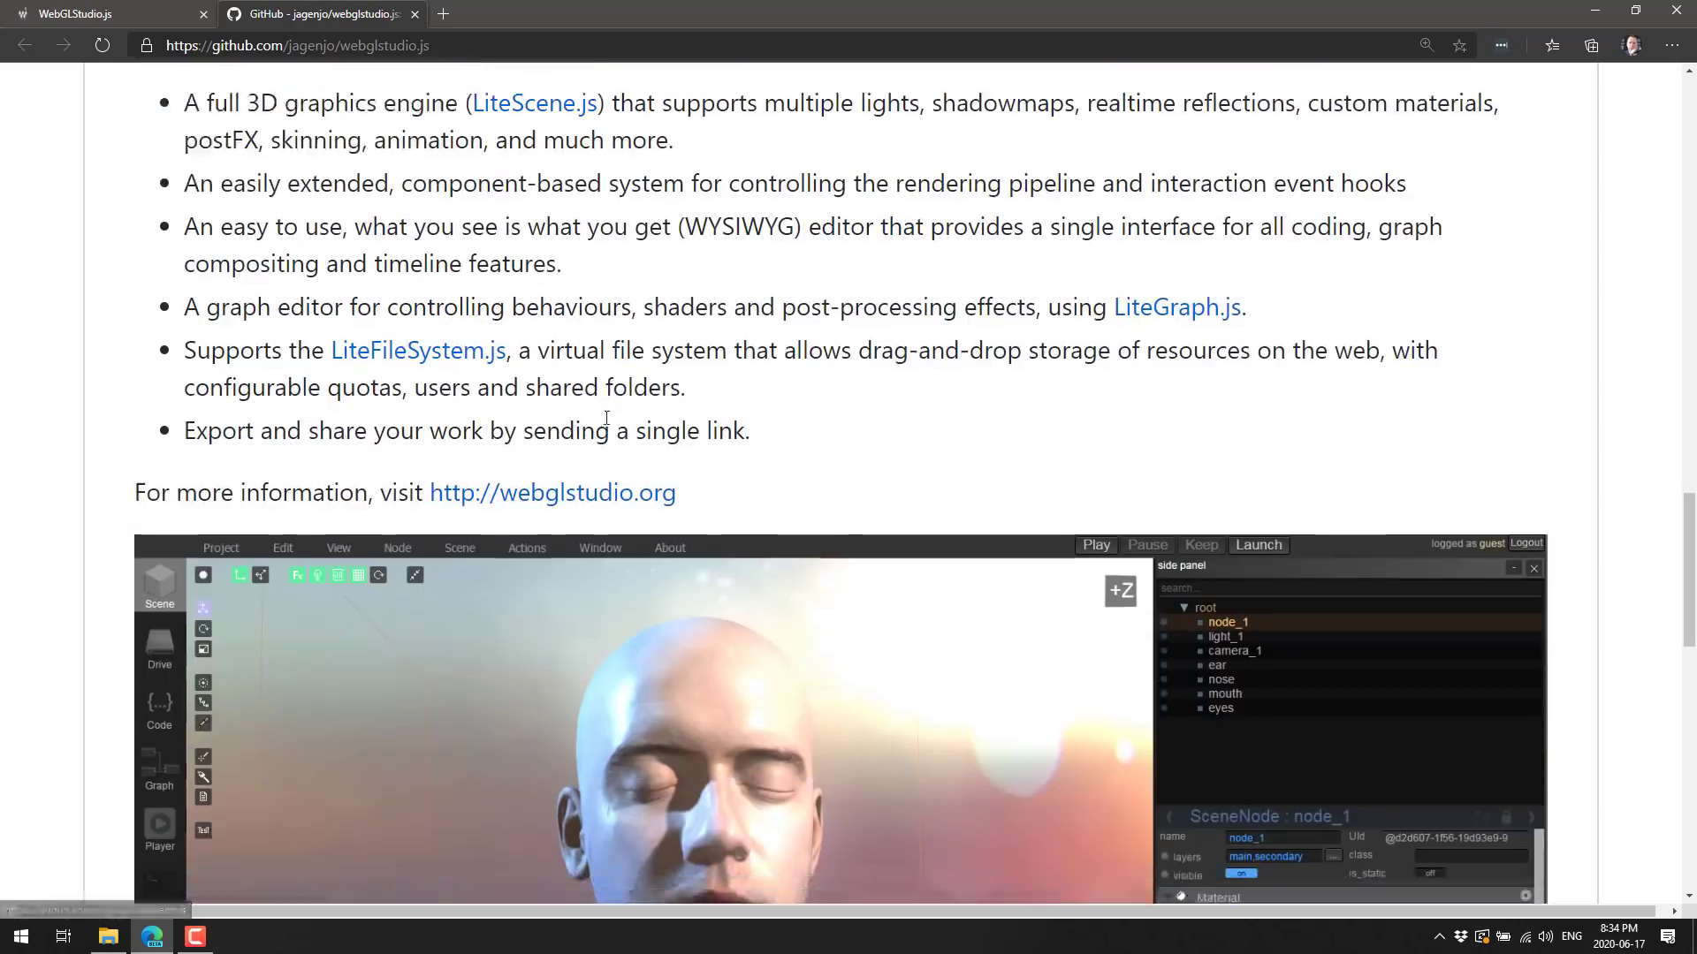
left_click_drag(182, 350, 714, 386)
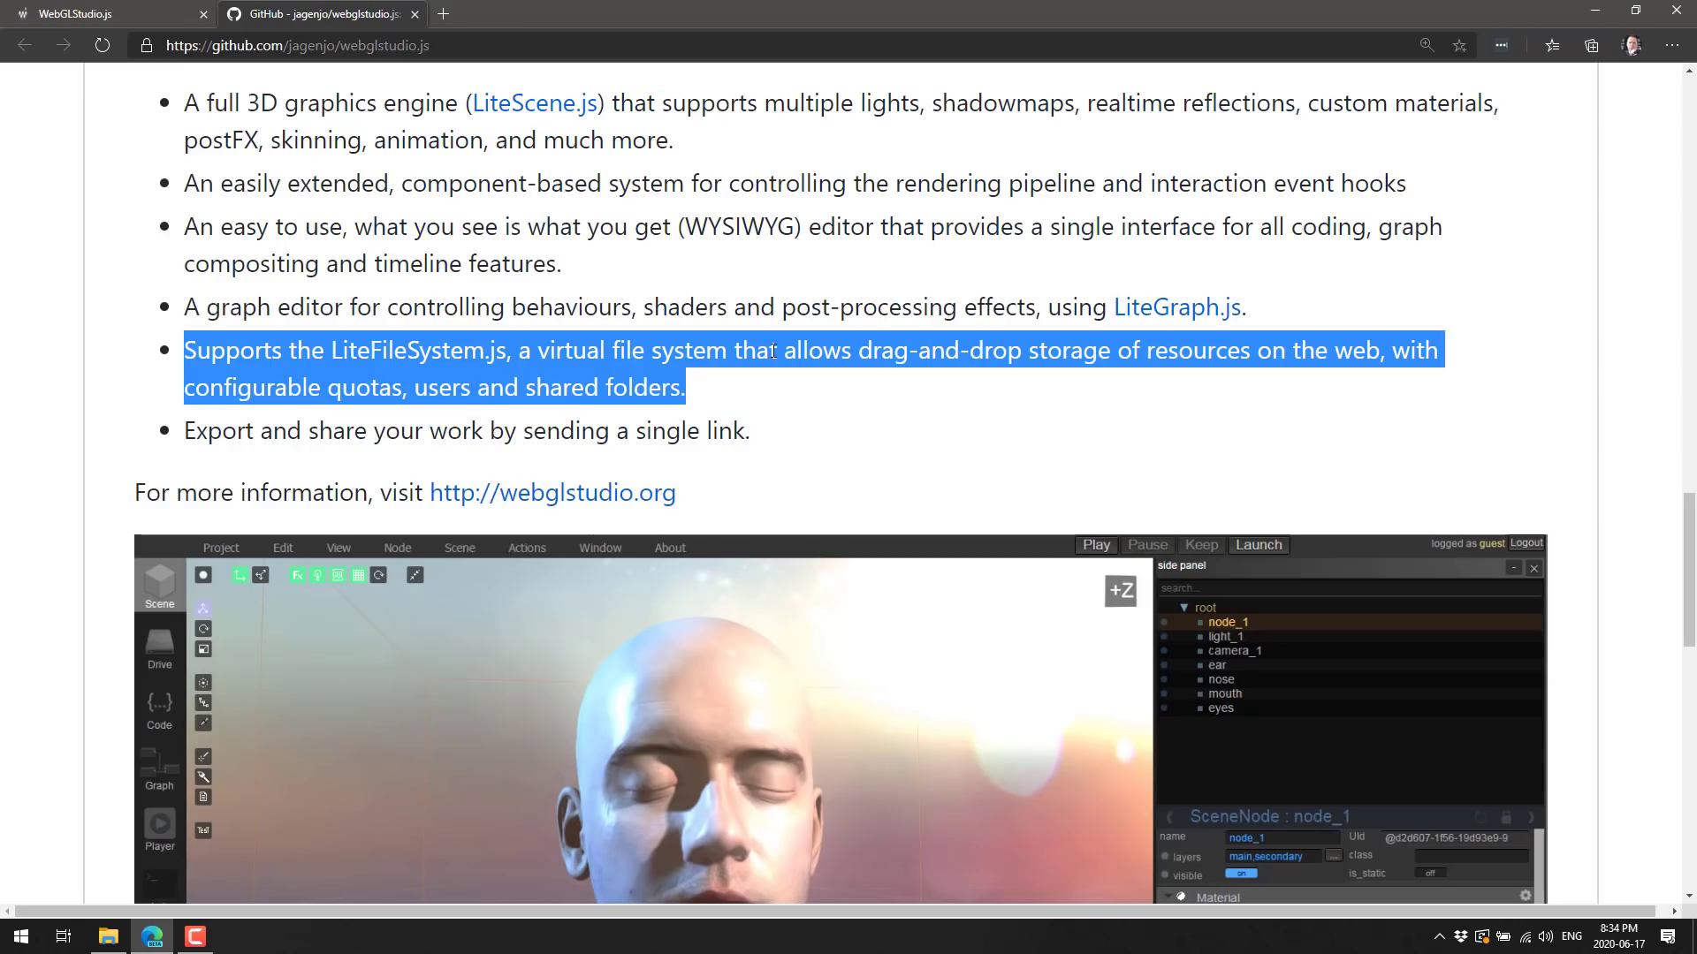
left_click_drag(246, 433, 753, 433)
left_click(851, 439)
Step: Review Features missing, including FBX support, Physics and Mesh editing, then scroll back up
scroll(650, 404, "down", 5)
scroll(650, 405, "down", 5)
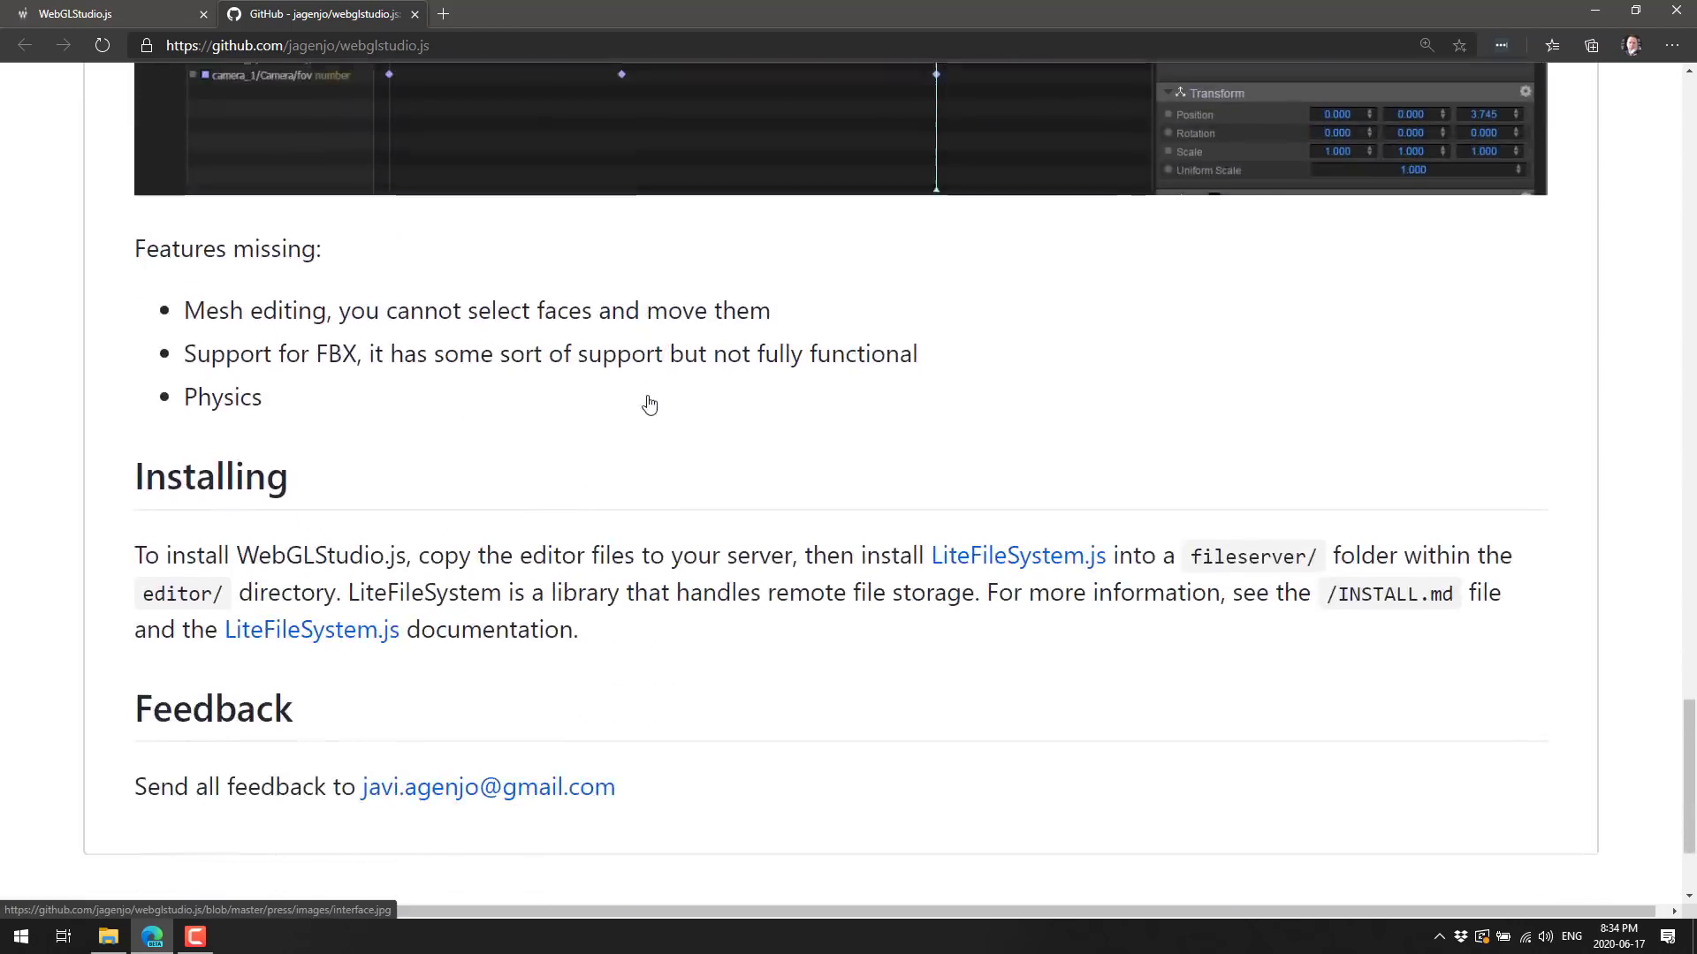
scroll(644, 401, "down", 2)
scroll(147, 284, "up", 2)
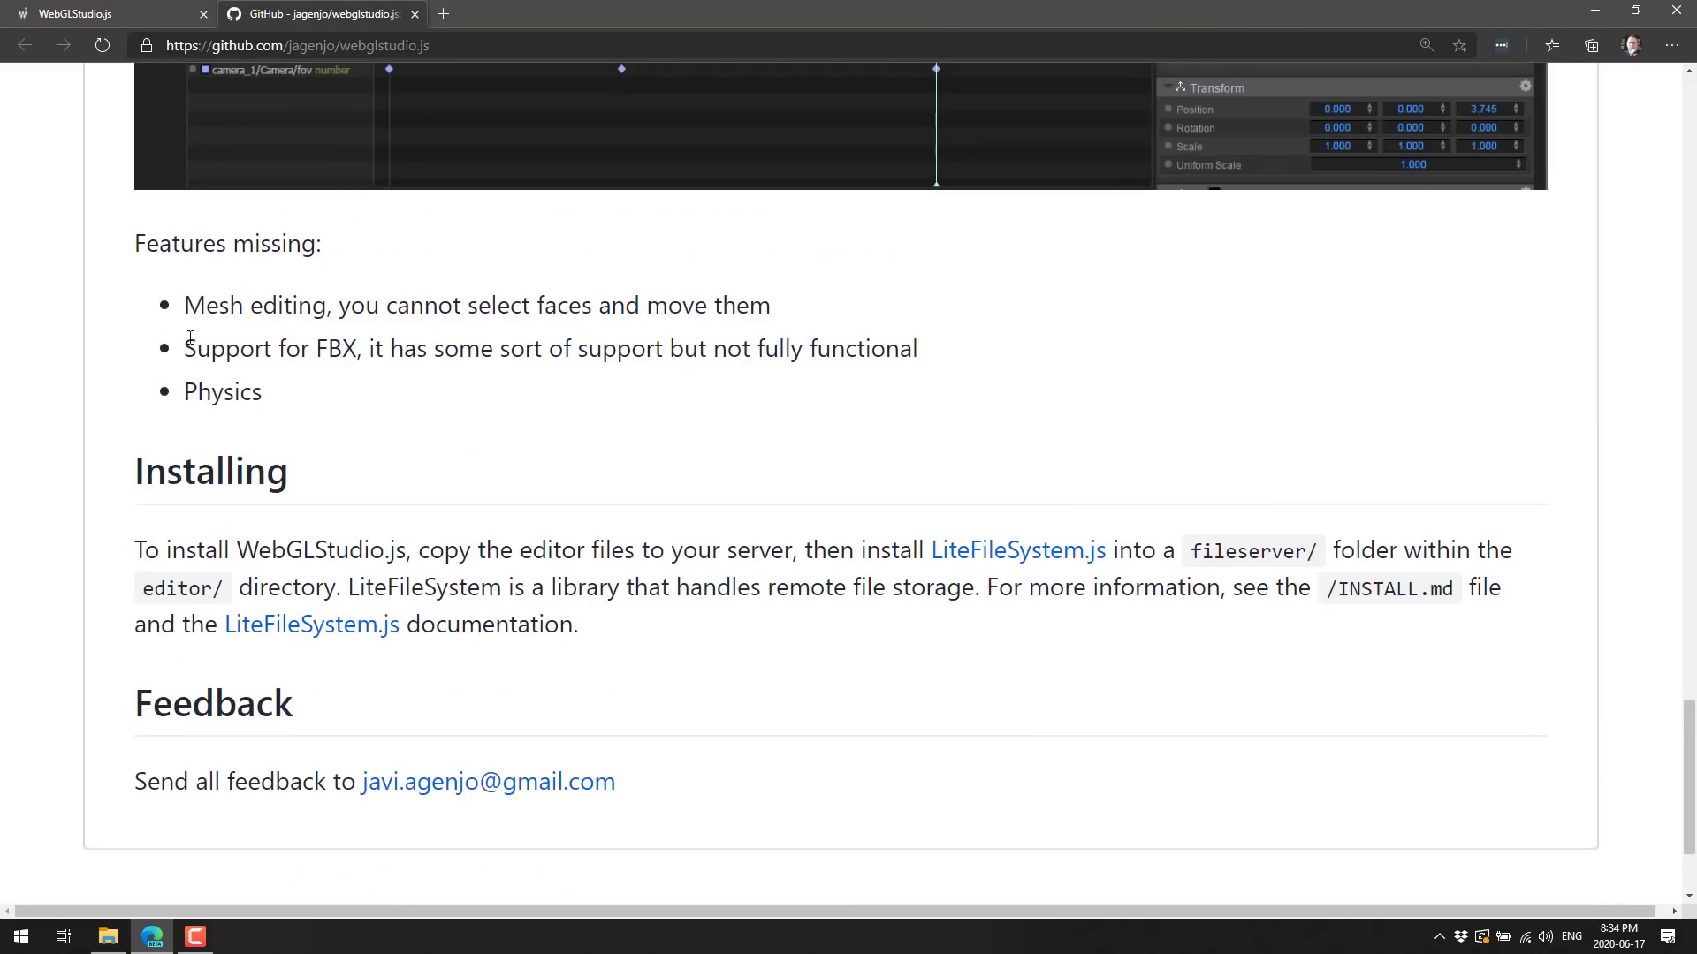
left_click_drag(190, 338, 951, 368)
left_click(801, 352)
double_click(253, 400)
left_click(354, 400)
left_click_drag(800, 305, 131, 330)
left_click(148, 329)
scroll(607, 458, "up", 1)
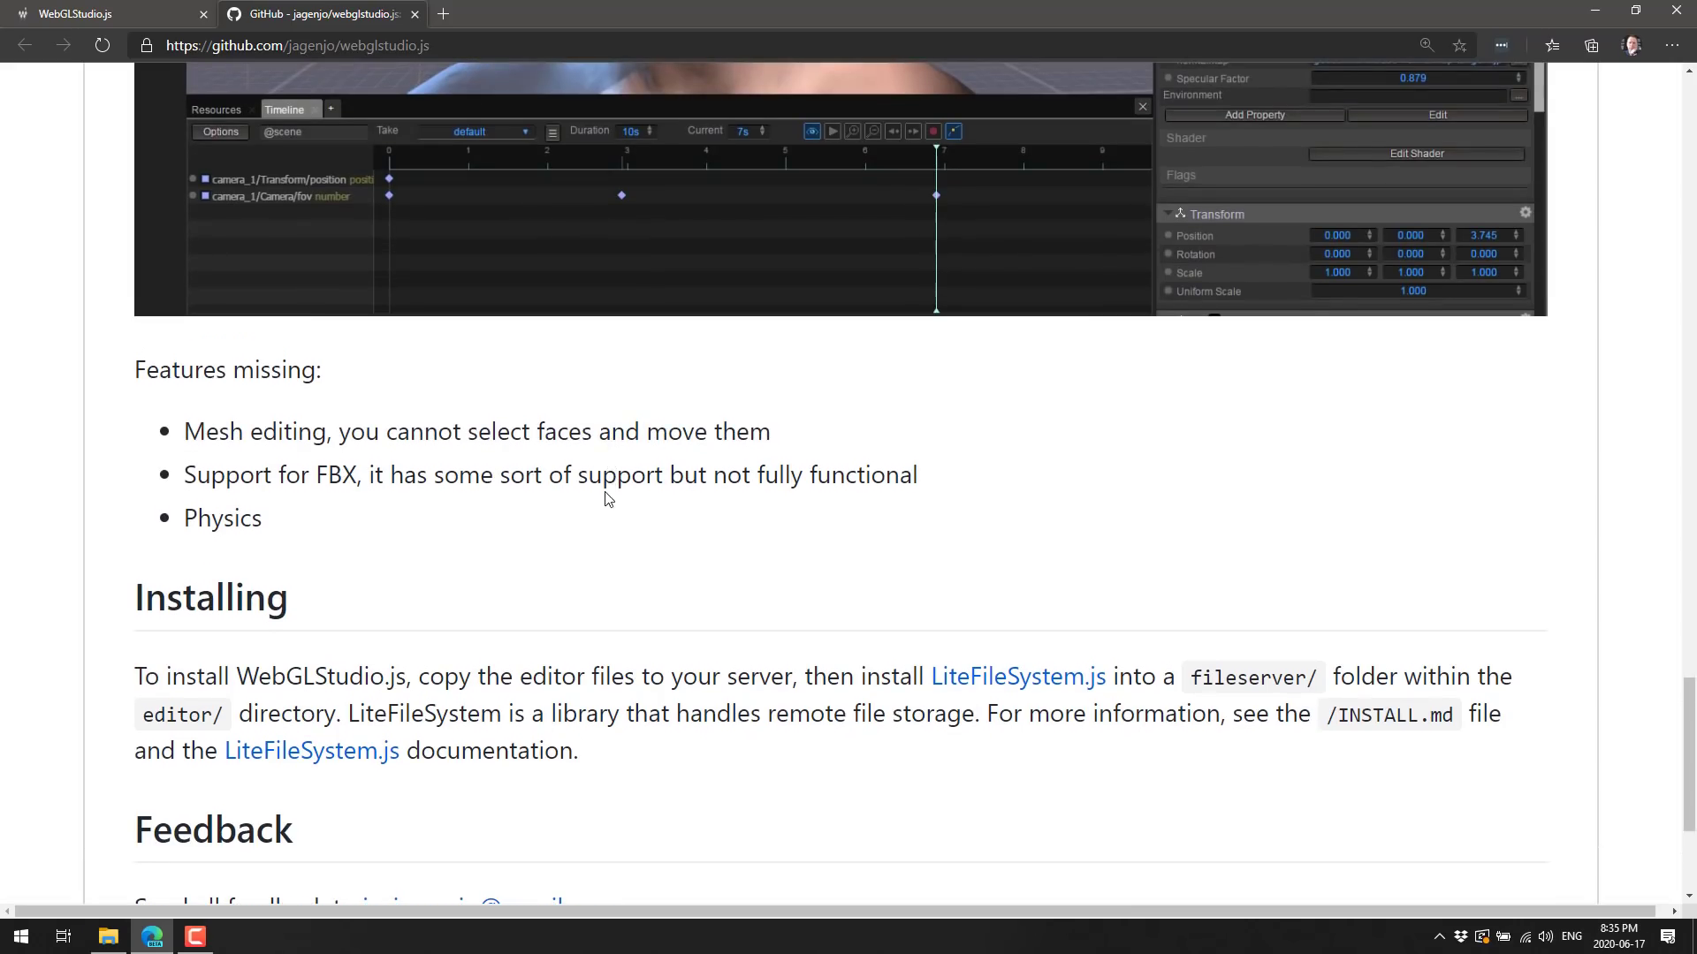
scroll(384, 505, "down", 3)
scroll(409, 482, "up", 15)
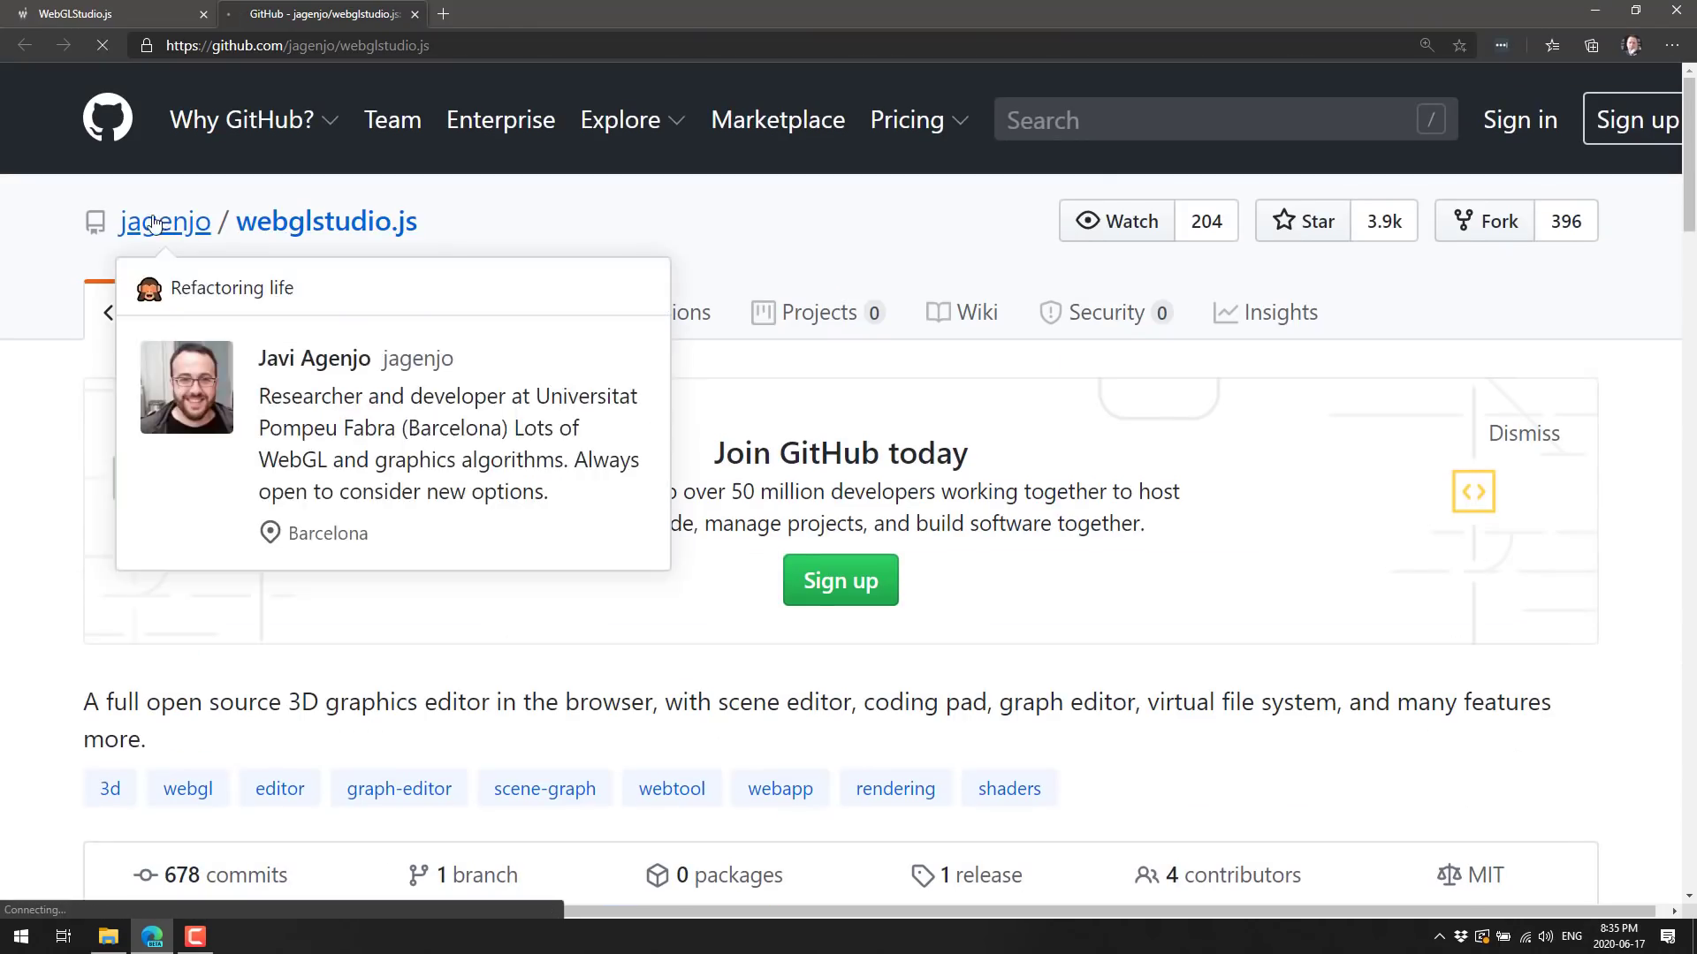
Step: On the owner's profile, highlight the litegraph.js and litescene.js descriptions under Popular repositories
left_click(326, 367)
scroll(679, 370, "down", 5)
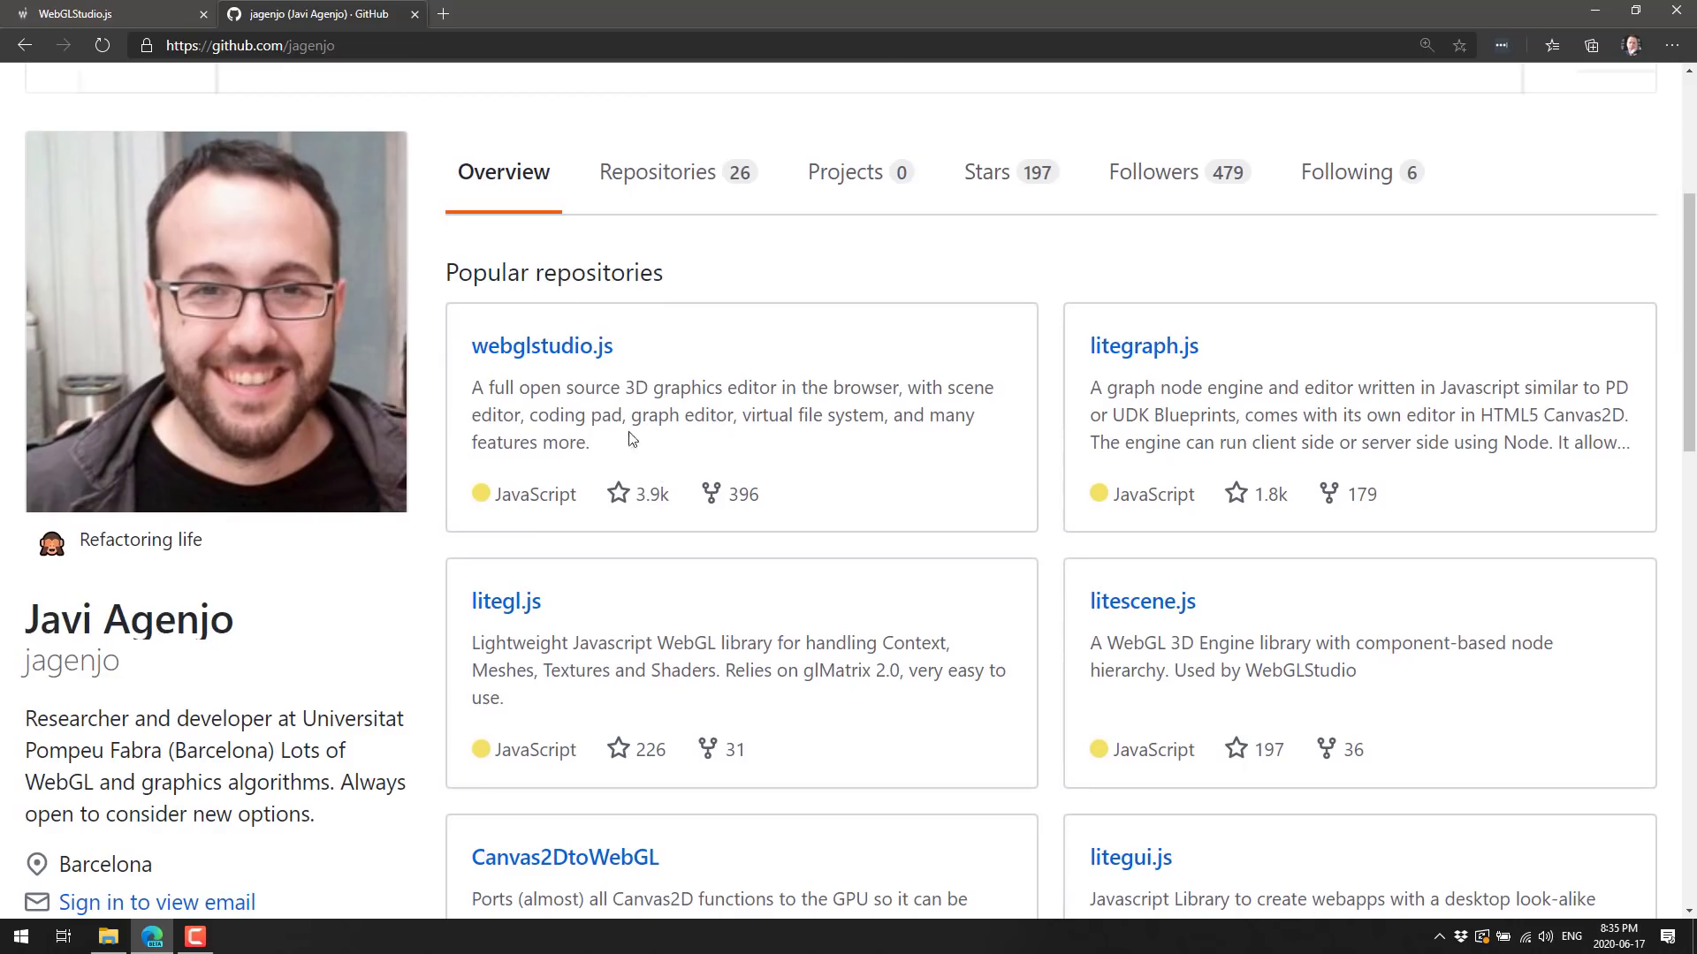
scroll(633, 439, "down", 1)
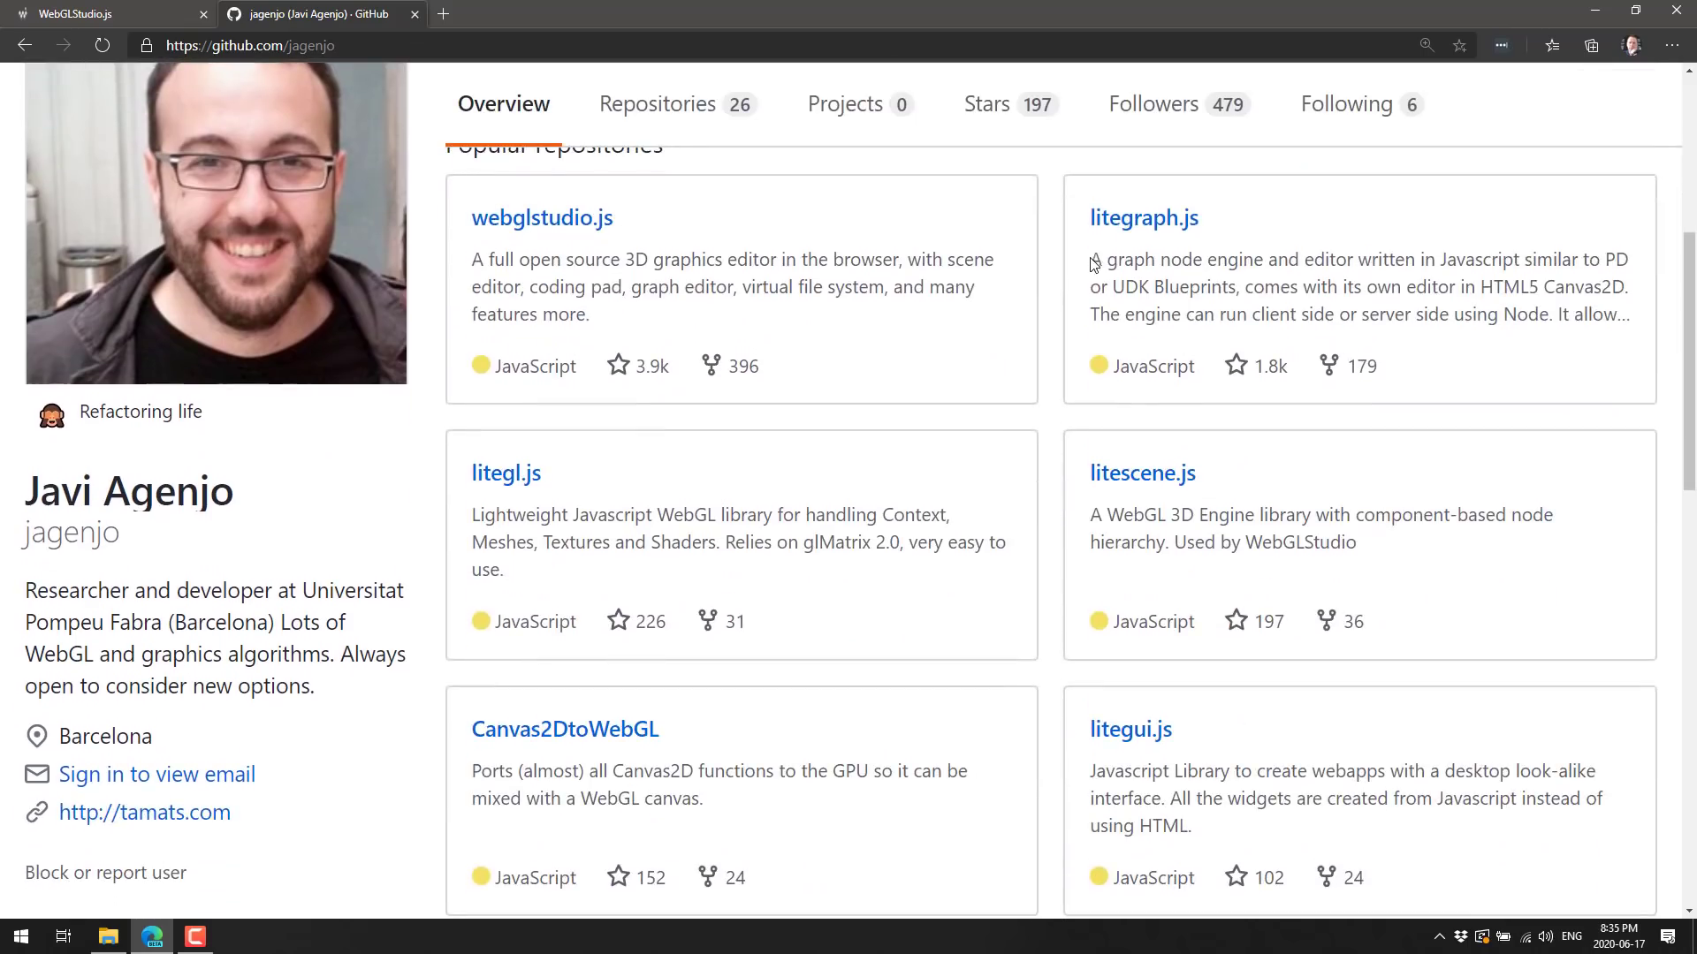
left_click_drag(1100, 260, 1614, 316)
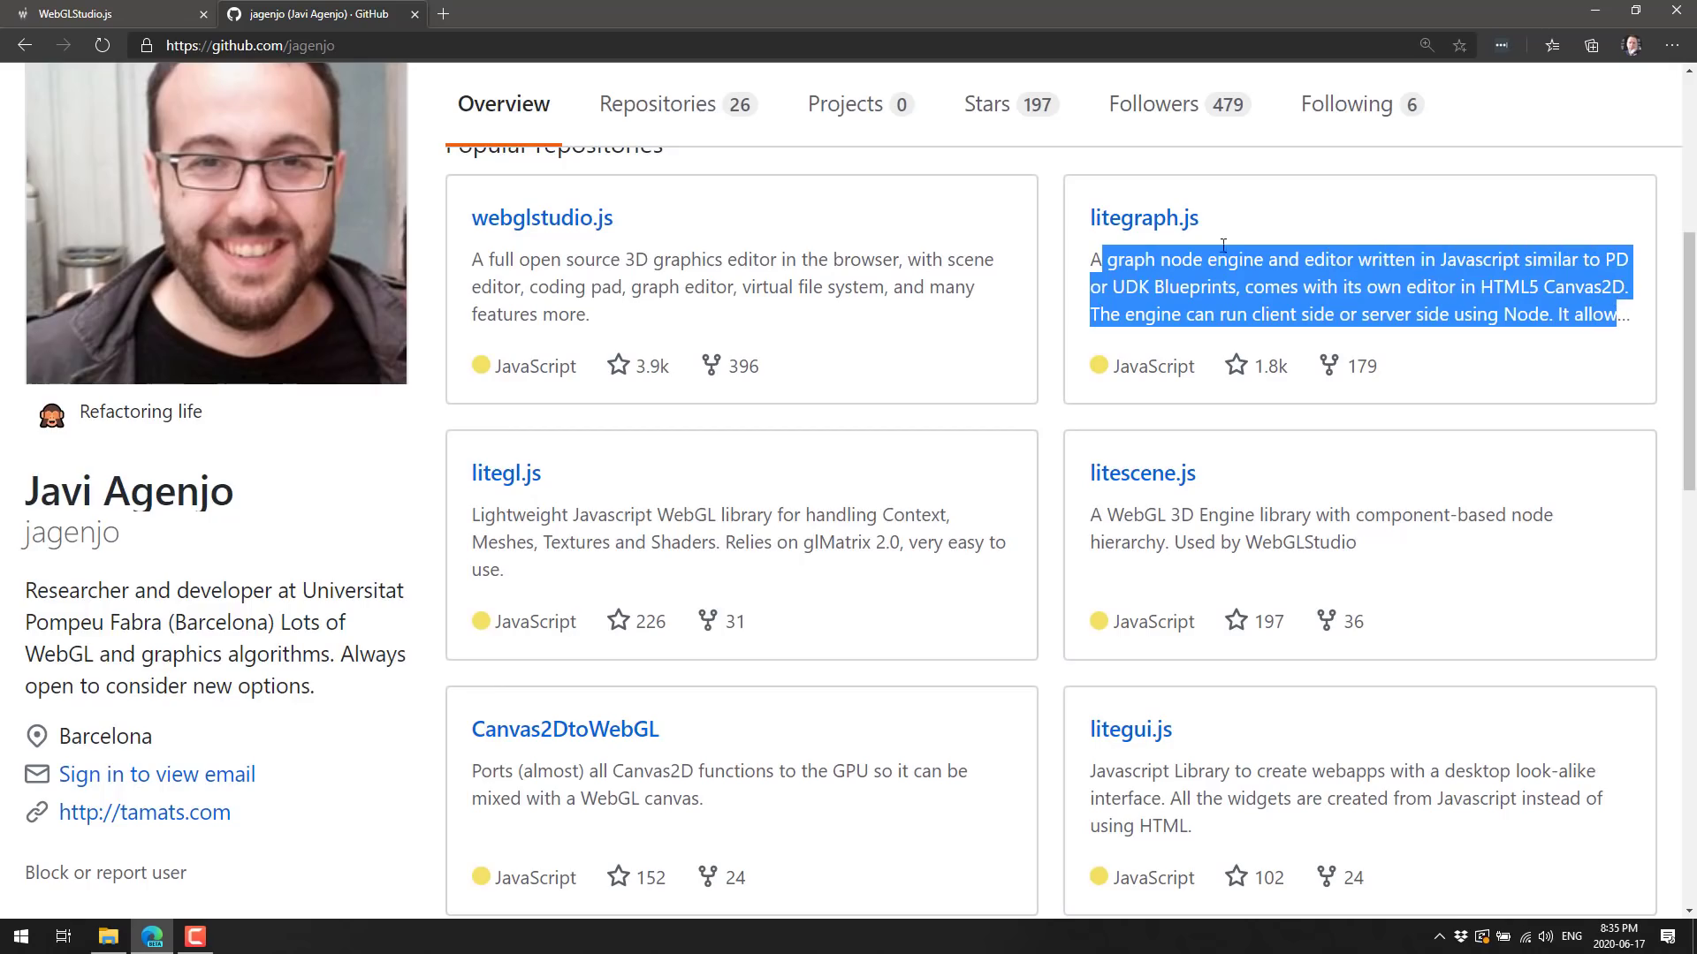
scroll(1124, 529, "down", 1)
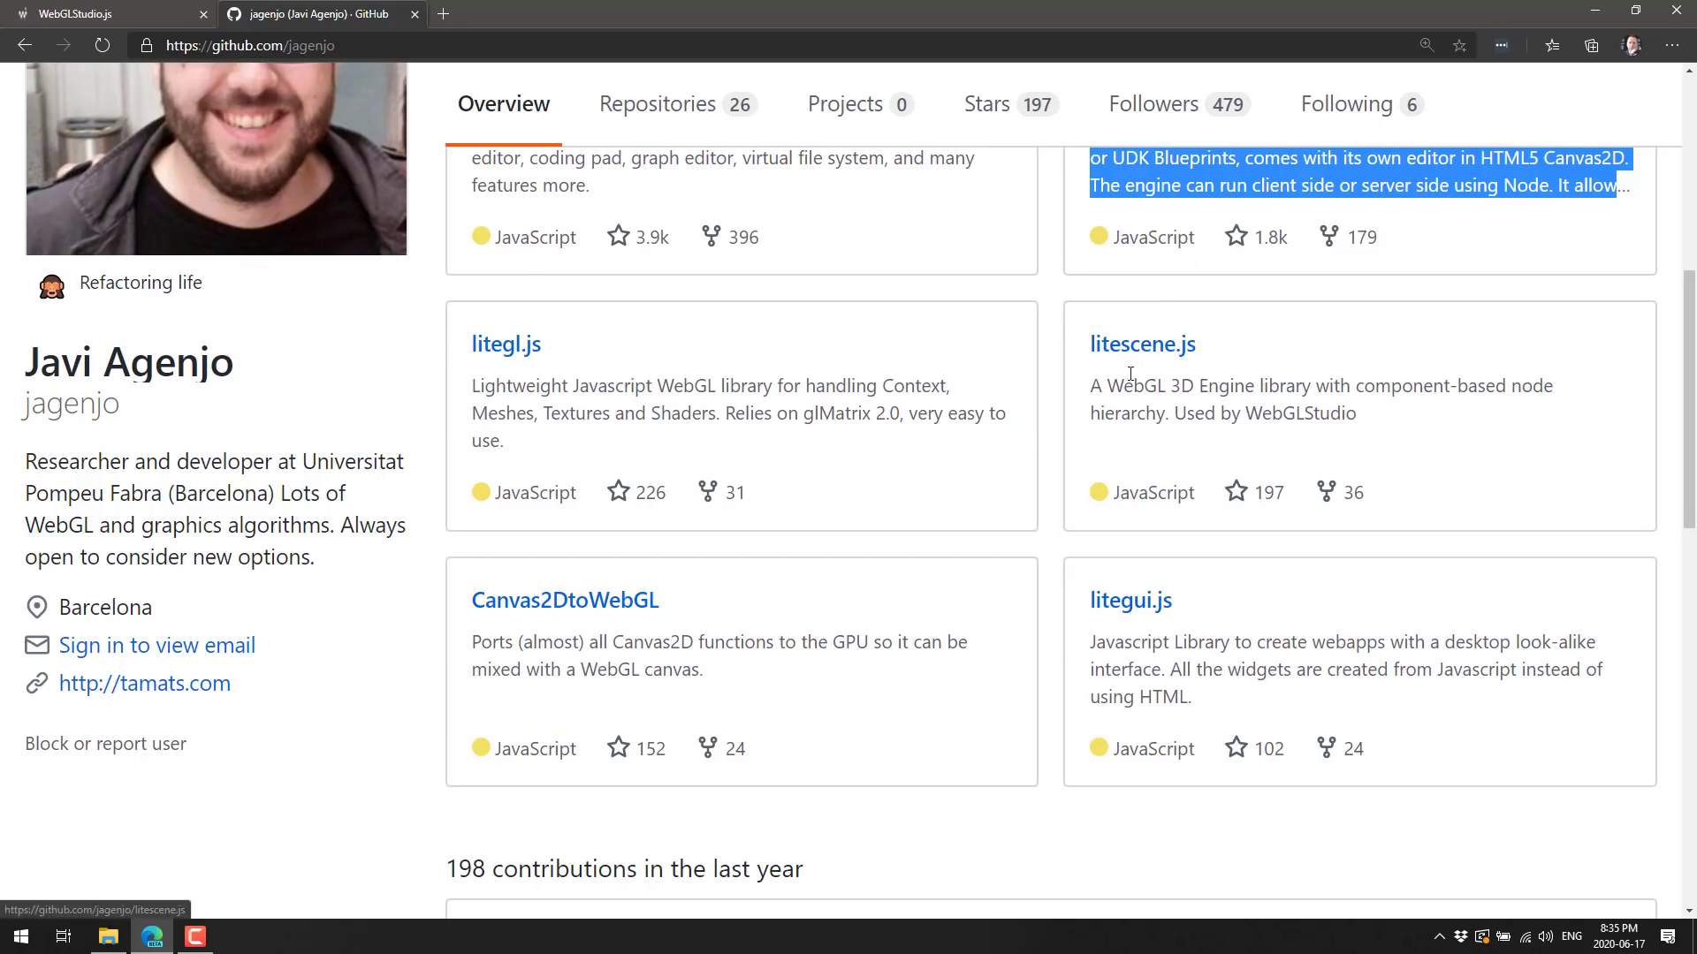
left_click(1101, 390)
left_click_drag(1101, 389, 1405, 431)
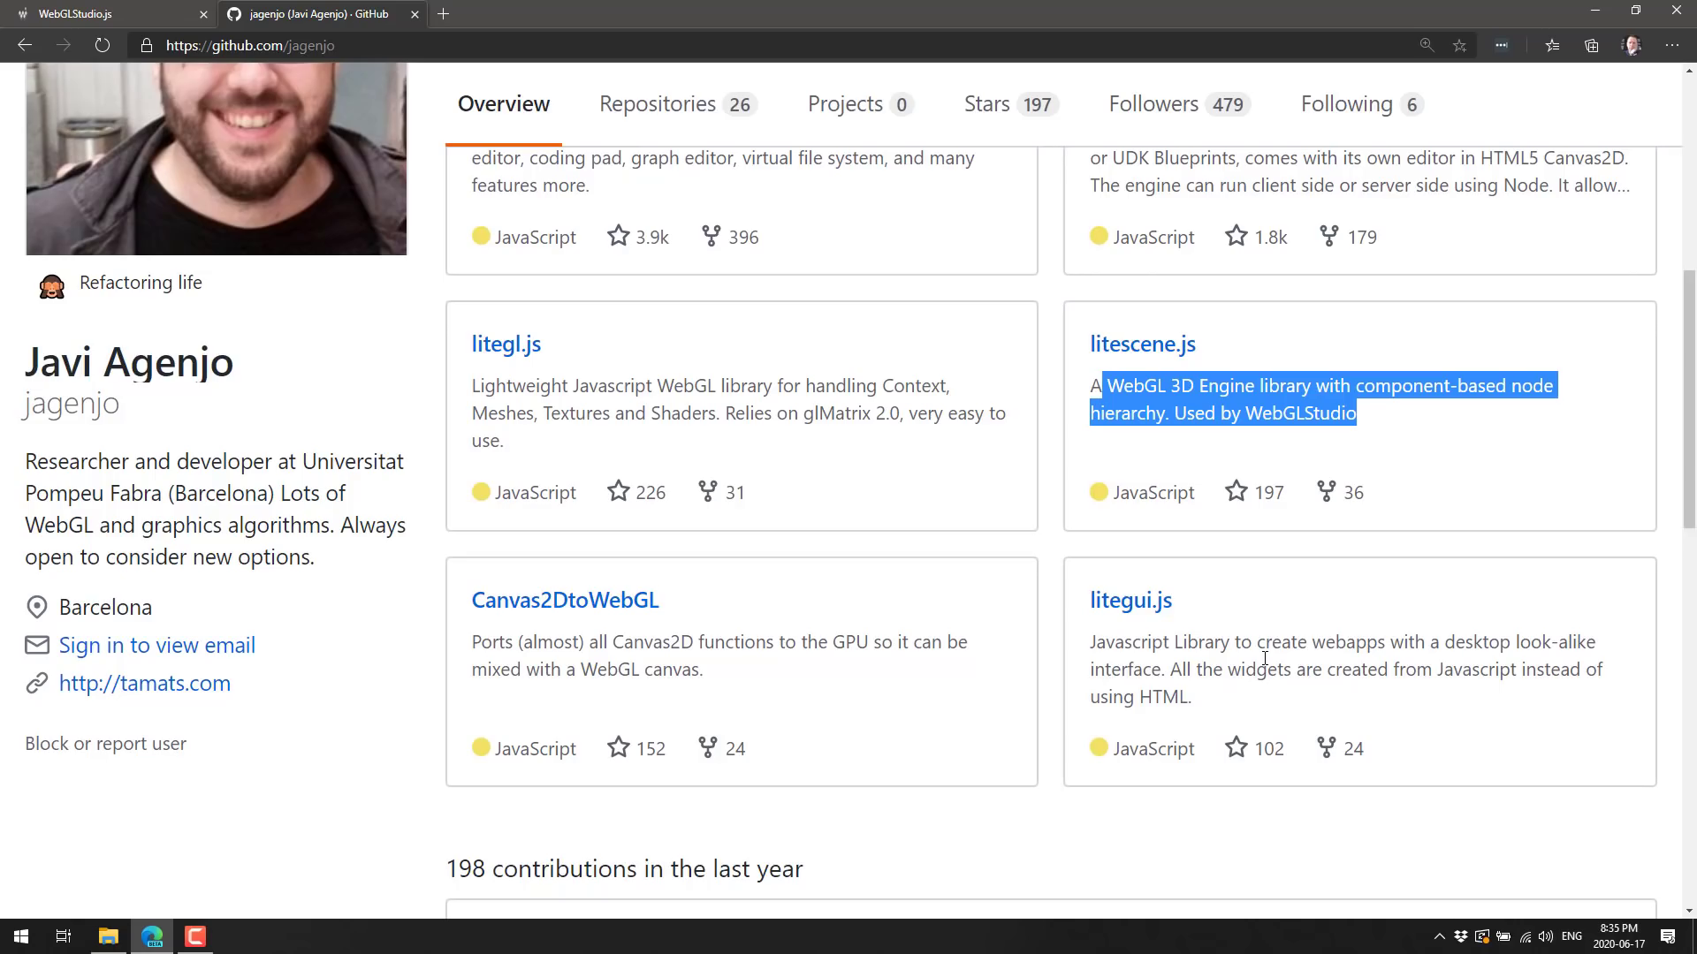
scroll(1264, 658, "up", 3)
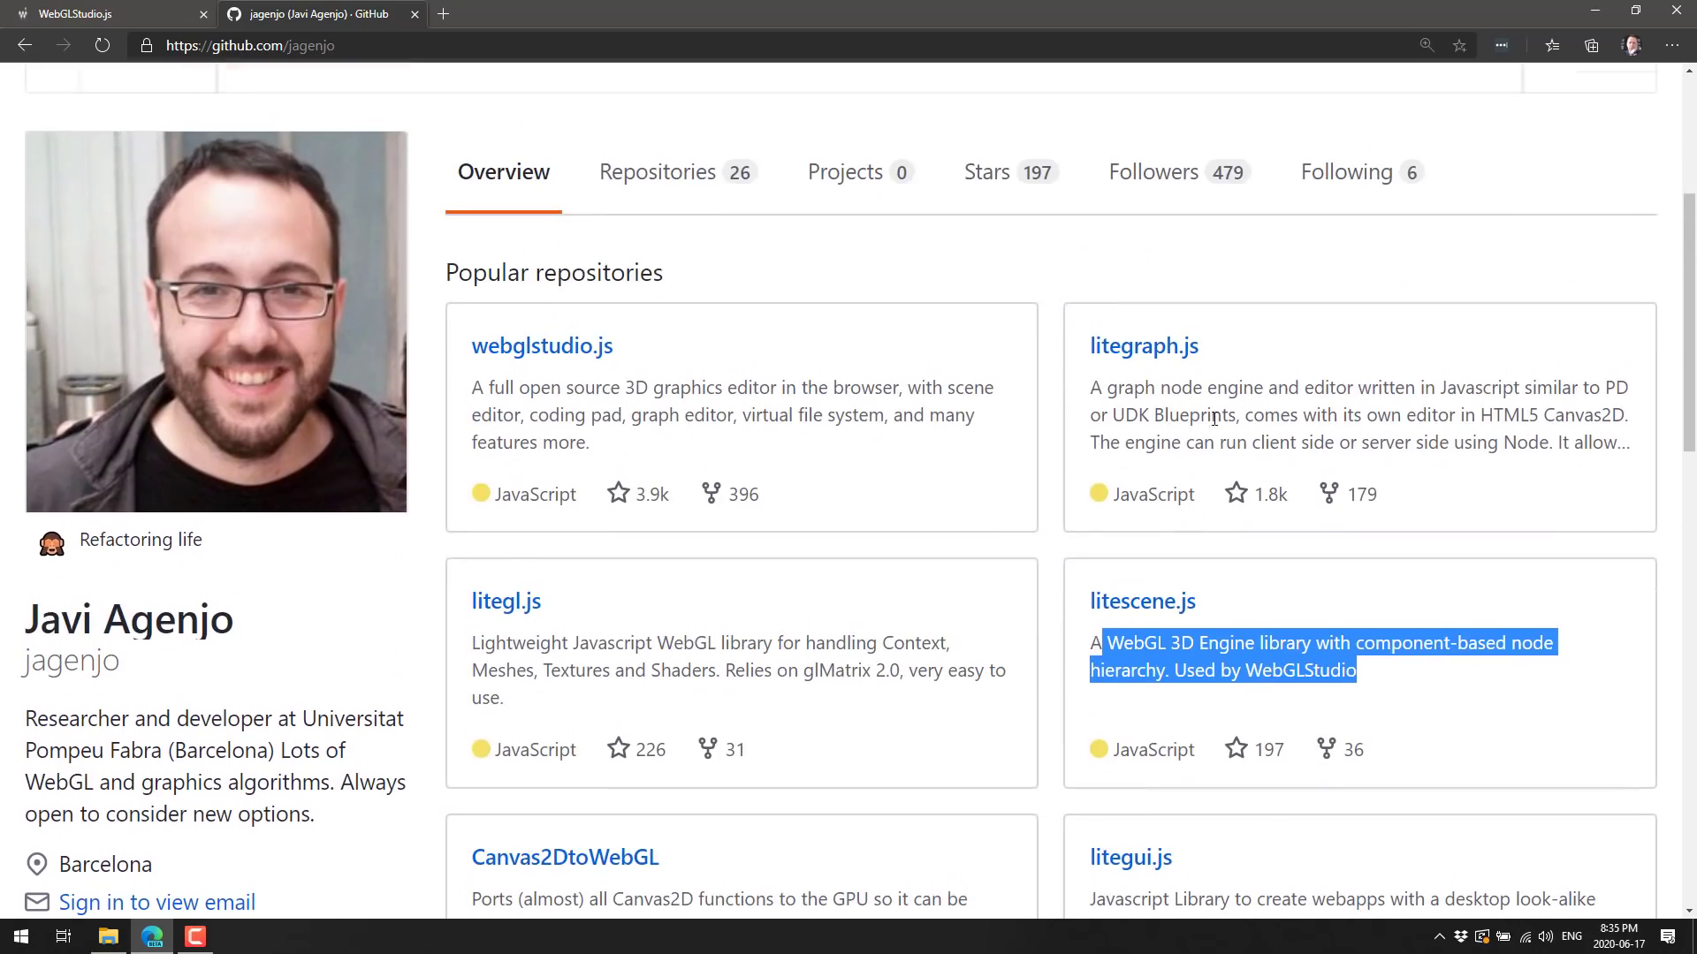
left_click(1563, 699)
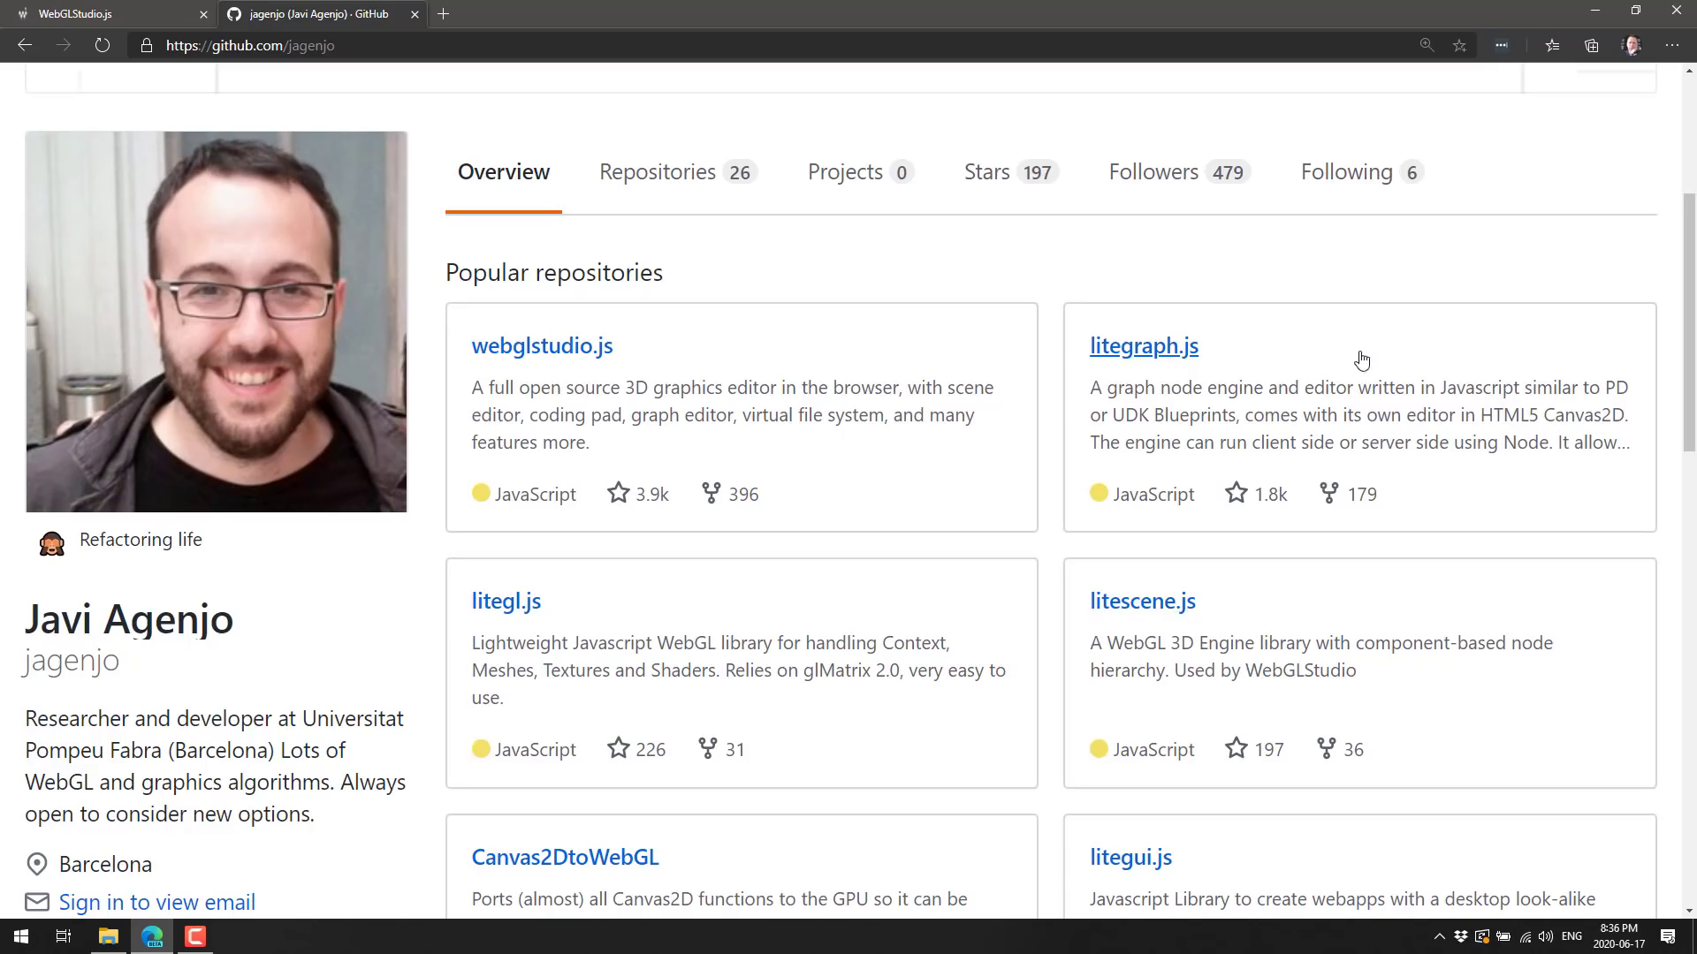
scroll(500, 512, "down", 1)
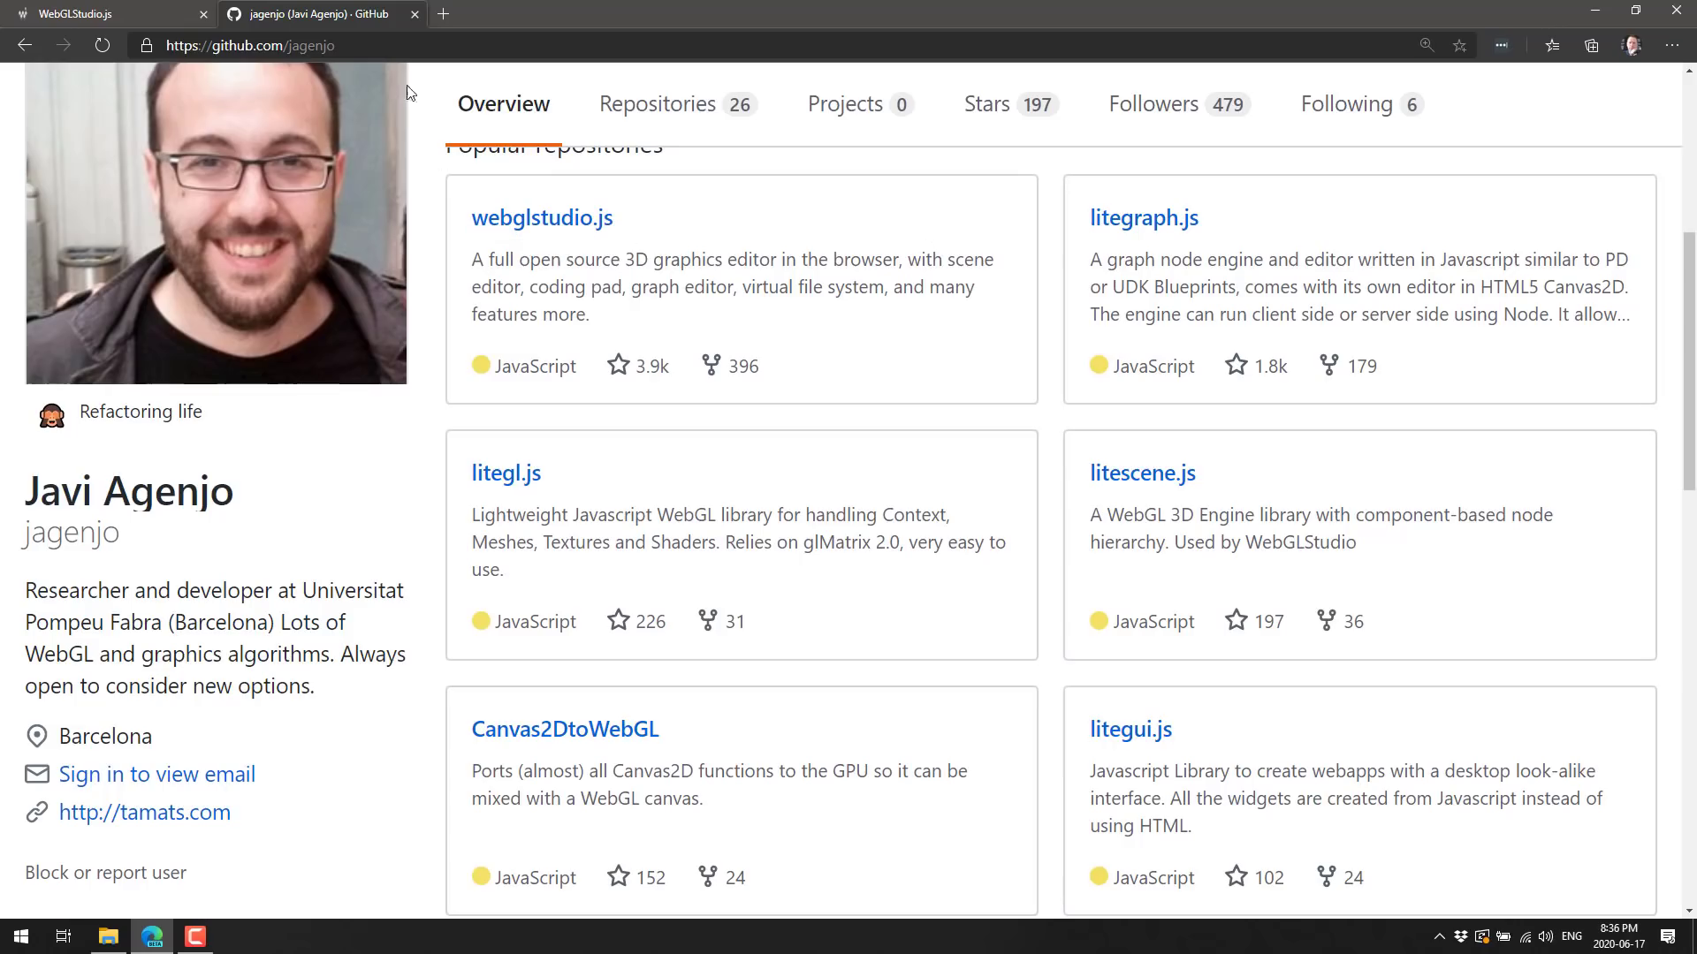
left_click(130, 10)
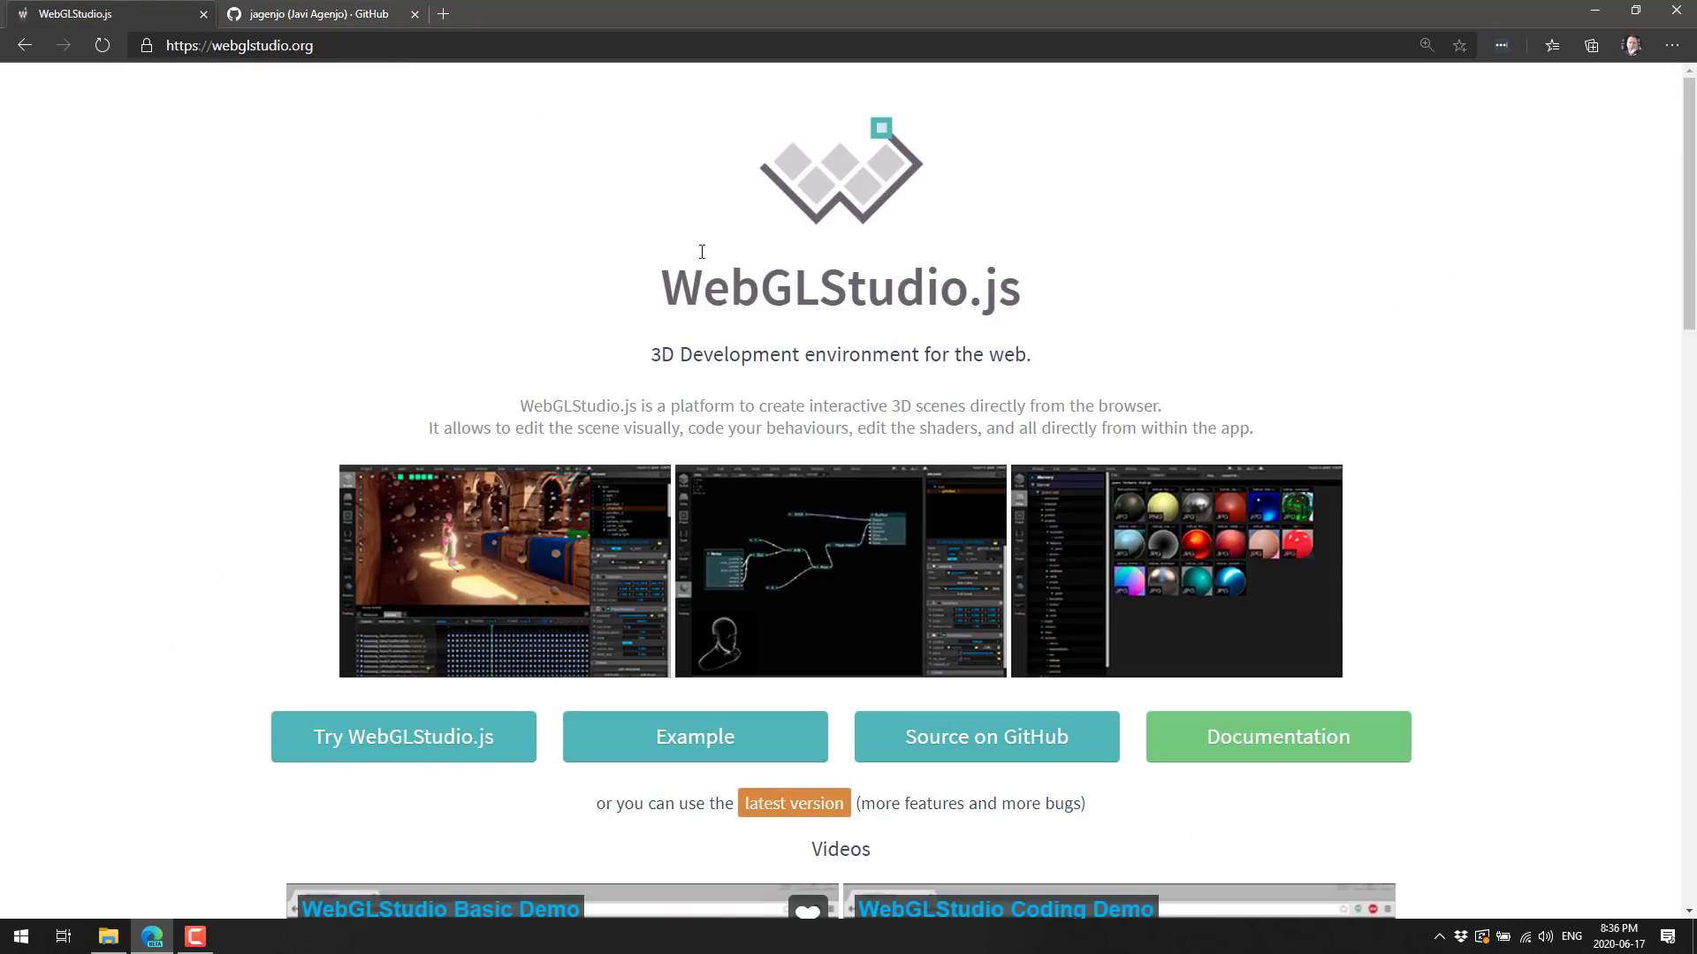
left_click(265, 46)
left_click(456, 205)
left_click(305, 14)
scroll(962, 274, "up", 5)
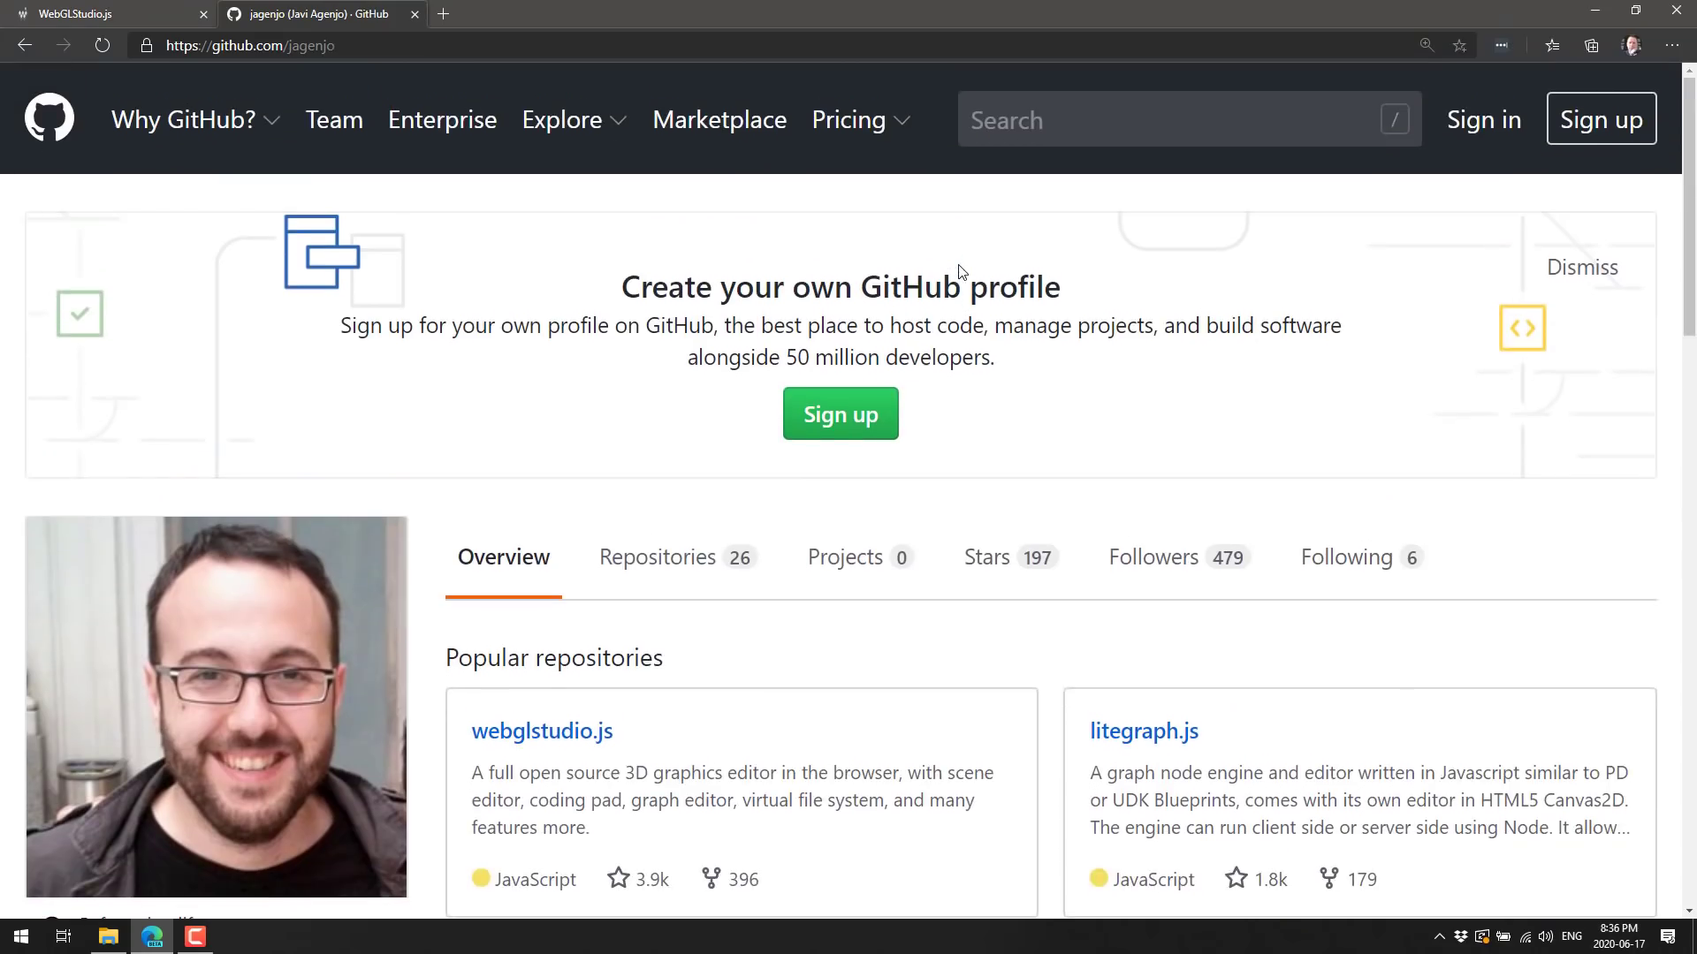
scroll(959, 292, "down", 3)
scroll(956, 300, "down", 1)
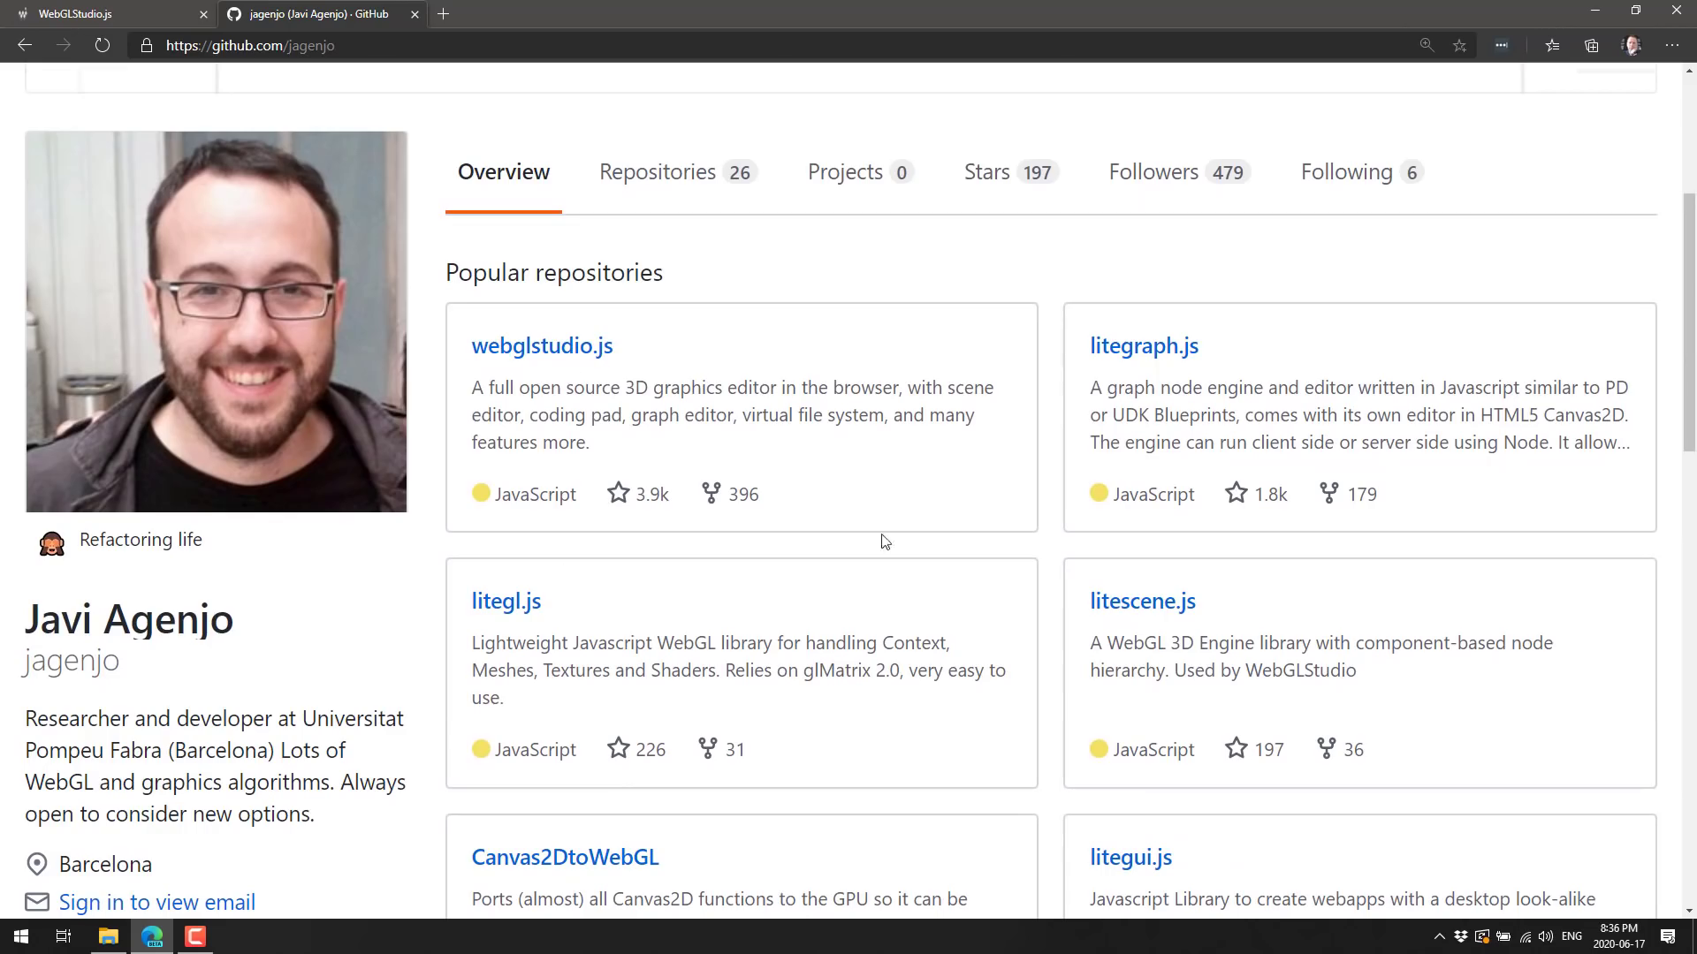
Step: Open the litegraph.js repository and scroll through its page
left_click(1149, 350)
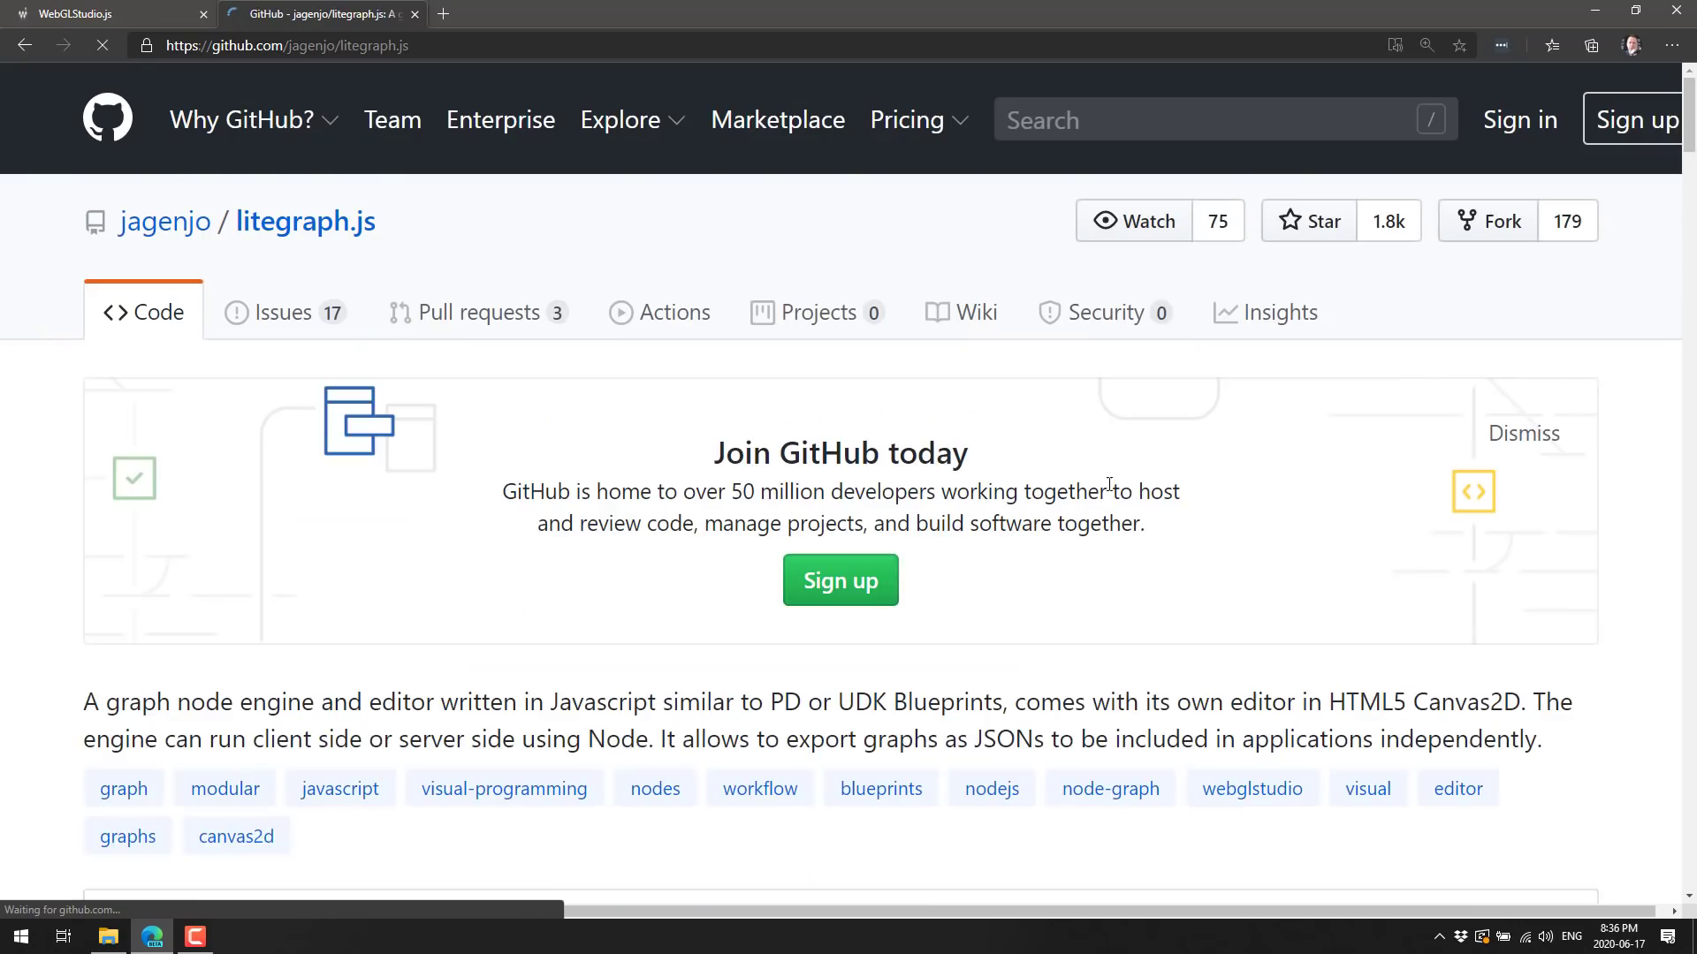
scroll(1023, 460, "down", 5)
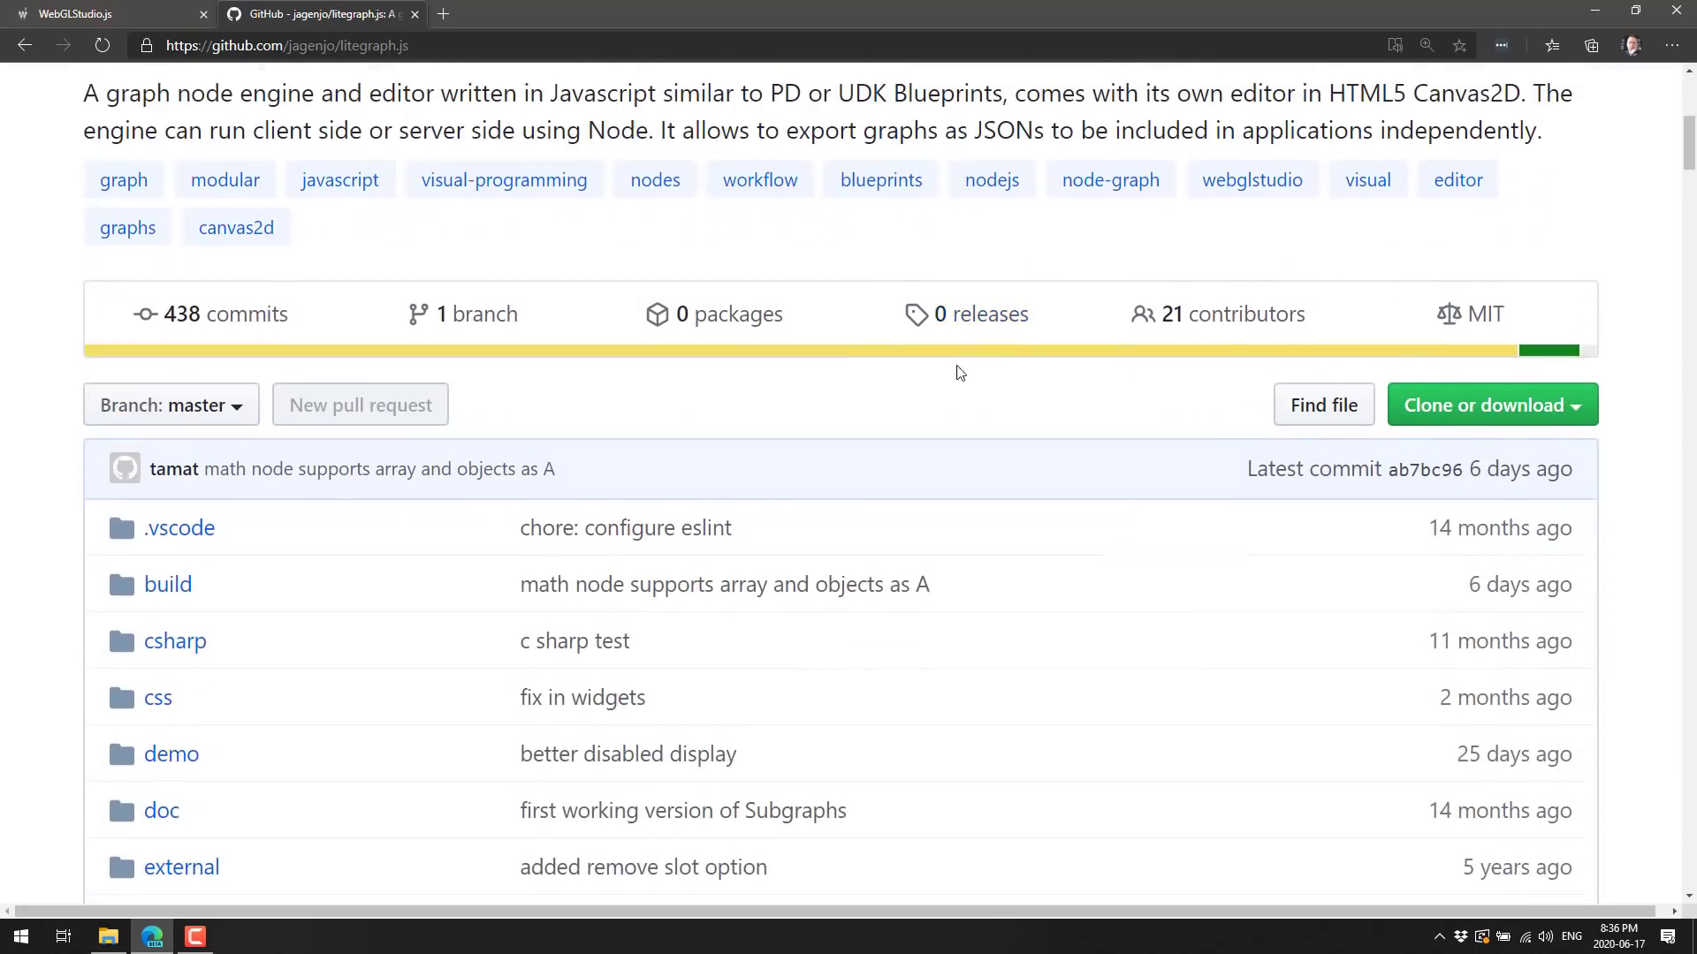
scroll(763, 342, "up", 5)
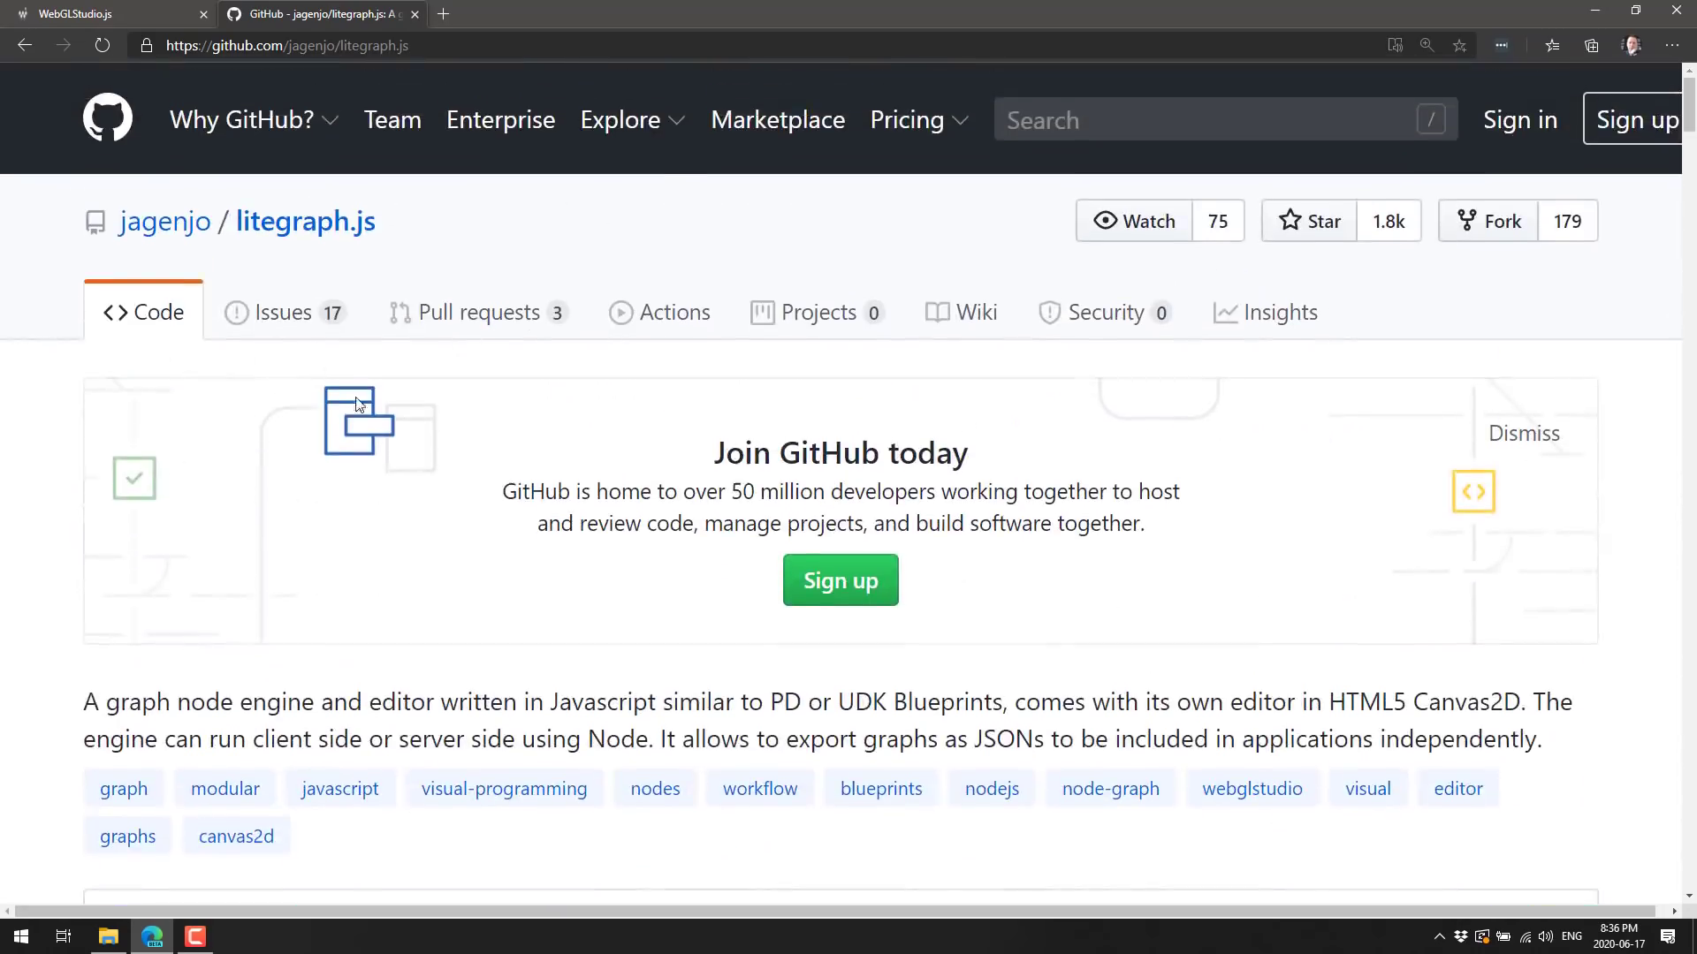
scroll(569, 472, "down", 1)
scroll(584, 441, "down", 3)
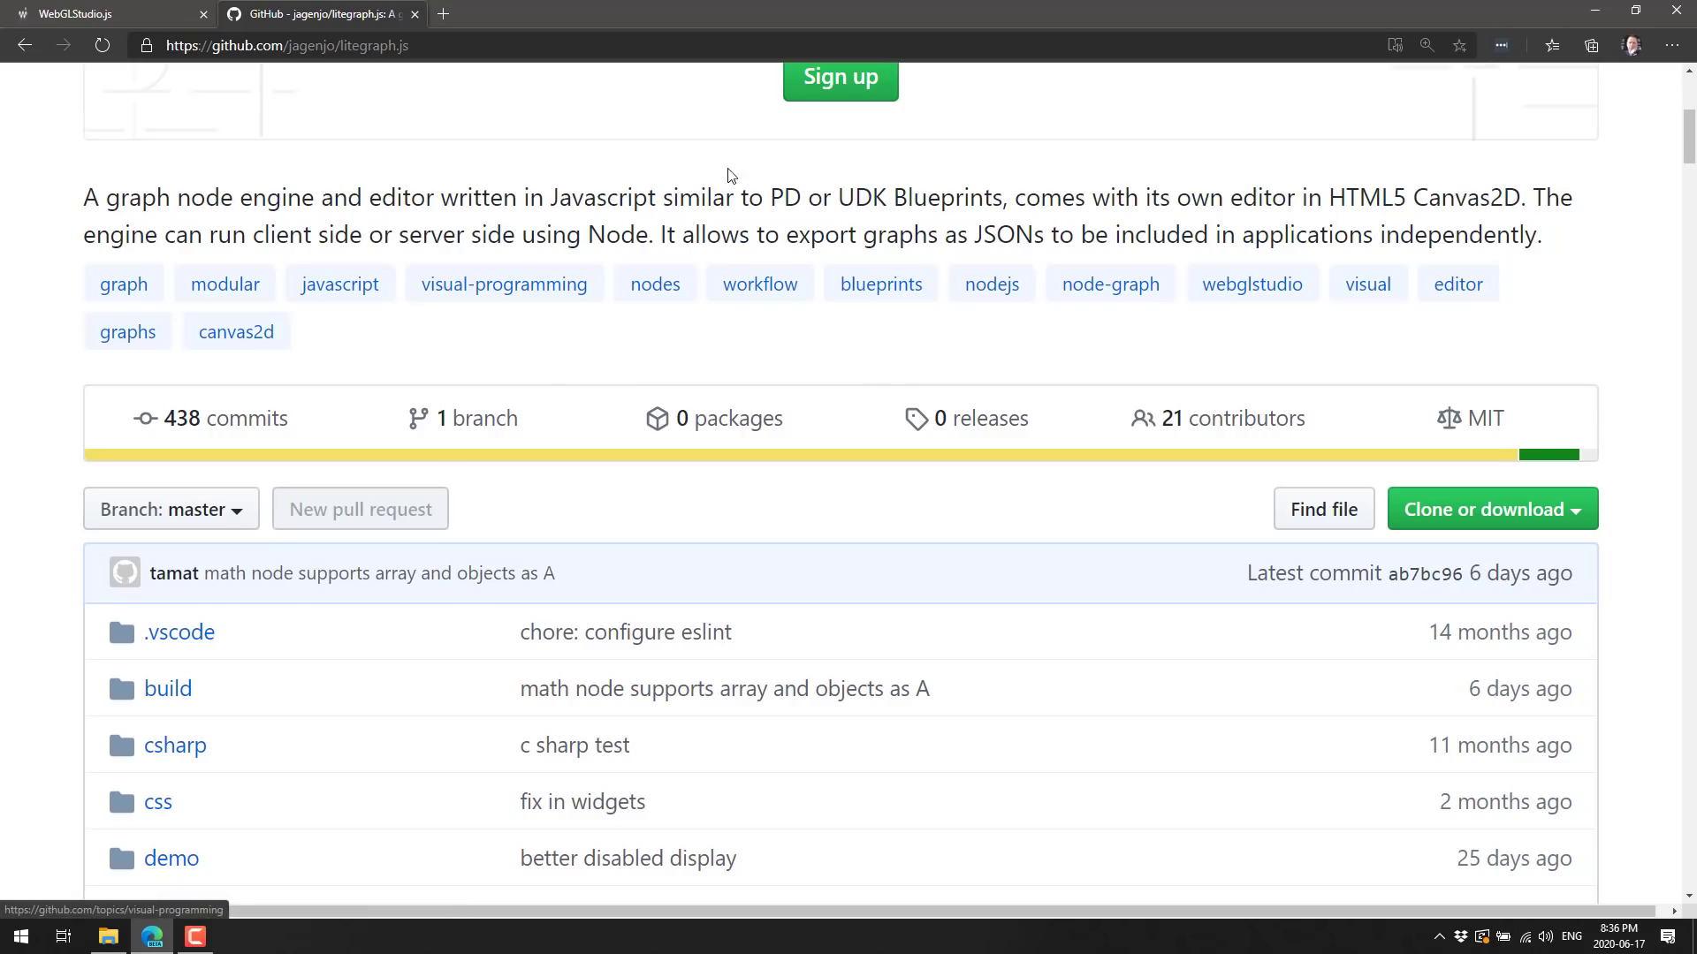
Step: Return to the WebGLStudio.js homepage tab
left_click(115, 11)
scroll(689, 426, "down", 2)
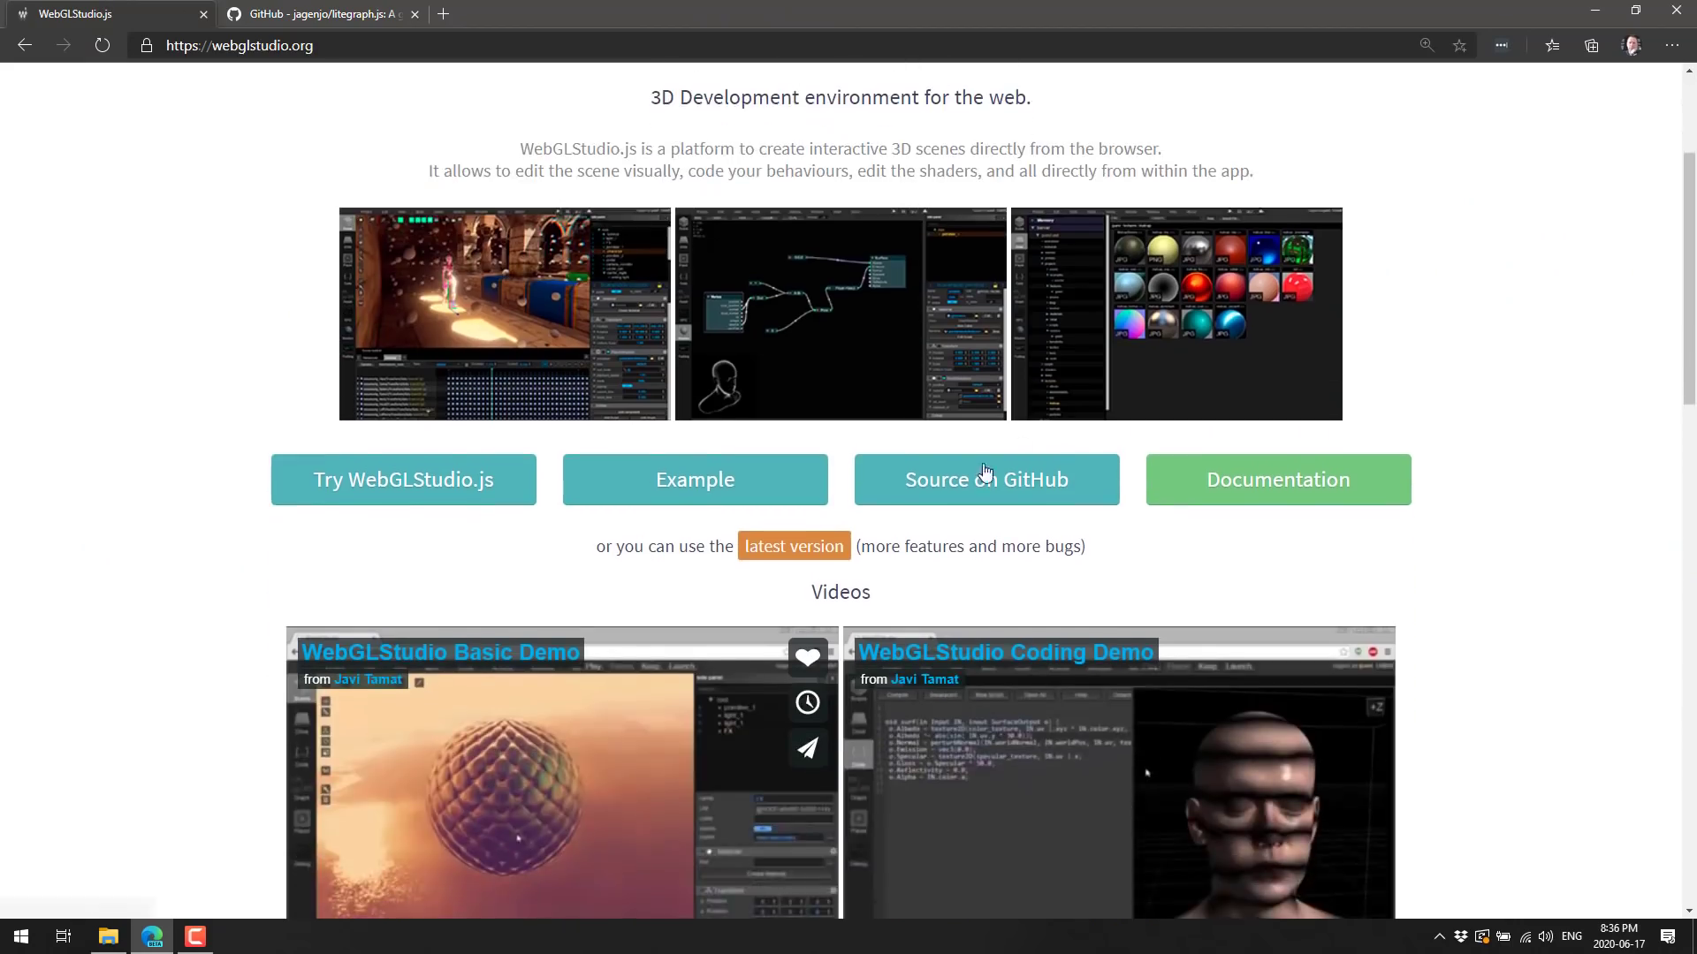
scroll(689, 426, "up", 2)
Step: Relaunch the WebGLStudio.js editor demo and log out of the guest session
scroll(686, 431, "down", 3)
left_click(320, 505)
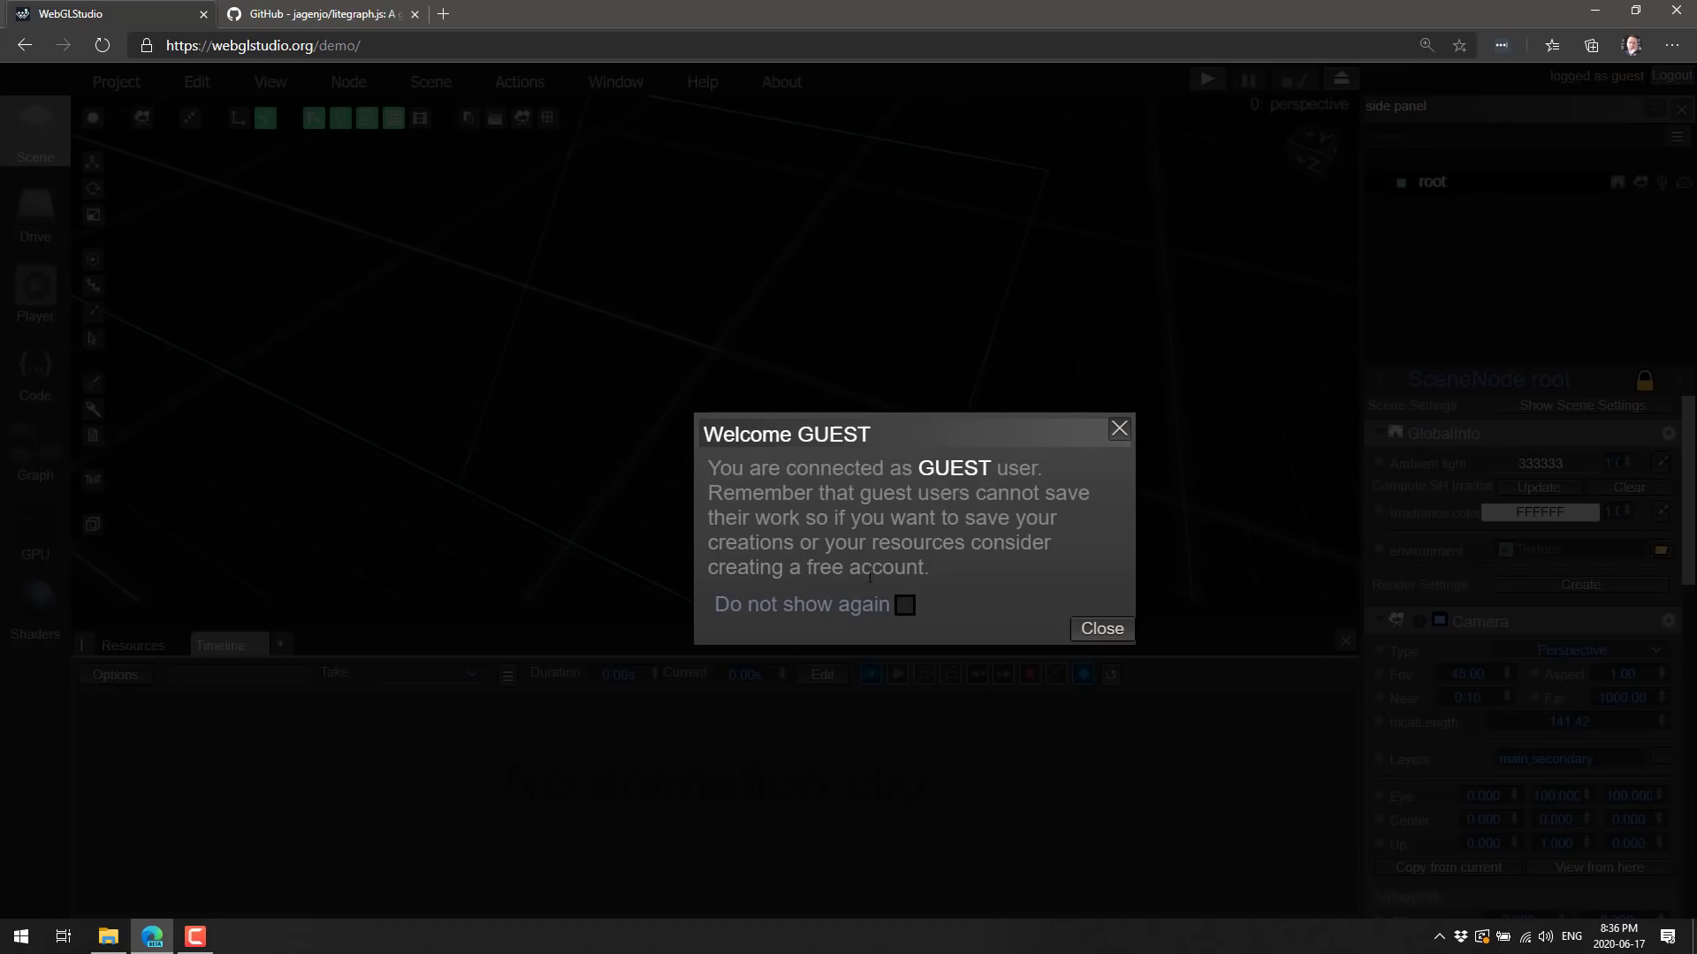
left_click(1103, 627)
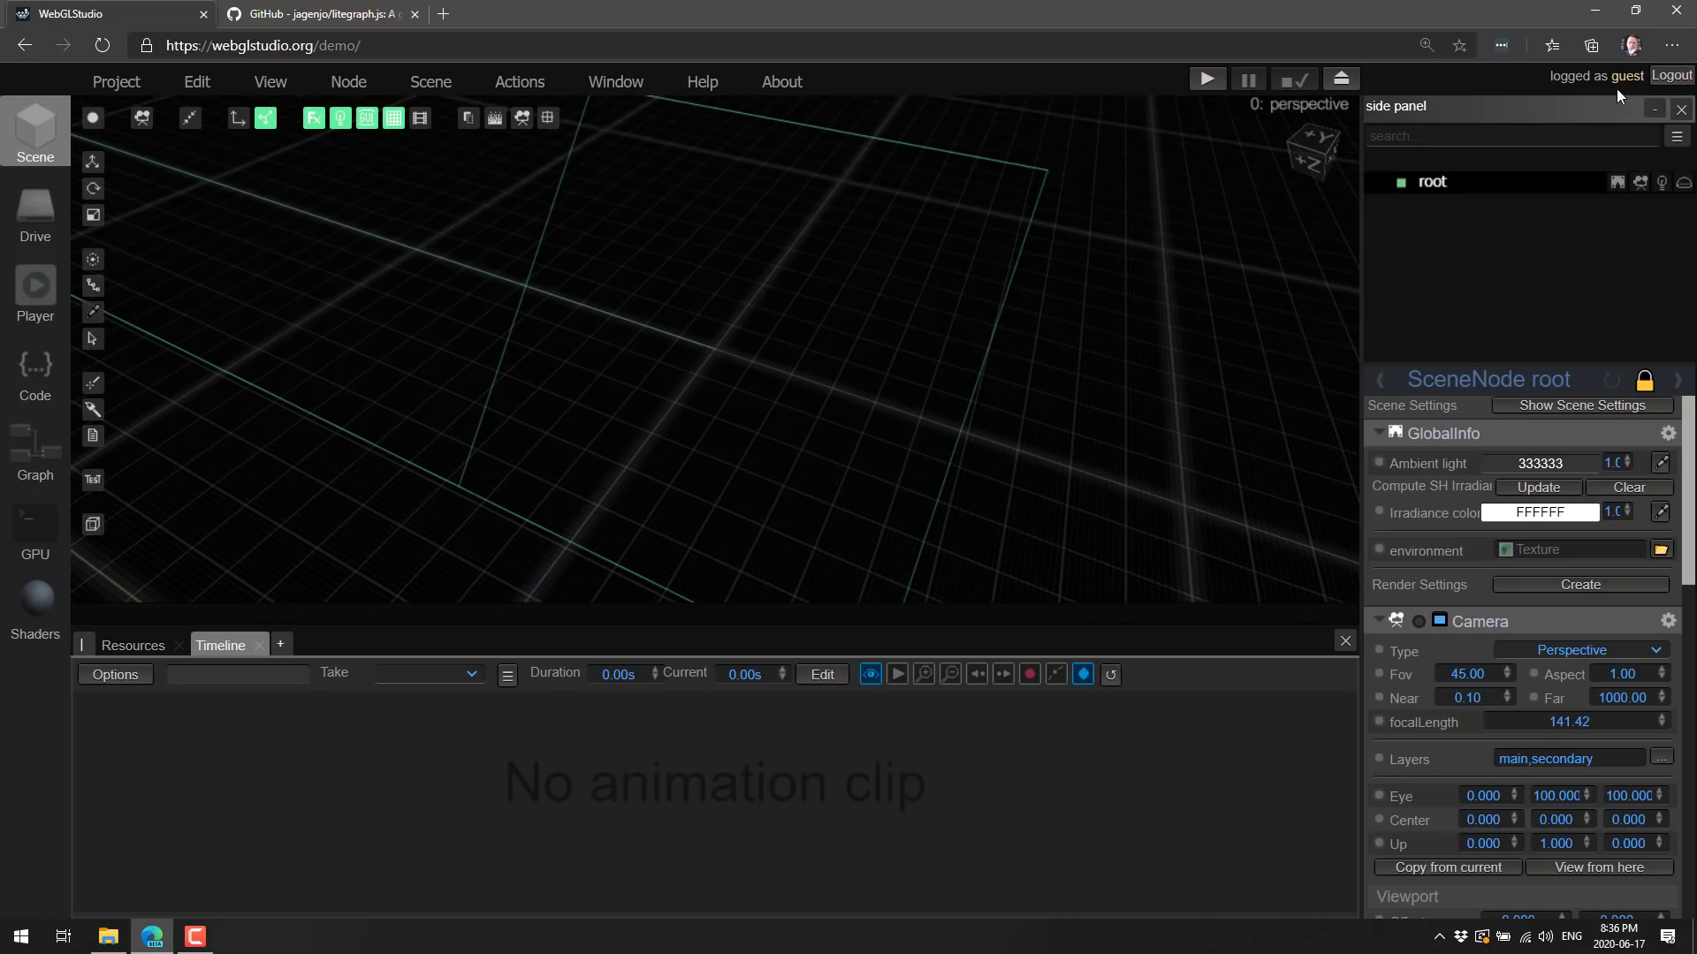
left_click(1664, 81)
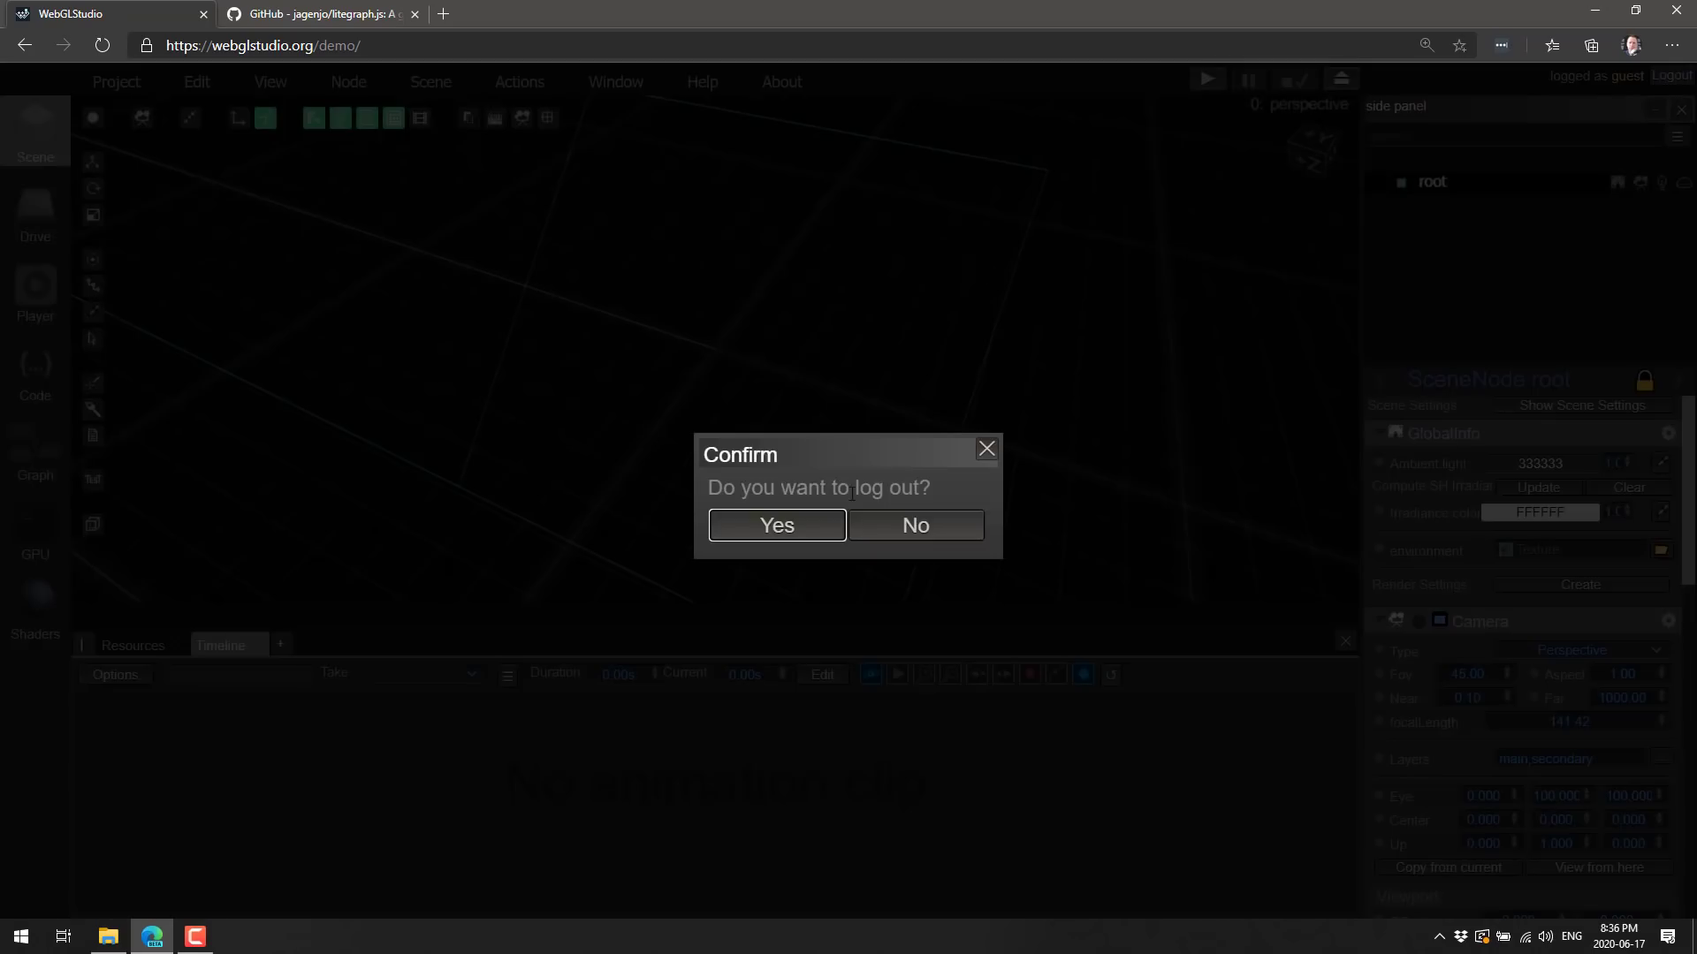
left_click(814, 523)
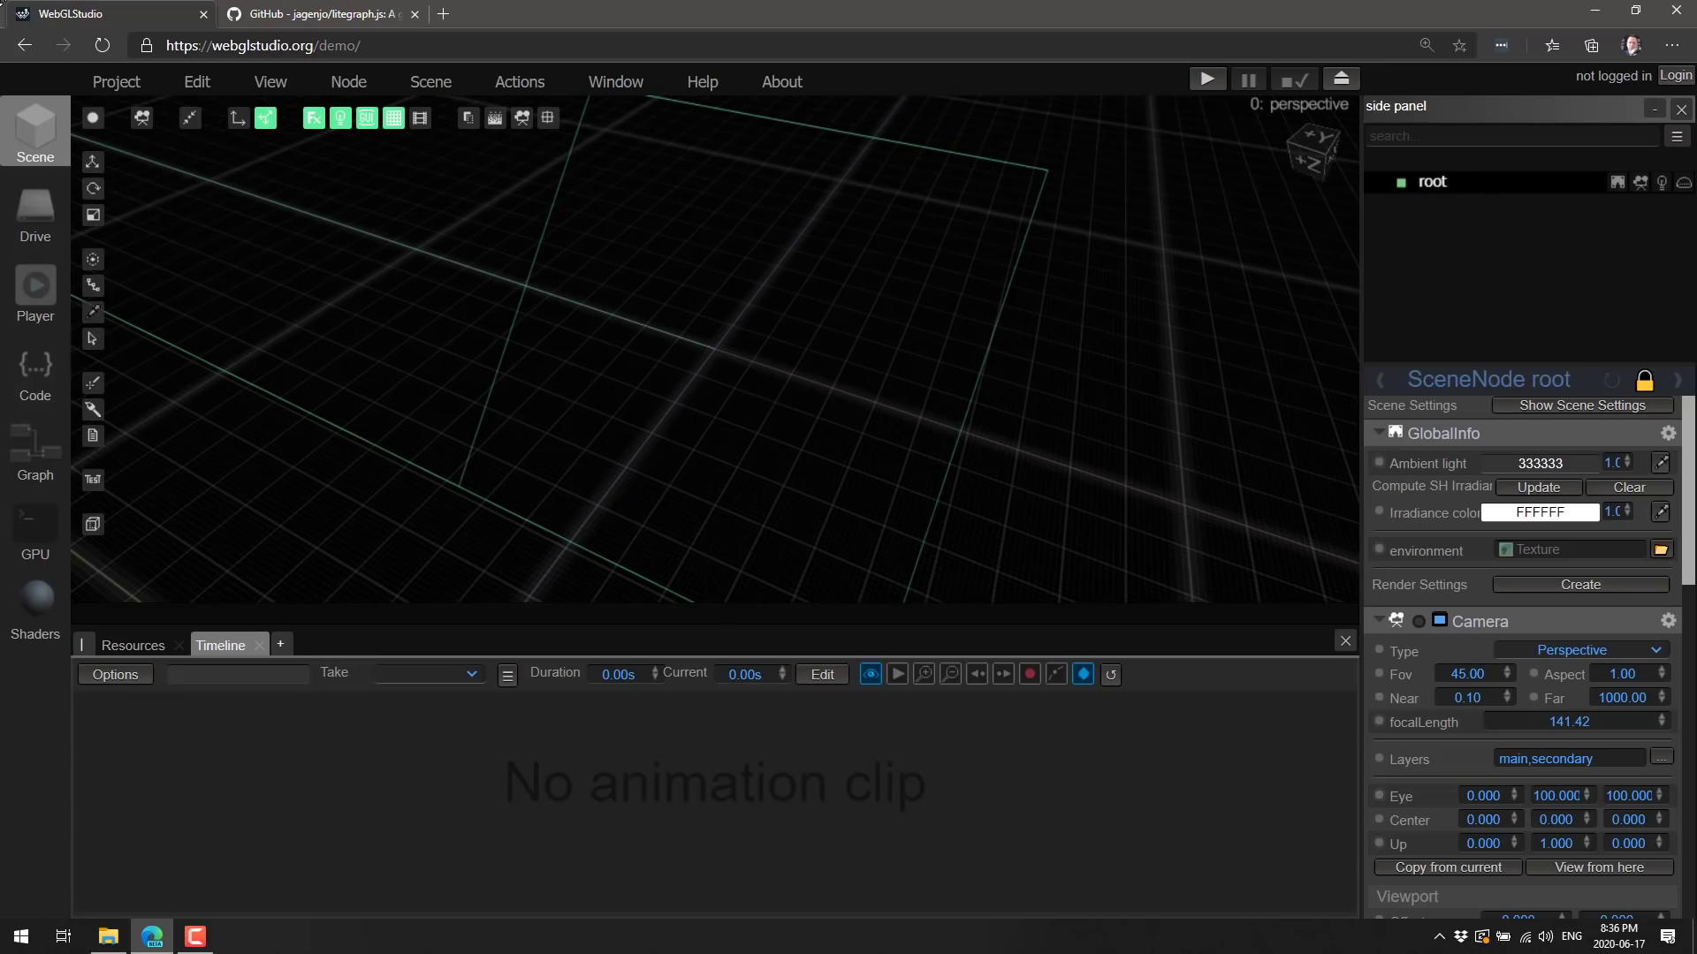
left_click(37, 221)
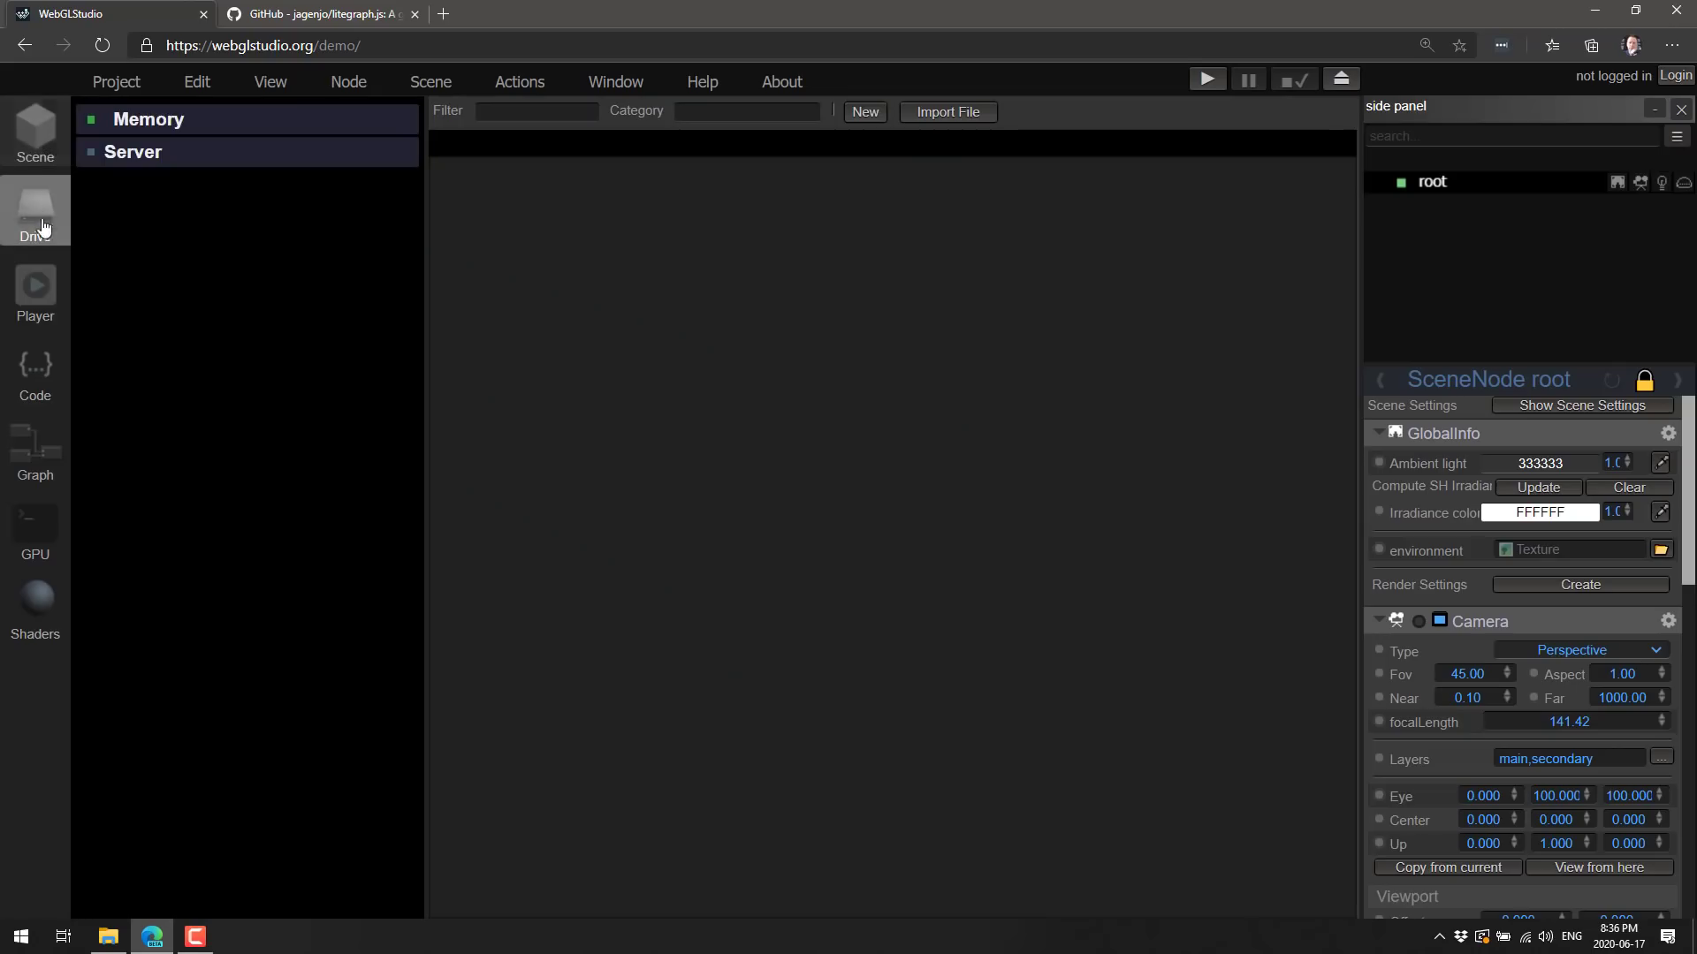
left_click(141, 155)
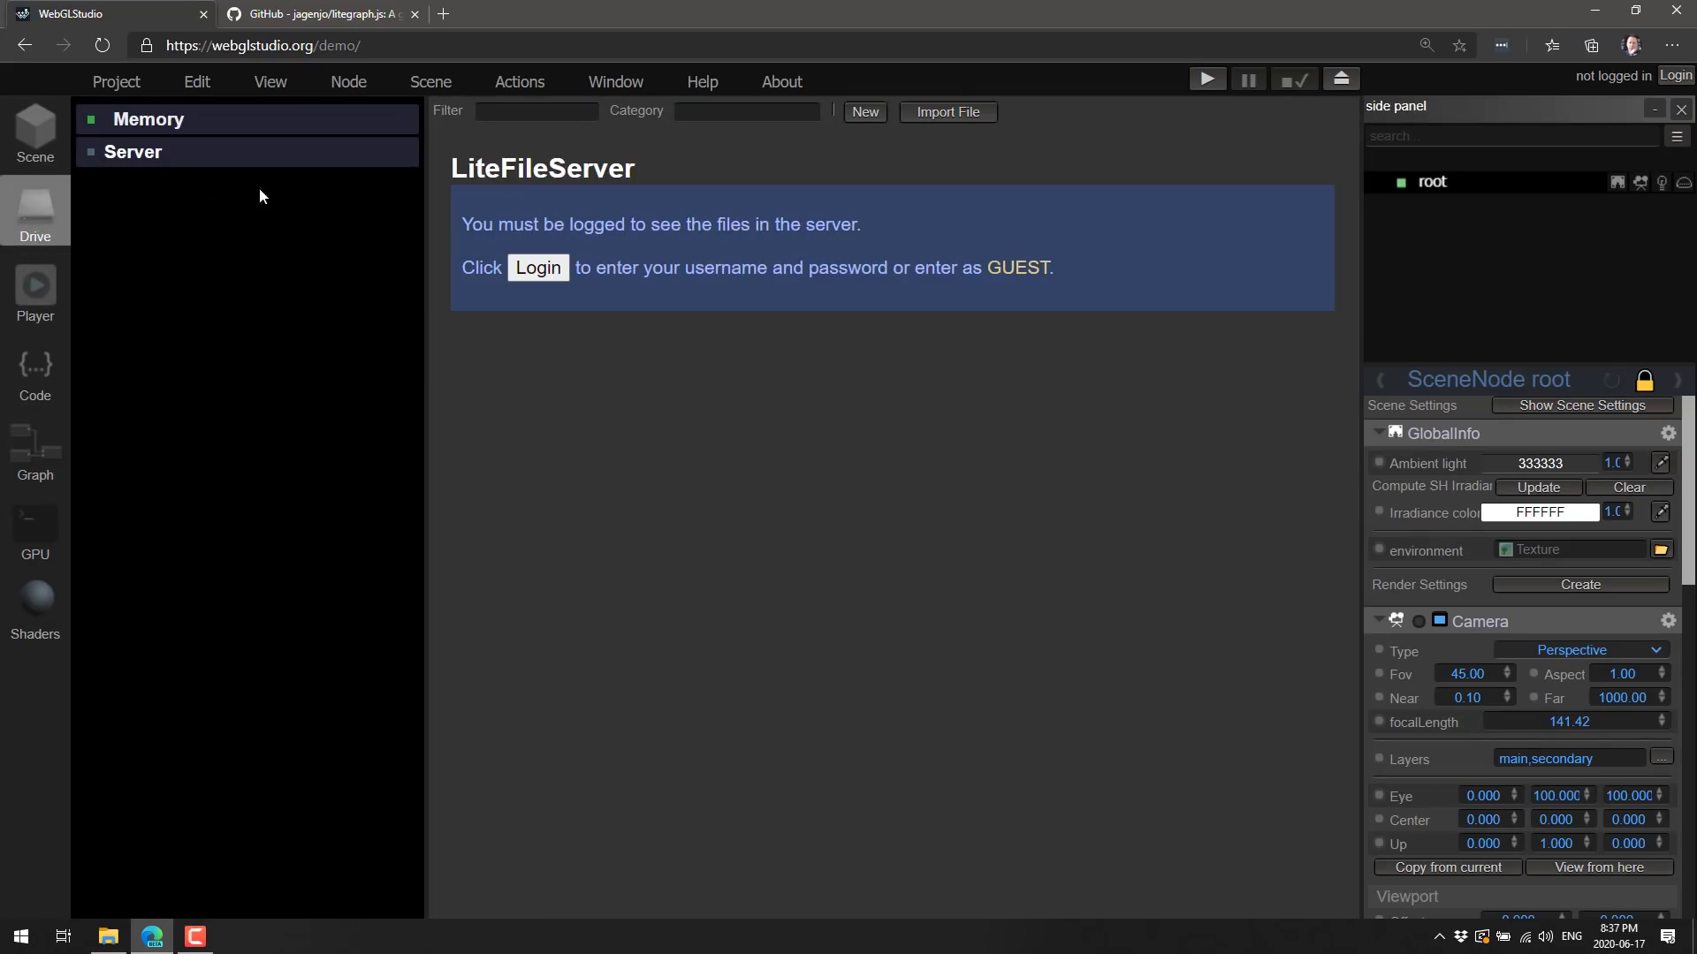
left_click(539, 267)
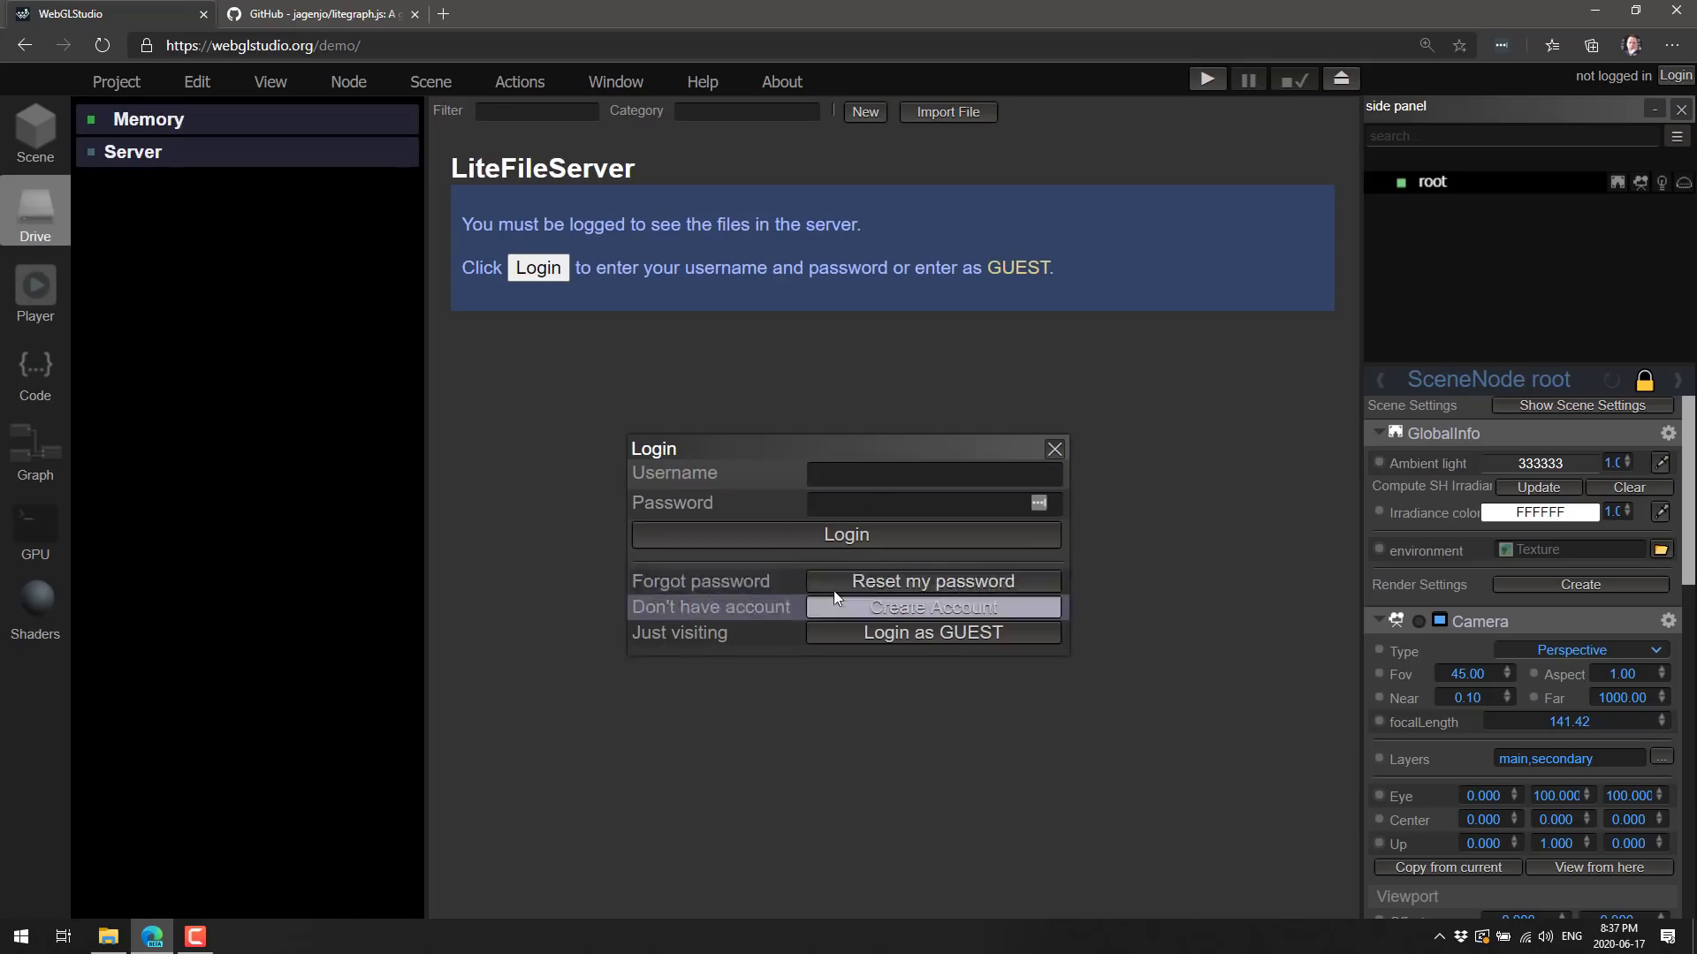
left_click(933, 633)
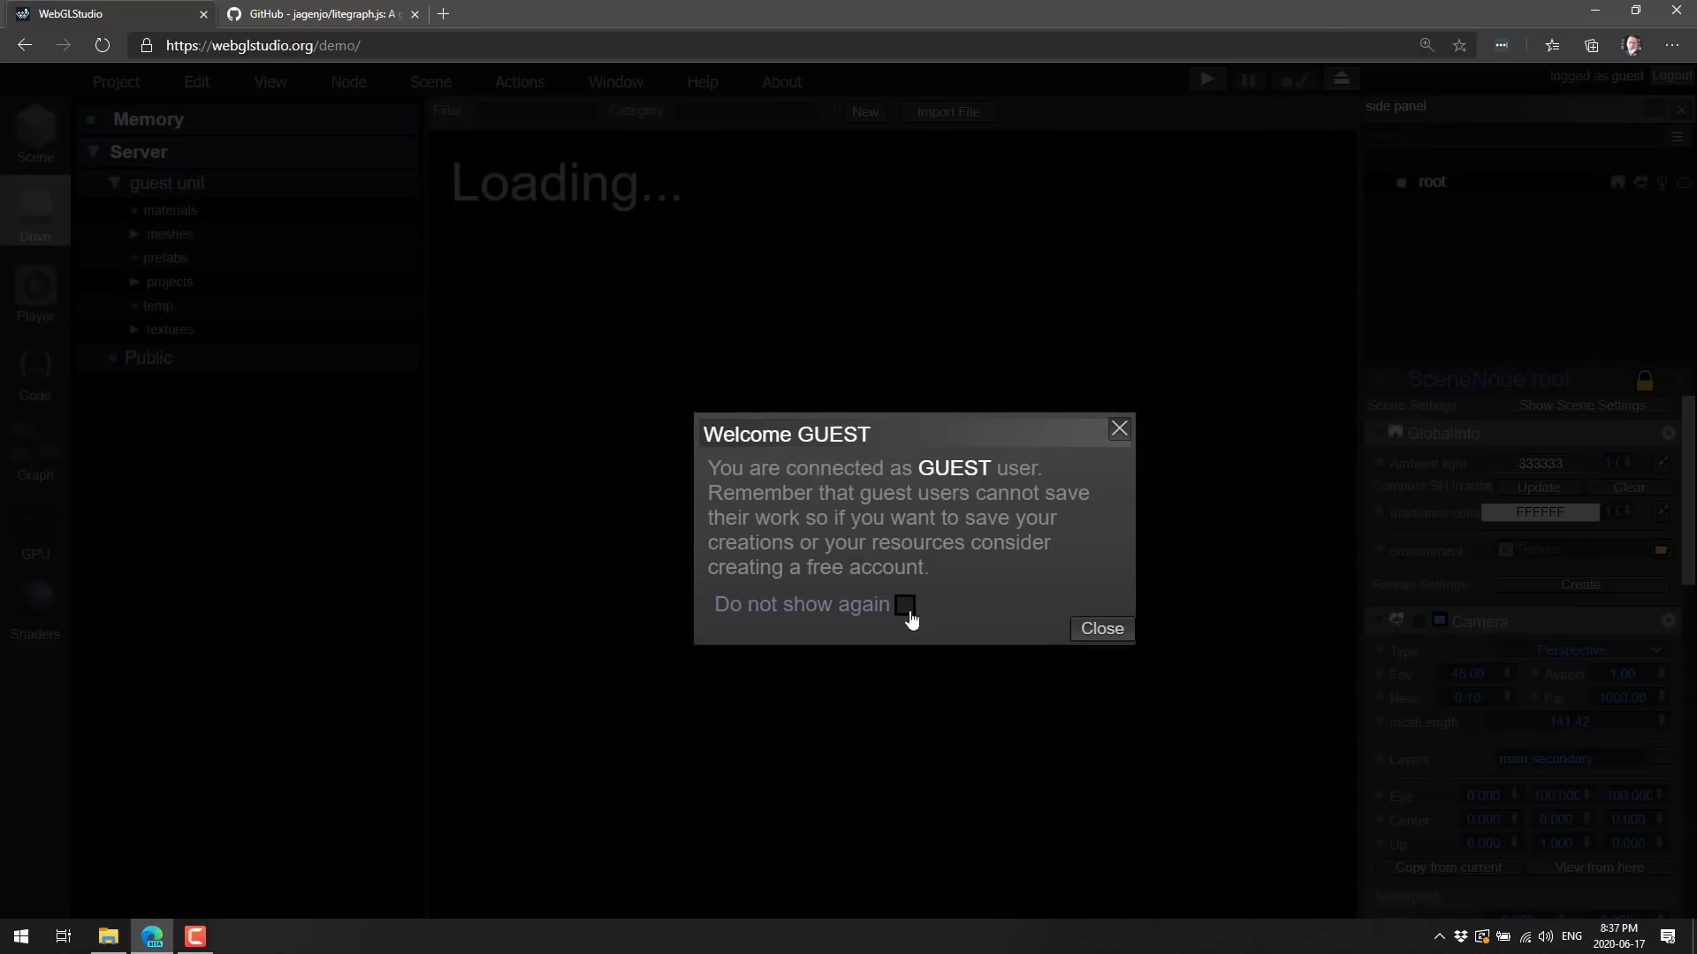
left_click(1096, 631)
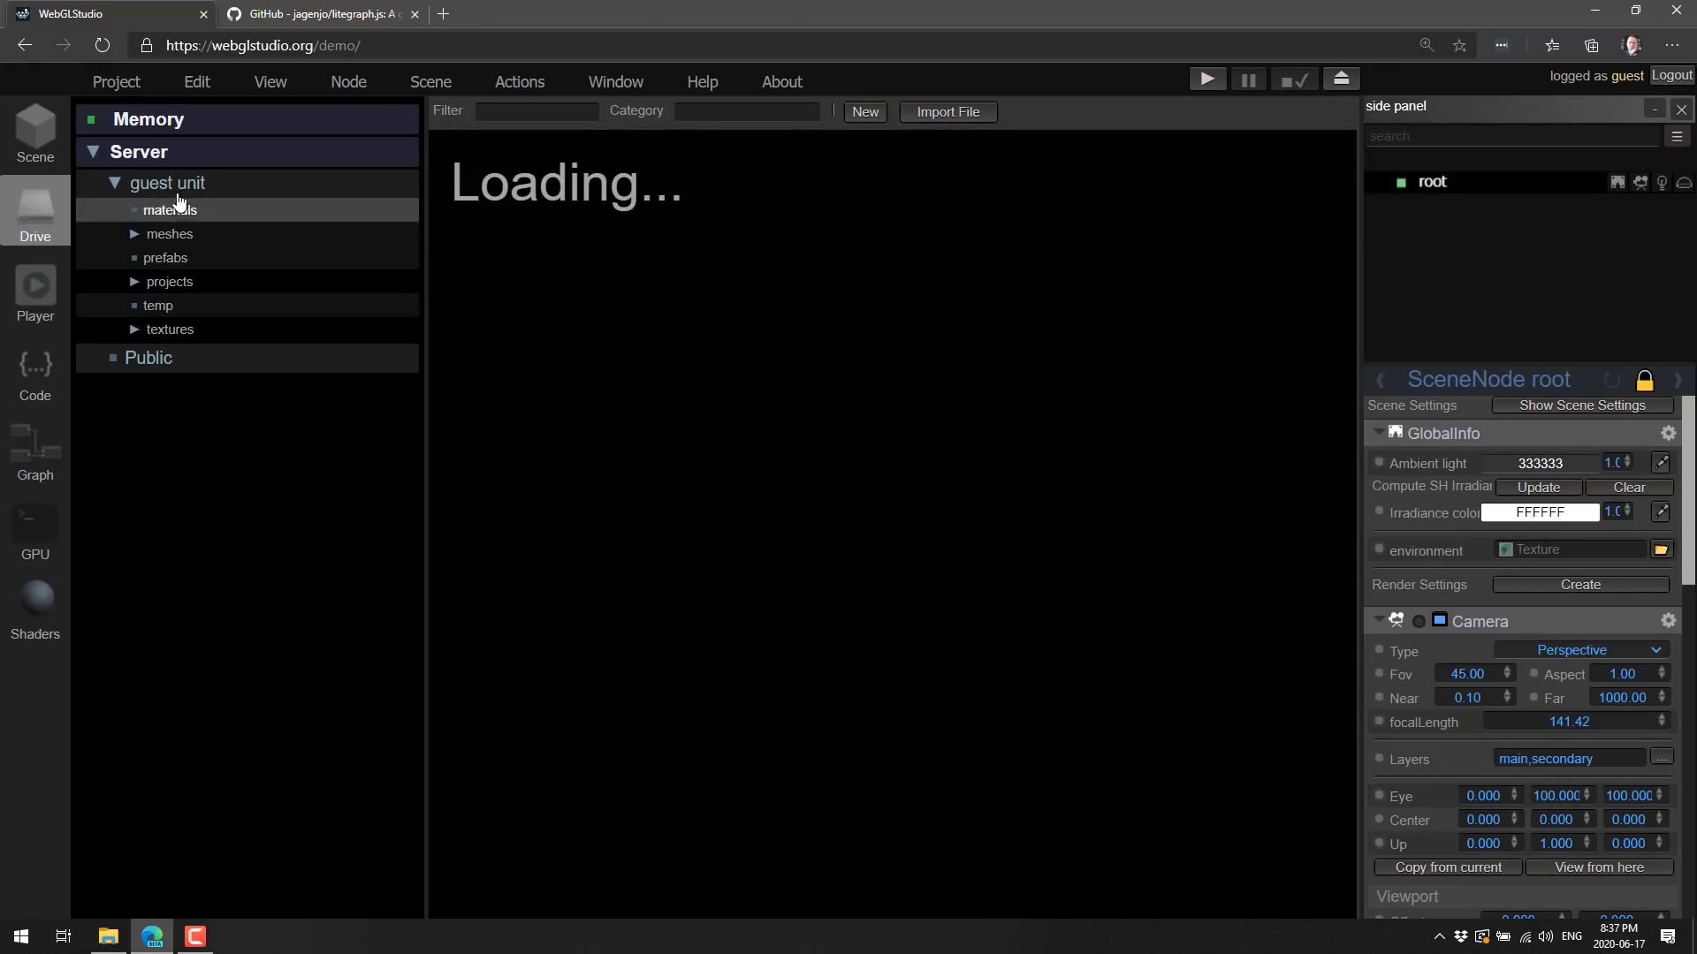
Step: Browse projects > examples, warrior and features, ending on the litegl folder
left_click(165, 282)
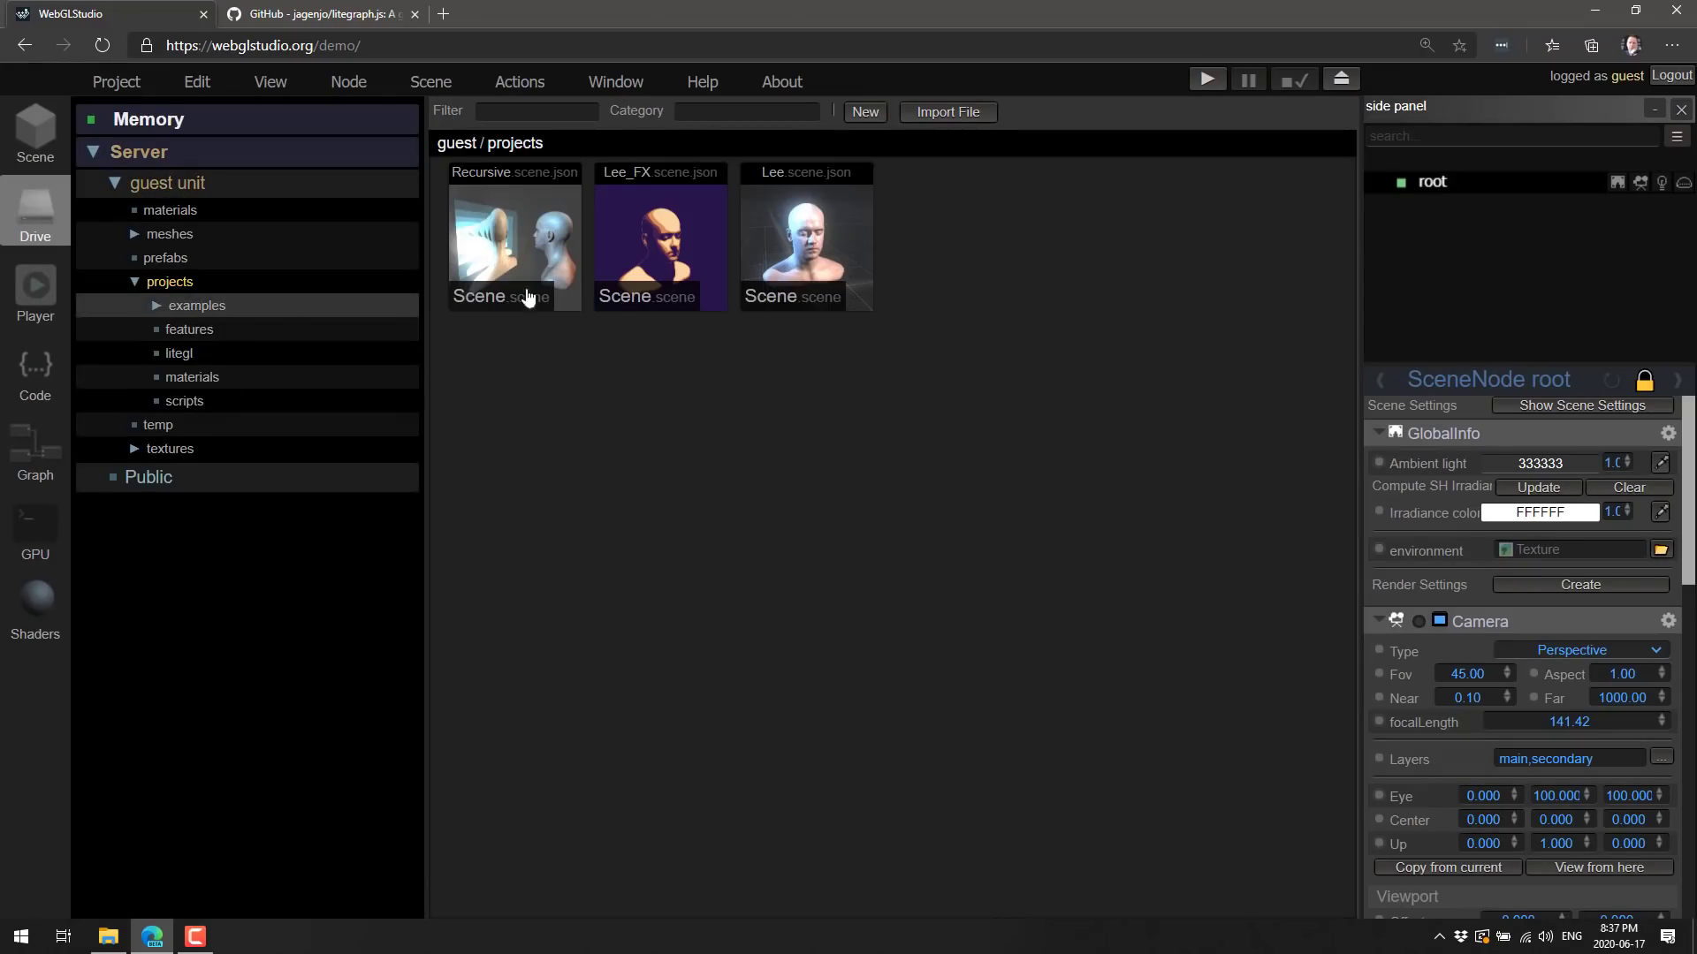
left_click(198, 305)
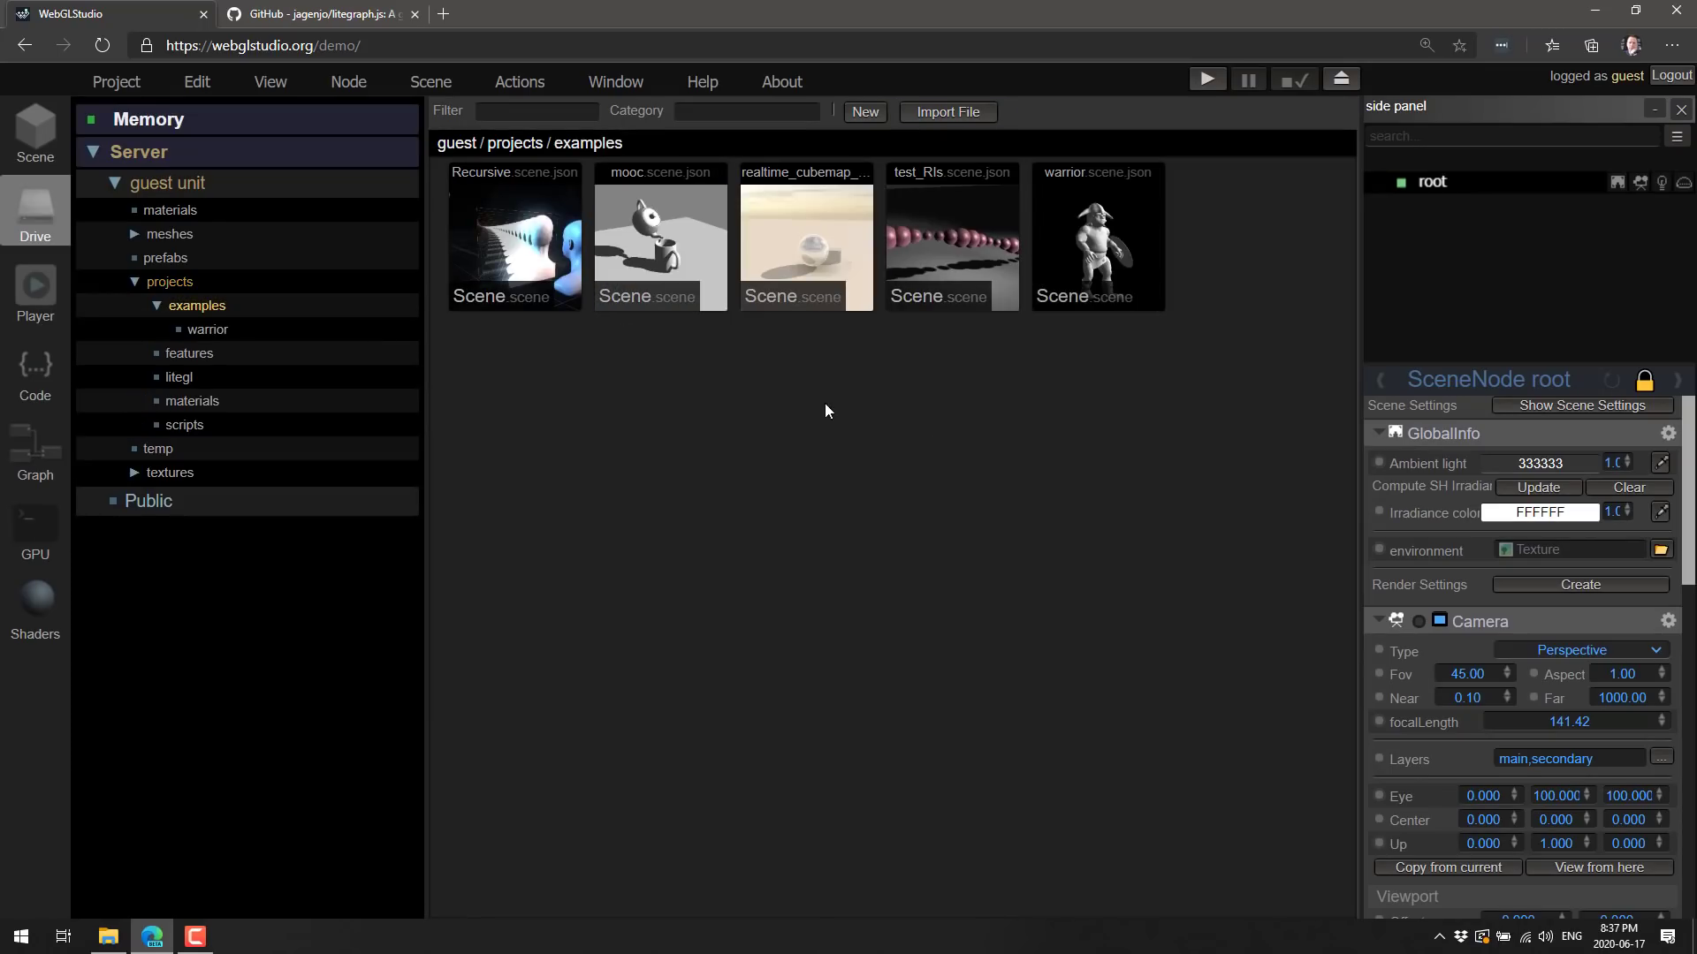
left_click(207, 332)
left_click(199, 358)
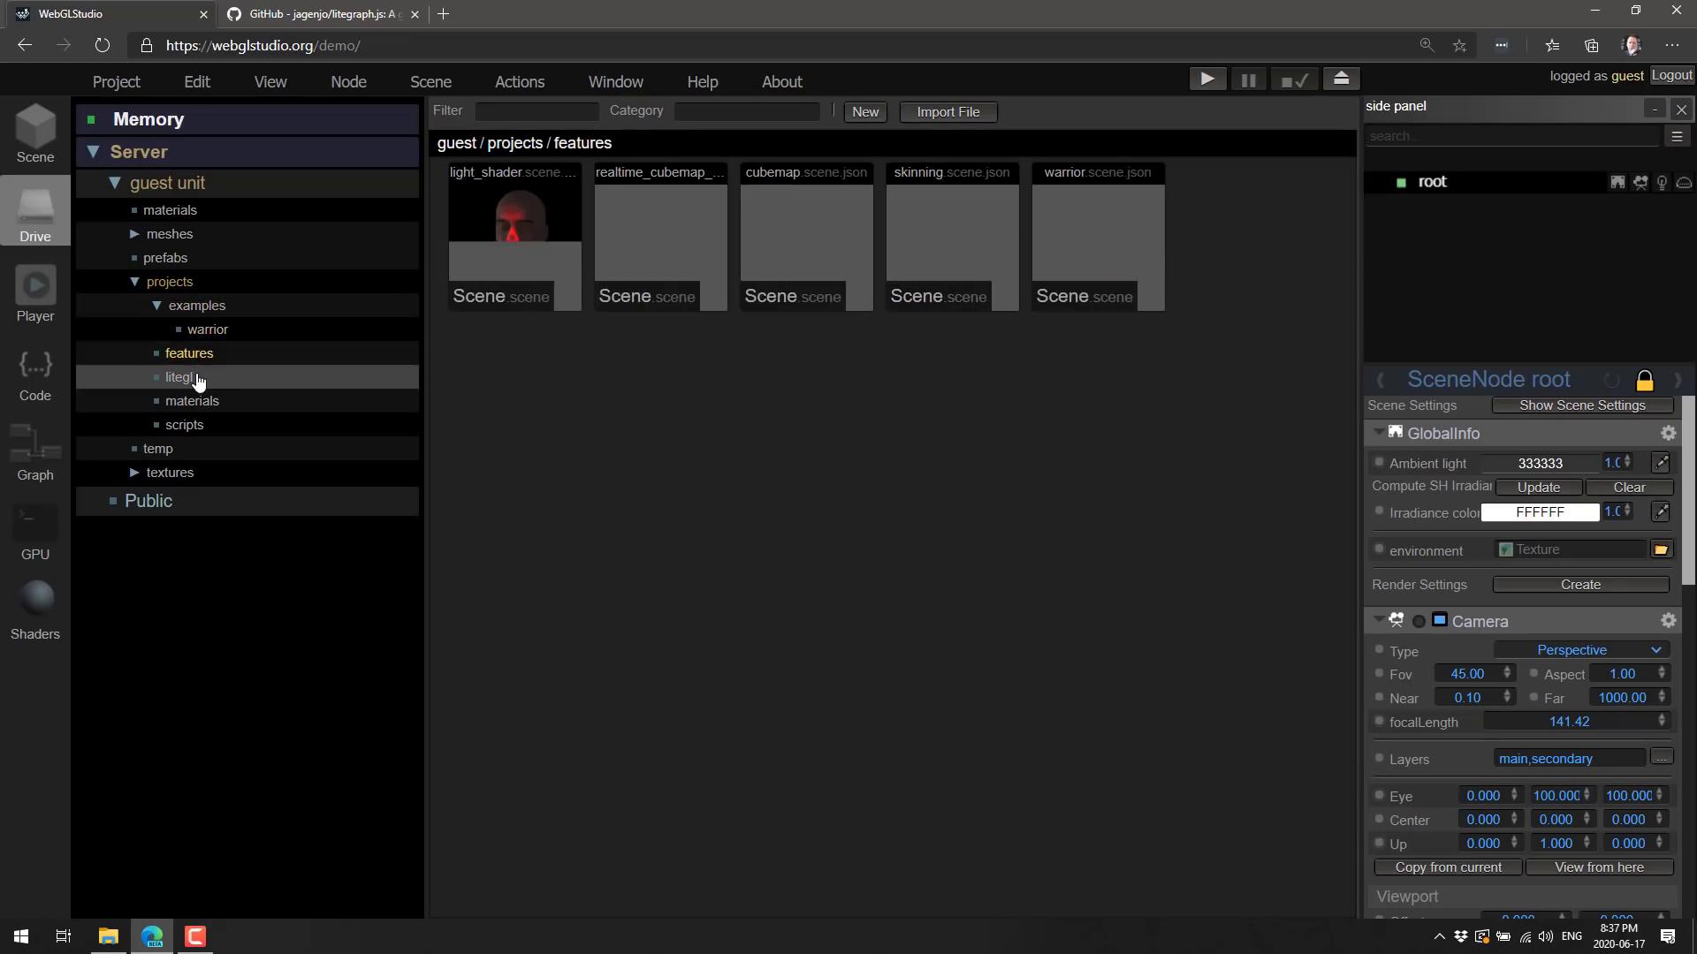
left_click(198, 378)
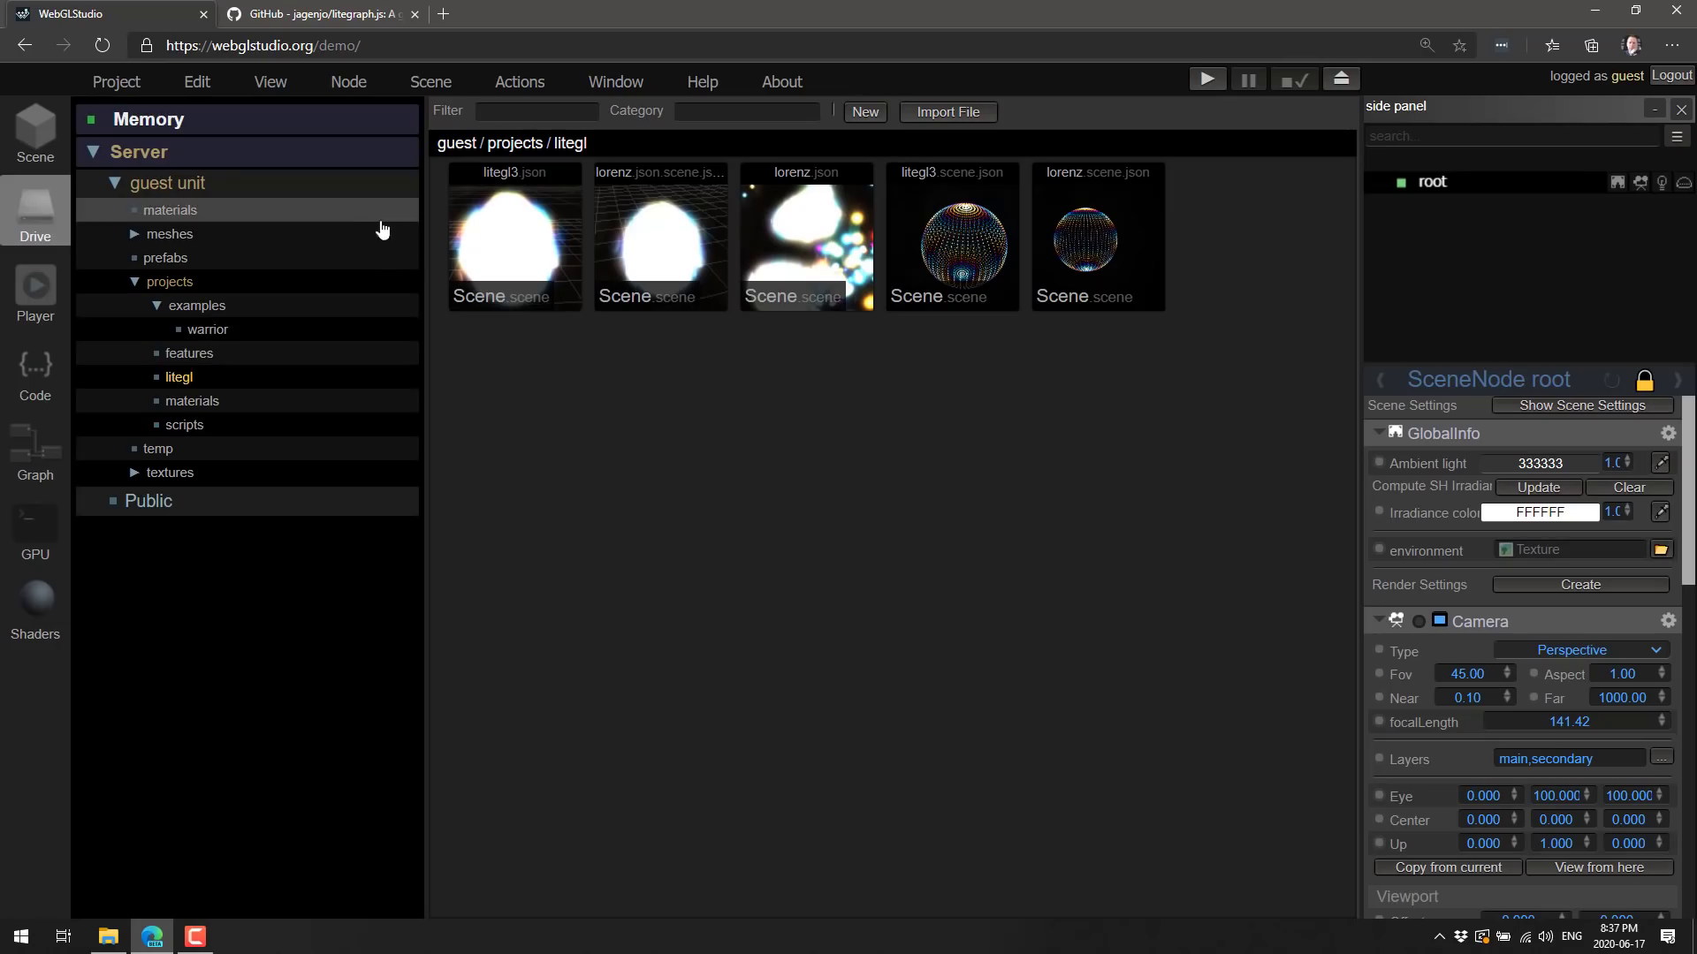
Step: Load the litegl3 scene, confirming replacement of the current scene
left_click(549, 236)
double_click(549, 236)
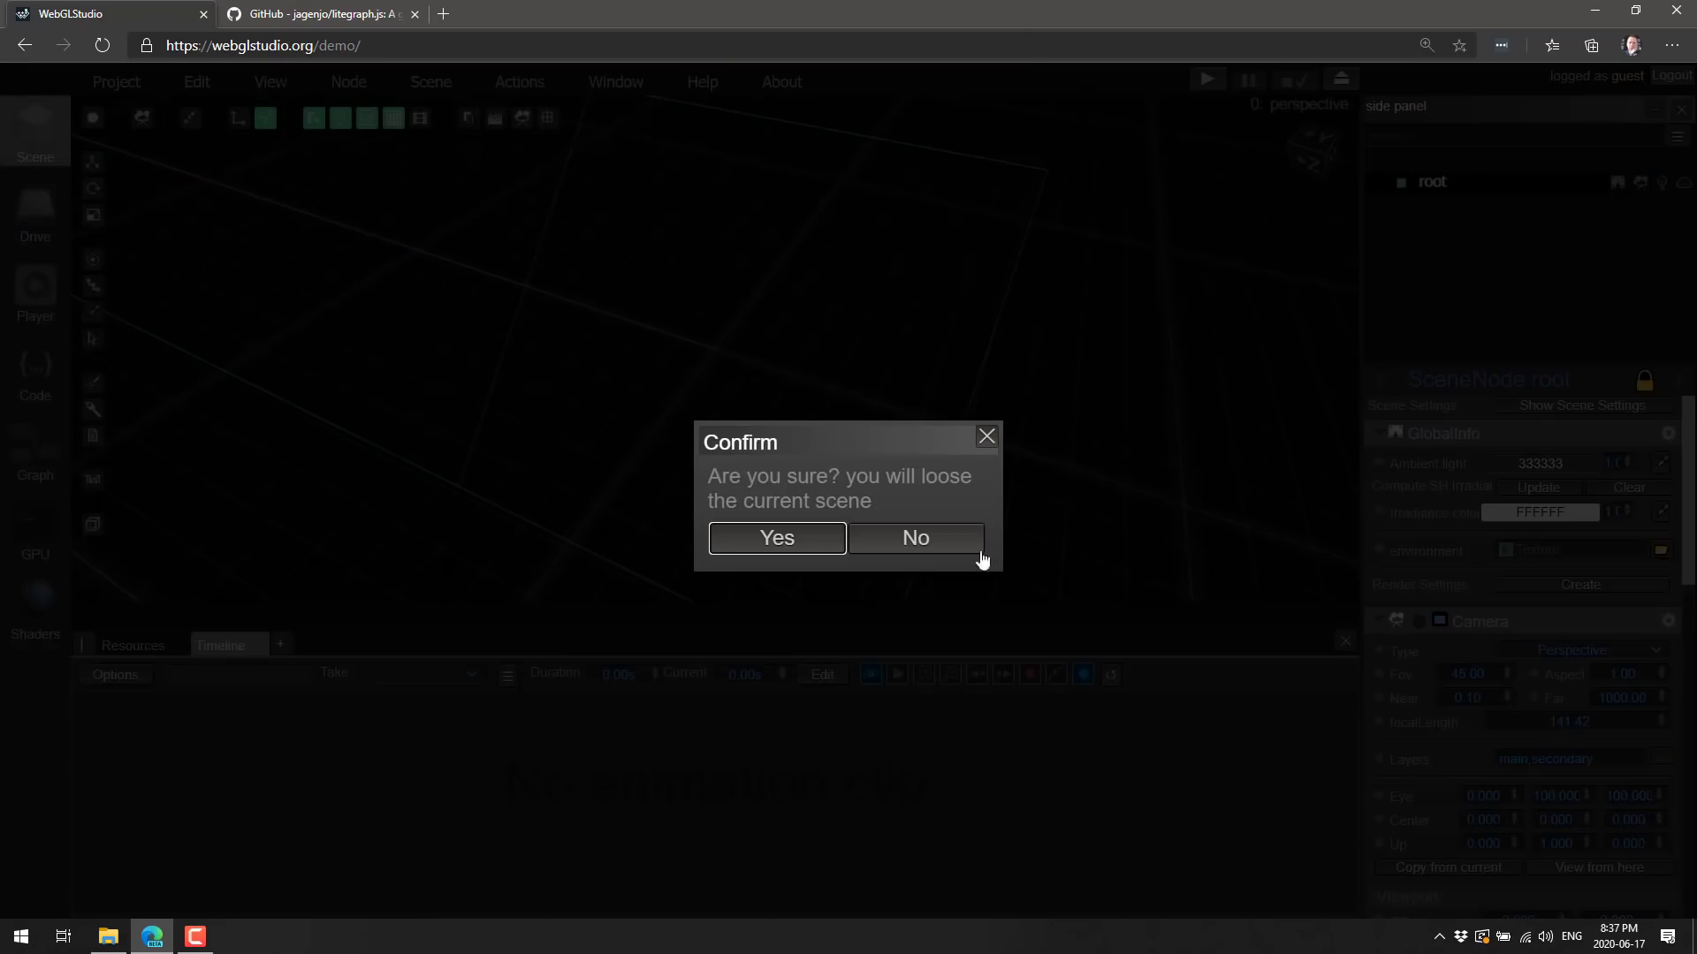
left_click(785, 541)
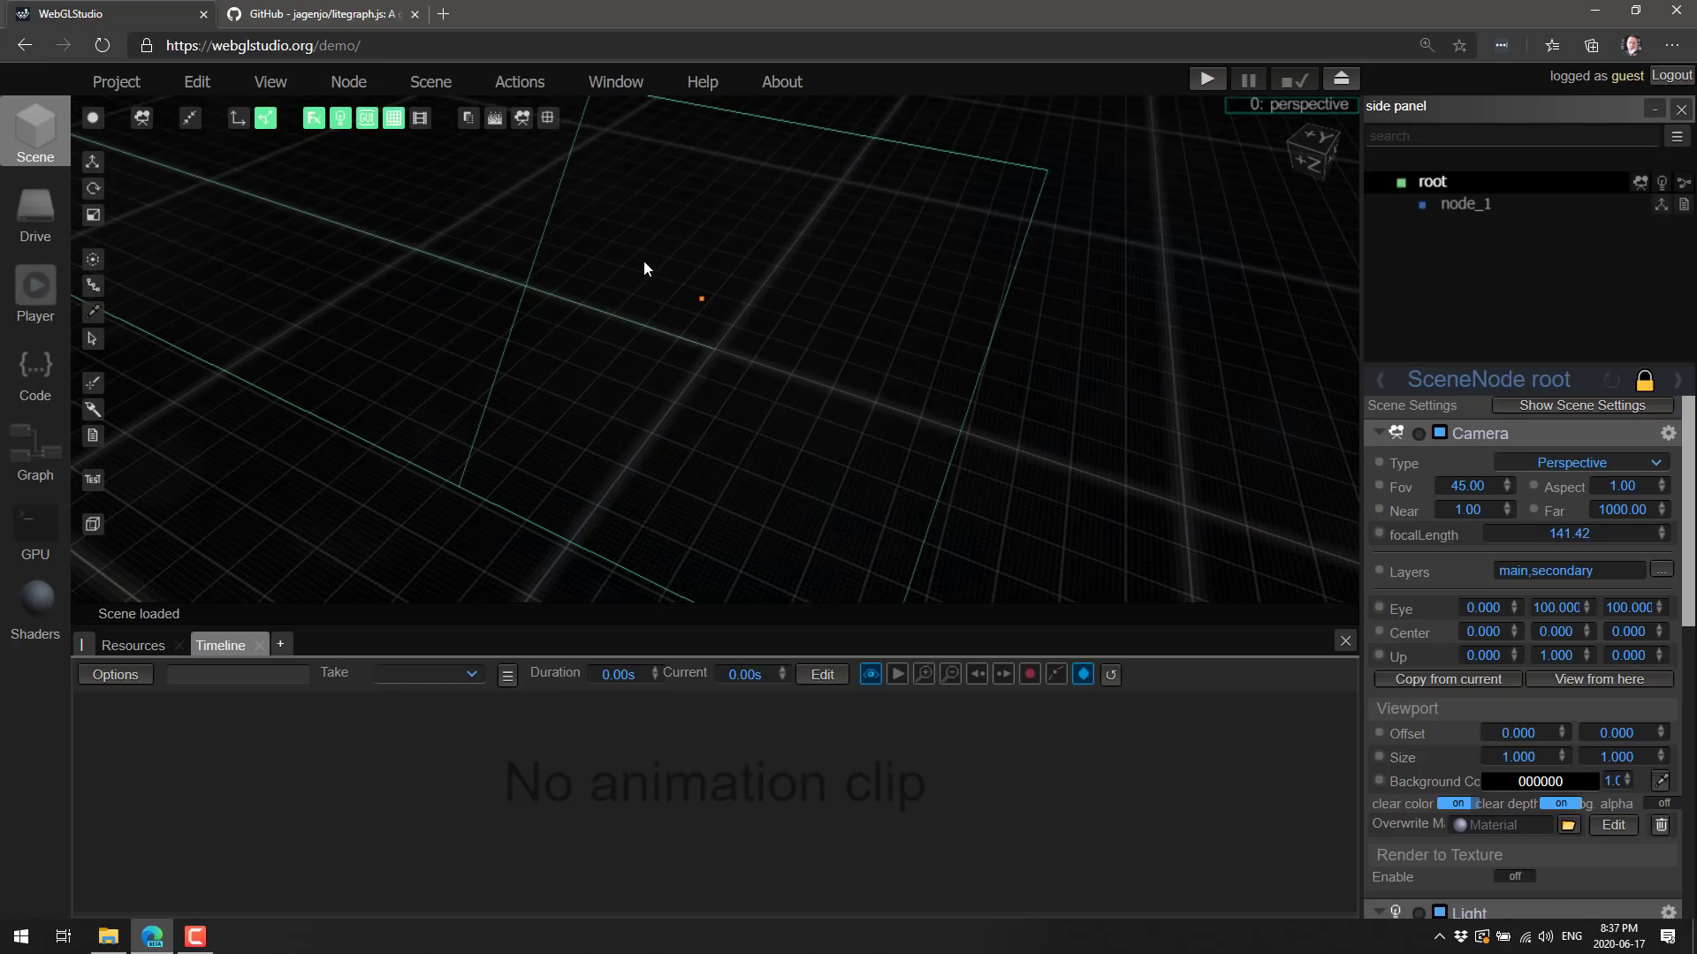
Step: Look through the Actions and Window menus, then go to Node > Primitive > Sphere
left_click(524, 89)
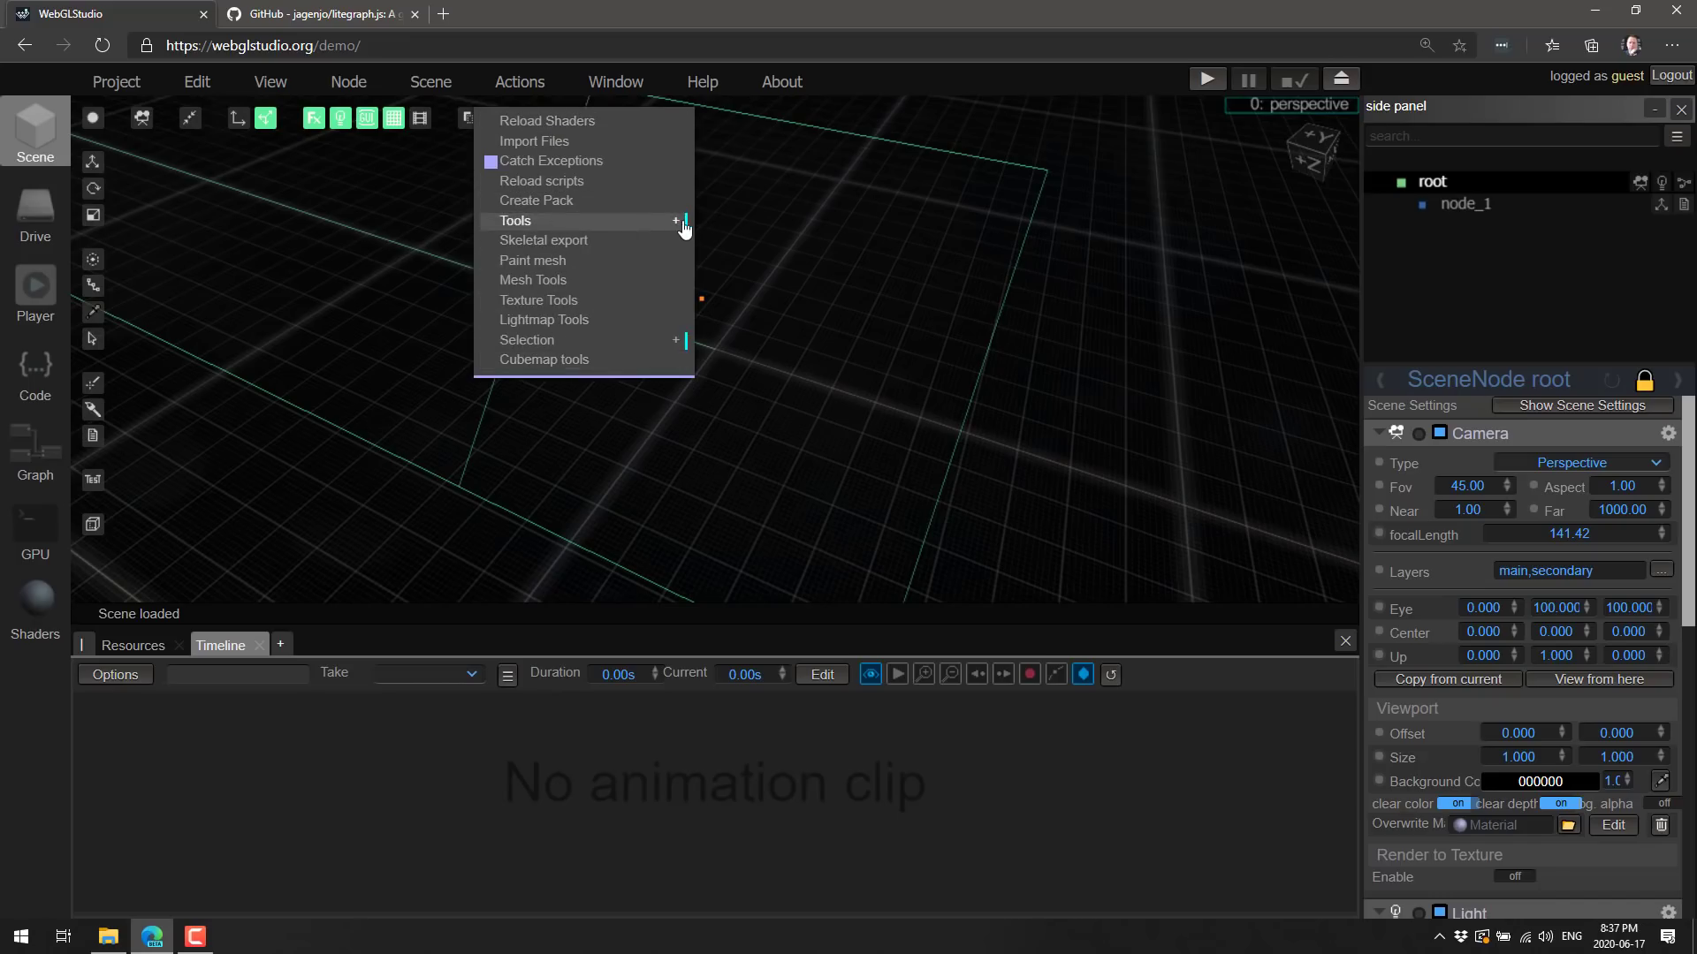
left_click(531, 222)
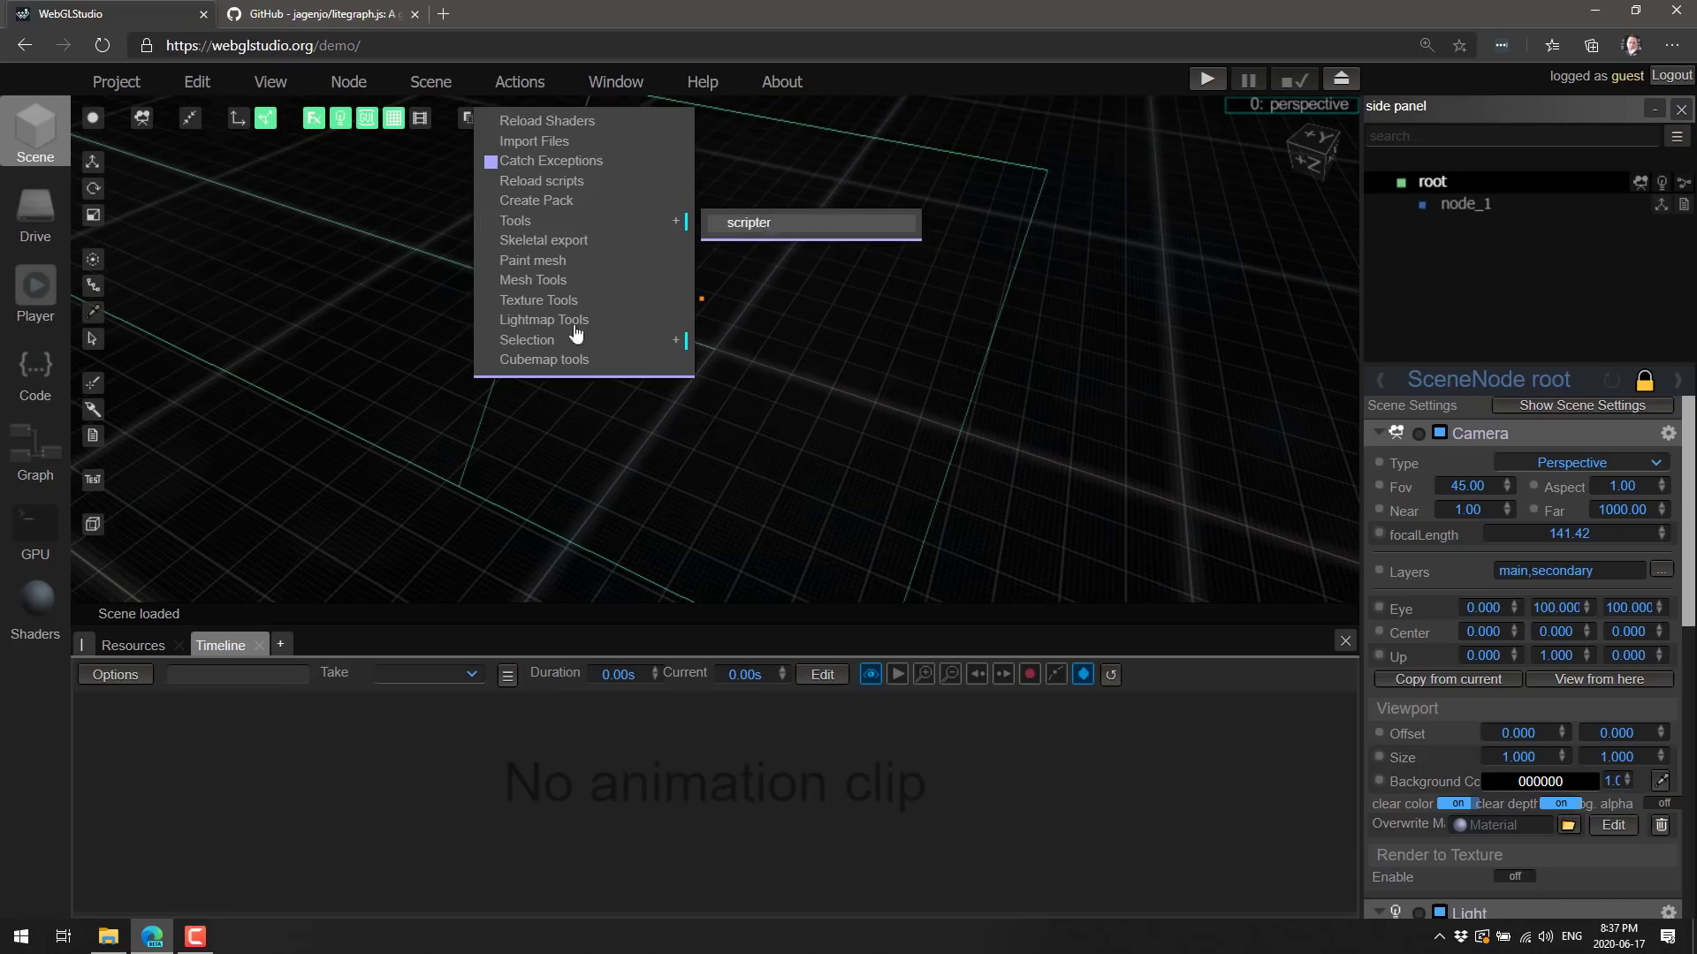
left_click(621, 83)
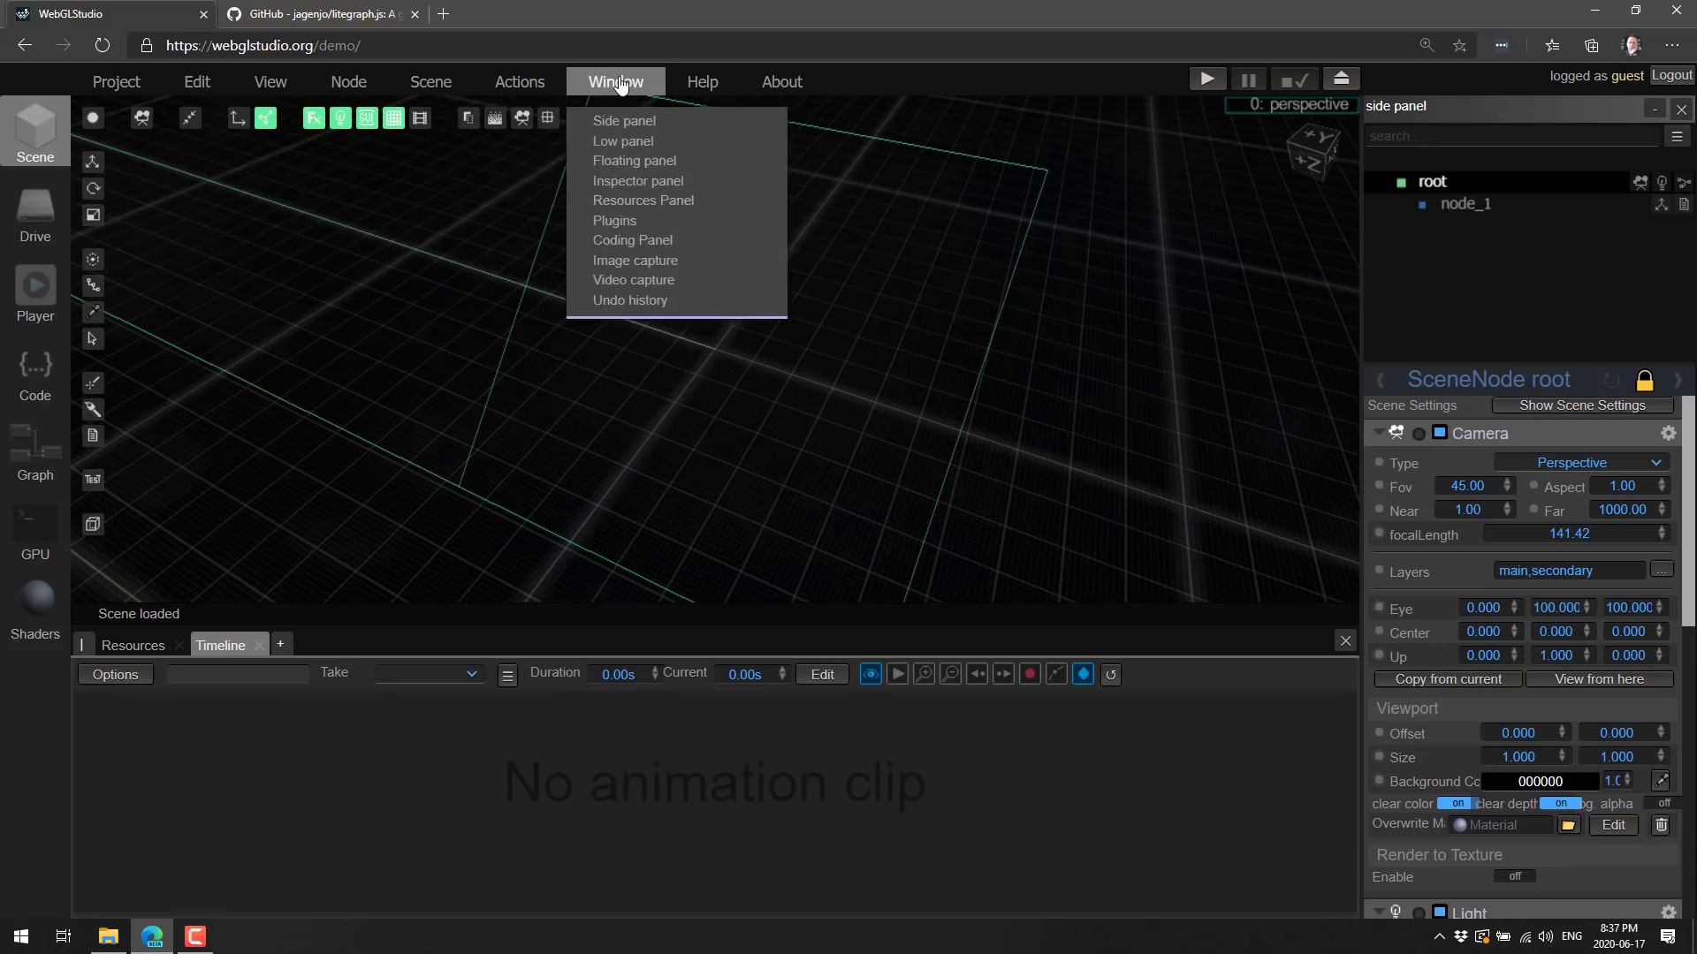
left_click(621, 83)
left_click(621, 83)
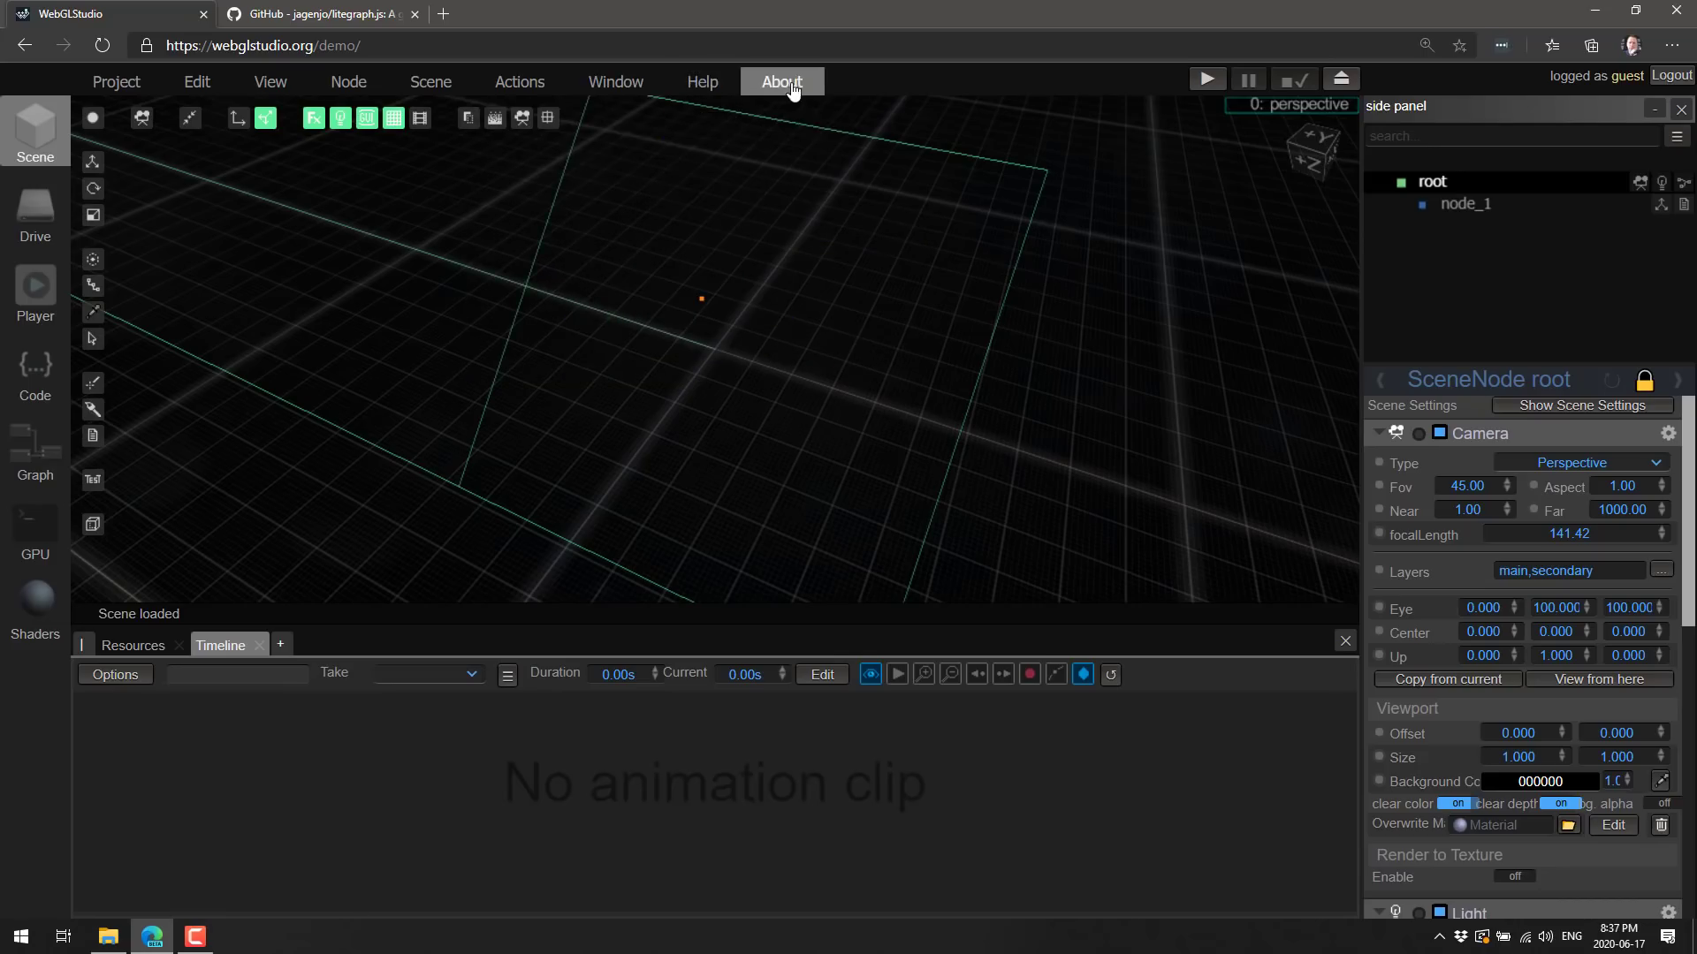
mouse_move(485, 86)
mouse_move(427, 88)
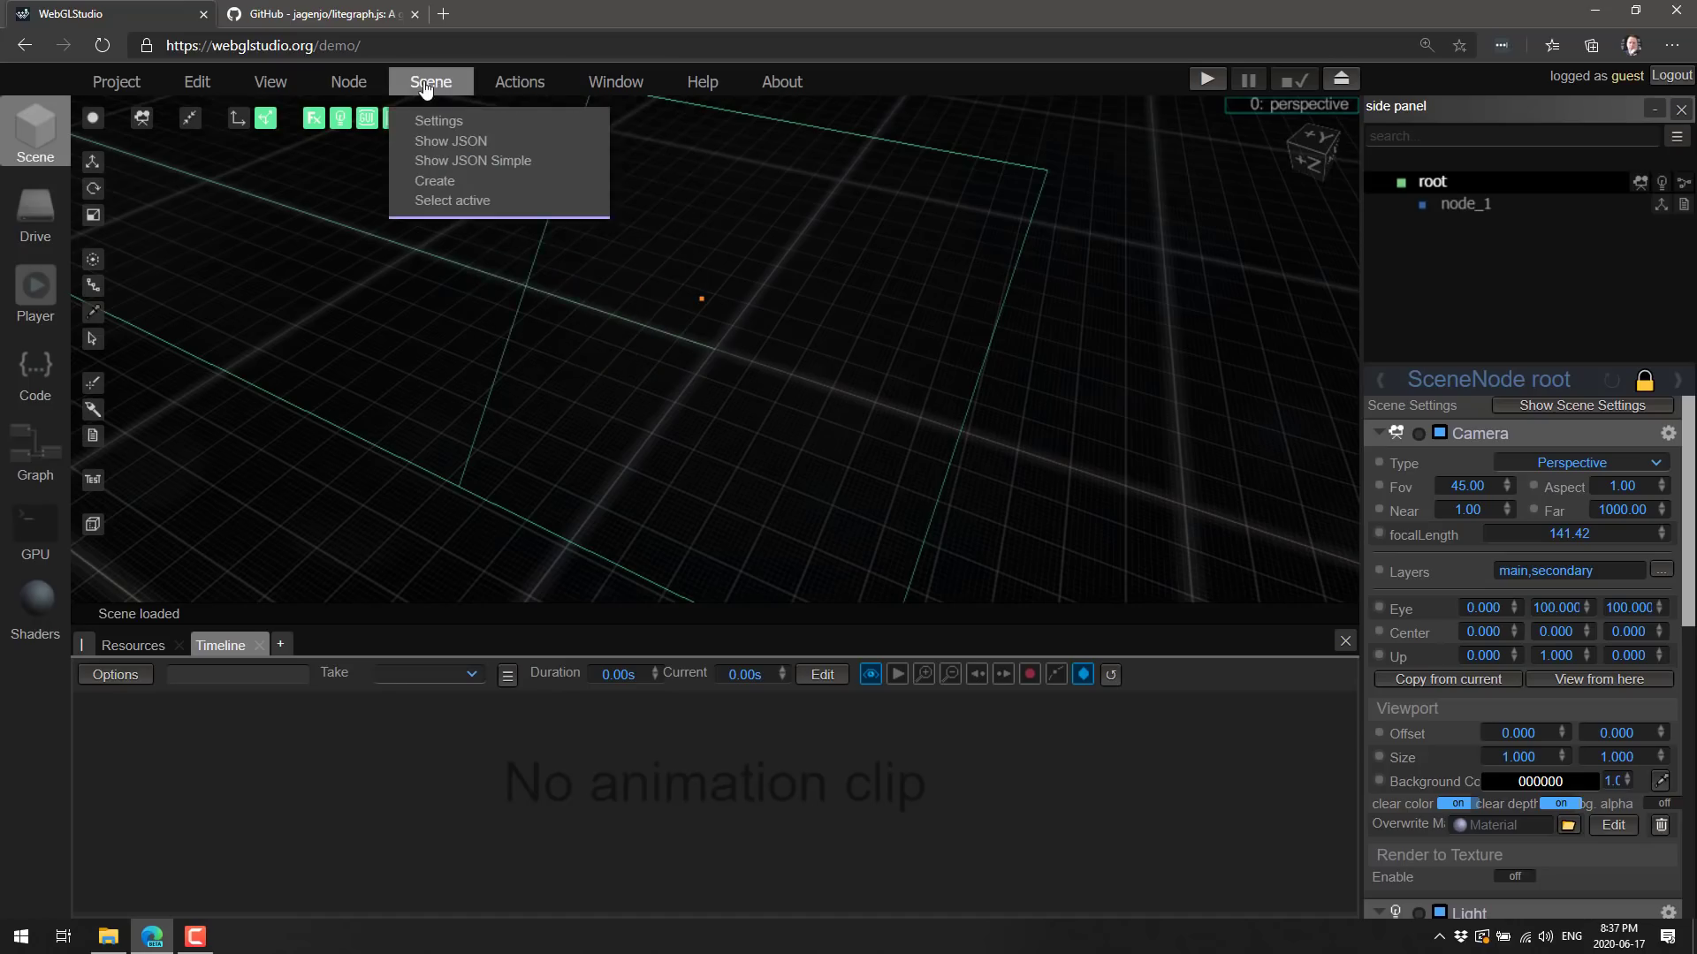
mouse_move(351, 80)
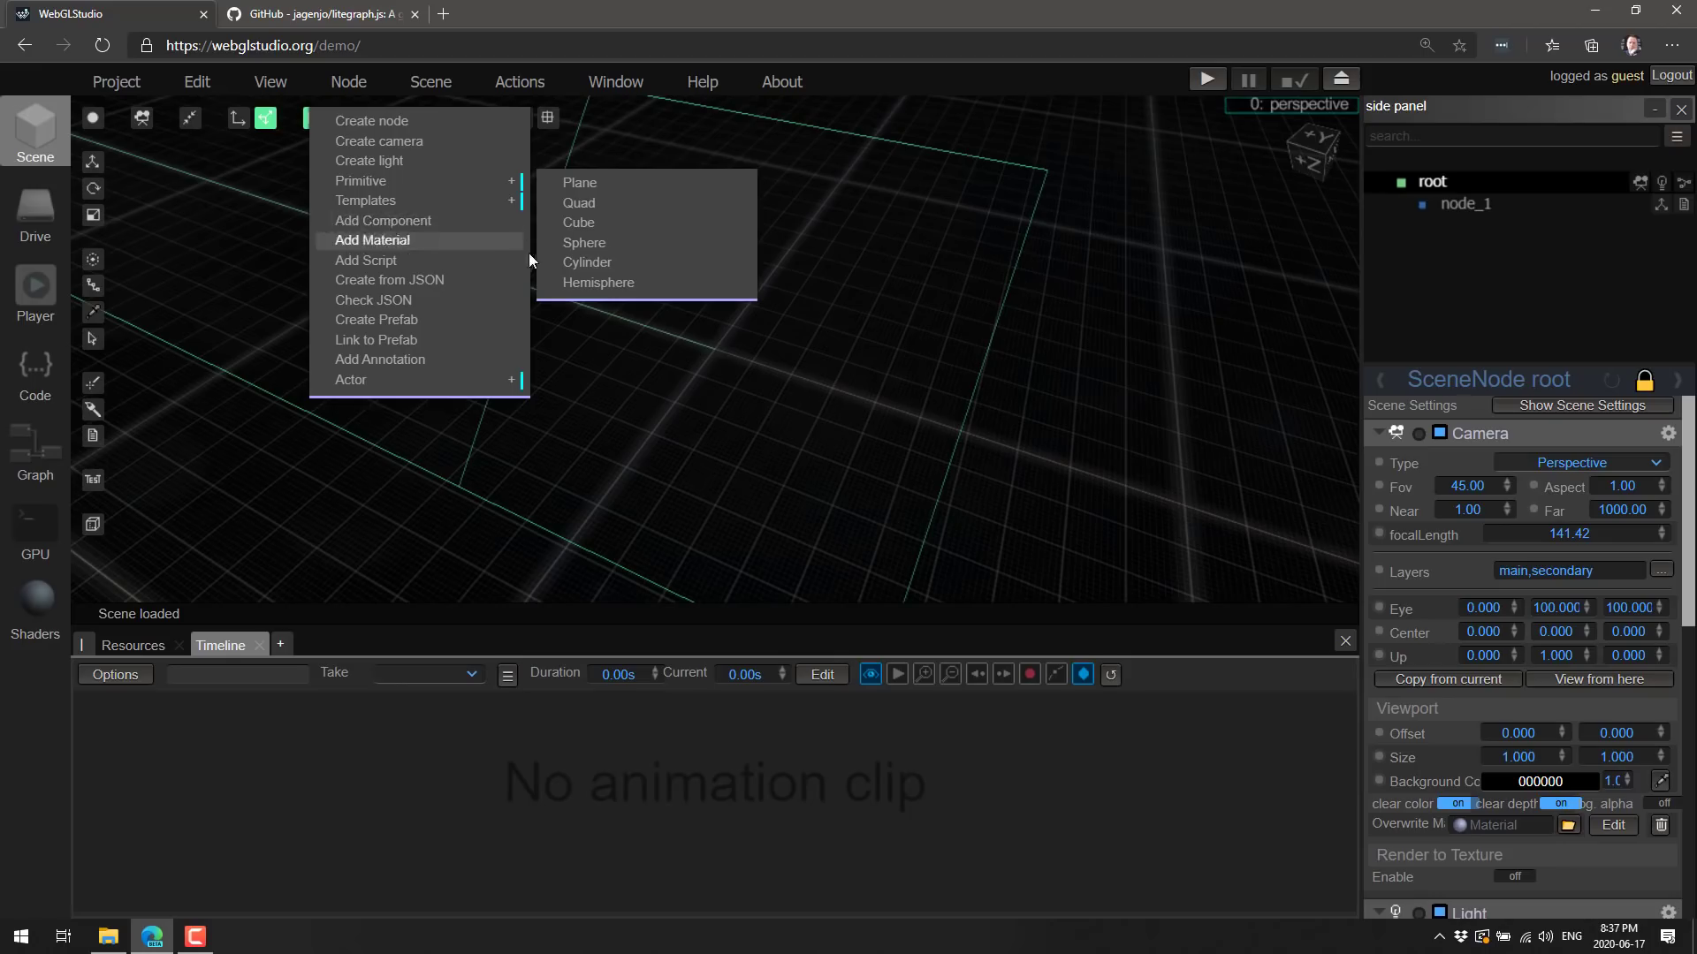
mouse_move(408, 205)
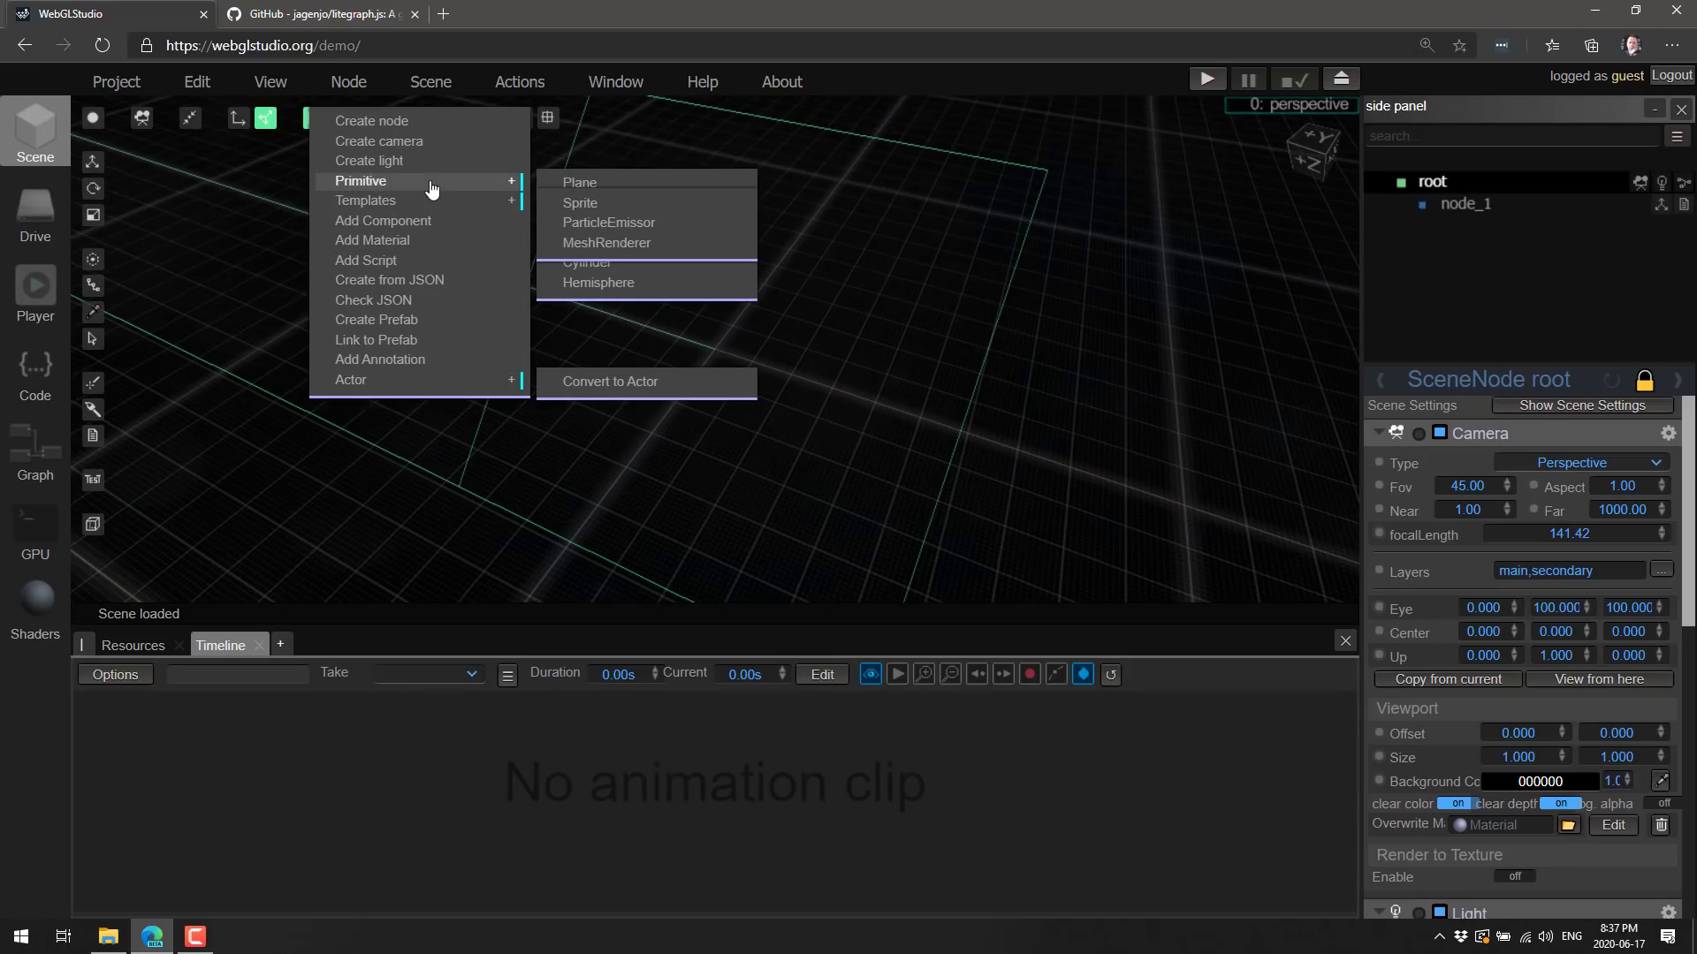
Step: Add the sphere primitive, orbit around it and switch the browser to full screen
left_click(604, 243)
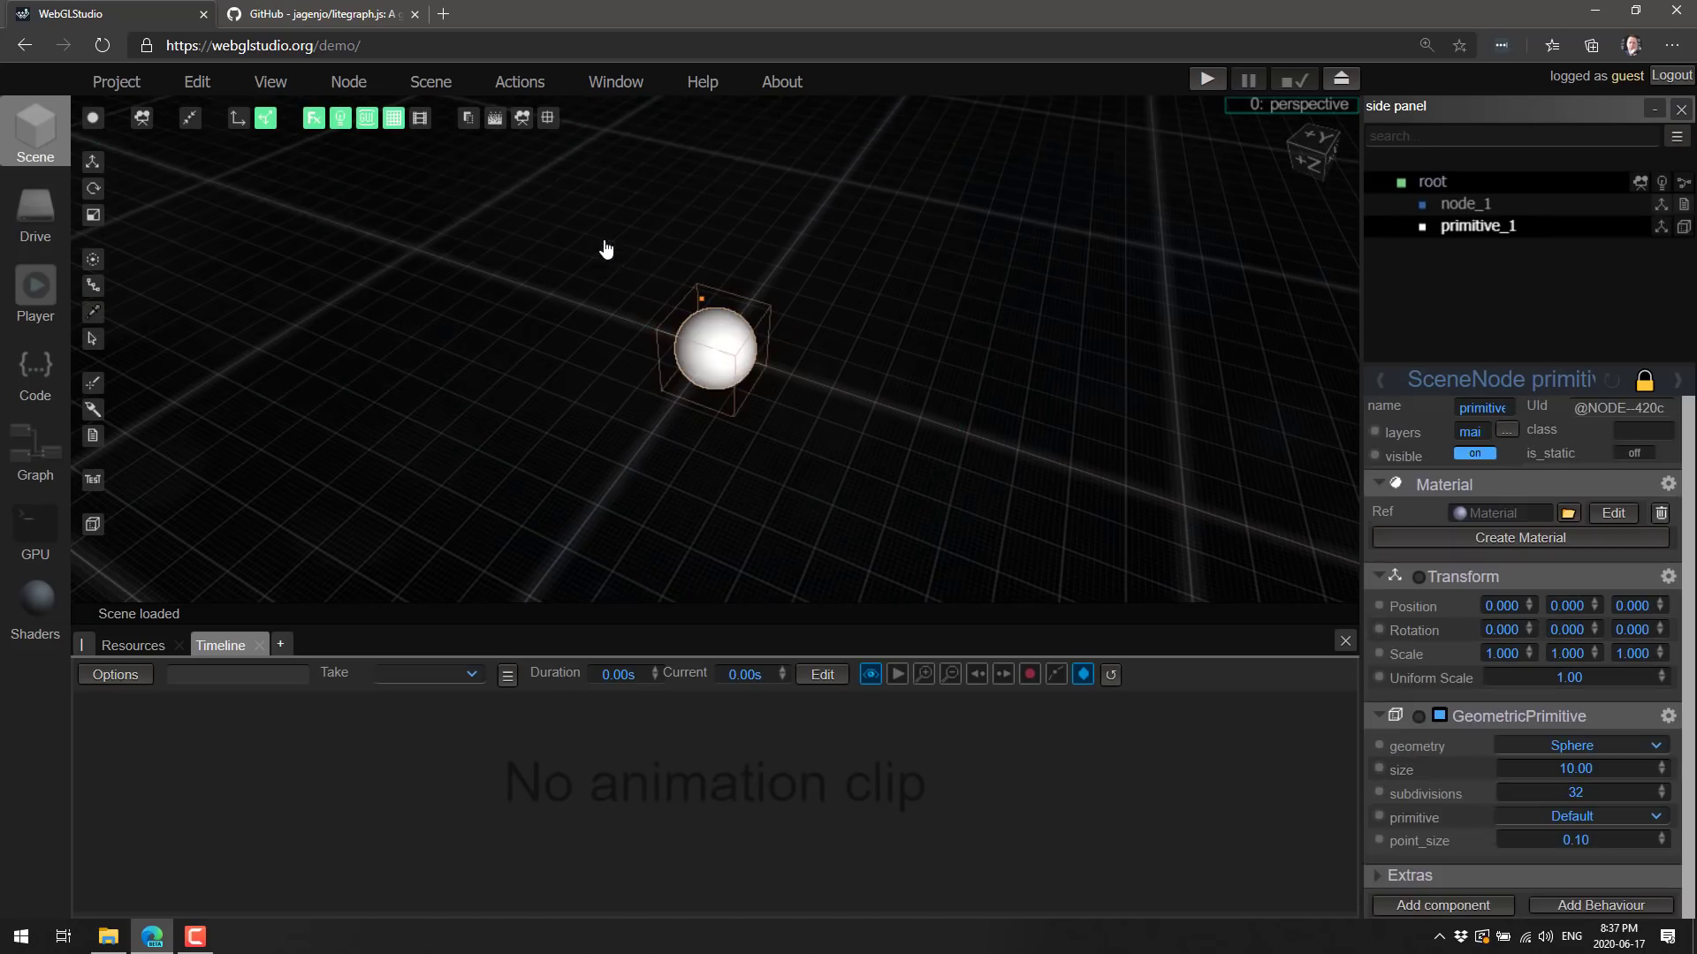
scroll(761, 407, "up", 5)
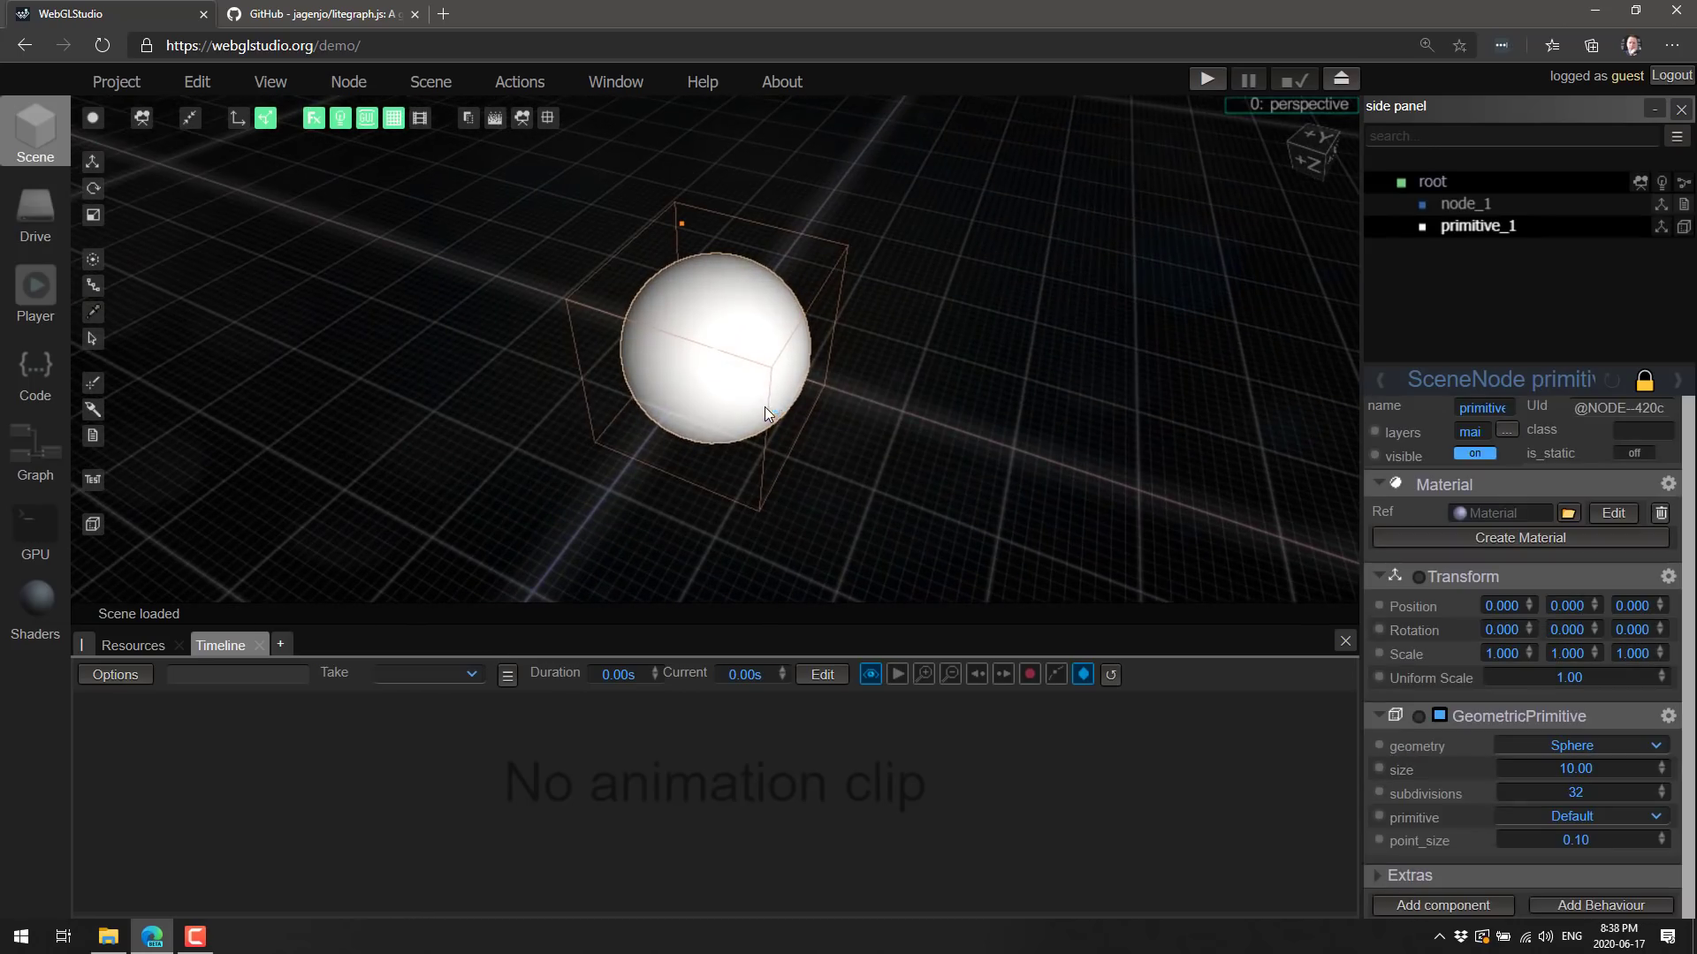
left_click_drag(846, 409, 834, 396)
key("F11")
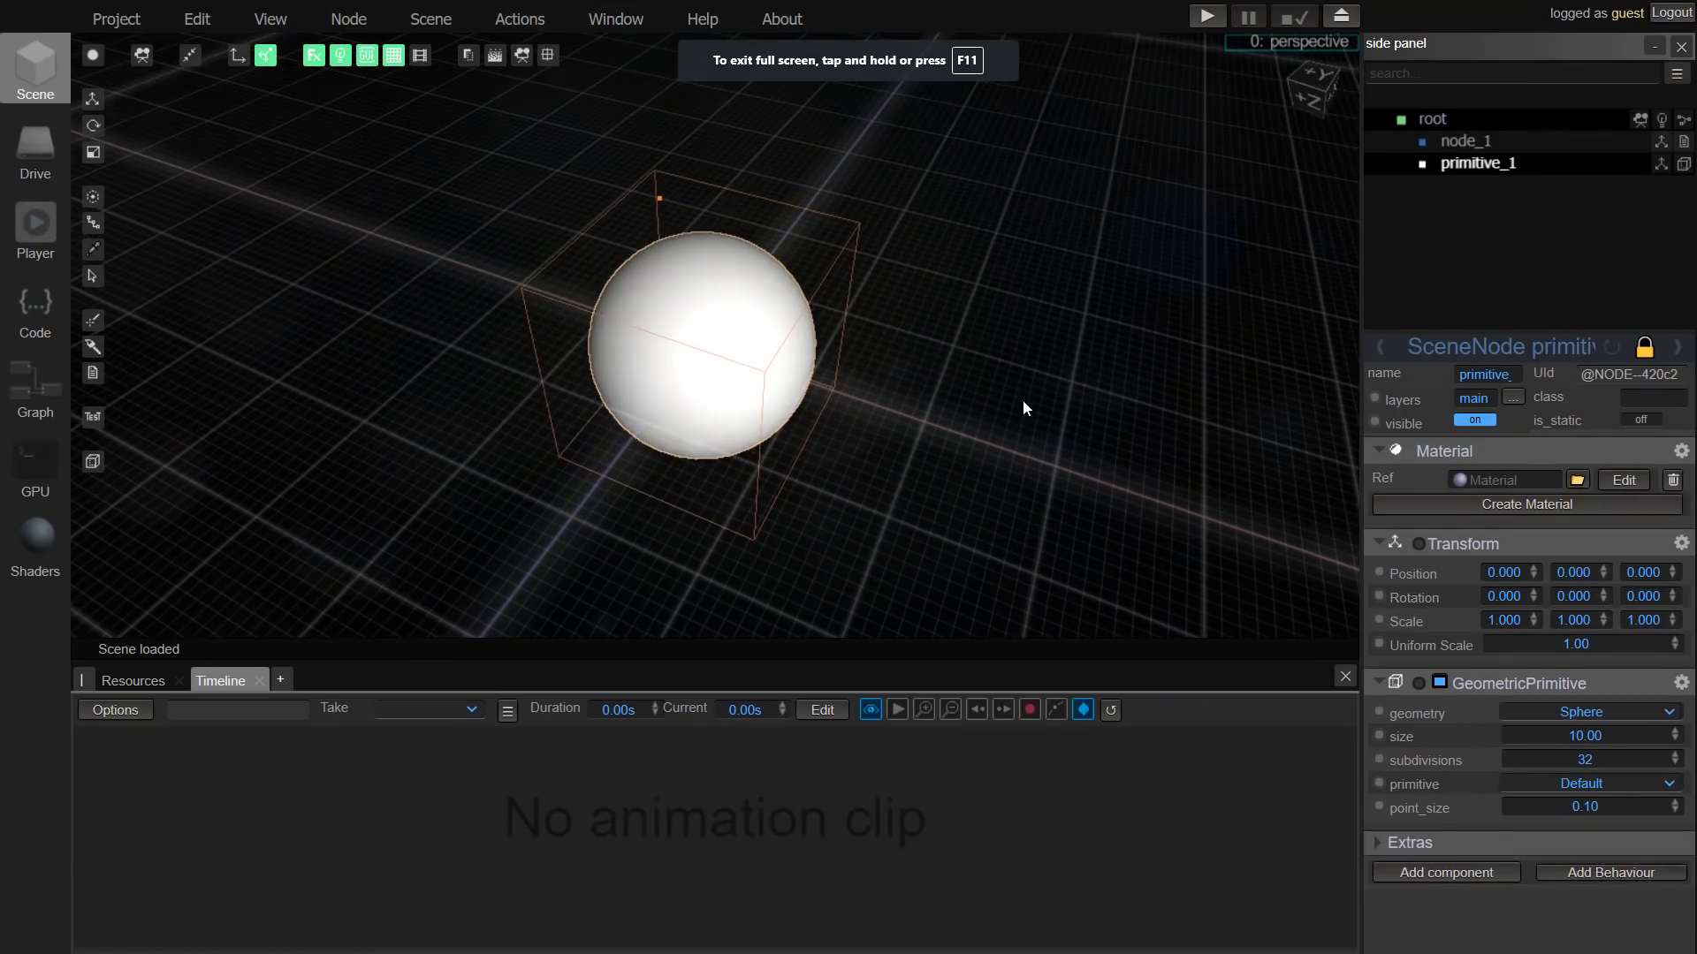
left_click_drag(1023, 408, 921, 433)
Step: Assign a new ShaderMaterial to primitive_1, turning it magenta
key("super")
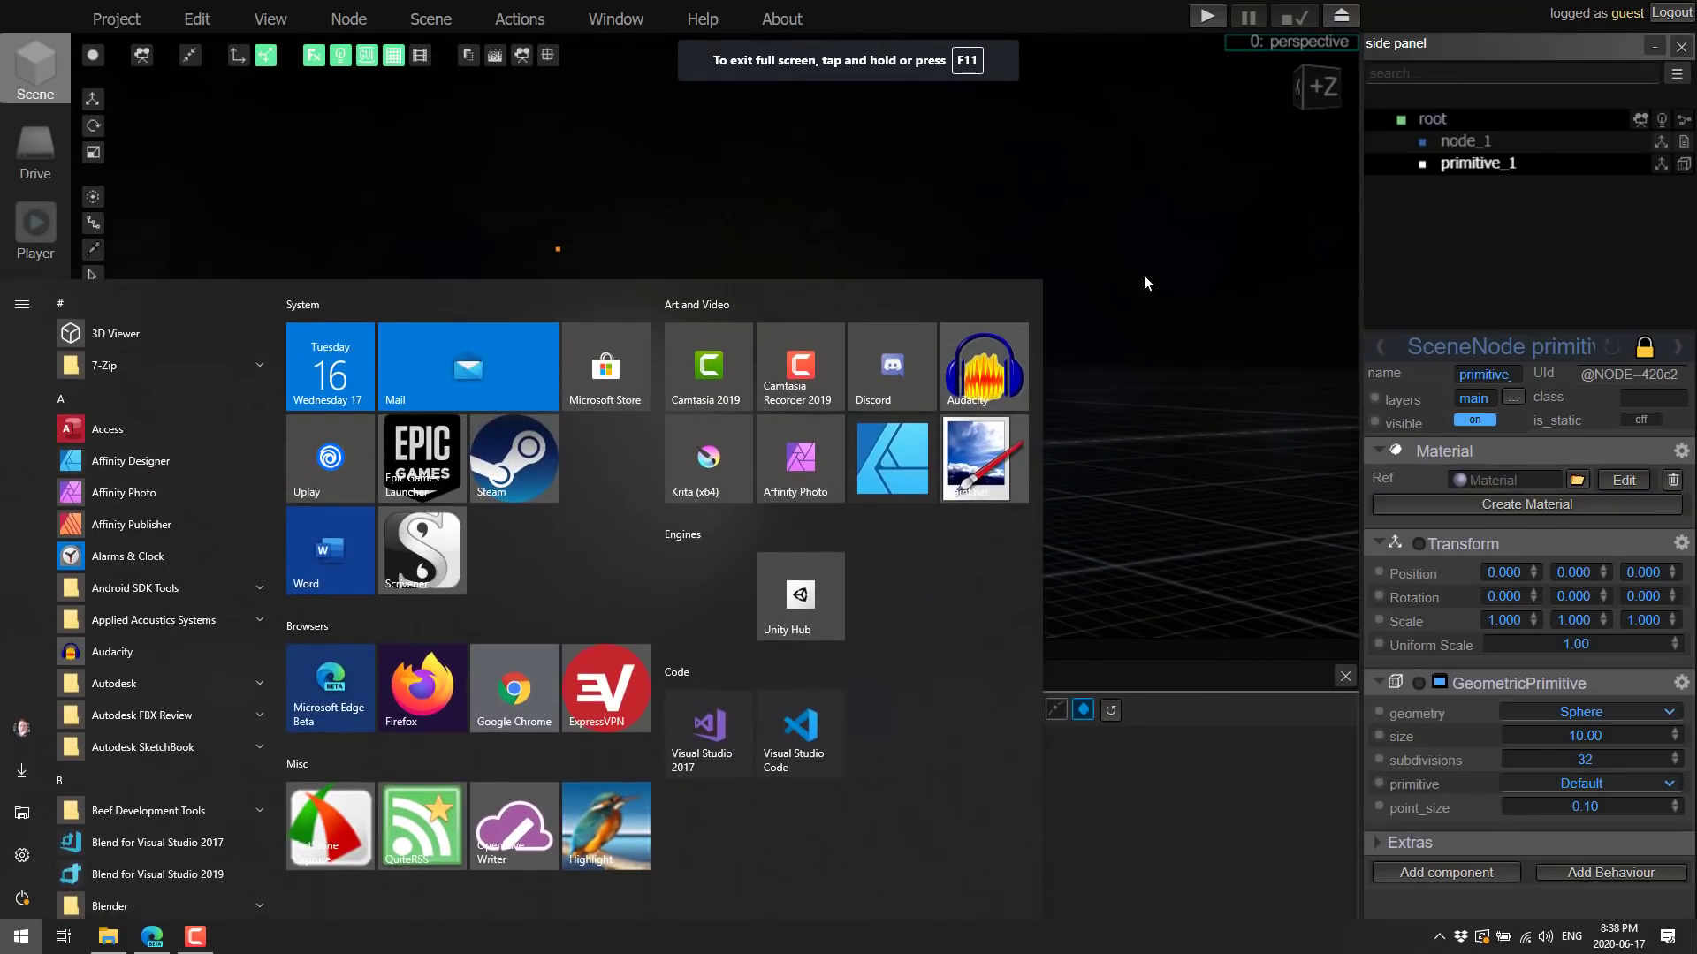
key("Escape")
left_click(1538, 505)
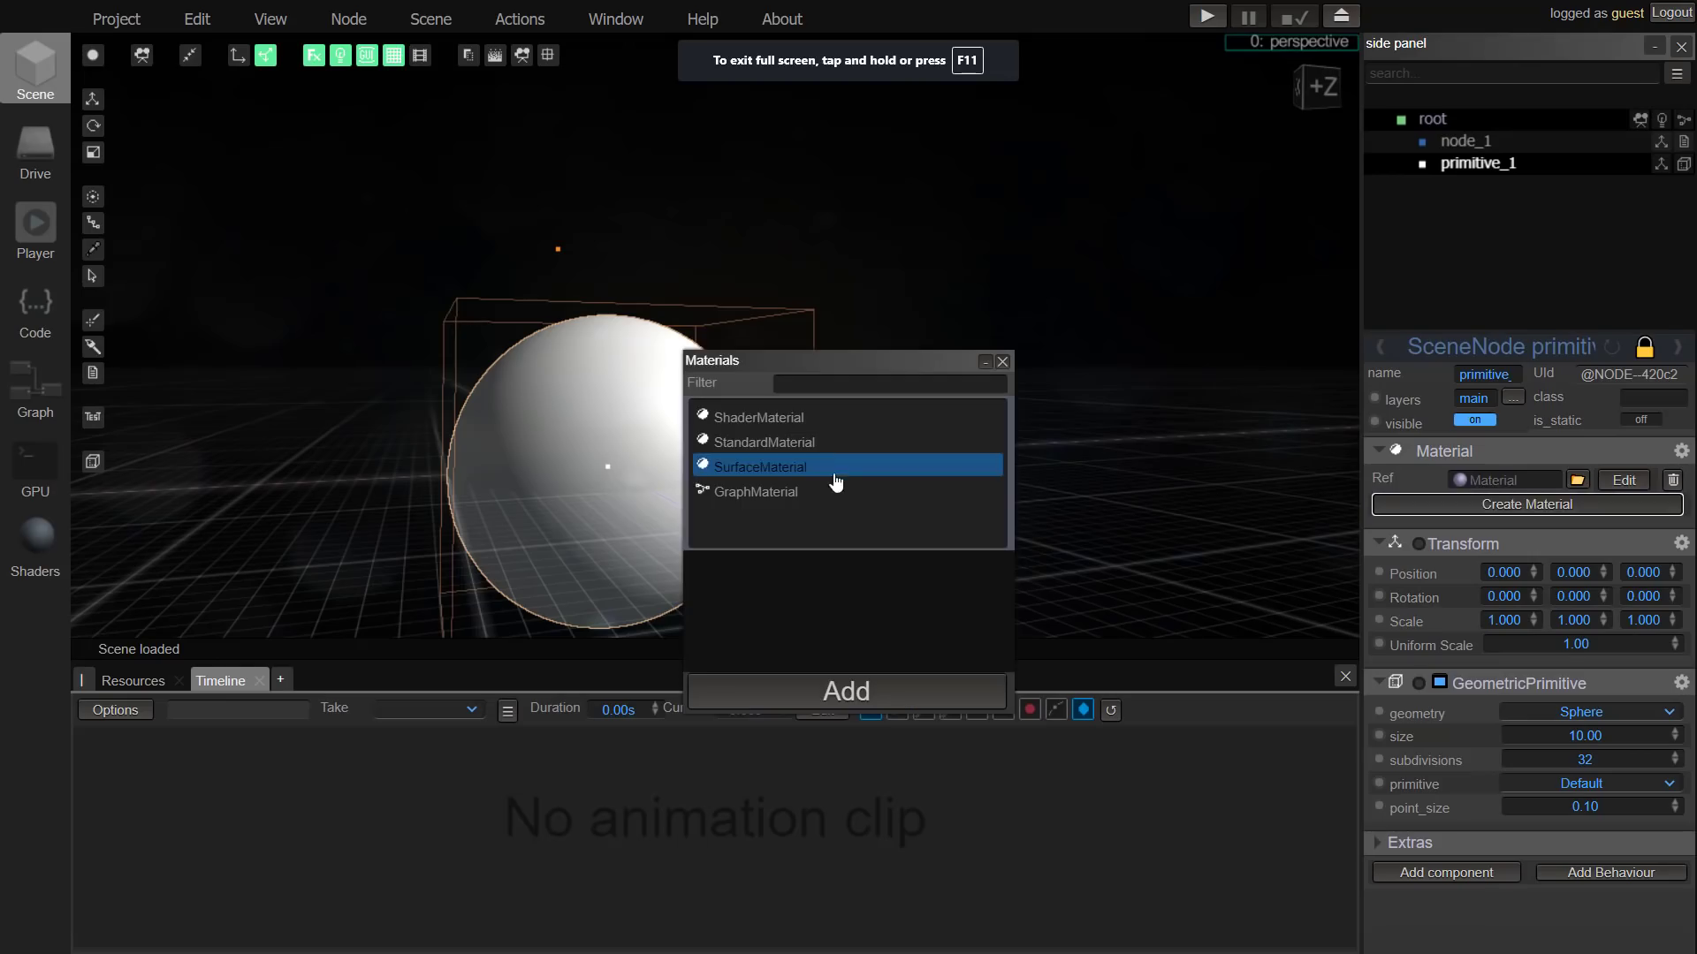
double_click(788, 420)
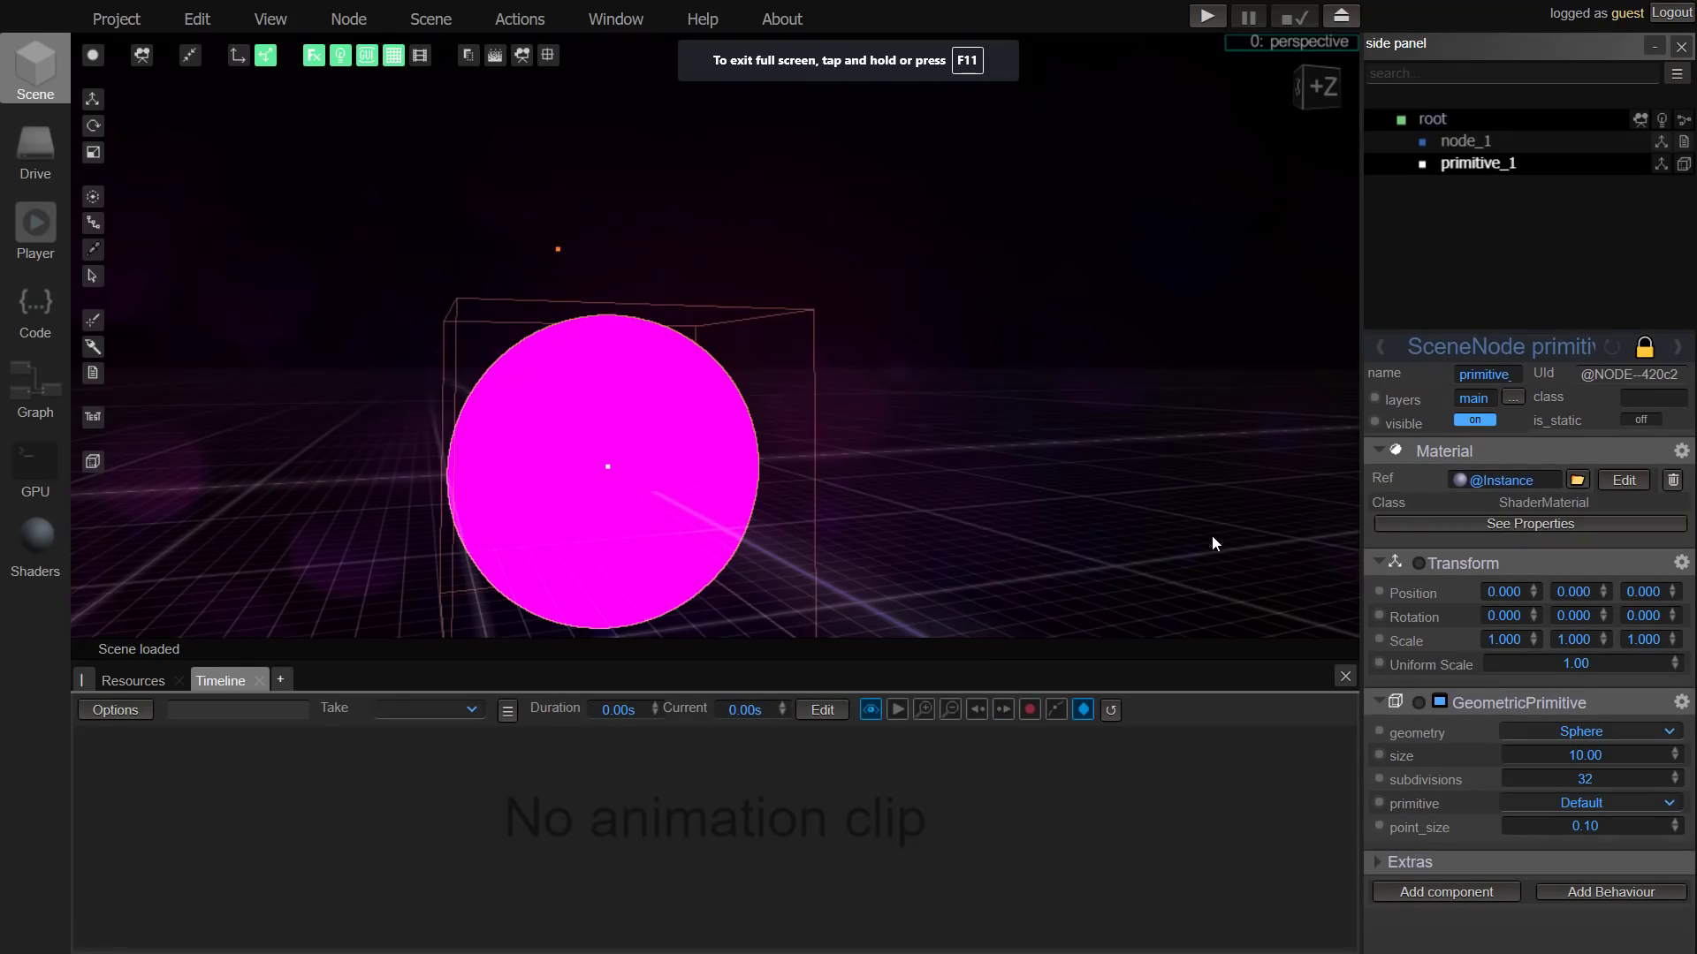